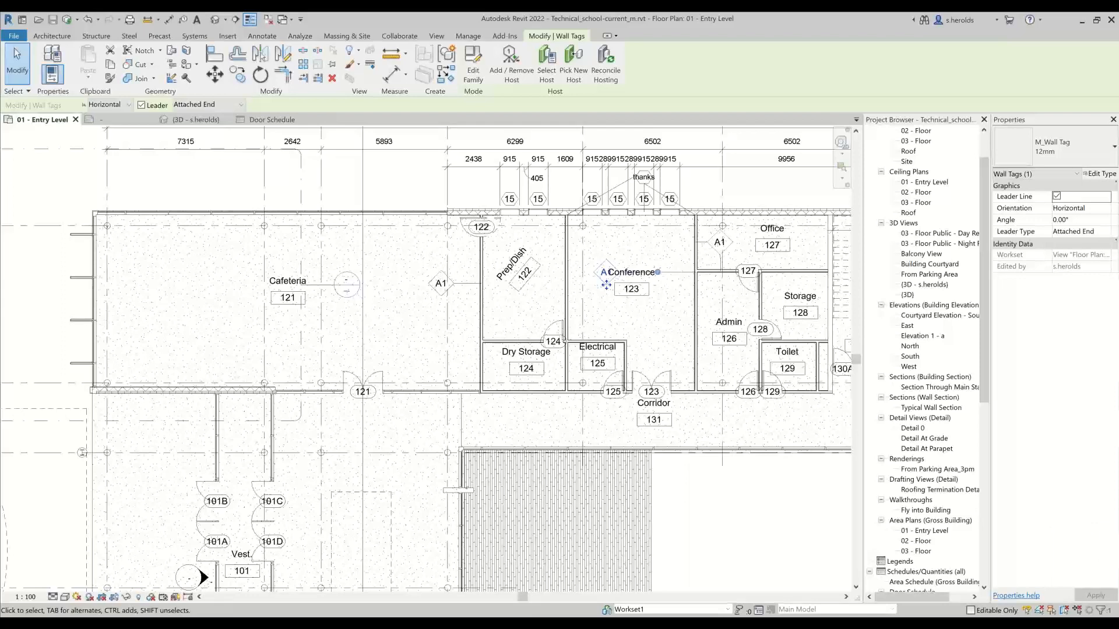
{"action": "left_click", "coordinate": [606, 284]}
{"action": "left_click", "coordinate": [606, 284]}
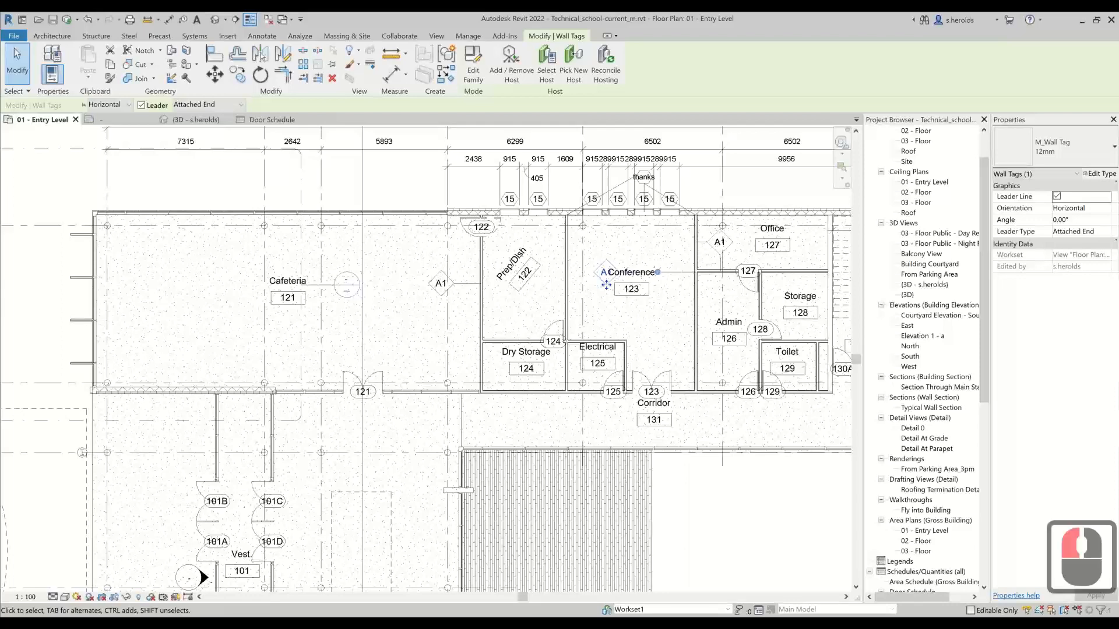
{"action": "scroll", "coordinate": [606, 285], "scroll_direction": "up", "scroll_amount": 7}
{"action": "scroll", "coordinate": [606, 284], "scroll_direction": "down", "scroll_amount": 3}
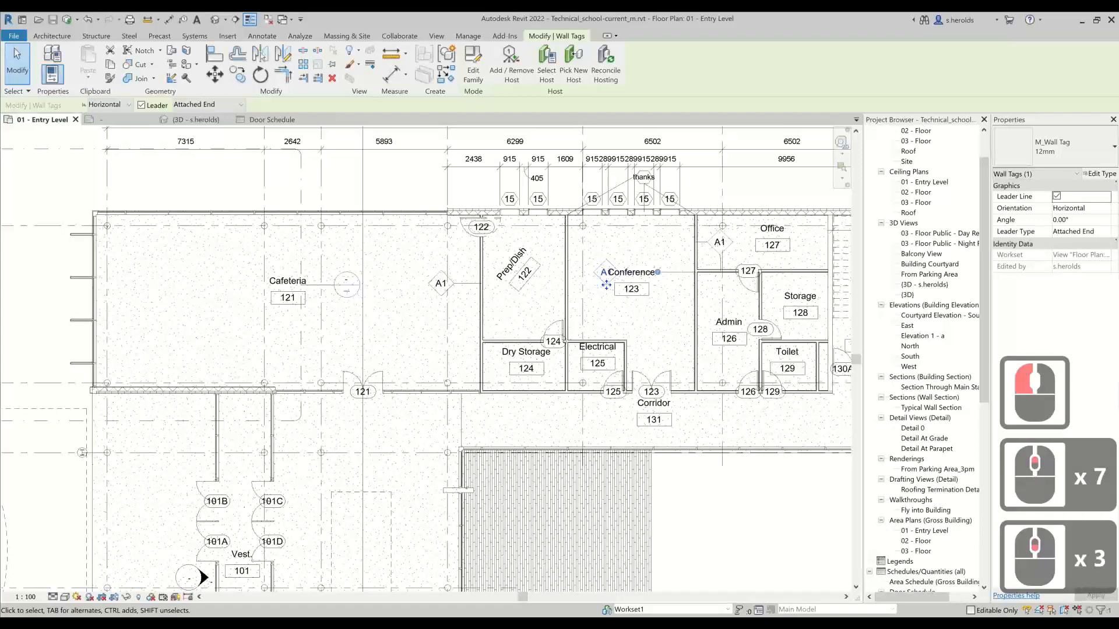
{"action": "scroll", "coordinate": [606, 284], "scroll_direction": "up", "scroll_amount": 1}
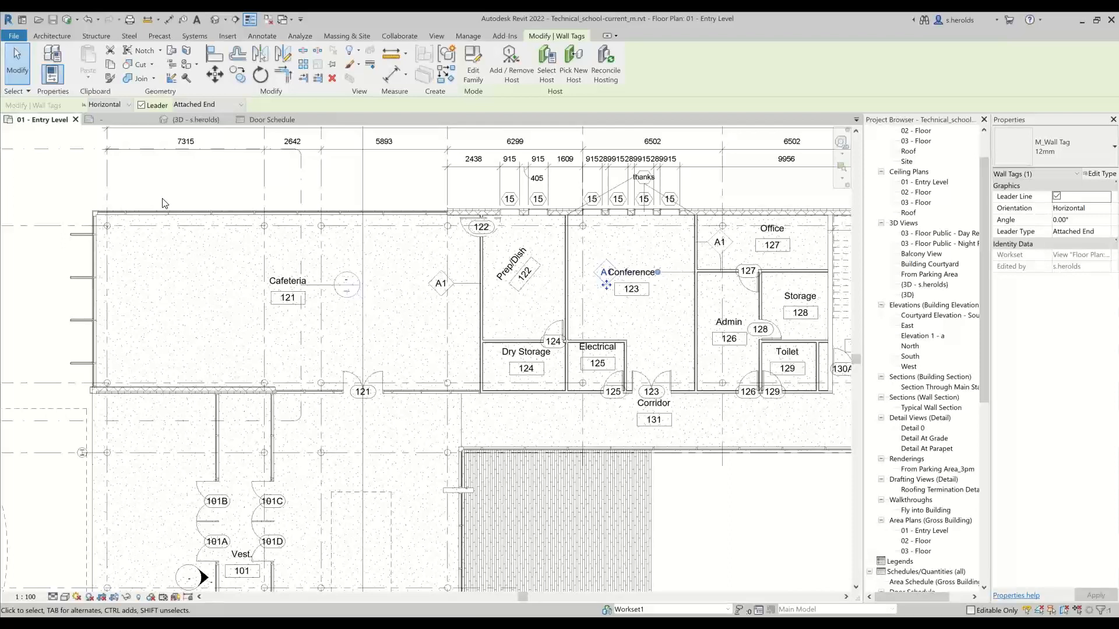
{"action": "scroll", "coordinate": [158, 203], "scroll_direction": "down", "scroll_amount": 2}
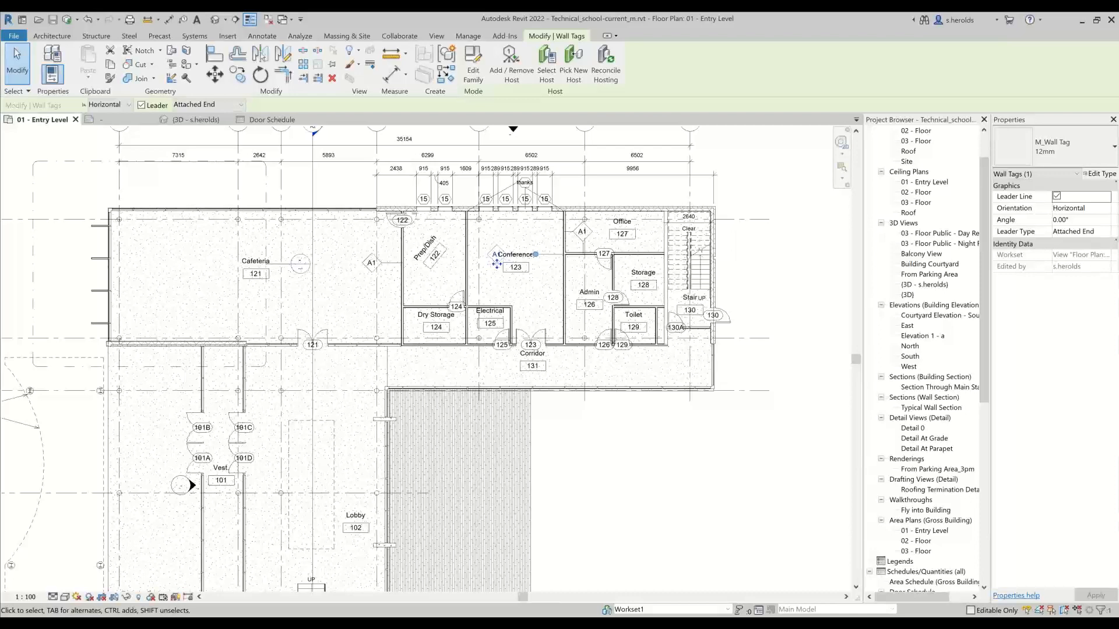
{"action": "scroll", "coordinate": [497, 264], "scroll_direction": "down", "scroll_amount": 1}
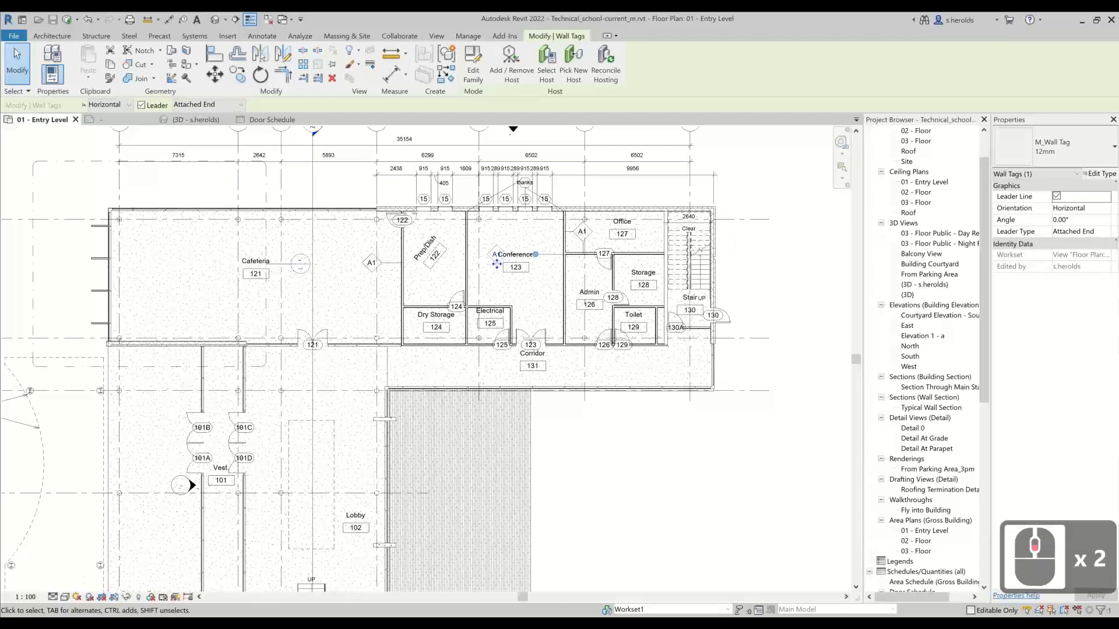
{"action": "scroll", "coordinate": [488, 384], "scroll_direction": "down", "scroll_amount": 4}
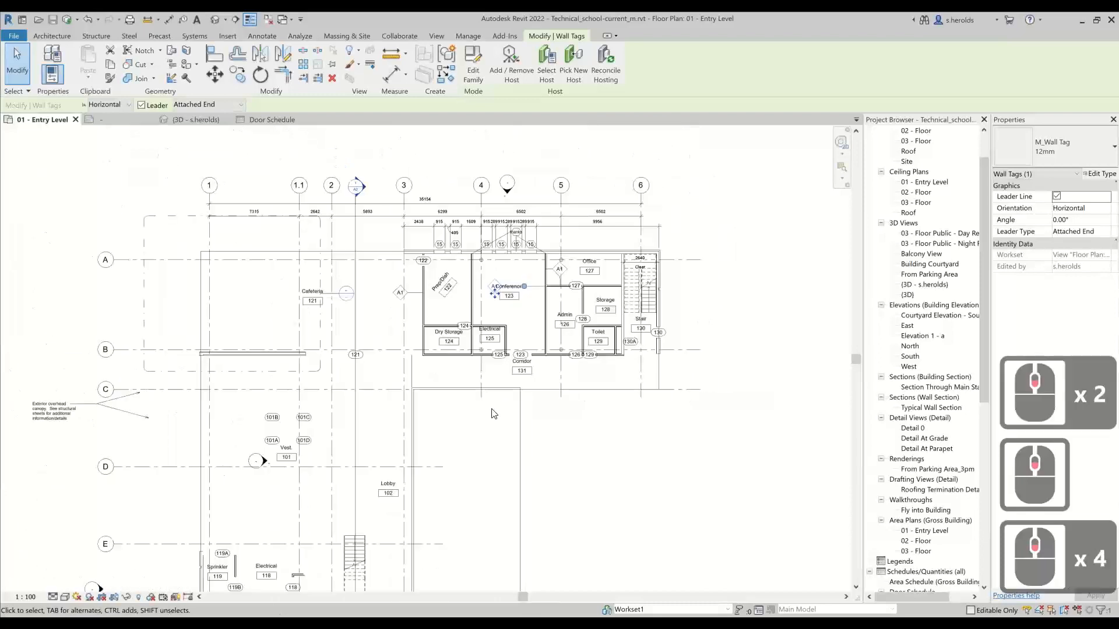
{"action": "scroll", "coordinate": [493, 414], "scroll_direction": "down", "scroll_amount": 3}
- Examine the Print dialog's printer, file and print range options, then close it and dismiss the save reminder
{"action": "key", "text": "ctrl+p"}
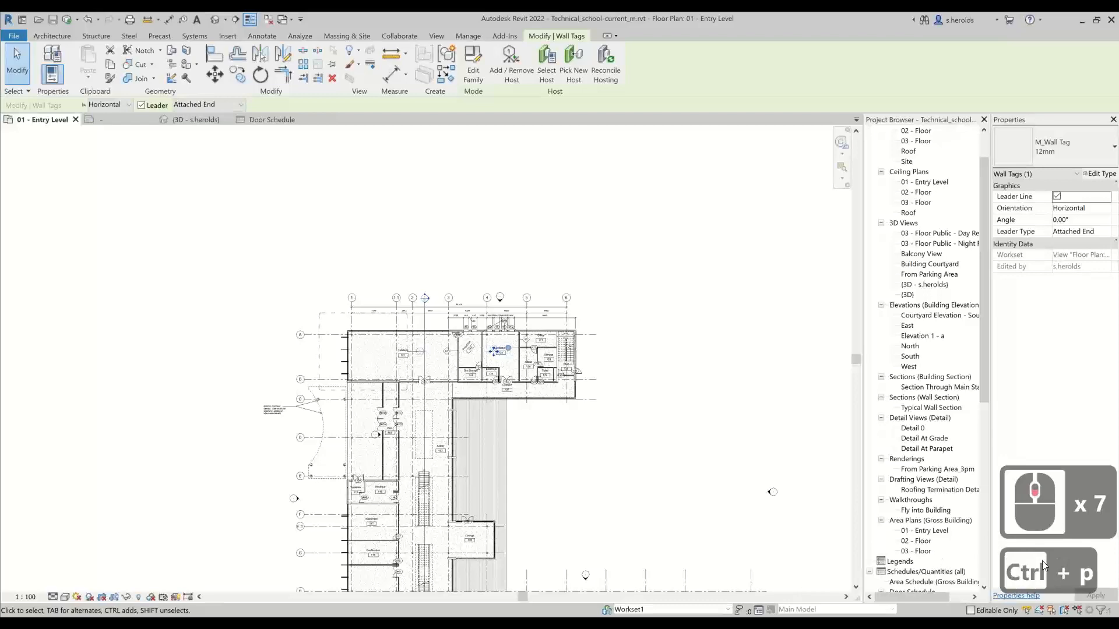
{"action": "scroll", "coordinate": [494, 349], "scroll_direction": "up", "scroll_amount": 6}
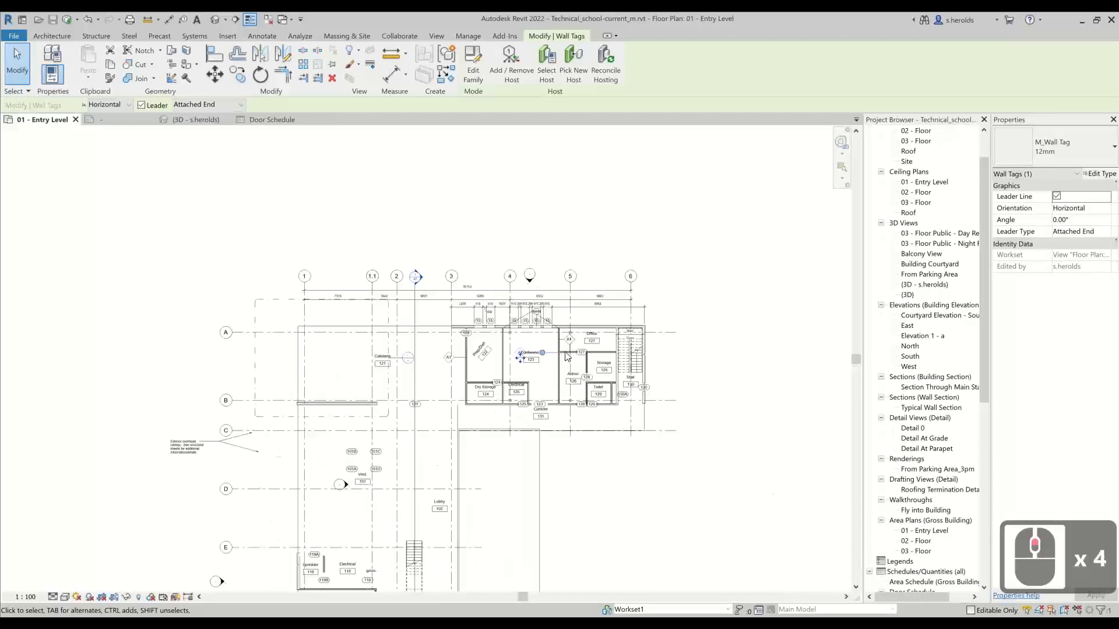
{"action": "middle_click_drag", "start_coordinate": [471, 237], "coordinate": [550, 228]}
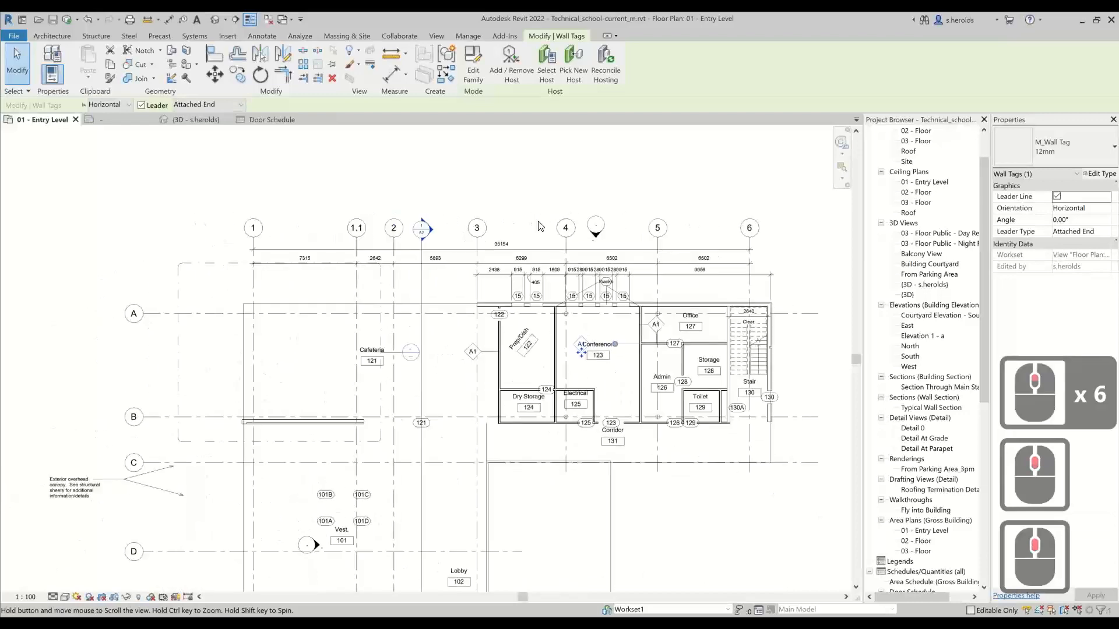
{"action": "key", "text": "ctrl+p"}
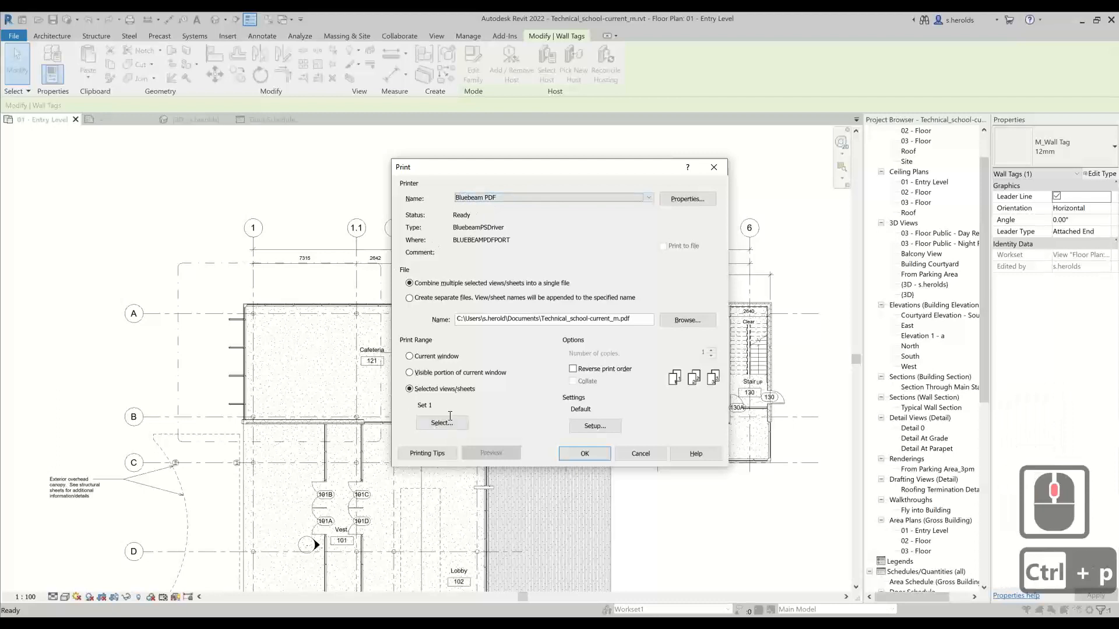
{"action": "left_click", "coordinate": [714, 168]}
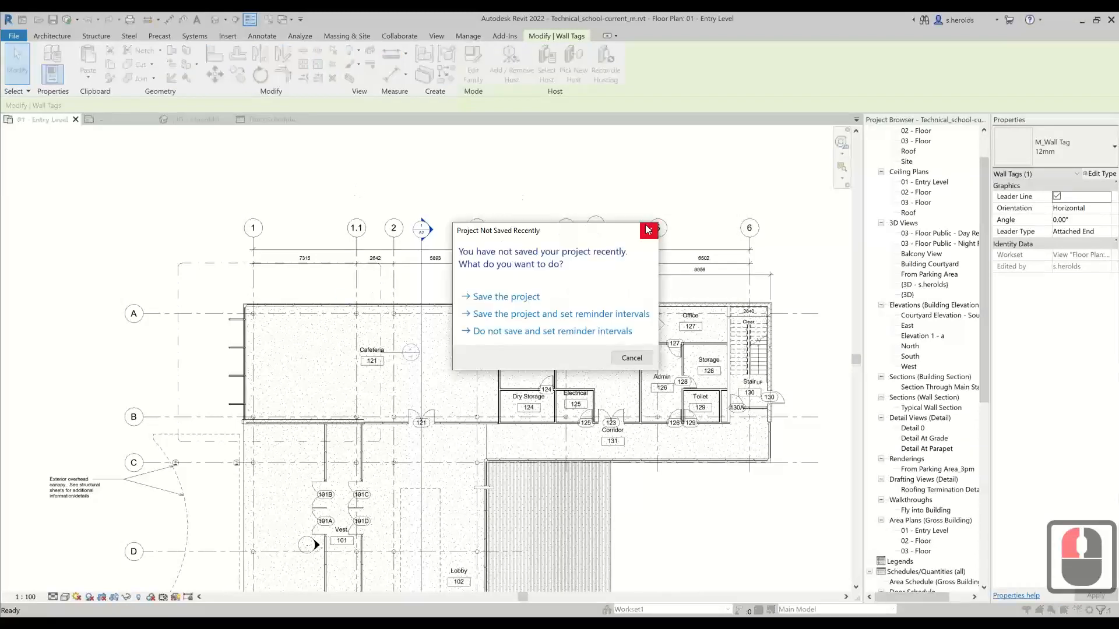
{"action": "left_click", "coordinate": [647, 229]}
- Deselect the wall tag and set up a PDF export of selected views/sheets using Set 1
{"action": "left_click", "coordinate": [387, 179]}
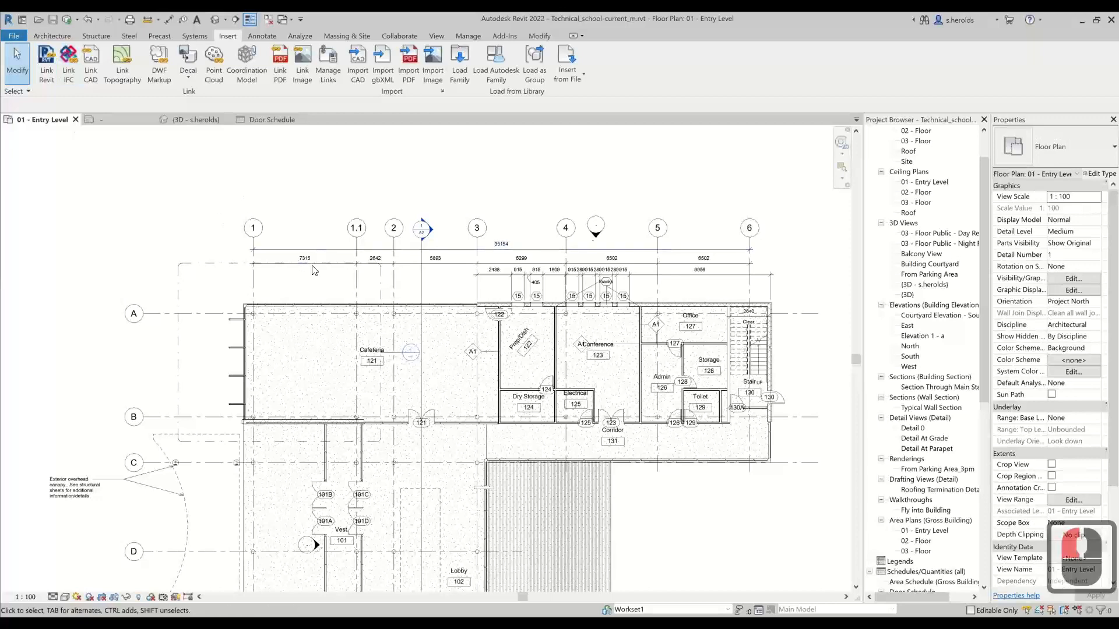
{"action": "scroll", "coordinate": [315, 262], "scroll_direction": "down", "scroll_amount": 2}
{"action": "left_click", "coordinate": [14, 36]}
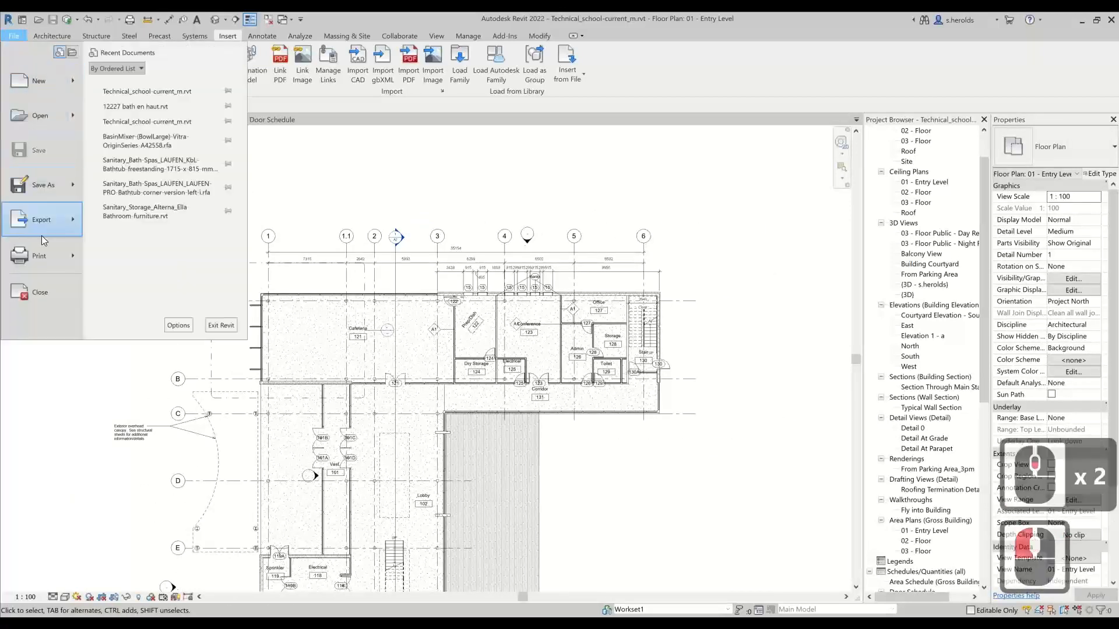
{"action": "left_click", "coordinate": [51, 220]}
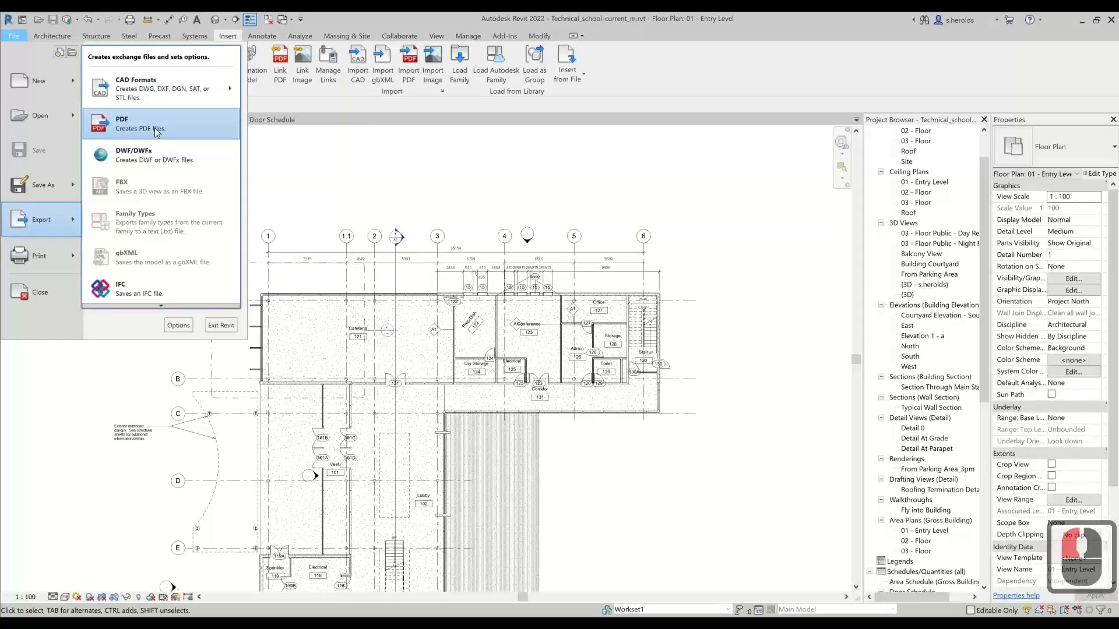
{"action": "left_click", "coordinate": [155, 127]}
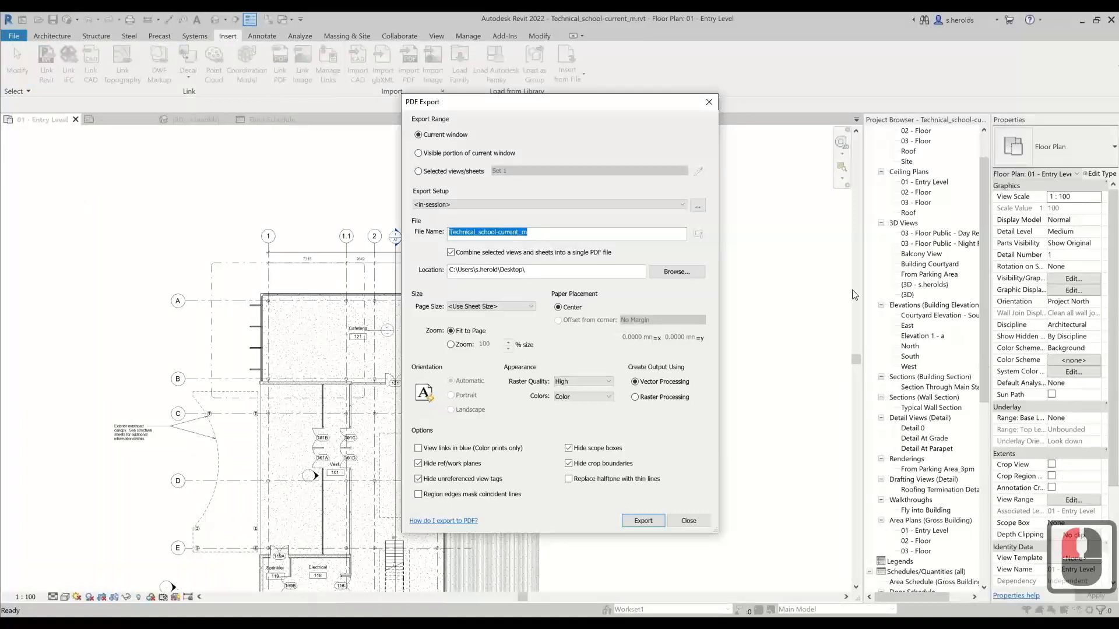
{"action": "left_click_drag", "start_coordinate": [595, 102], "coordinate": [673, 89]}
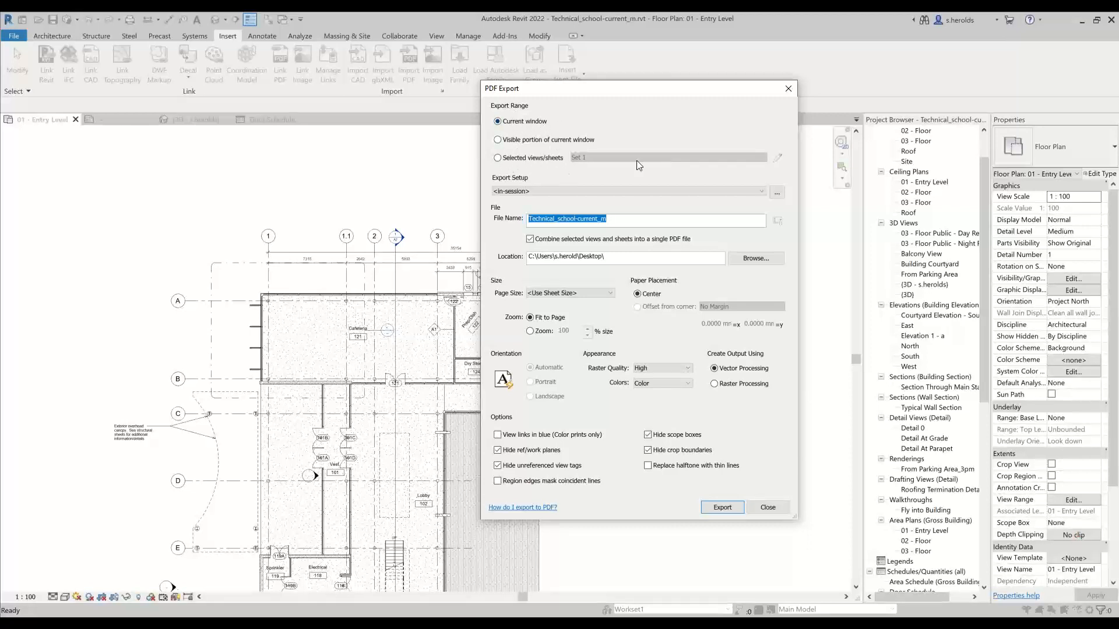
{"action": "left_click", "coordinate": [498, 158]}
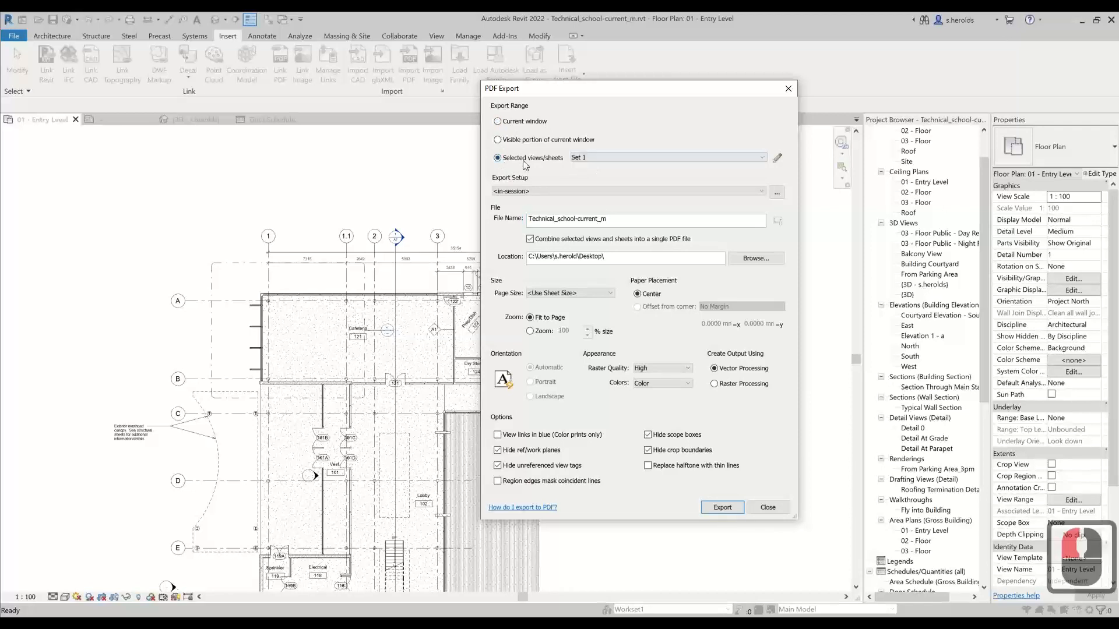
- Examine the views included in Set 1 and the available view type filters, leaving the set unmodified
{"action": "left_click", "coordinate": [777, 158]}
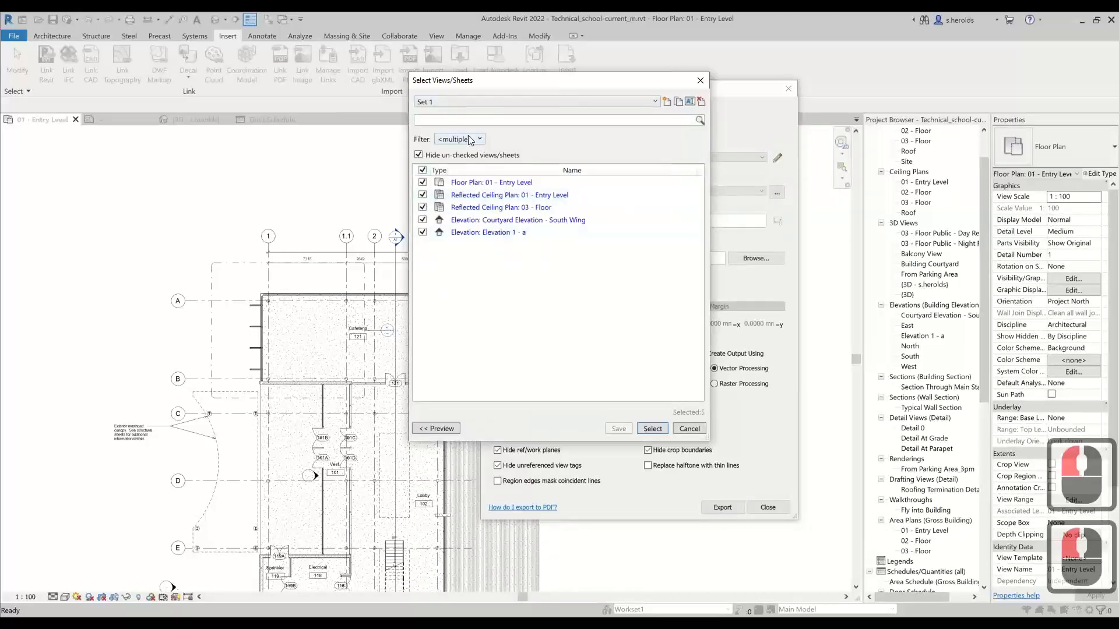
{"action": "left_click", "coordinate": [449, 120]}
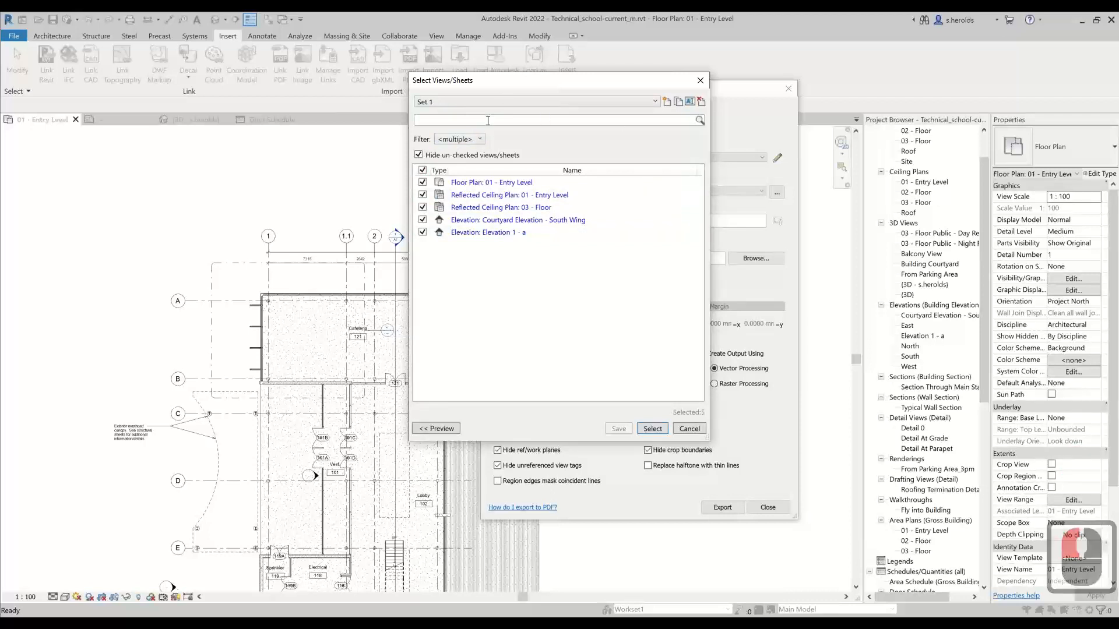
{"action": "left_click", "coordinate": [461, 139]}
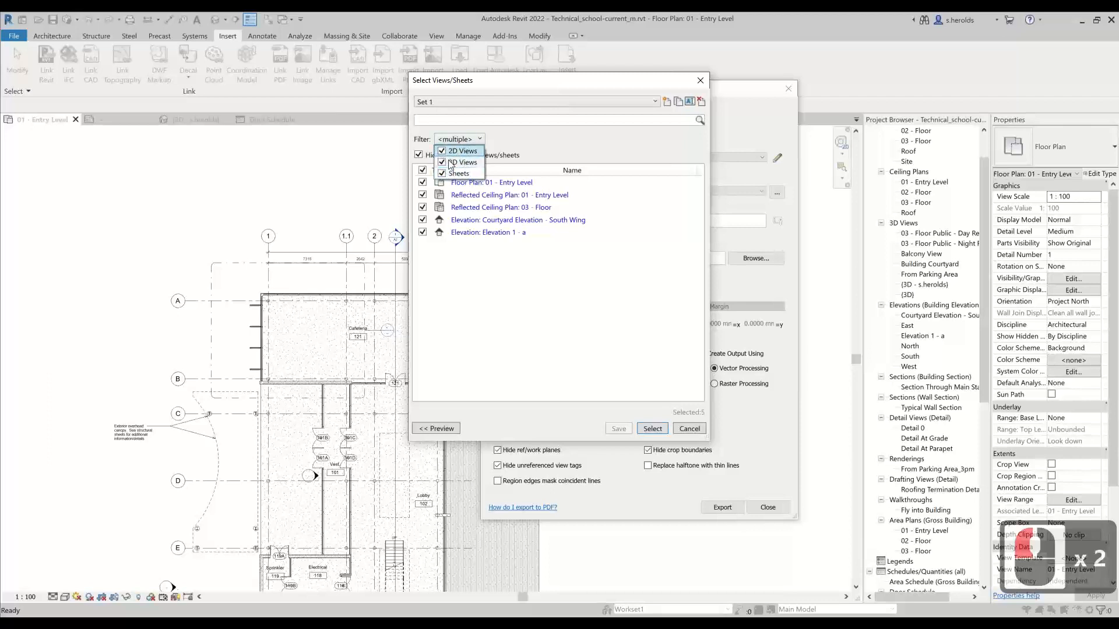
{"action": "left_click", "coordinate": [657, 149]}
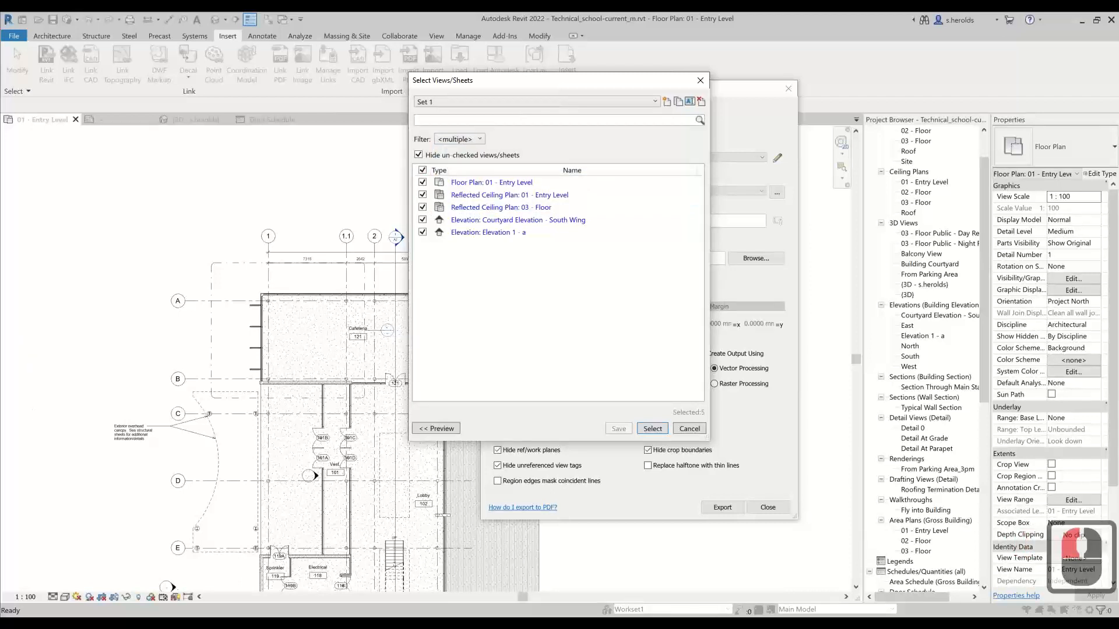
{"action": "left_click", "coordinate": [701, 80]}
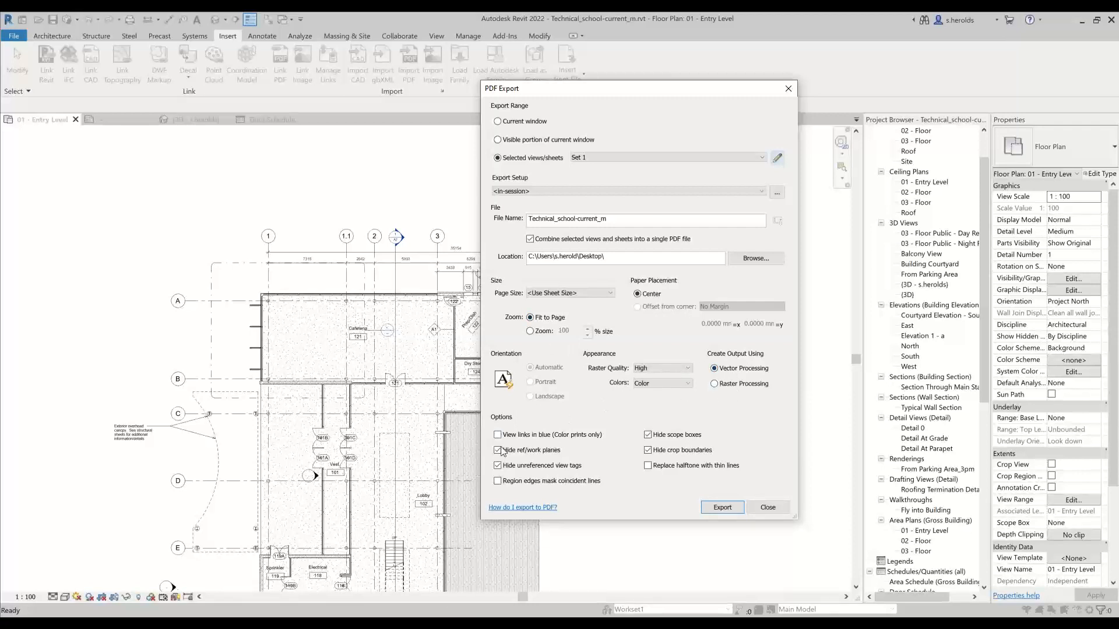
- Export Set 1 as a combined PDF named Technical_school-current_m to the Desktop, replacing the existing file
{"action": "left_click", "coordinate": [725, 510]}
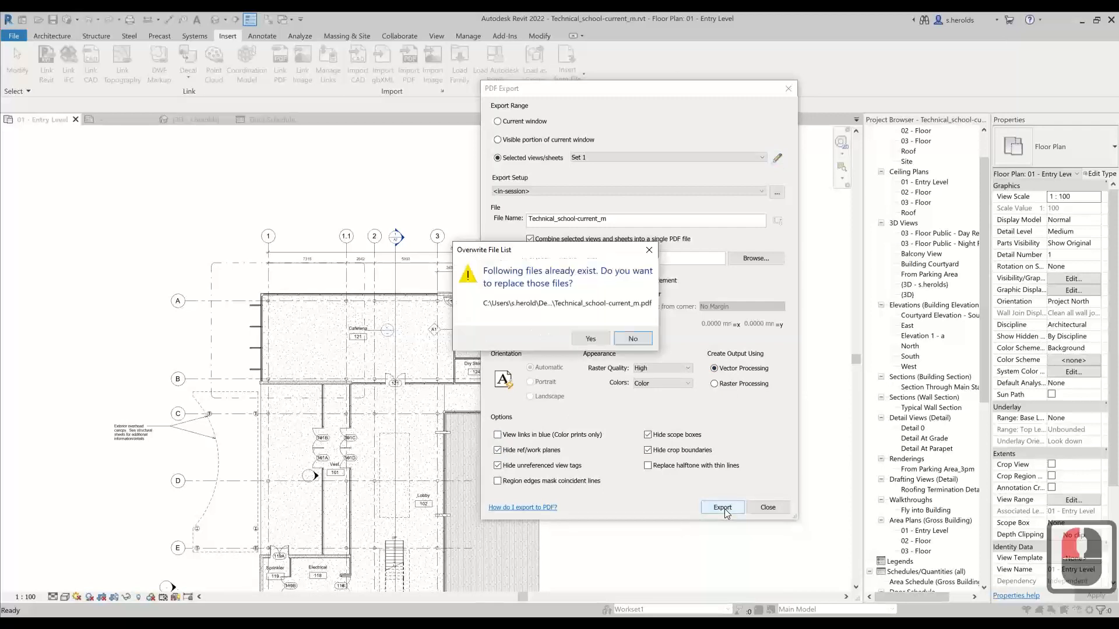
{"action": "left_click", "coordinate": [593, 338]}
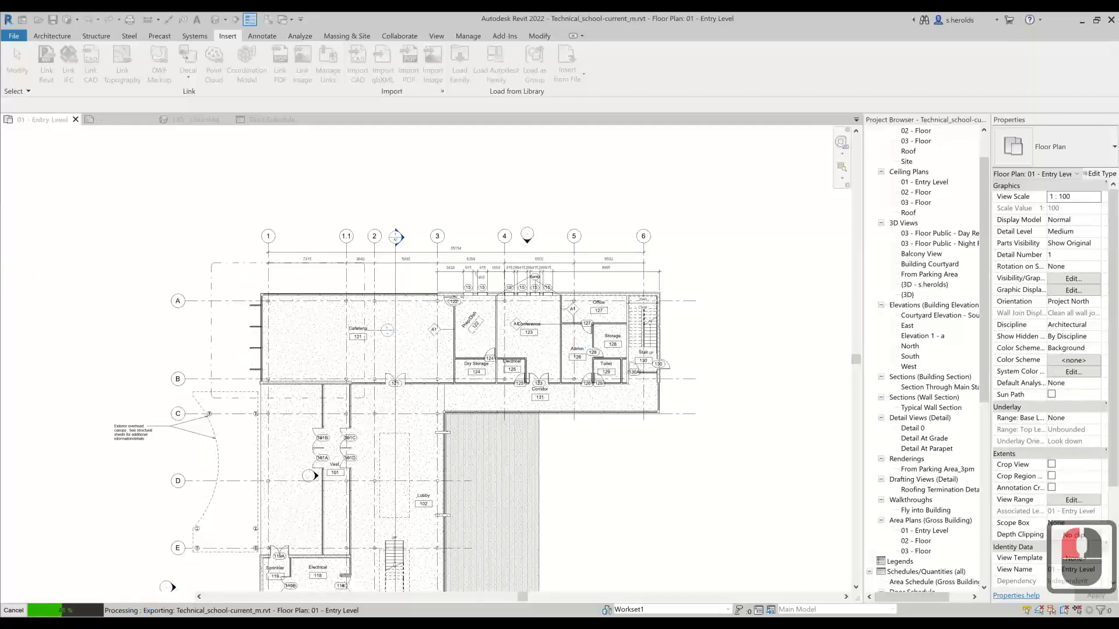
- Switch to File Explorer, preview Technical_school-current_m.pdf in the Desktop folder, and move the window out of the way
{"action": "key", "text": "super+e"}
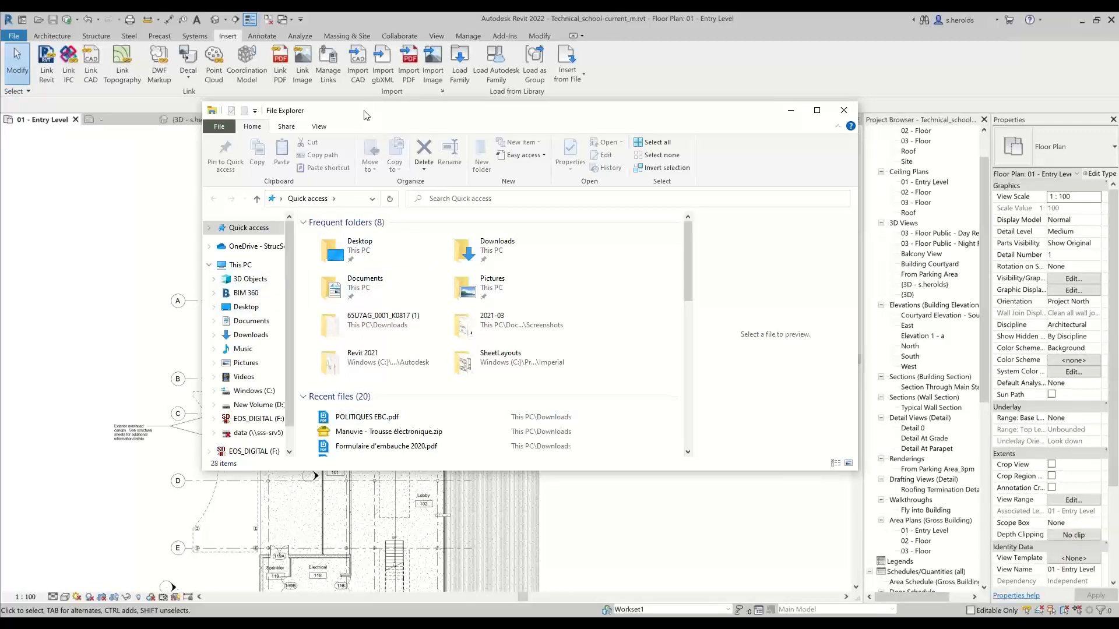
{"action": "left_click_drag", "start_coordinate": [363, 111], "coordinate": [0, 85]}
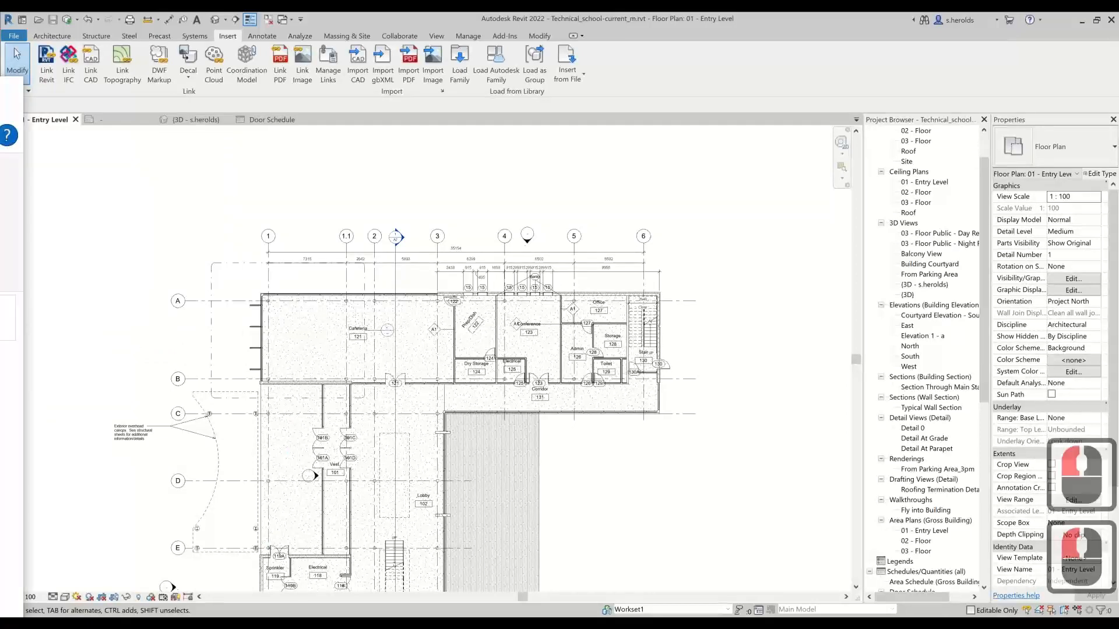
{"action": "left_click_drag", "start_coordinate": [0, 87], "coordinate": [491, 187]}
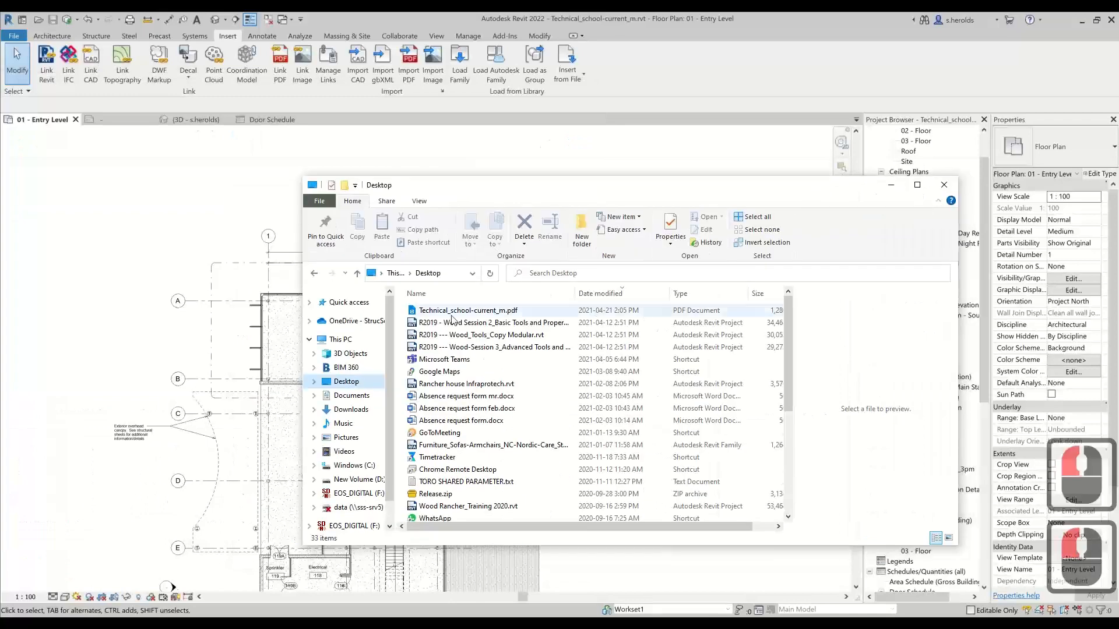
{"action": "left_click", "coordinate": [455, 313]}
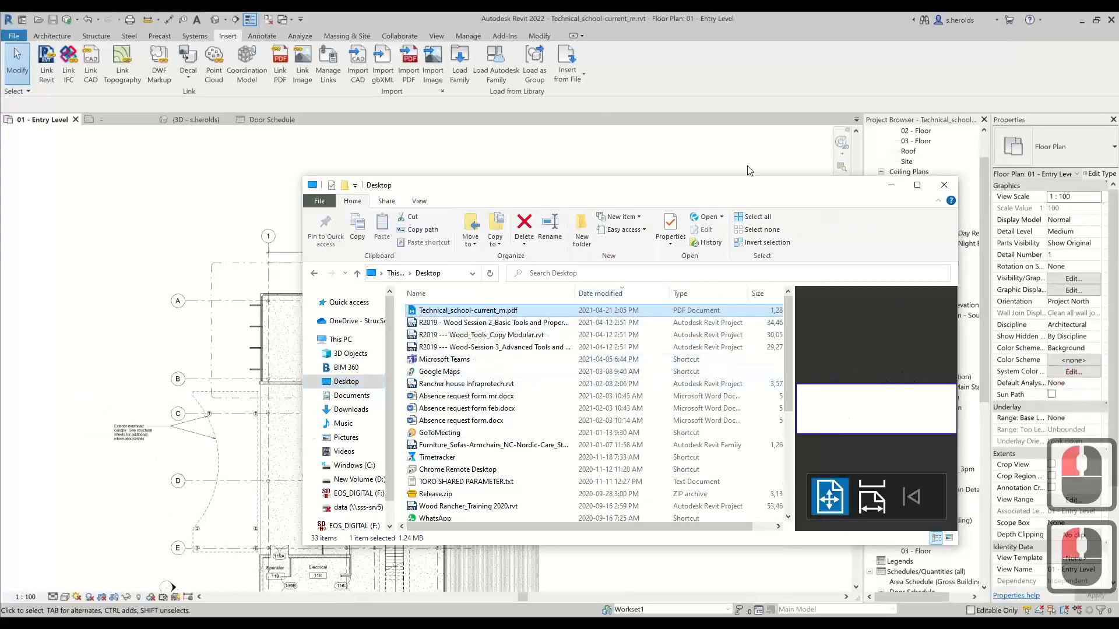
{"action": "left_click_drag", "start_coordinate": [722, 186], "coordinate": [633, 151]}
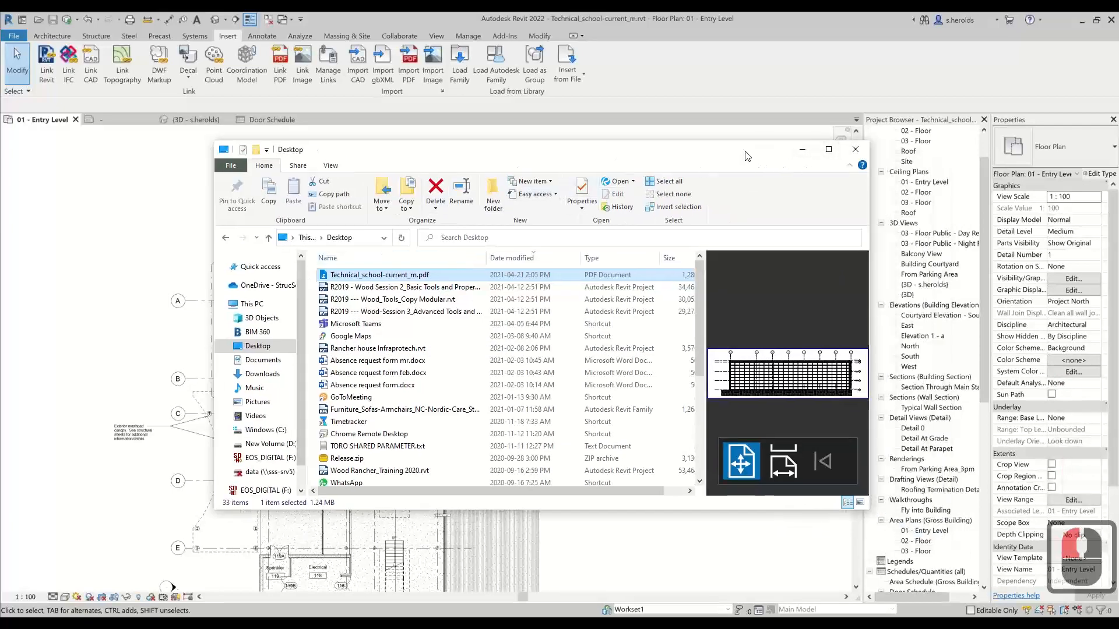
{"action": "left_click_drag", "start_coordinate": [744, 156], "coordinate": [671, 158]}
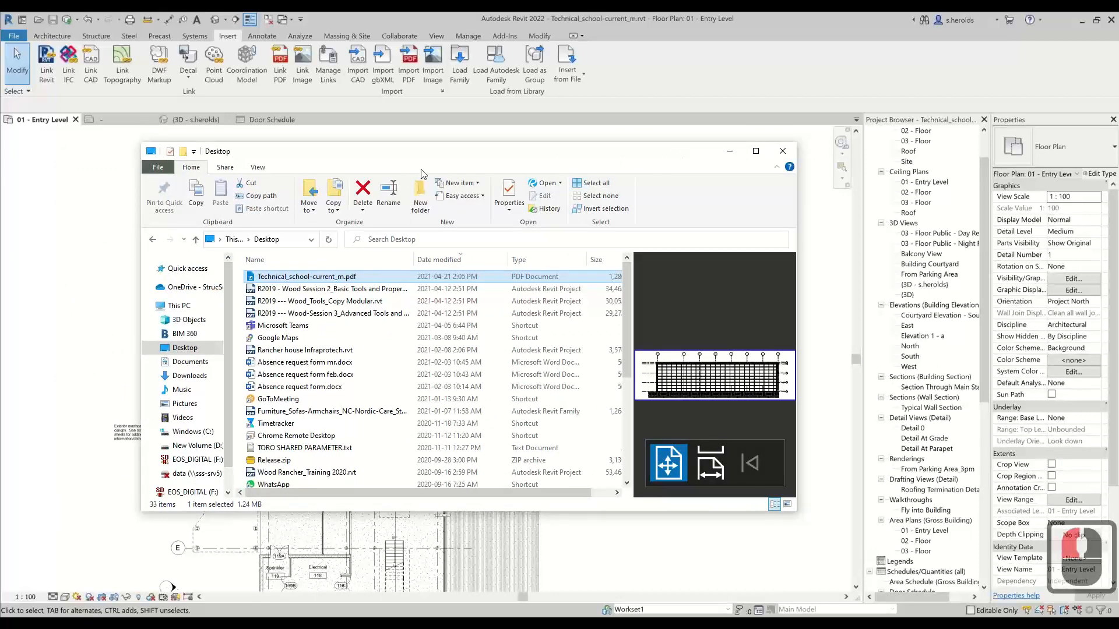
{"action": "left_click_drag", "start_coordinate": [522, 153], "coordinate": [0, 146]}
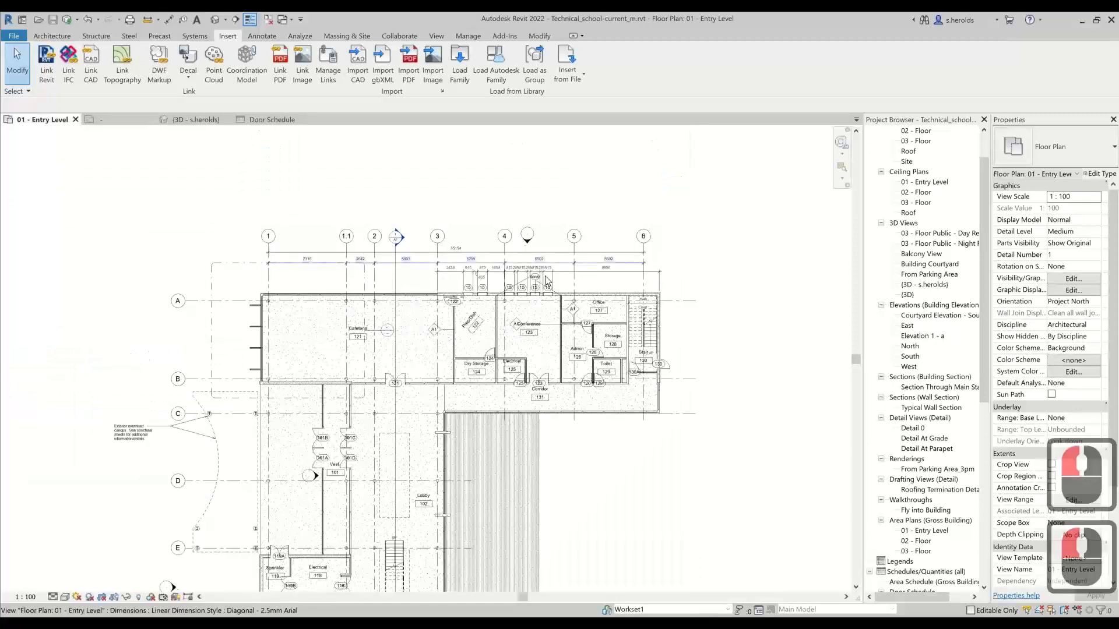
- Start another PDF export for selected views/sheets and open the view selection of Set 1
{"action": "left_click", "coordinate": [23, 37]}
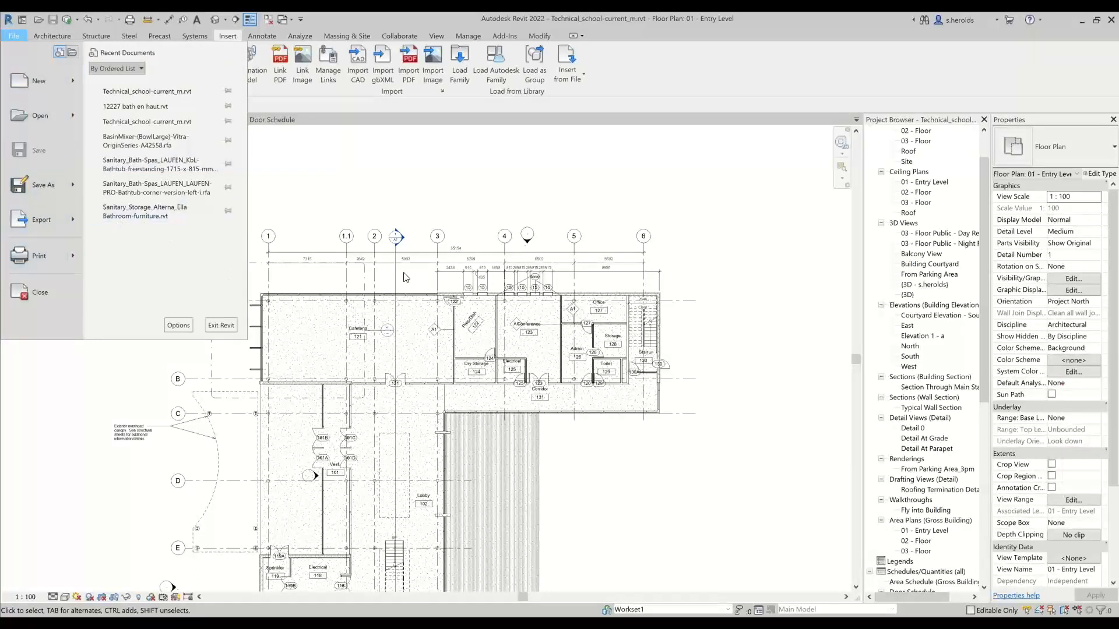
{"action": "left_click", "coordinate": [376, 195]}
{"action": "left_click", "coordinate": [16, 36]}
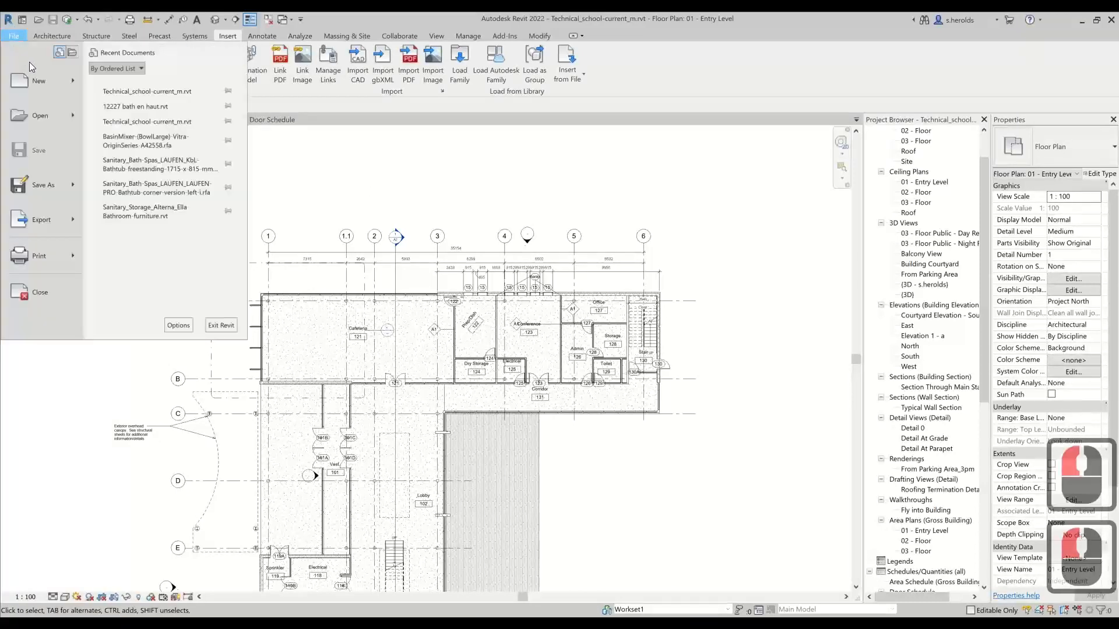
{"action": "left_click", "coordinate": [65, 223]}
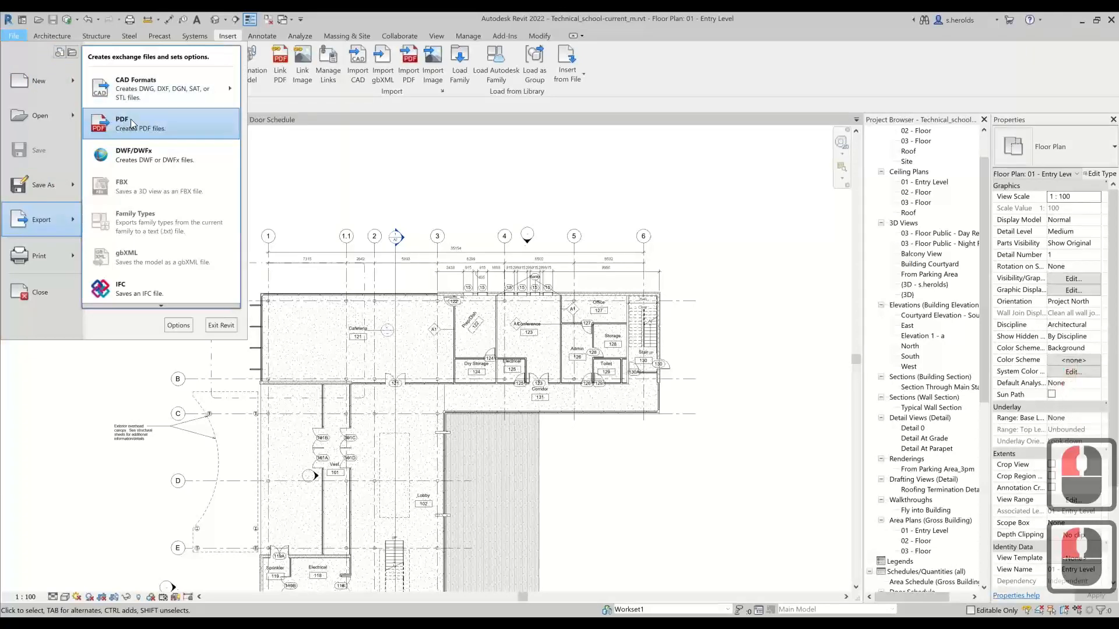
{"action": "left_click", "coordinate": [131, 119]}
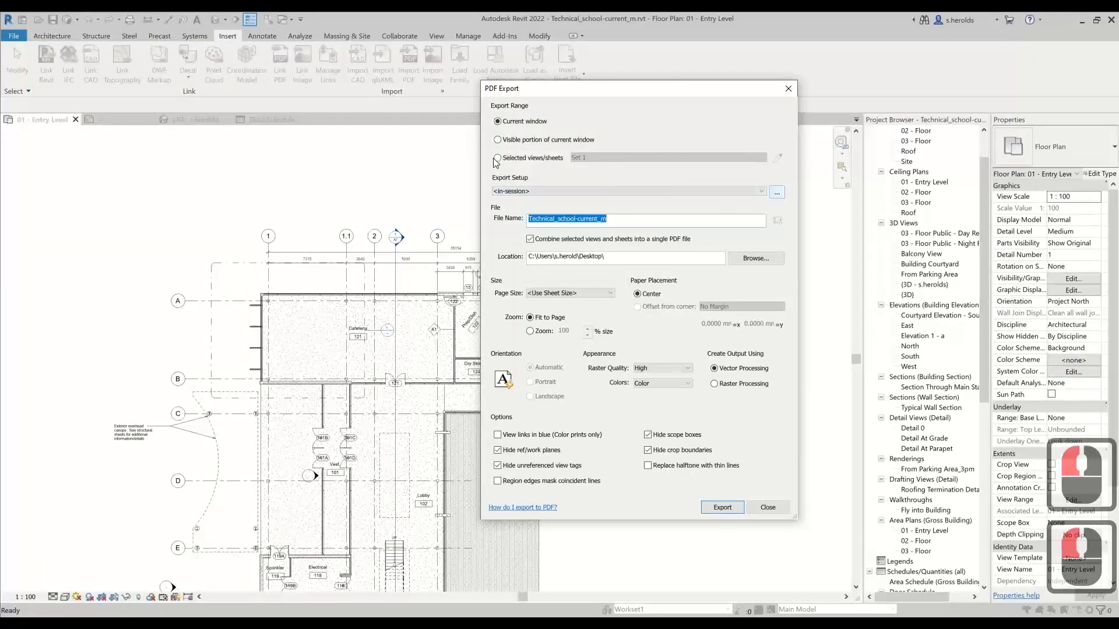
{"action": "left_click", "coordinate": [497, 158]}
{"action": "left_click", "coordinate": [778, 156]}
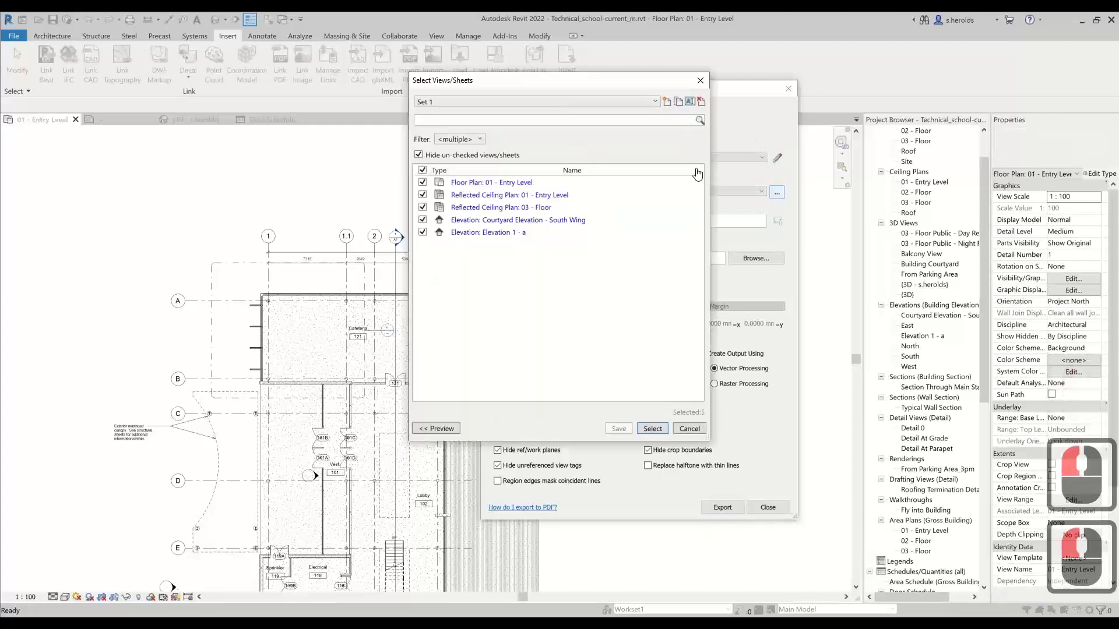
- Preview the 01 - Entry Level and 03 - Floor reflected ceiling plans in Set 1, and close the PDF setup without exporting
{"action": "left_click", "coordinate": [433, 429]}
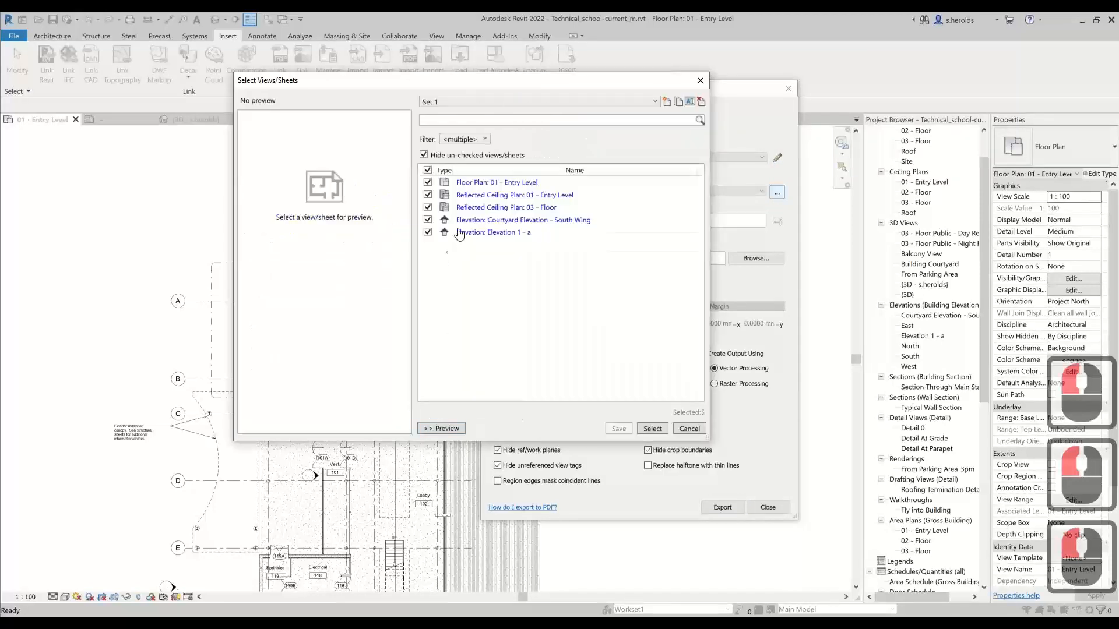
{"action": "left_click", "coordinate": [474, 196]}
{"action": "left_click", "coordinate": [475, 208]}
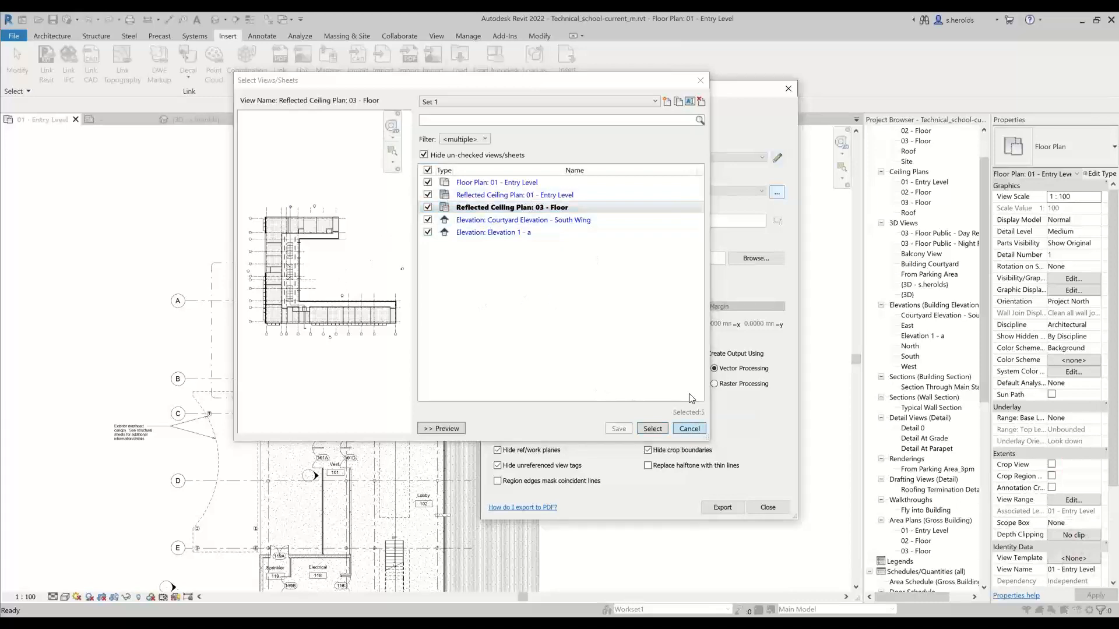
{"action": "left_click", "coordinate": [688, 429]}
{"action": "left_click", "coordinate": [787, 88]}
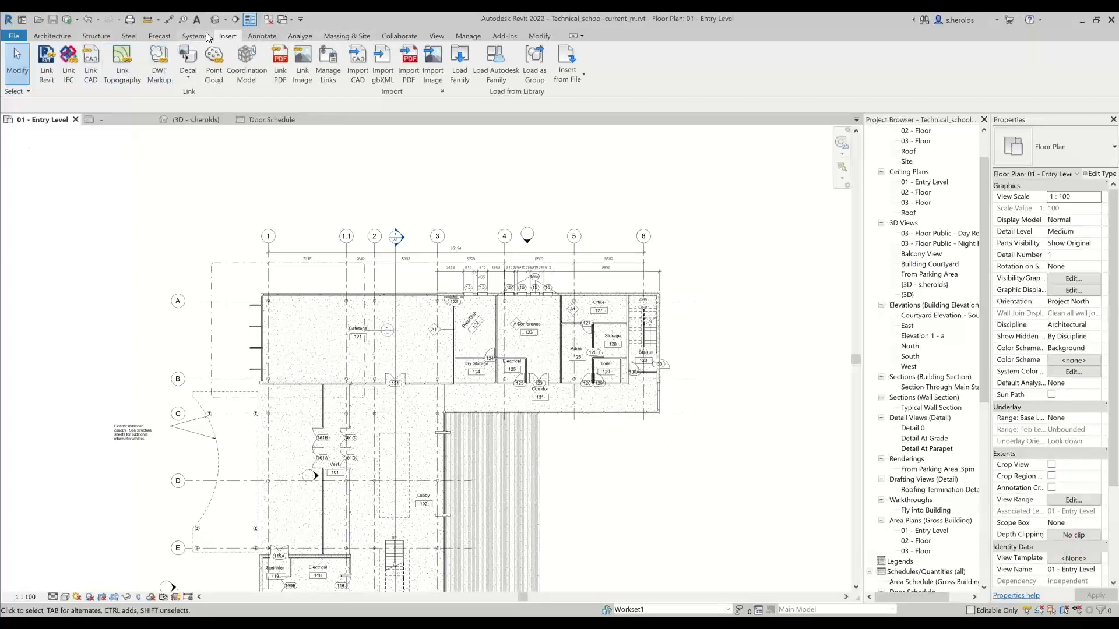
- Show the Shared Views list and synchronize the project with the central model, keeping the default relinquish options
{"action": "left_click", "coordinate": [262, 37]}
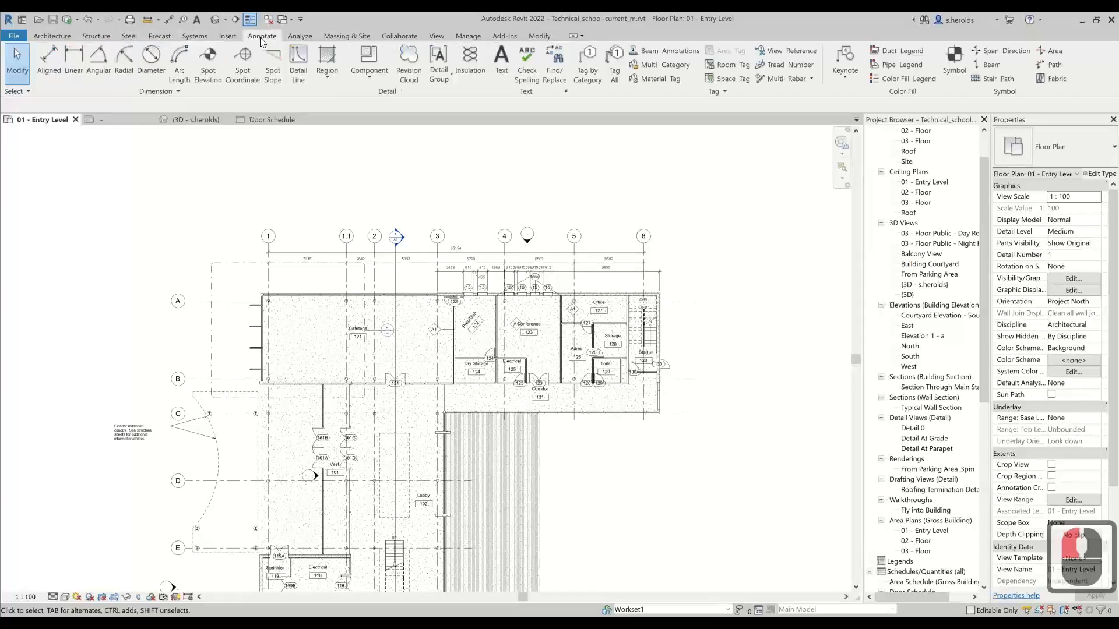
{"action": "left_click", "coordinate": [390, 38]}
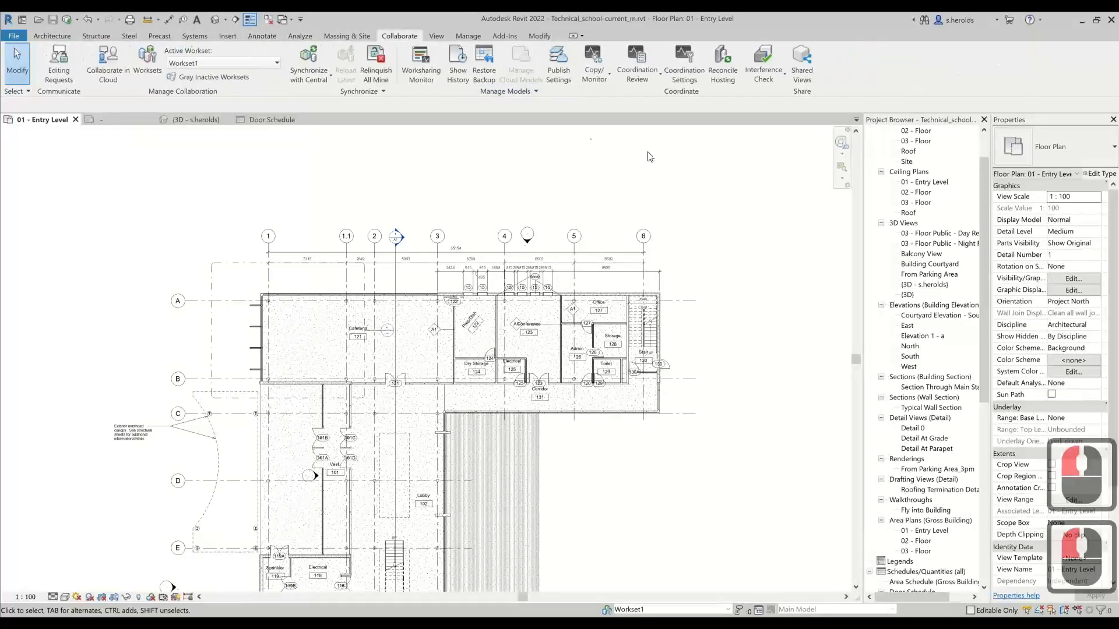
{"action": "left_click", "coordinate": [803, 69]}
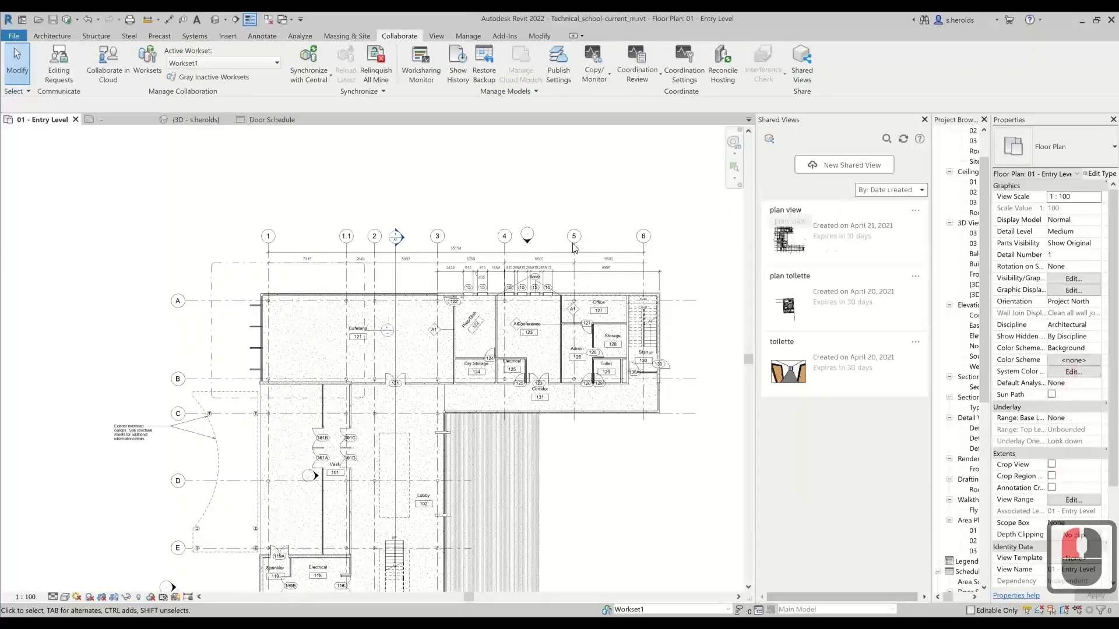
{"action": "left_click", "coordinate": [812, 168]}
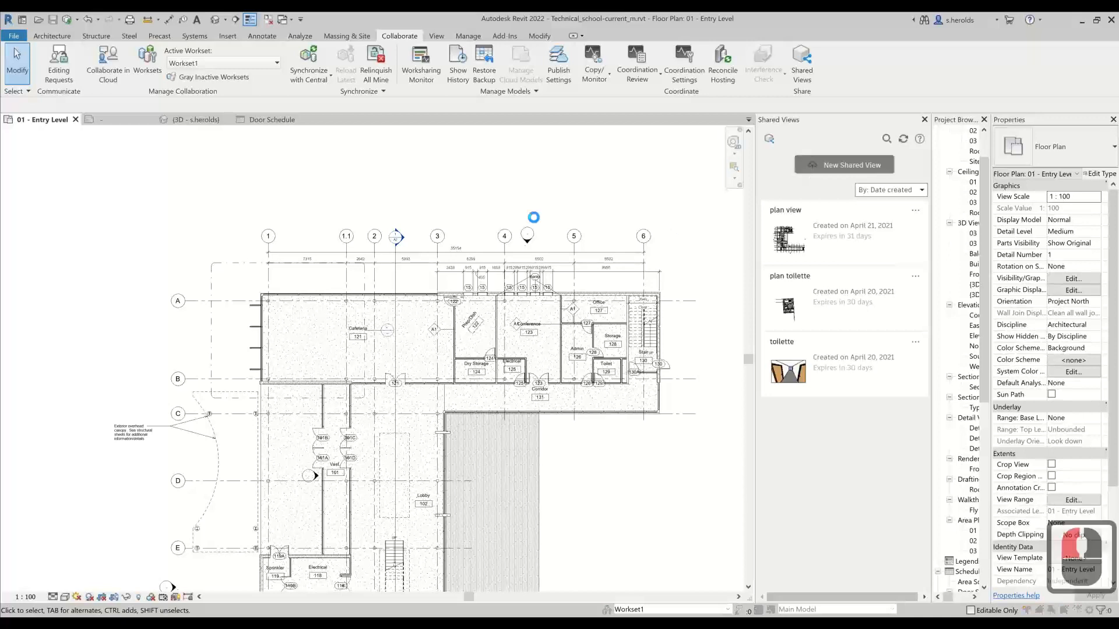
{"action": "left_click", "coordinate": [633, 329]}
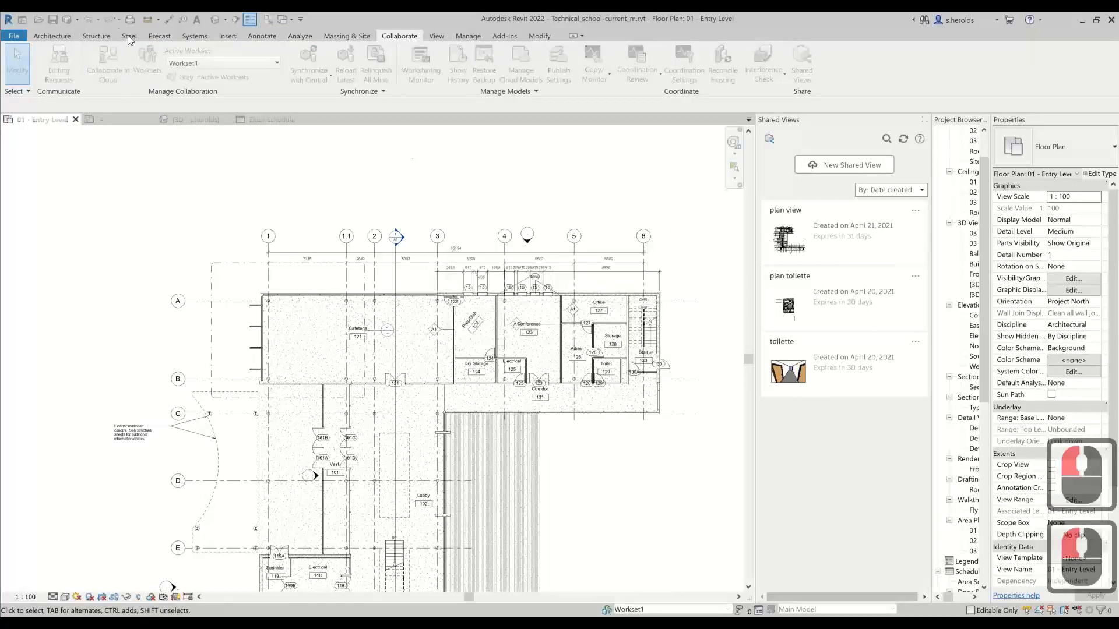
{"action": "left_click", "coordinate": [67, 20]}
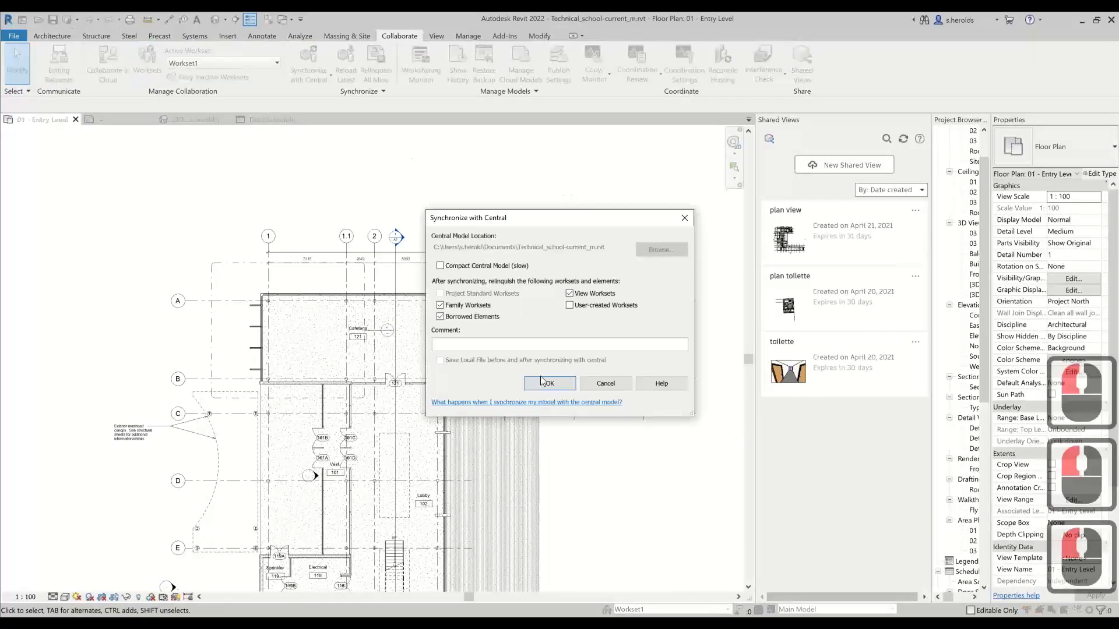
{"action": "left_click", "coordinate": [549, 384]}
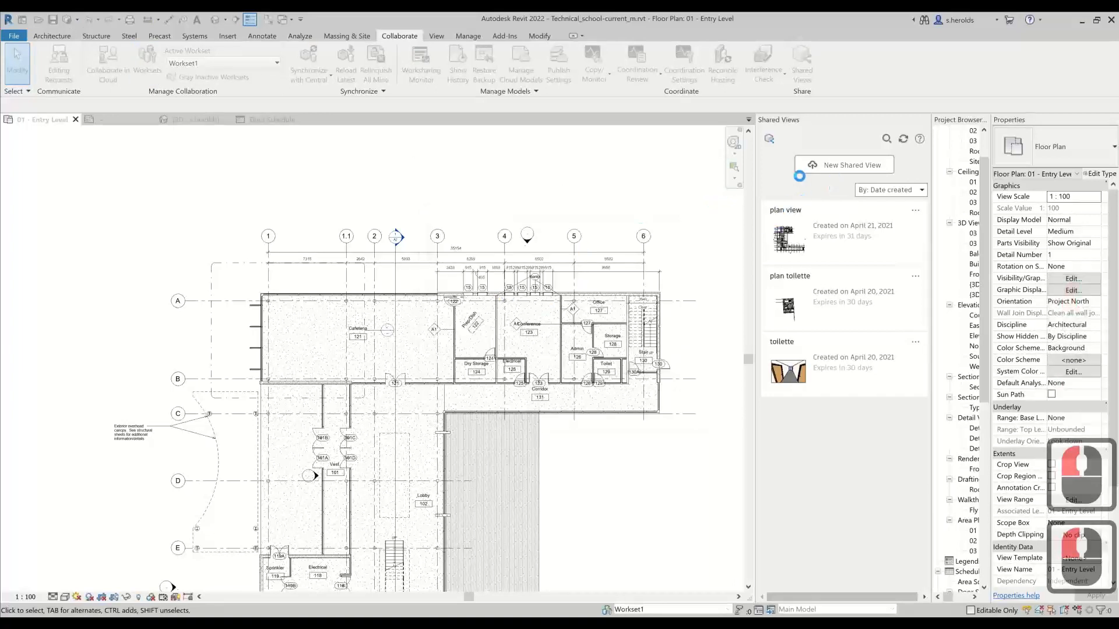
- Share the current entry level floor plan online as a shared view named test, and move its progress notice onto the drawing area
{"action": "left_click", "coordinate": [817, 168]}
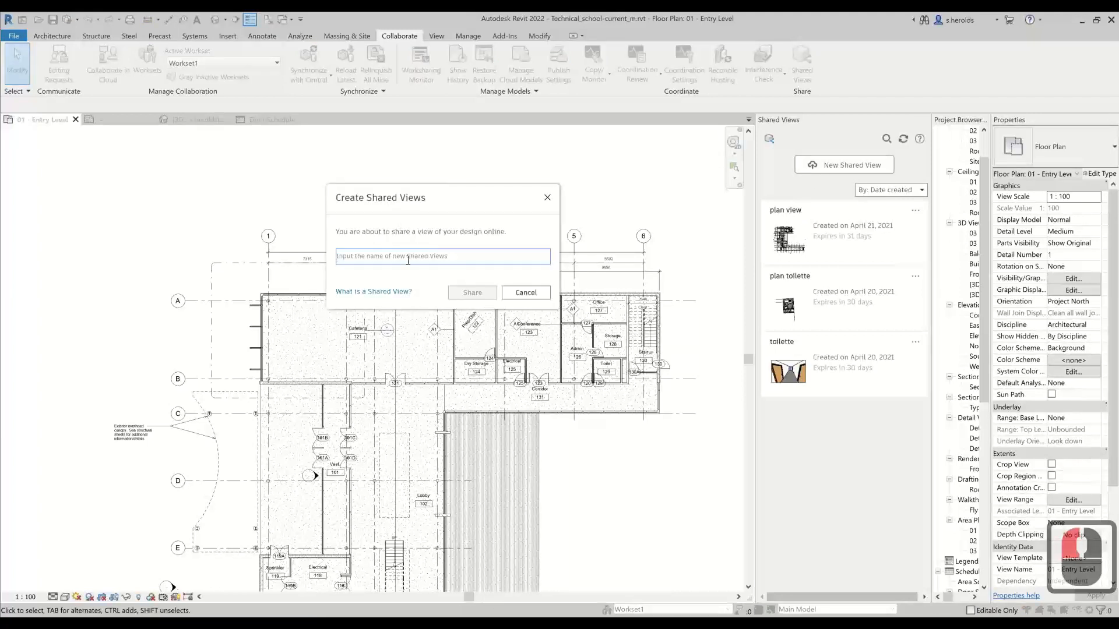
{"action": "left_click", "coordinate": [408, 257]}
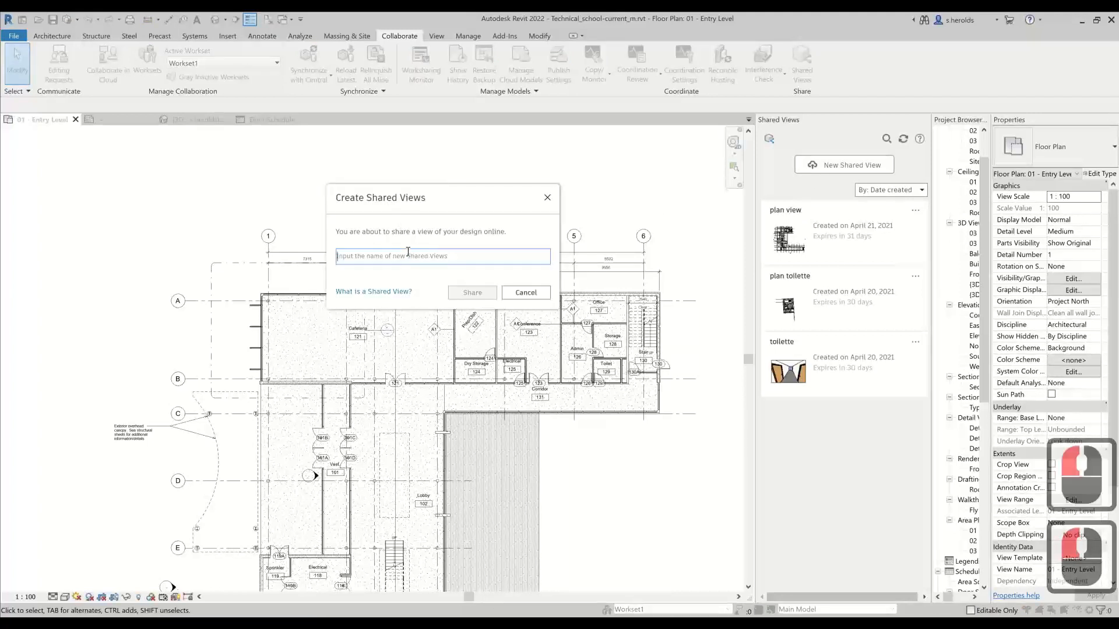
{"action": "type", "text": "test"}
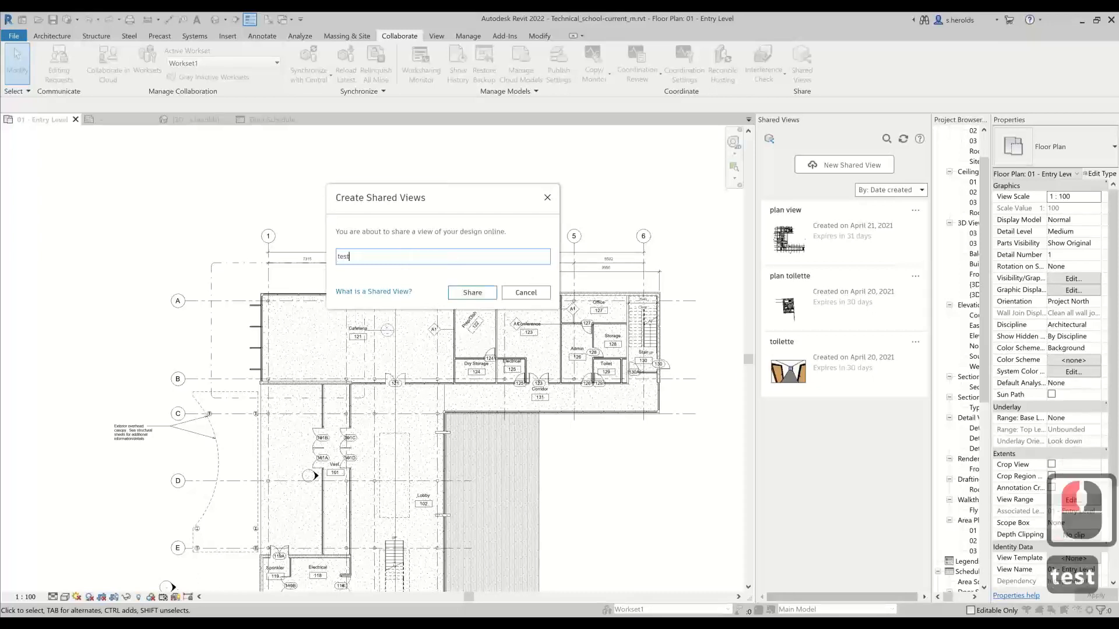
{"action": "left_click", "coordinate": [486, 298]}
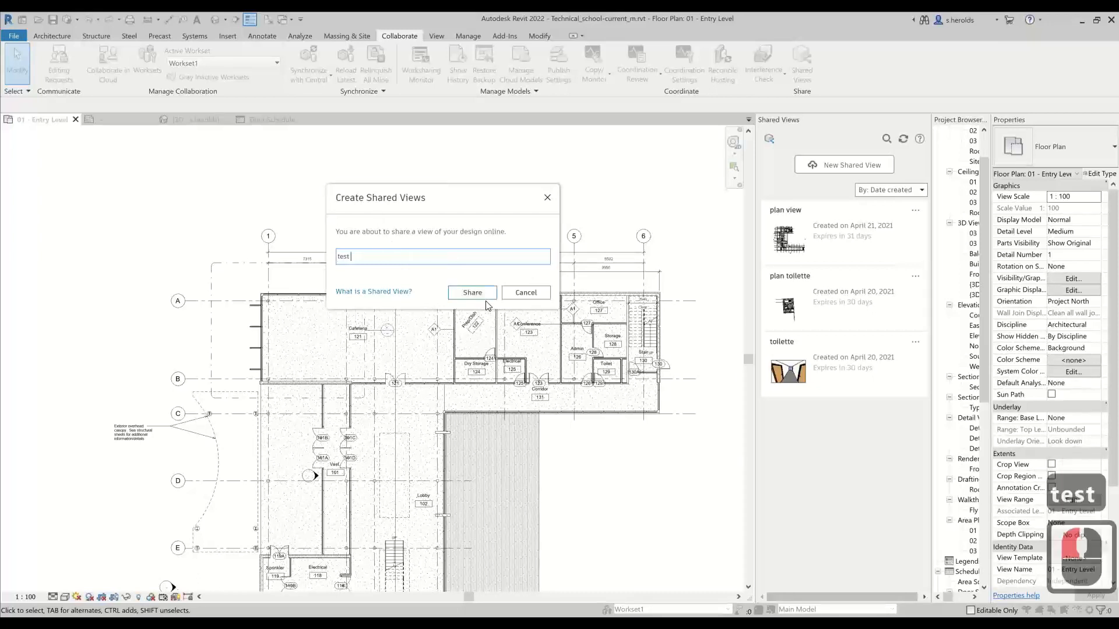
{"action": "left_click", "coordinate": [483, 302]}
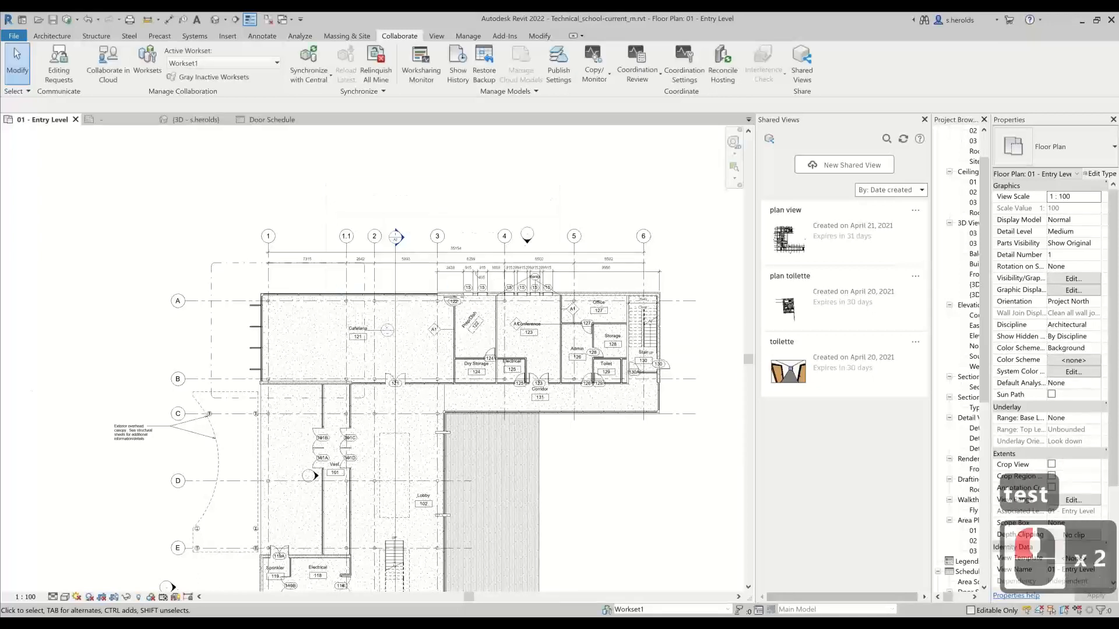
{"action": "left_click_drag", "start_coordinate": [96, 599], "coordinate": [278, 411]}
{"action": "scroll", "coordinate": [328, 273], "scroll_direction": "up", "scroll_amount": 8}
{"action": "scroll", "coordinate": [328, 273], "scroll_direction": "down", "scroll_amount": 3}
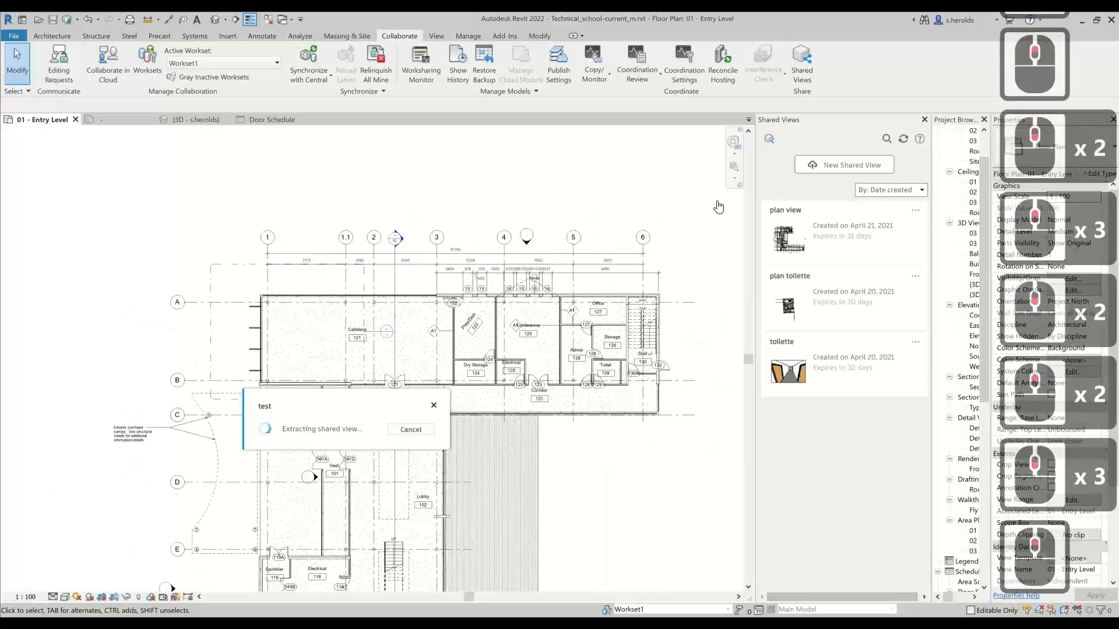
- Open the existing "plan view" shared view in the browser and move the sharing notice for test over the page
{"action": "left_click", "coordinate": [838, 241]}
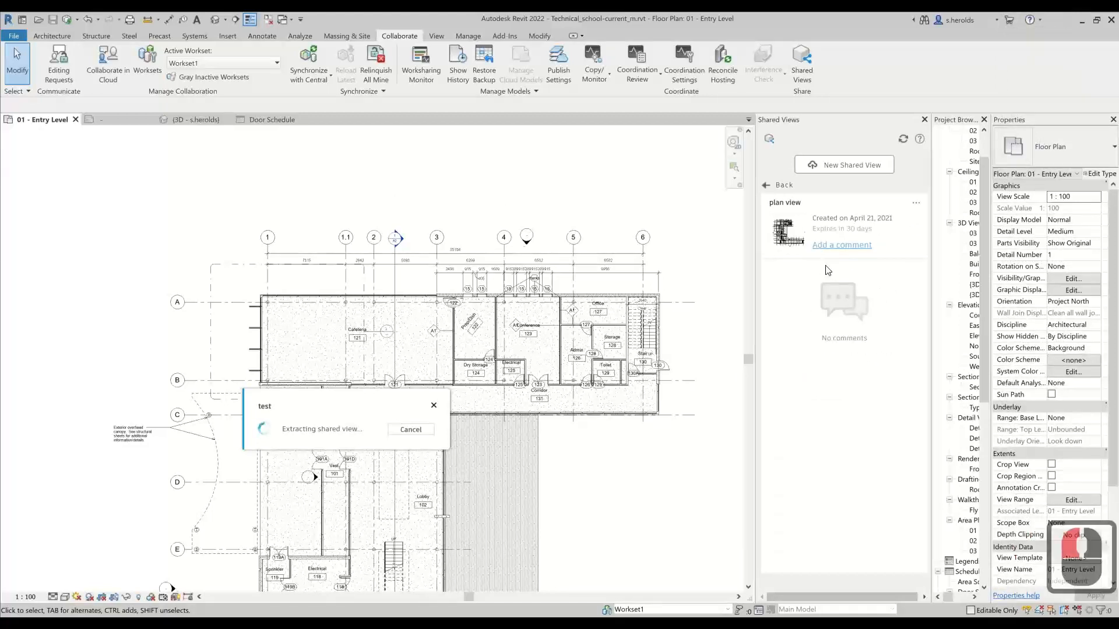
{"action": "left_click", "coordinate": [847, 224]}
{"action": "left_click", "coordinate": [781, 227]}
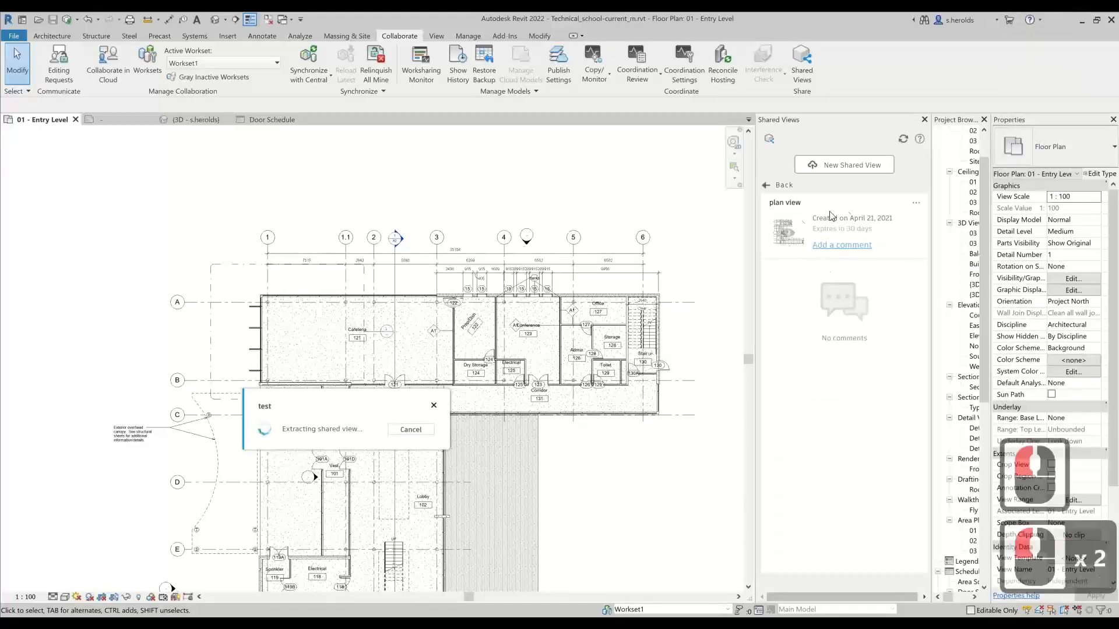
{"action": "left_click", "coordinate": [917, 205]}
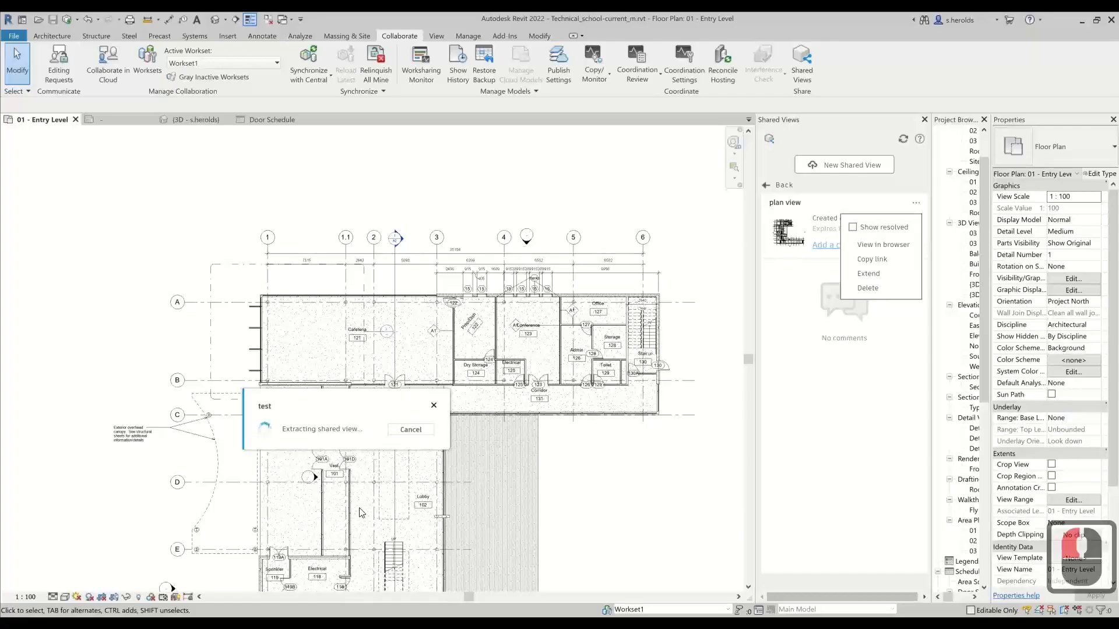
{"action": "left_click", "coordinate": [905, 244]}
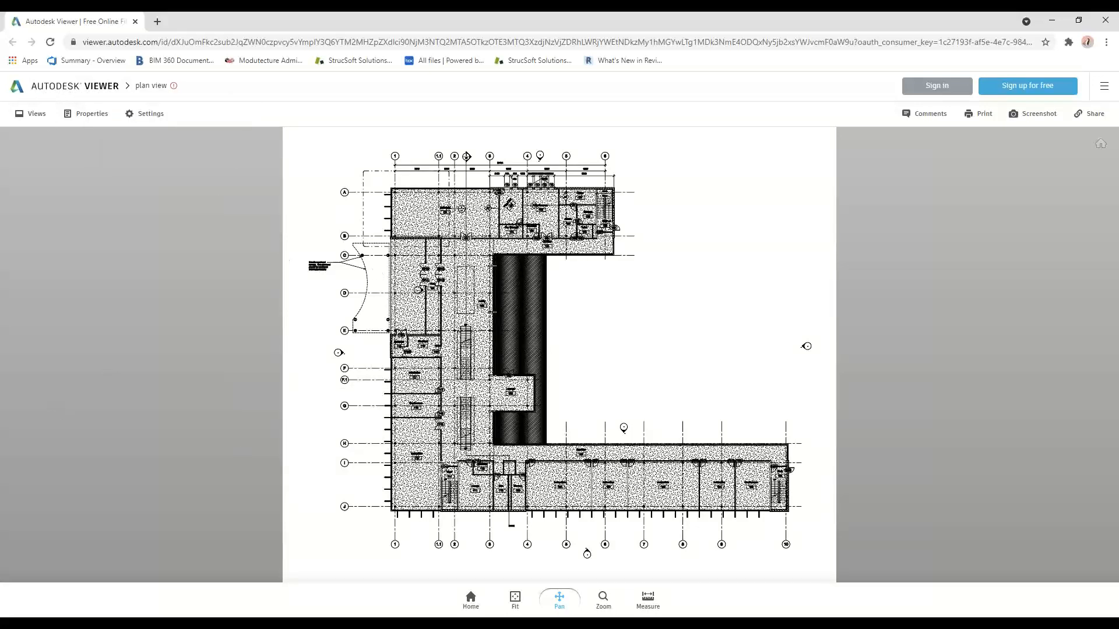
{"action": "left_click_drag", "start_coordinate": [287, 615], "coordinate": [283, 351]}
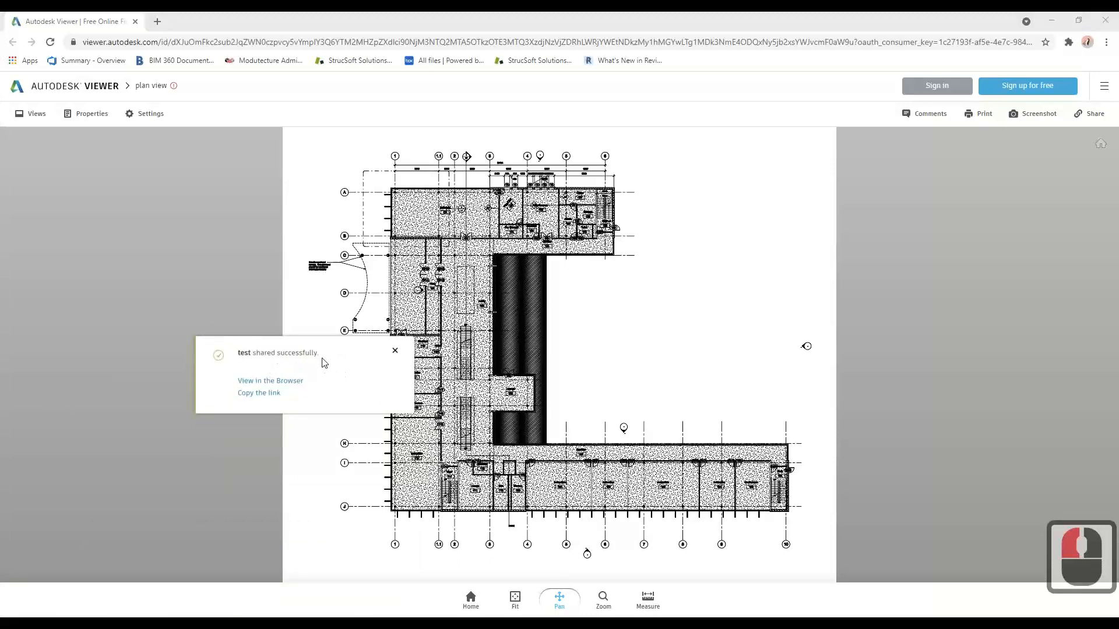
- Measure a distance along the lower wing's corridor in Autodesk Viewer, and close the viewer and the Shared Views list to return to Revit
{"action": "left_click", "coordinate": [648, 599]}
{"action": "left_click", "coordinate": [605, 454]}
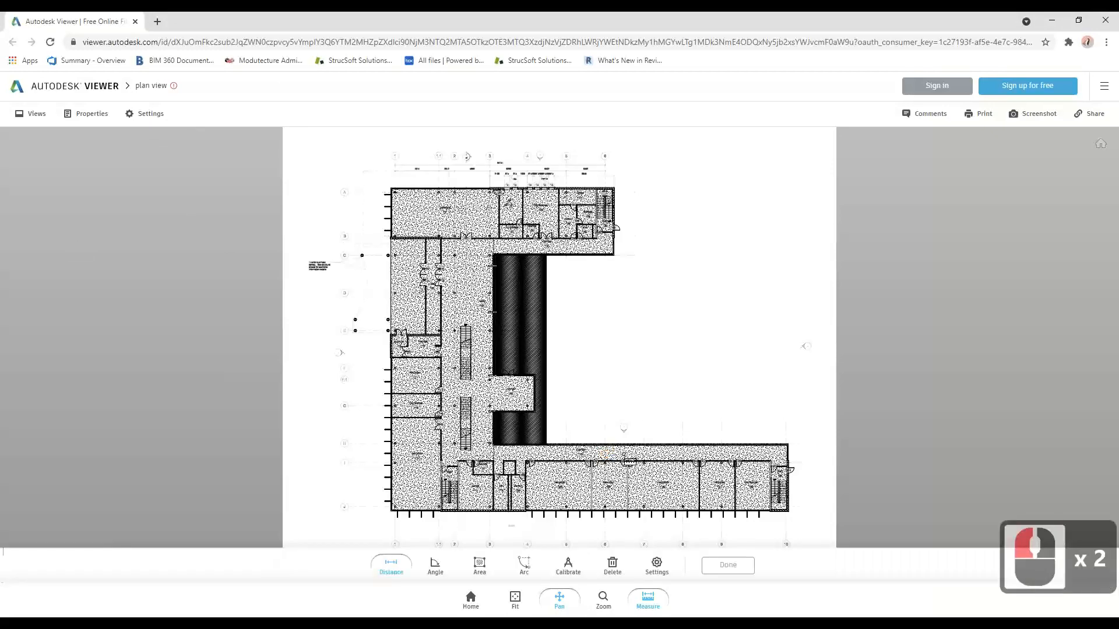
{"action": "left_click", "coordinate": [635, 454]}
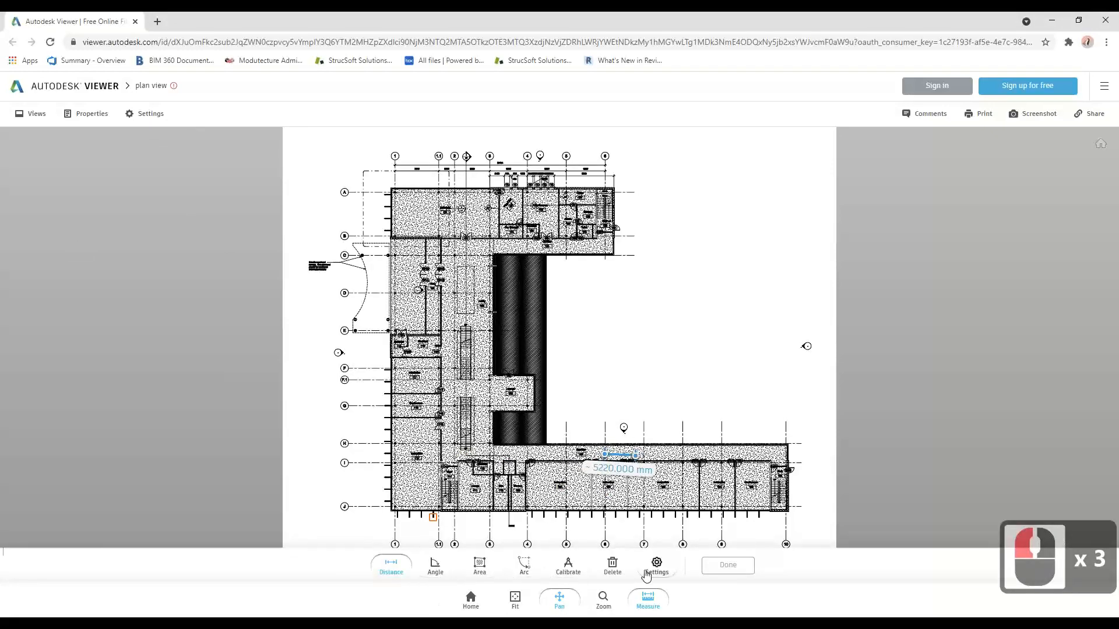
{"action": "left_click", "coordinate": [471, 600]}
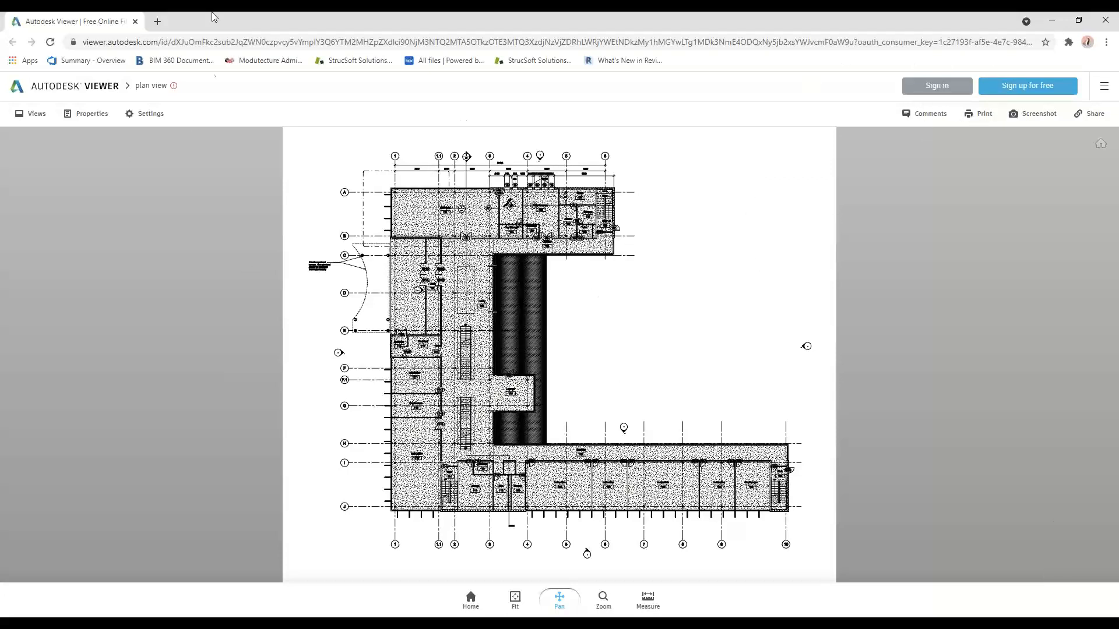
{"action": "left_click", "coordinate": [135, 21]}
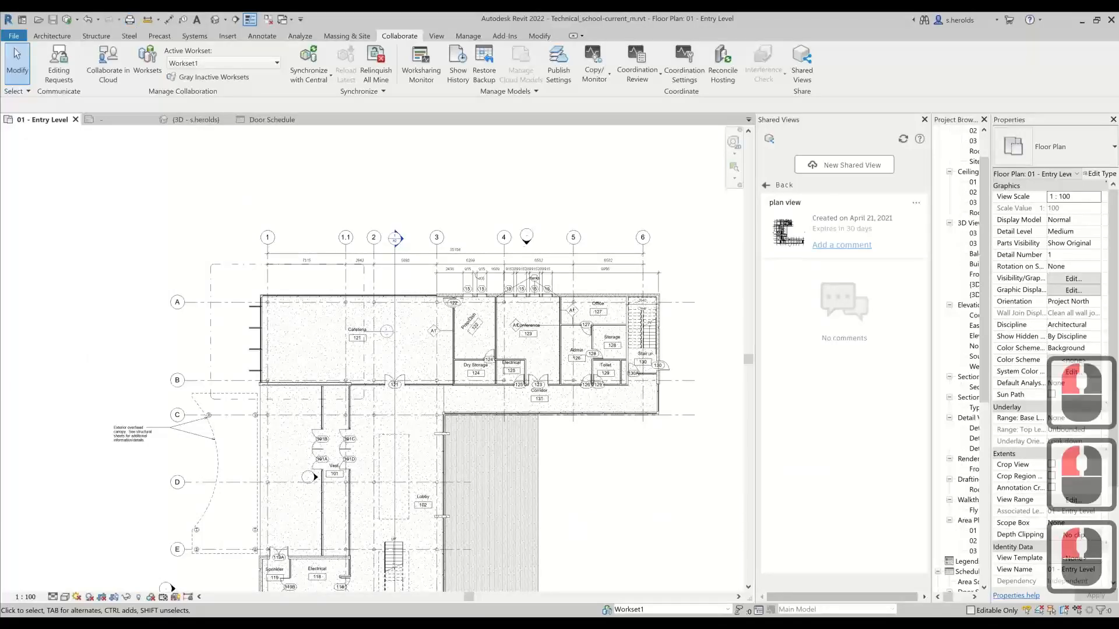
{"action": "left_click", "coordinate": [923, 120]}
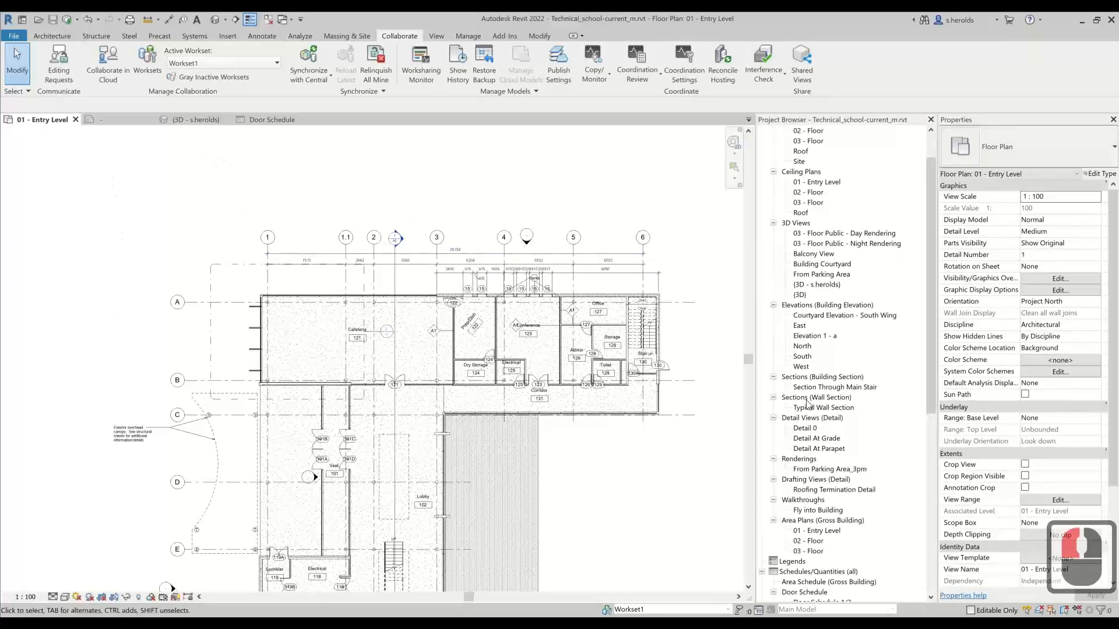
- Start a new building component schedule for the Doors category, keeping the New Construction phase
{"action": "scroll", "coordinate": [822, 464], "scroll_direction": "down", "scroll_amount": 7}
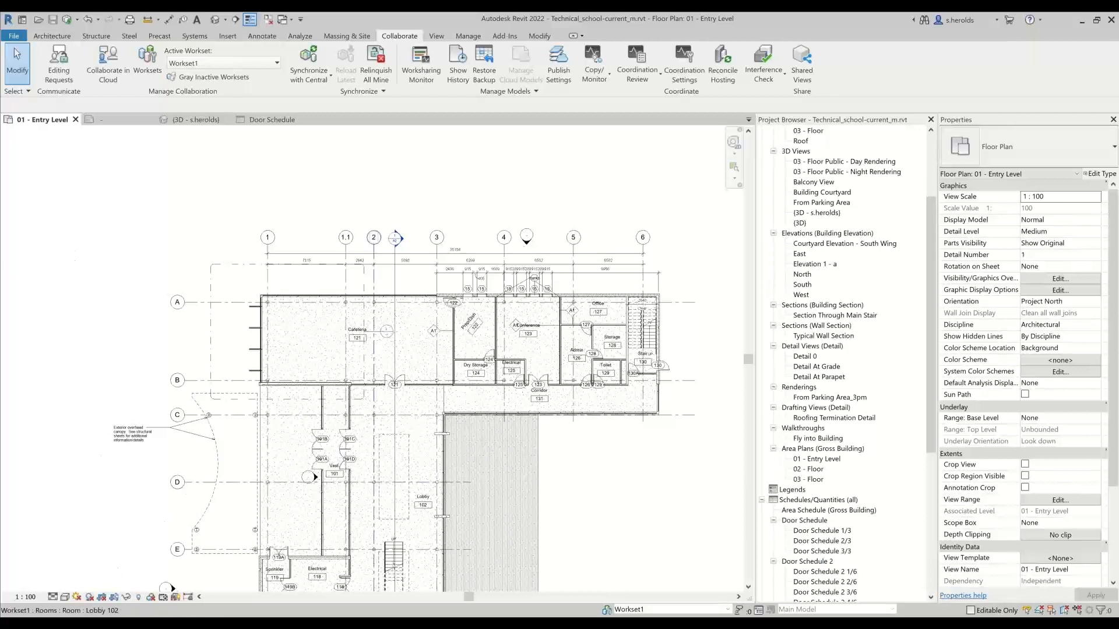
{"action": "right_click", "coordinate": [808, 504]}
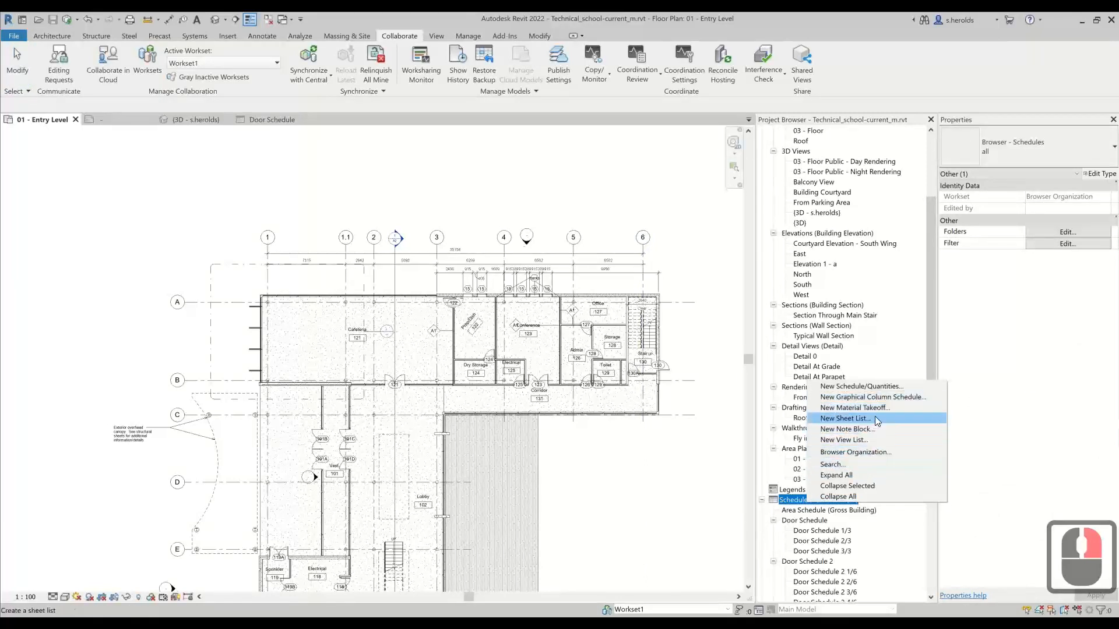
{"action": "left_click", "coordinate": [880, 389]}
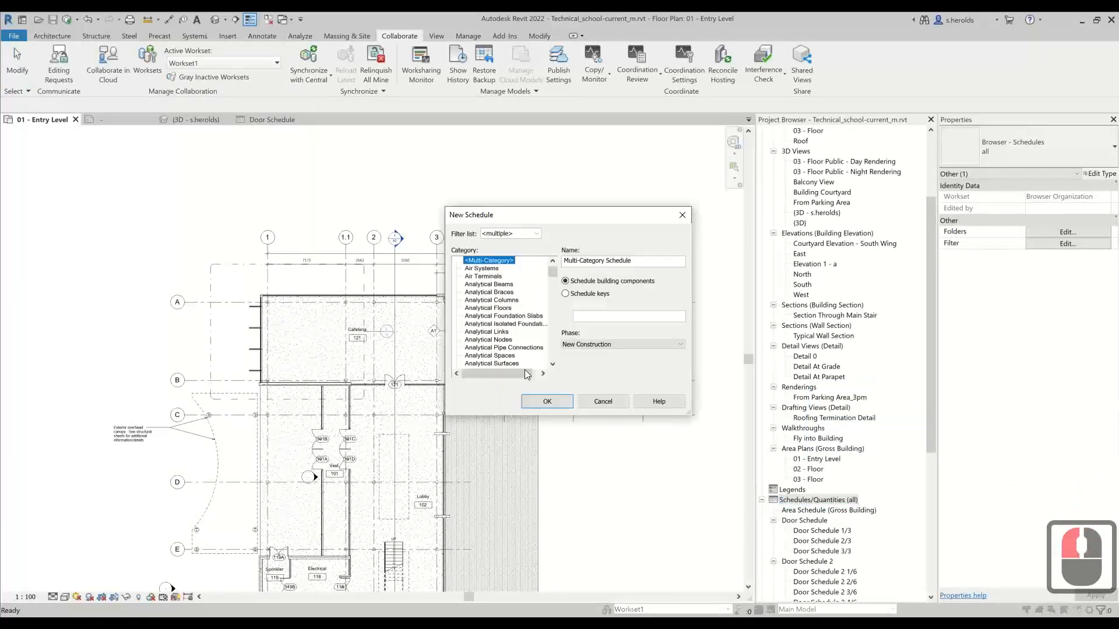
{"action": "left_click", "coordinate": [491, 317]}
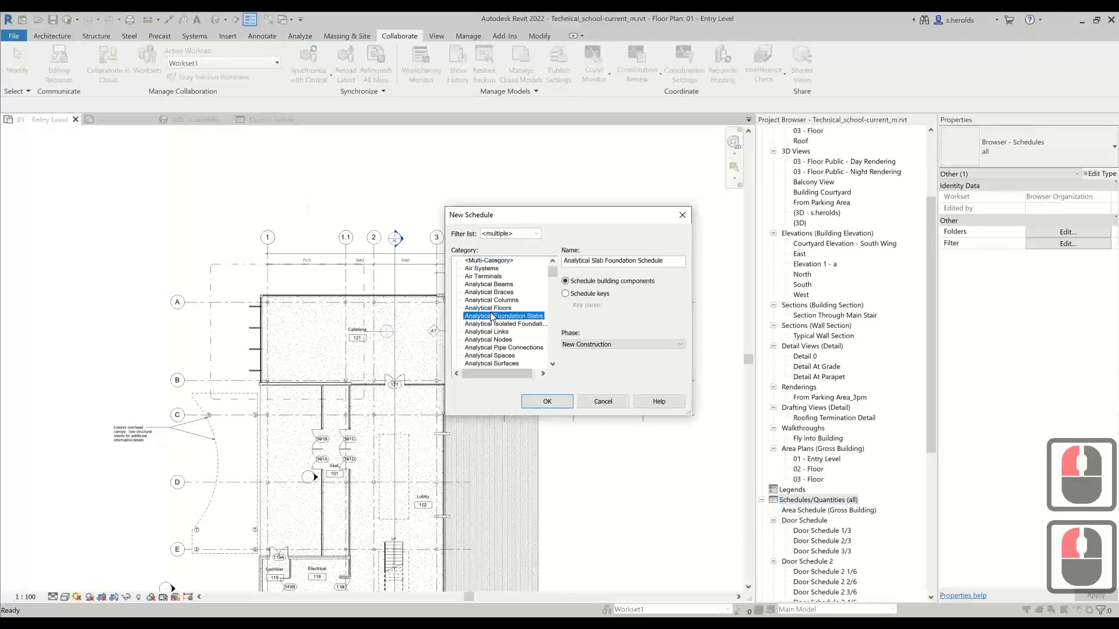
{"action": "key", "text": "d"}
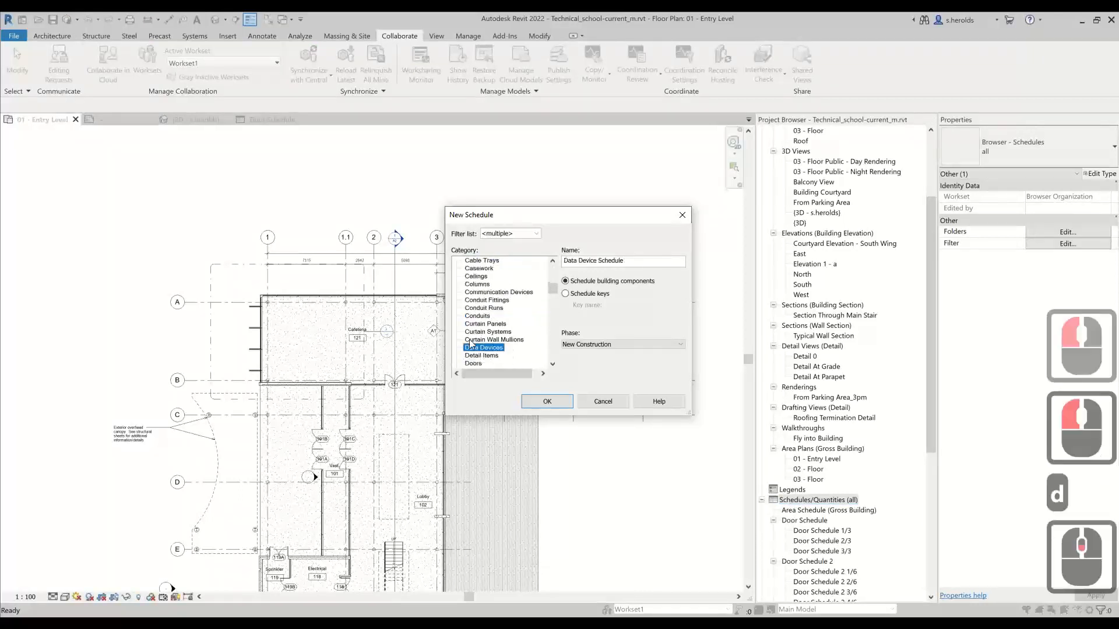
{"action": "scroll", "coordinate": [480, 325], "scroll_direction": "down", "scroll_amount": 6}
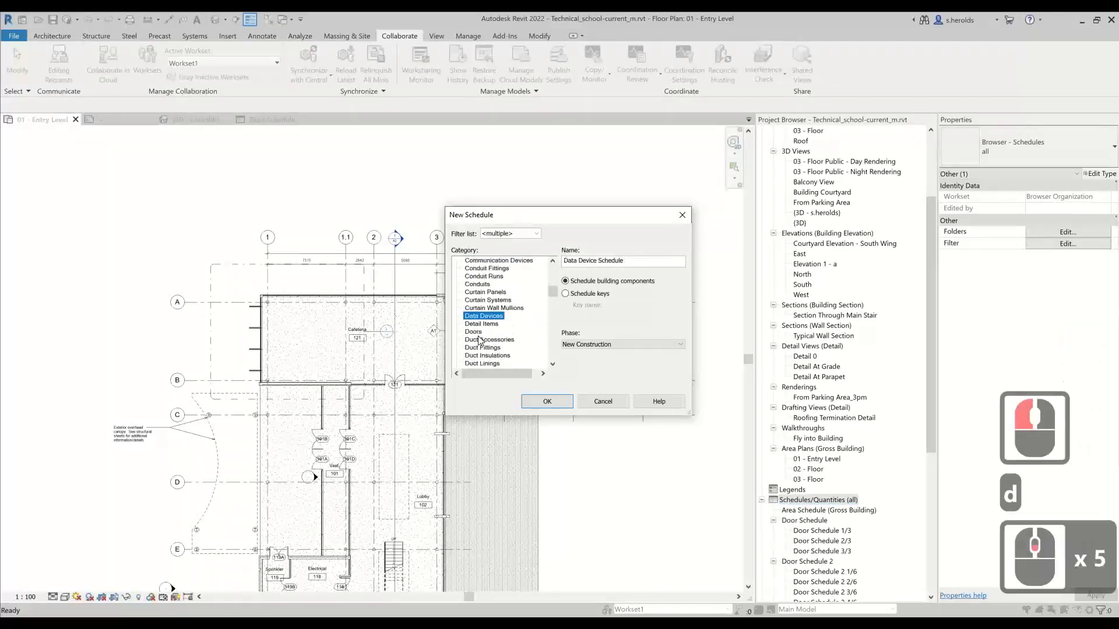
{"action": "left_click", "coordinate": [538, 404]}
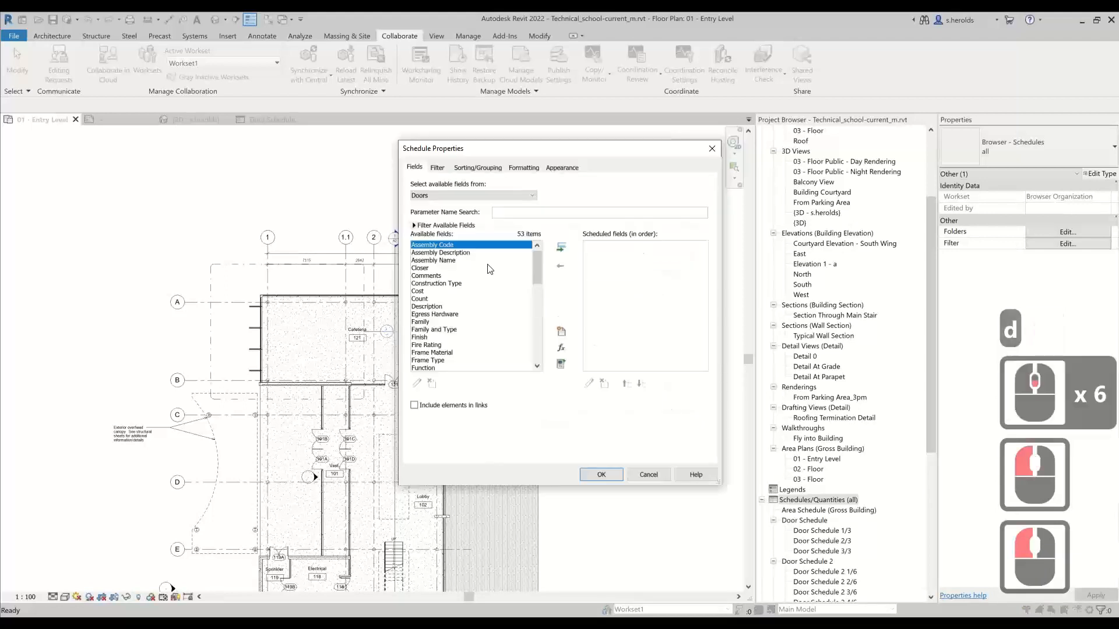
- Add all available door fields from Construction Type through Type Mark to the schedule and create it
{"action": "left_click_drag", "start_coordinate": [450, 287], "coordinate": [438, 396]}
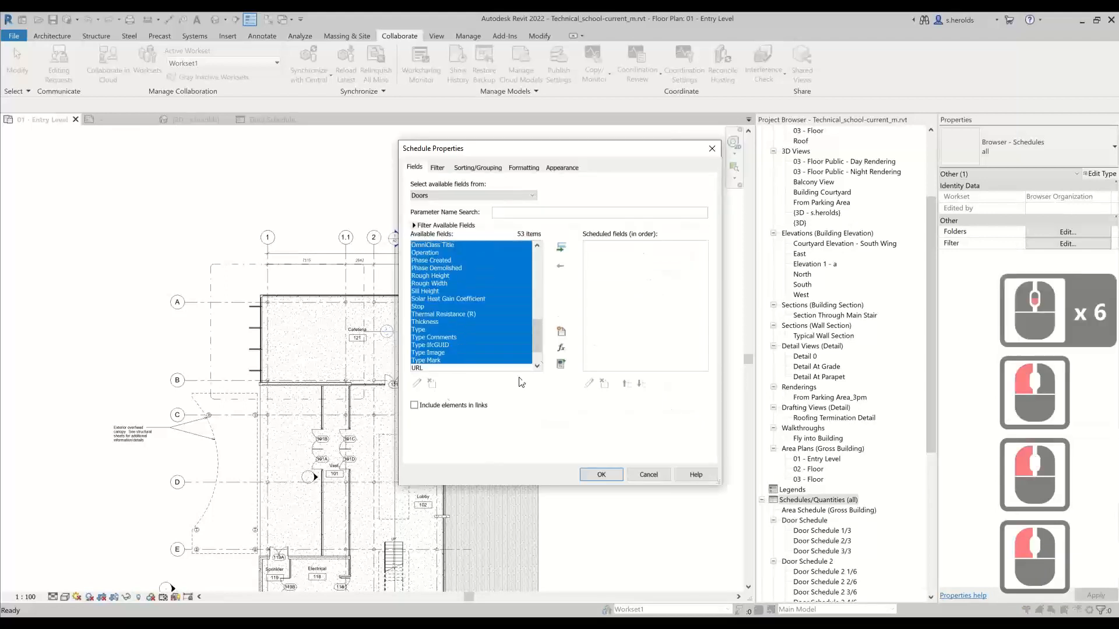
{"action": "left_click", "coordinate": [561, 247]}
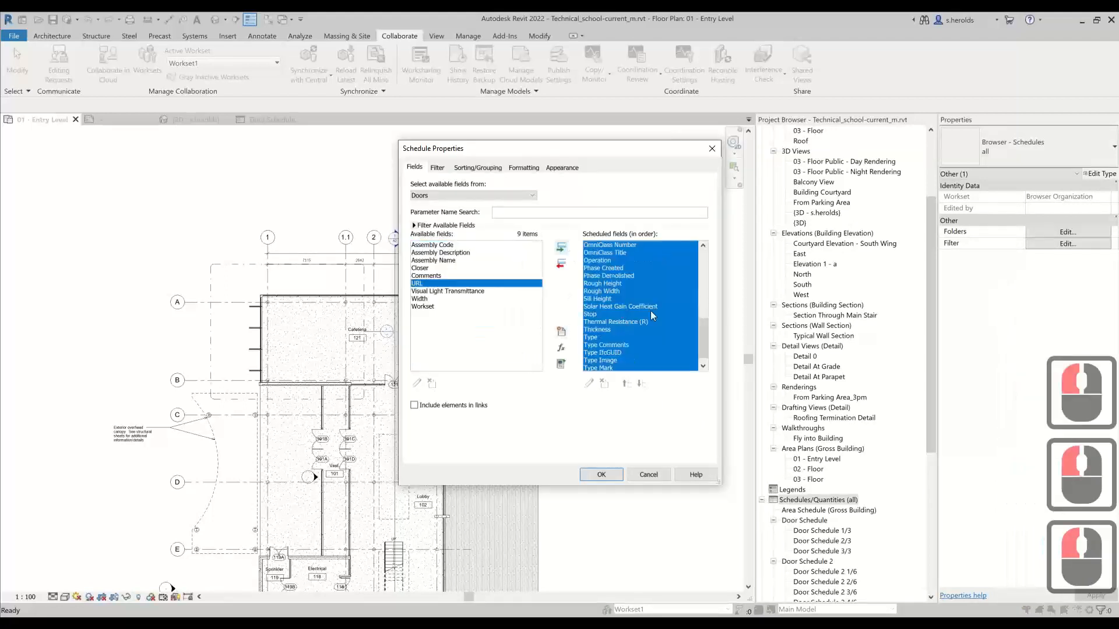
{"action": "left_click", "coordinate": [593, 475]}
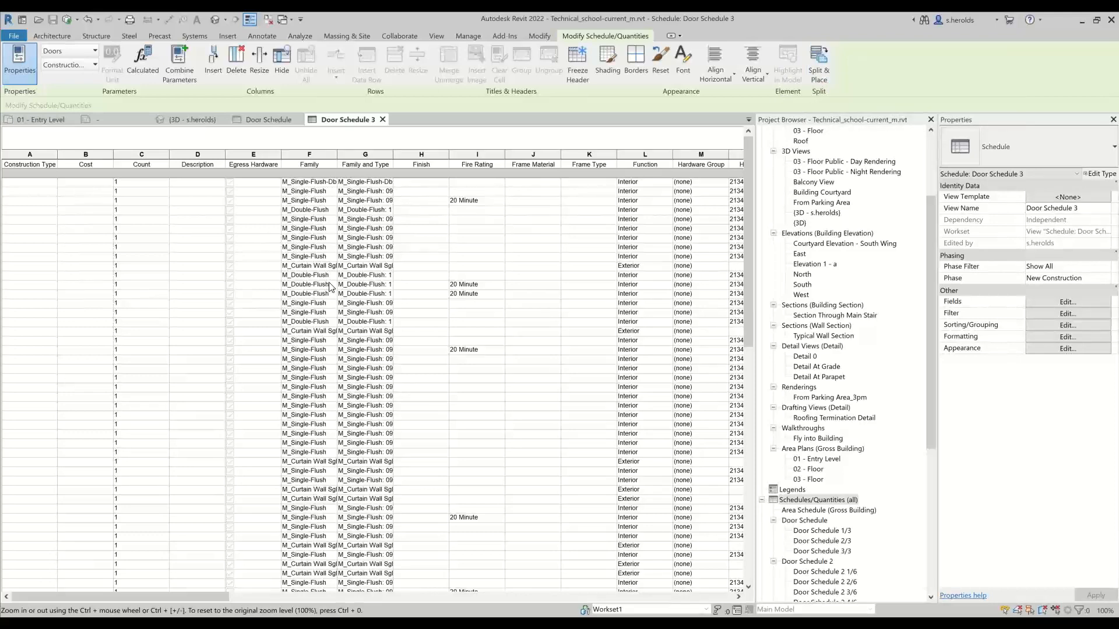
- Split the new door schedule evenly across sheets A1 - Floor Plan, A2 - Sections, A4 - Unnamed and A5 - Unnamed
{"action": "scroll", "coordinate": [329, 285], "scroll_direction": "down", "scroll_amount": 20}
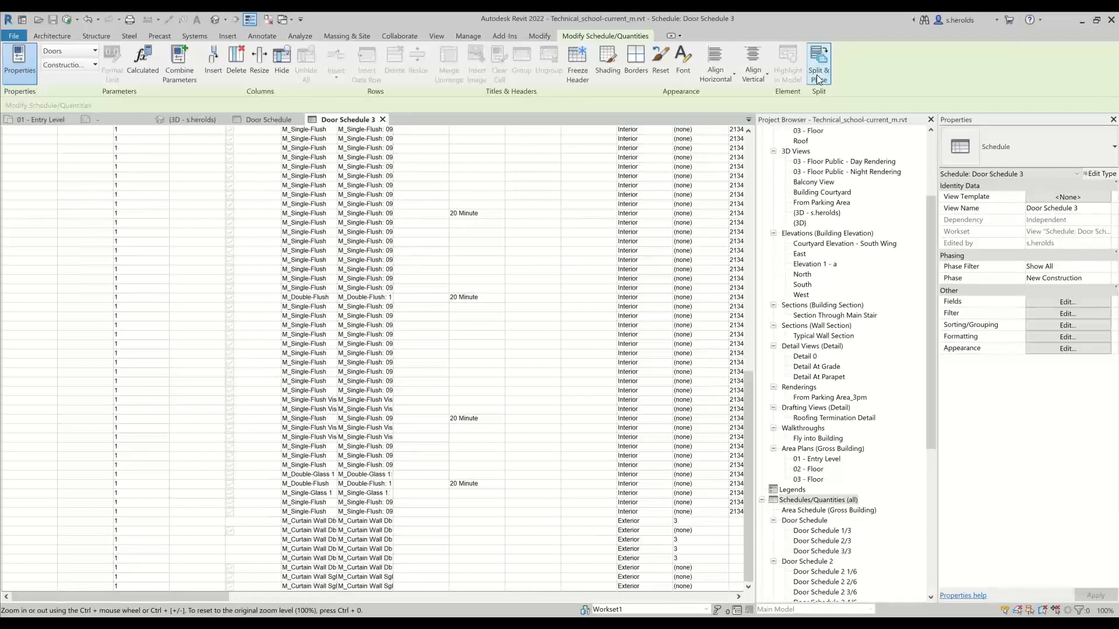
{"action": "scroll", "coordinate": [320, 239], "scroll_direction": "up", "scroll_amount": 8}
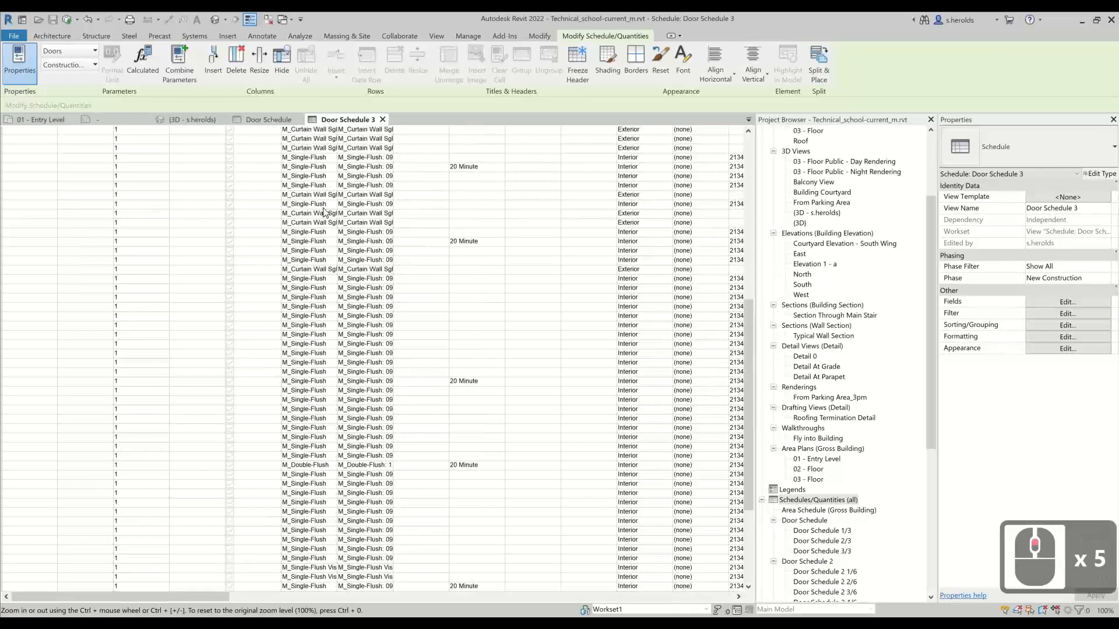
{"action": "left_click", "coordinate": [819, 64]}
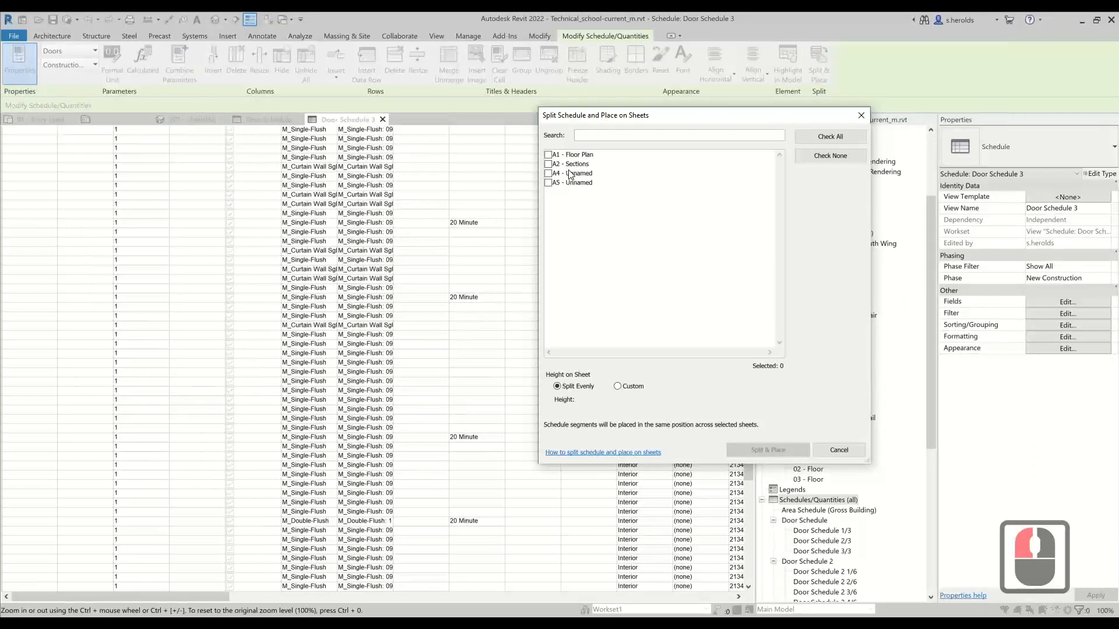
{"action": "left_click", "coordinate": [548, 155]}
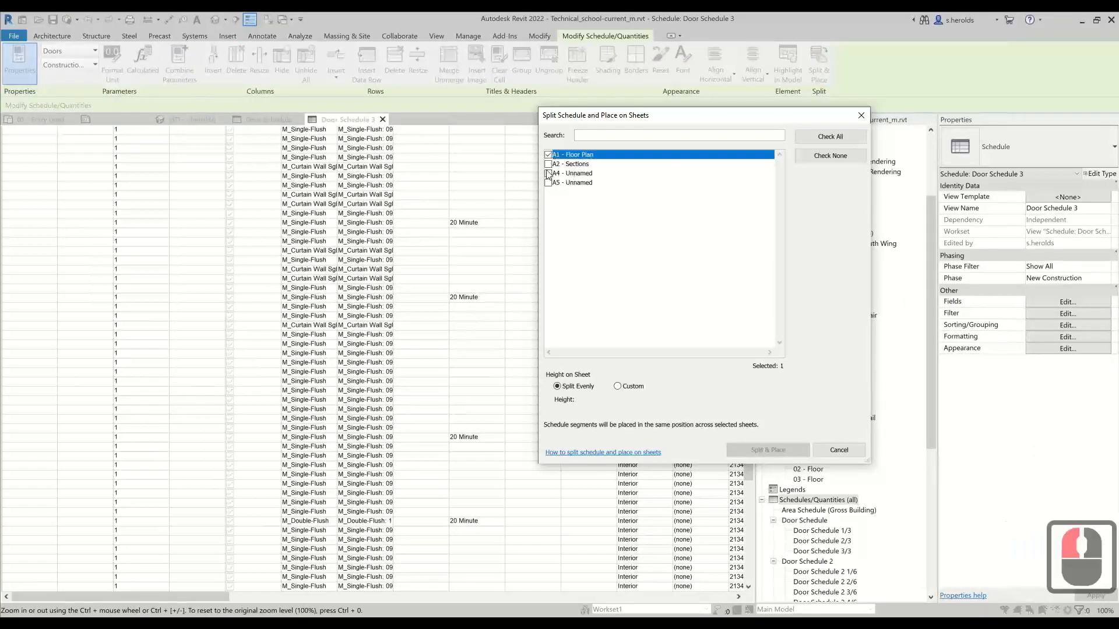
{"action": "left_click", "coordinate": [548, 164]}
{"action": "left_click", "coordinate": [547, 174]}
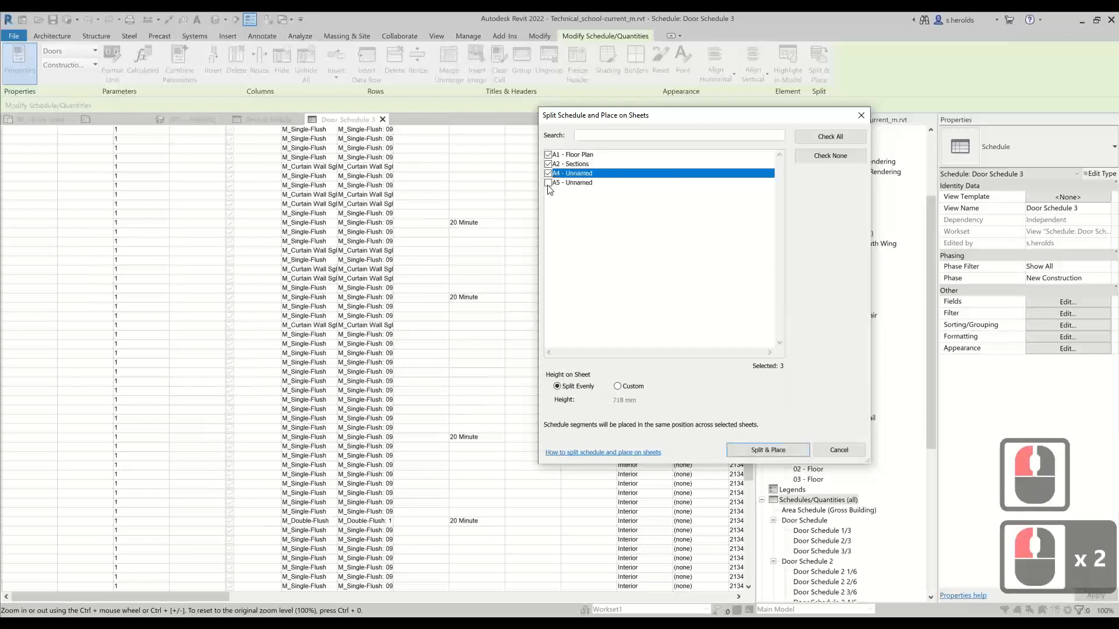
{"action": "left_click", "coordinate": [547, 183]}
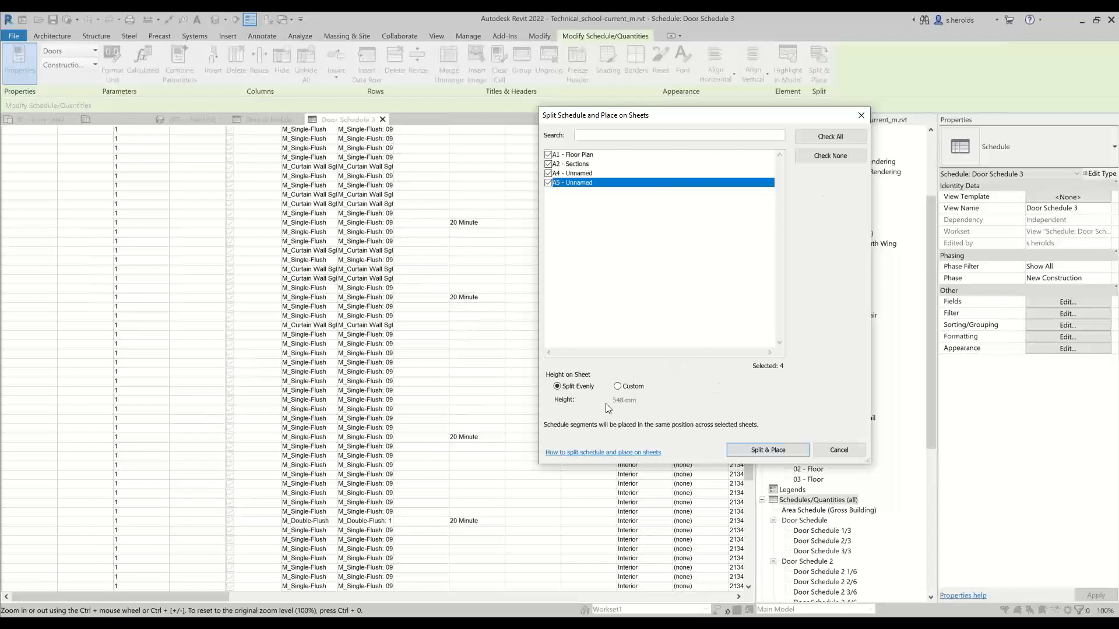
{"action": "left_click", "coordinate": [764, 453]}
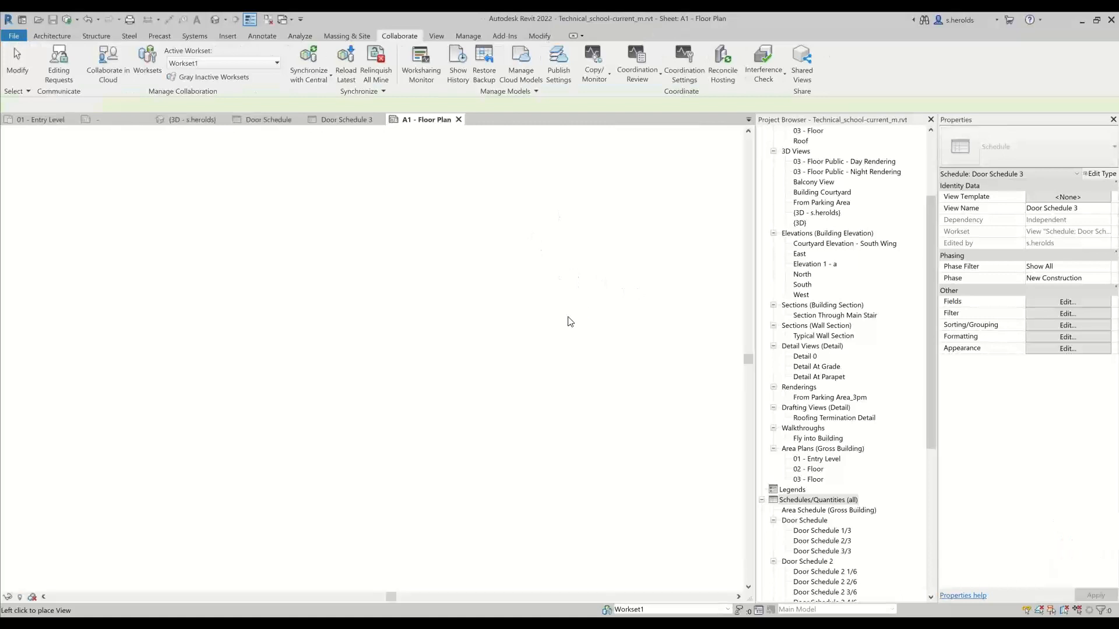
- Place the first door schedule segment below the title block on sheet A1 - Floor Plan
{"action": "scroll", "coordinate": [567, 317], "scroll_direction": "down", "scroll_amount": 2}
{"action": "scroll", "coordinate": [568, 321], "scroll_direction": "down", "scroll_amount": 10}
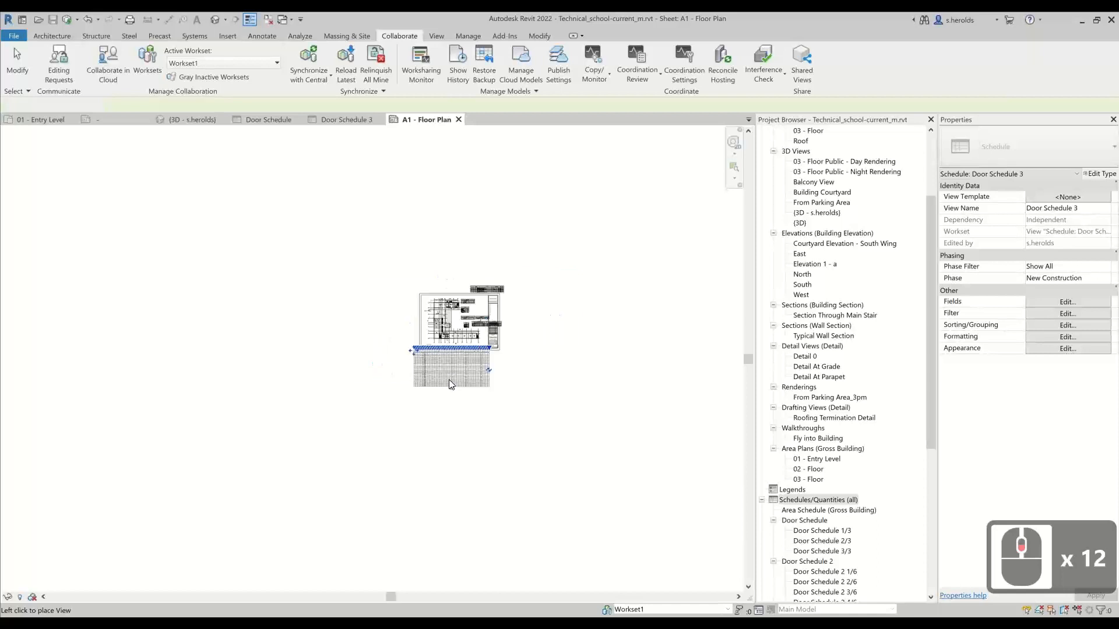
{"action": "left_click", "coordinate": [455, 386]}
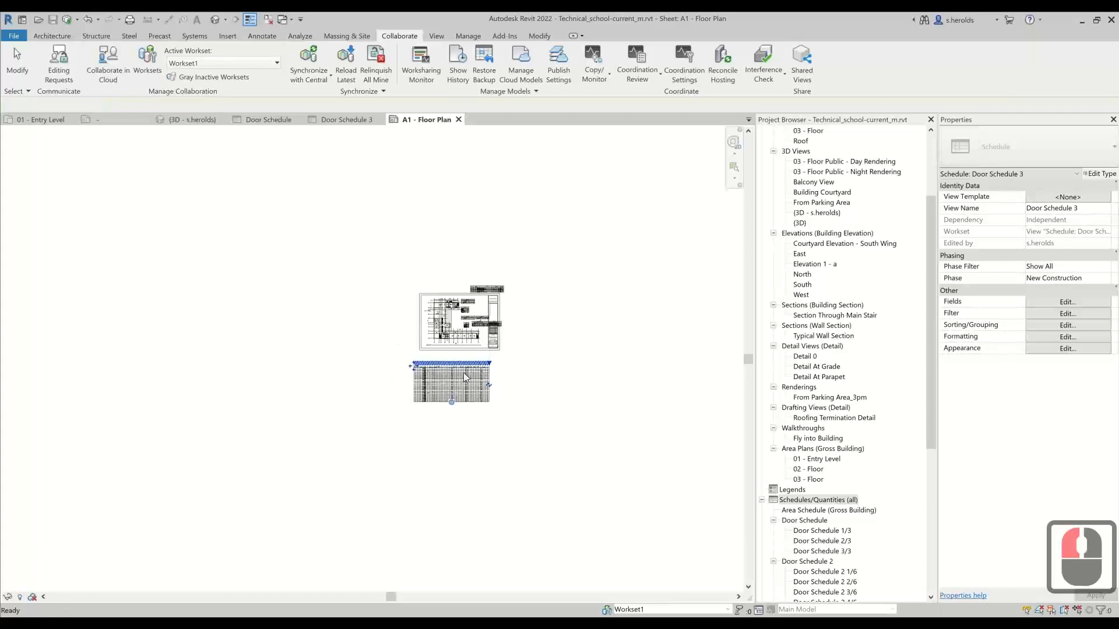
{"action": "left_click", "coordinate": [432, 357]}
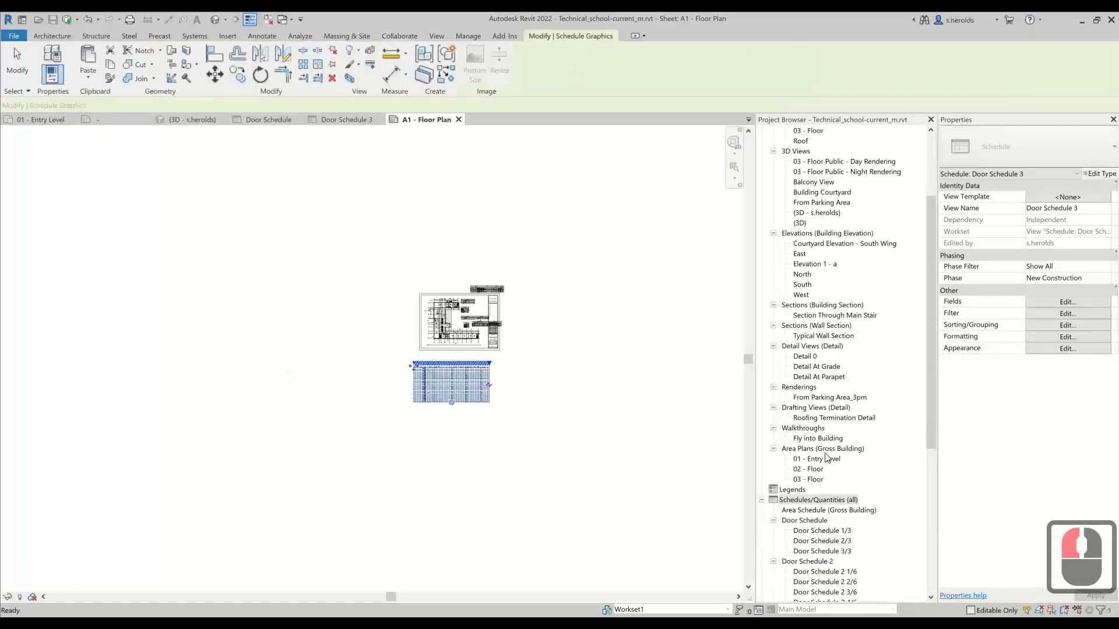
- Open sheet A2 - Sections and examine where its door schedule segment was placed
{"action": "scroll", "coordinate": [806, 491], "scroll_direction": "down", "scroll_amount": 5}
{"action": "scroll", "coordinate": [806, 491], "scroll_direction": "down", "scroll_amount": 1}
{"action": "scroll", "coordinate": [804, 496], "scroll_direction": "up", "scroll_amount": 1}
{"action": "scroll", "coordinate": [801, 501], "scroll_direction": "down", "scroll_amount": 14}
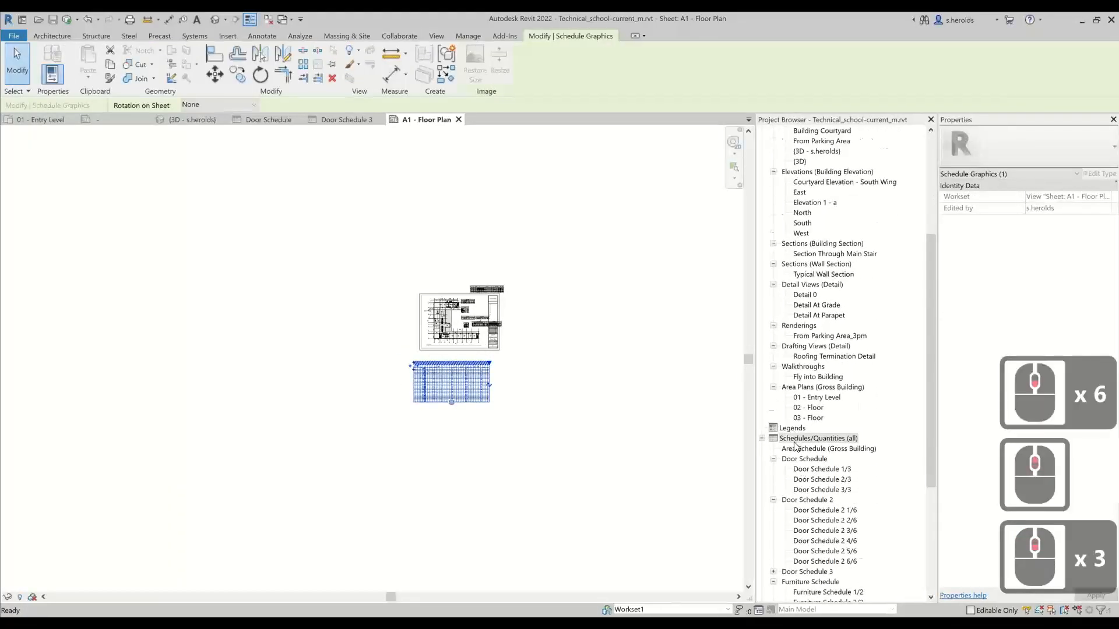
{"action": "scroll", "coordinate": [792, 519], "scroll_direction": "down", "scroll_amount": 11}
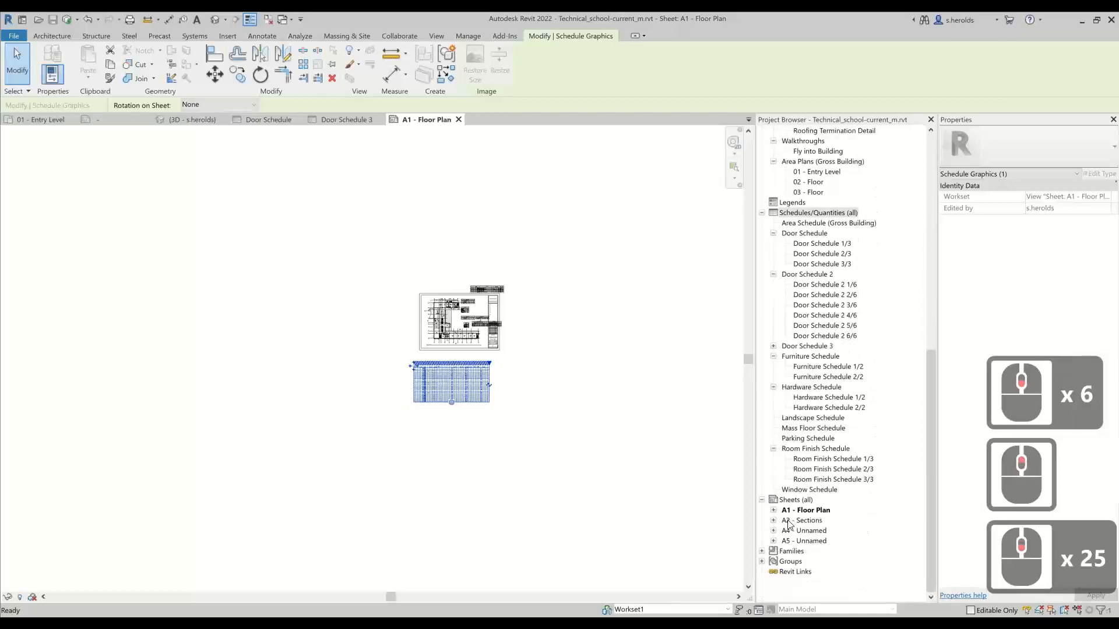
{"action": "left_click", "coordinate": [793, 520]}
{"action": "left_click", "coordinate": [429, 408]}
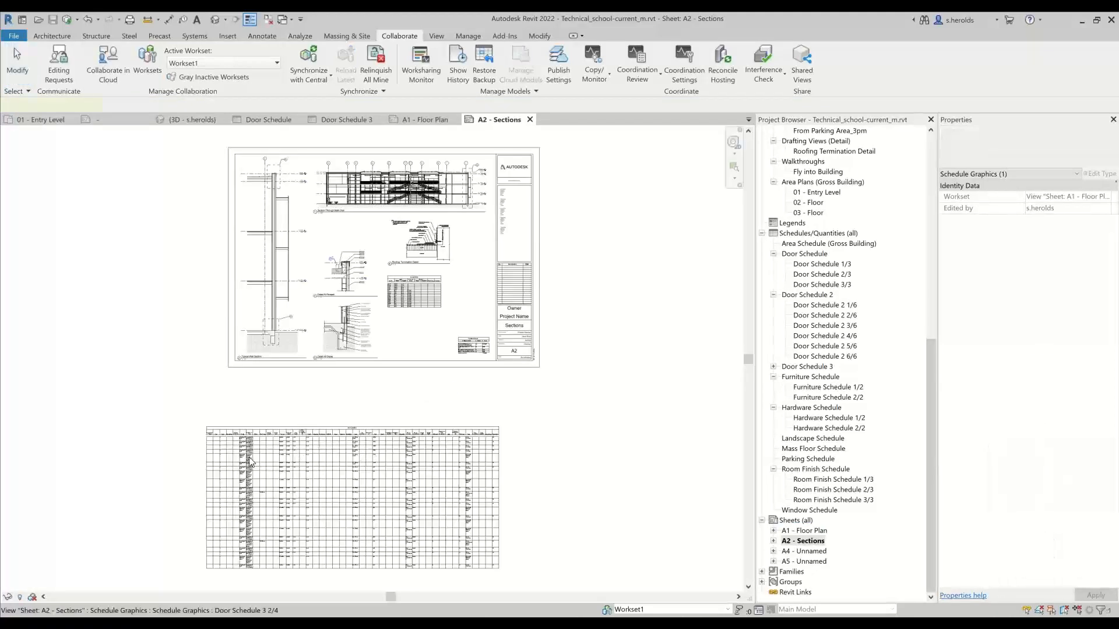
{"action": "left_click", "coordinate": [335, 449]}
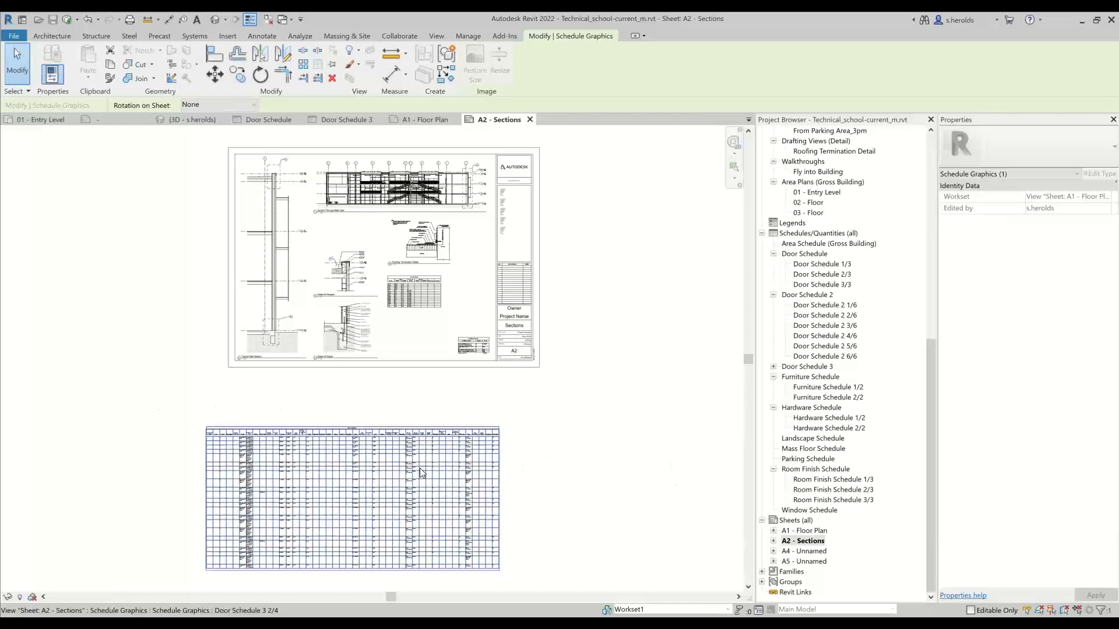
- Return to sheet A1 - Floor Plan and widen the Family and Type and Family columns so their entries fit on one line
{"action": "double_click", "coordinate": [804, 530]}
{"action": "scroll", "coordinate": [434, 371], "scroll_direction": "up", "scroll_amount": 2}
{"action": "left_click", "coordinate": [434, 370]}
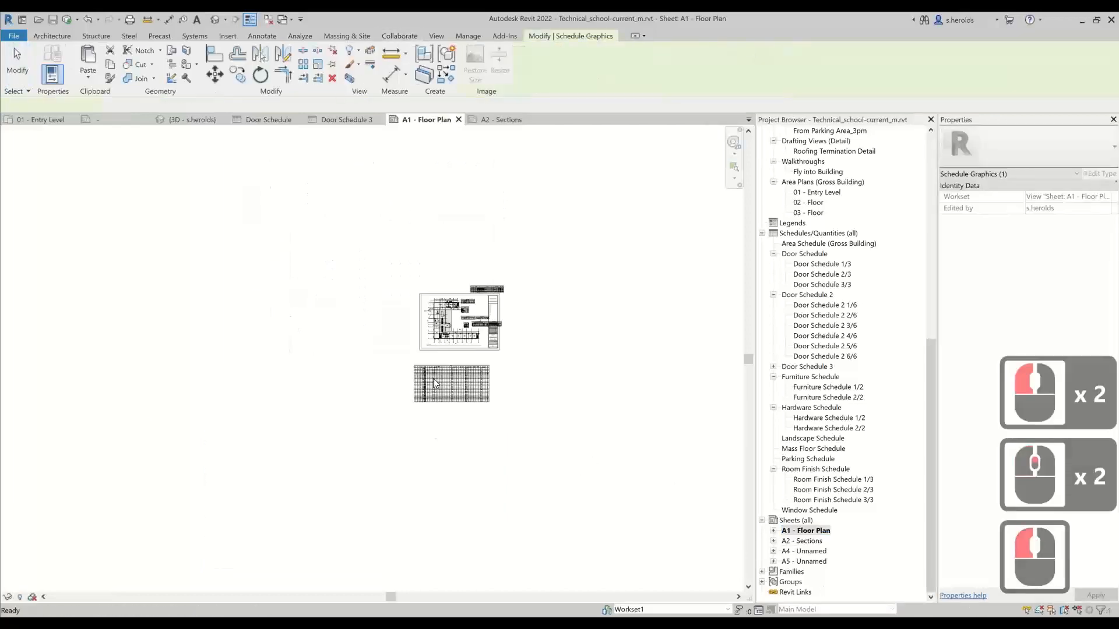
{"action": "scroll", "coordinate": [435, 370], "scroll_direction": "up", "scroll_amount": 4}
{"action": "scroll", "coordinate": [434, 371], "scroll_direction": "up", "scroll_amount": 17}
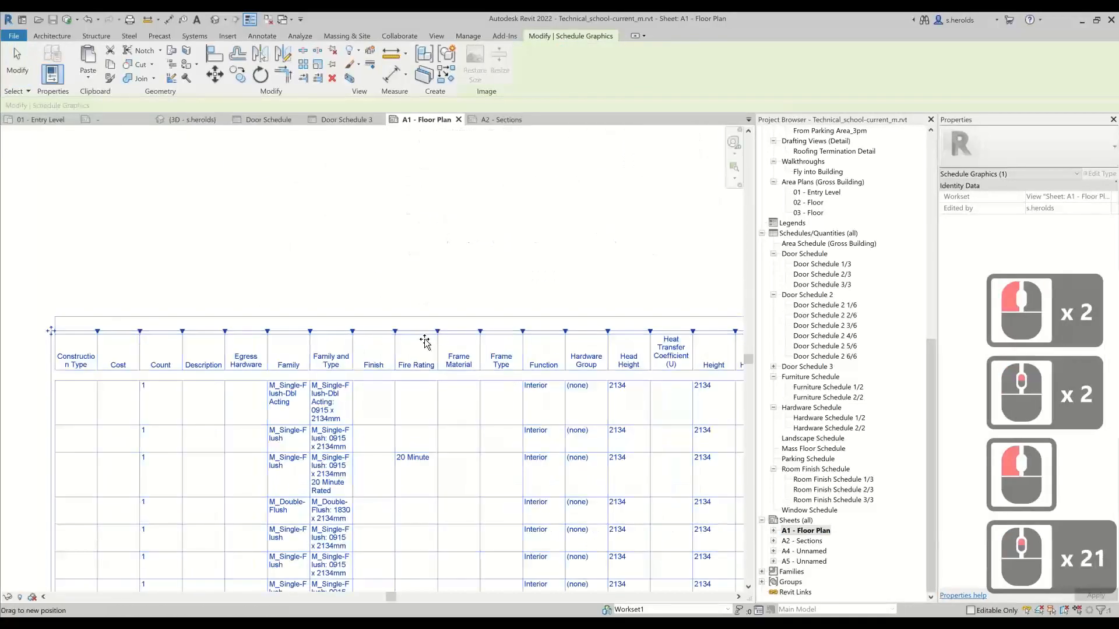
{"action": "left_click_drag", "start_coordinate": [425, 341], "coordinate": [490, 331]}
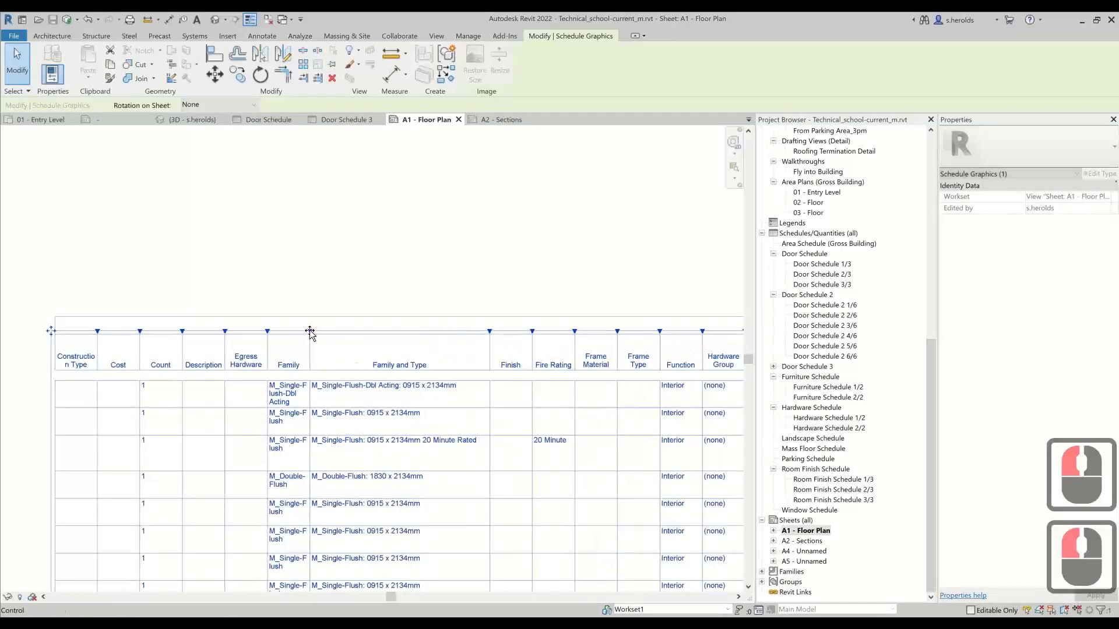
{"action": "left_click_drag", "start_coordinate": [310, 332], "coordinate": [415, 342]}
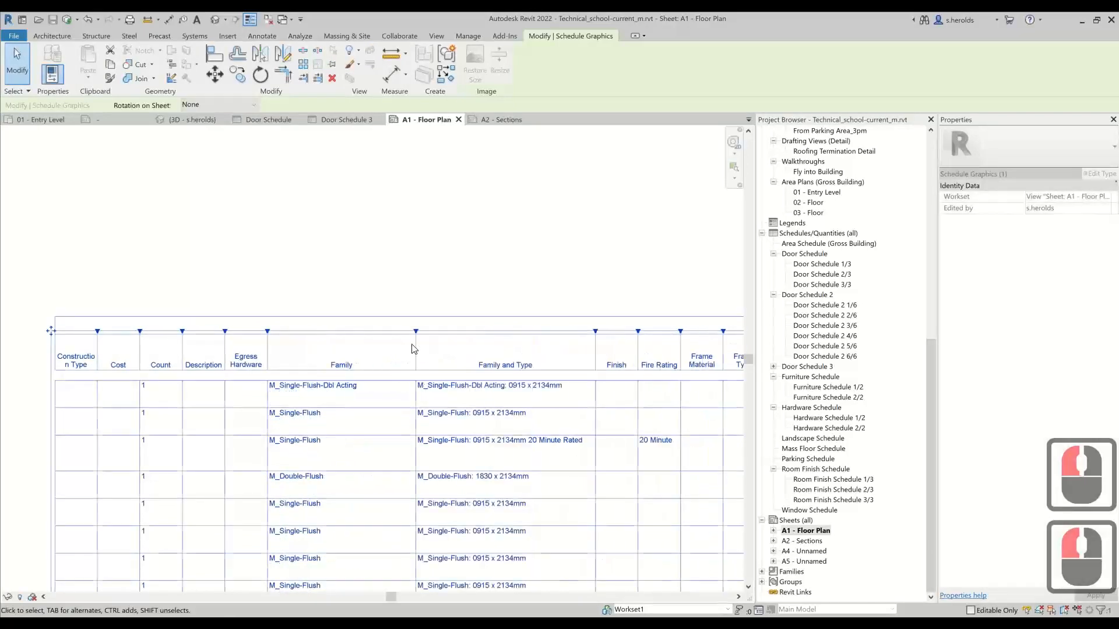
- Widen the Level, Phase Created and Type columns of the door schedule segment on sheet A1 so their entries fit on one line
{"action": "scroll", "coordinate": [412, 349], "scroll_direction": "down", "scroll_amount": 7}
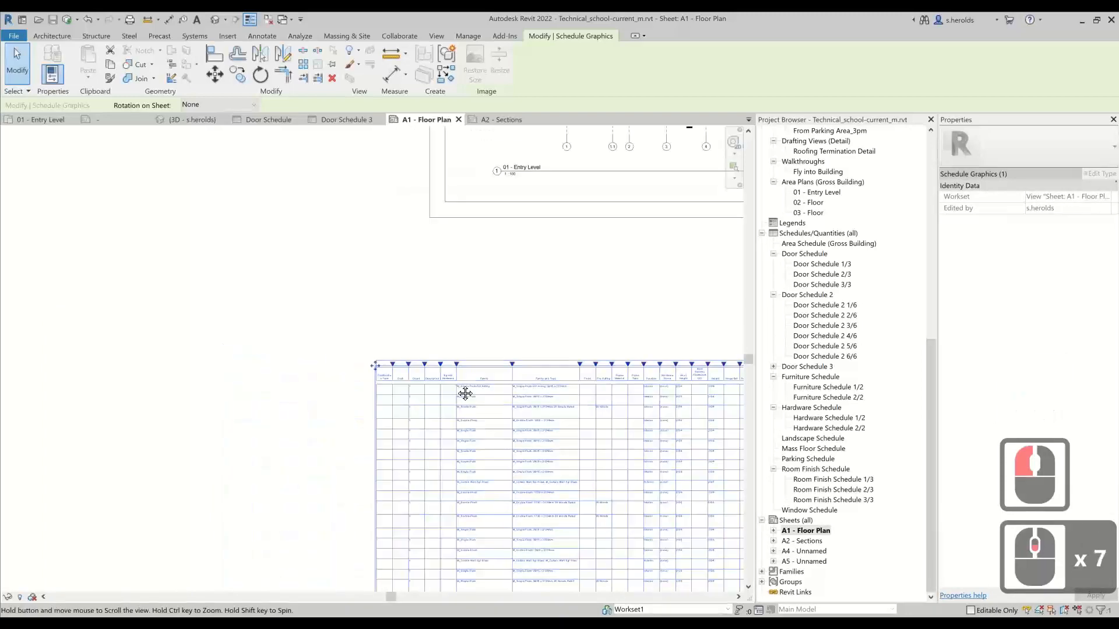
{"action": "middle_click_drag", "start_coordinate": [465, 394], "coordinate": [259, 370]}
{"action": "middle_click_drag", "start_coordinate": [593, 359], "coordinate": [530, 353]}
{"action": "scroll", "coordinate": [570, 335], "scroll_direction": "up", "scroll_amount": 4}
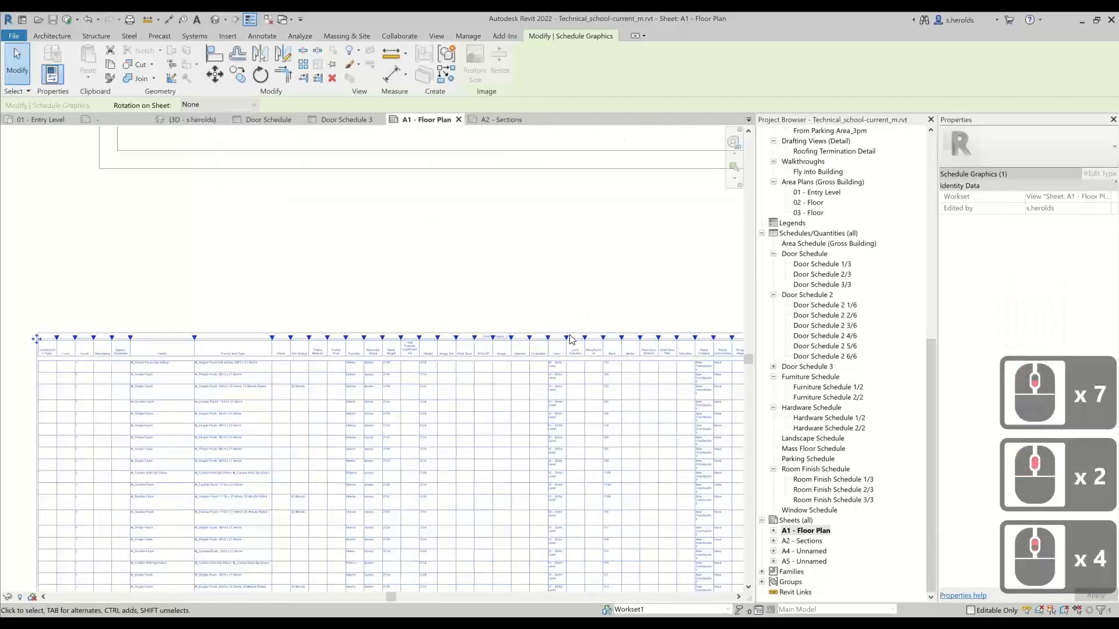
{"action": "left_click_drag", "start_coordinate": [592, 342], "coordinate": [594, 345]}
{"action": "middle_click_drag", "start_coordinate": [496, 416], "coordinate": [181, 398]}
{"action": "left_click_drag", "start_coordinate": [567, 344], "coordinate": [568, 345]}
{"action": "middle_click_drag", "start_coordinate": [647, 370], "coordinate": [316, 388]}
{"action": "left_click_drag", "start_coordinate": [480, 333], "coordinate": [539, 374]}
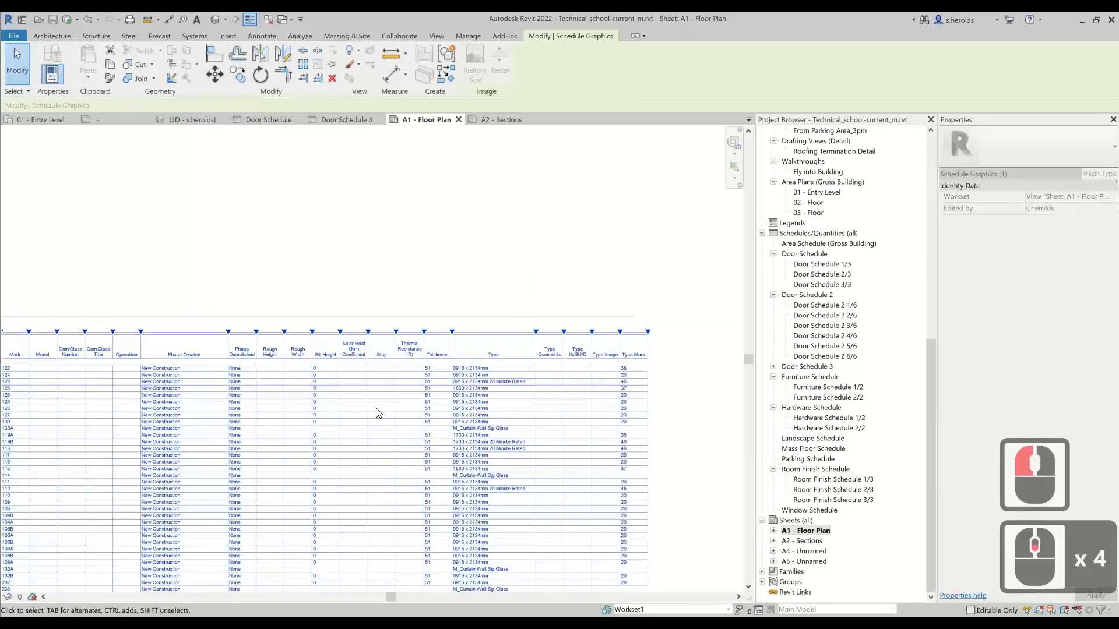
- Open sheet A4 - Unnamed and compare the column widths of its door schedule segment
{"action": "scroll", "coordinate": [378, 413], "scroll_direction": "down", "scroll_amount": 6}
{"action": "scroll", "coordinate": [351, 428], "scroll_direction": "down", "scroll_amount": 4}
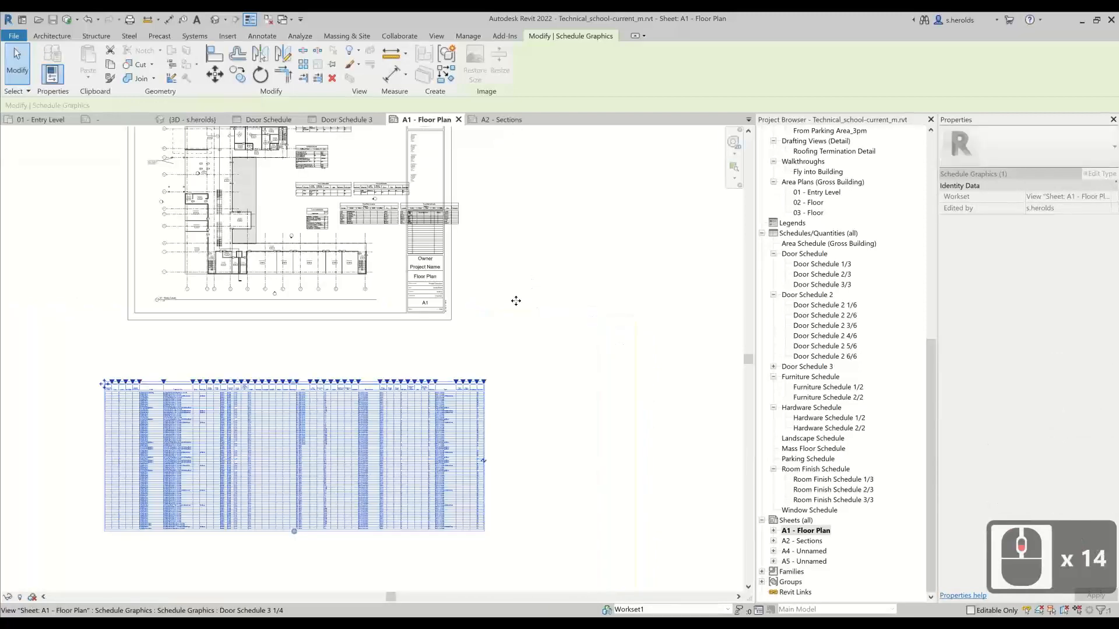
{"action": "double_click", "coordinate": [806, 551]}
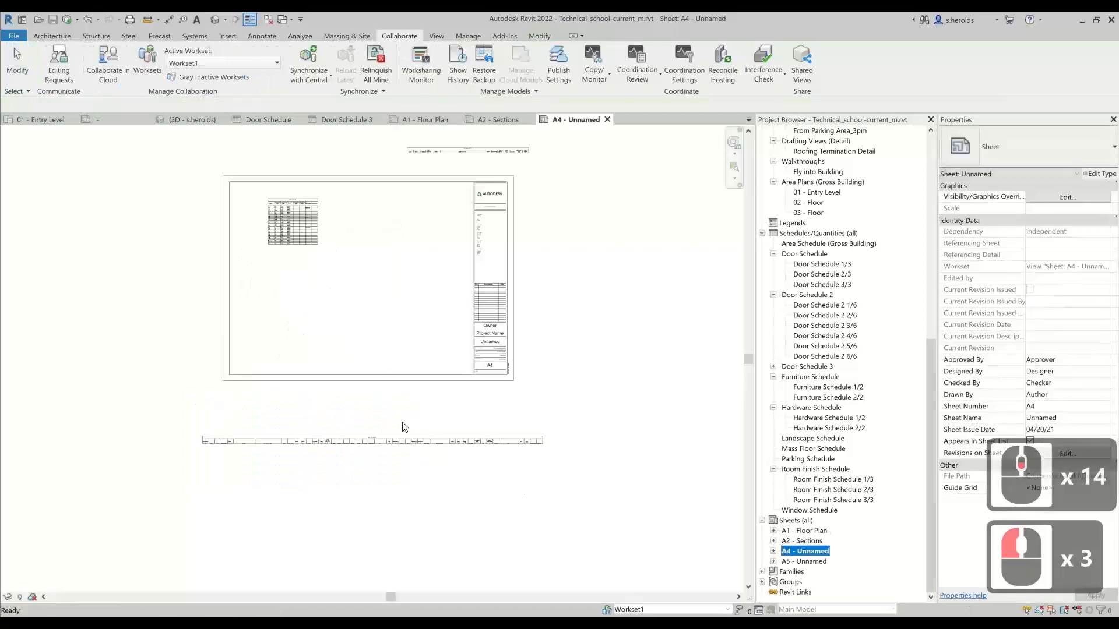
{"action": "scroll", "coordinate": [175, 449], "scroll_direction": "up", "scroll_amount": 6}
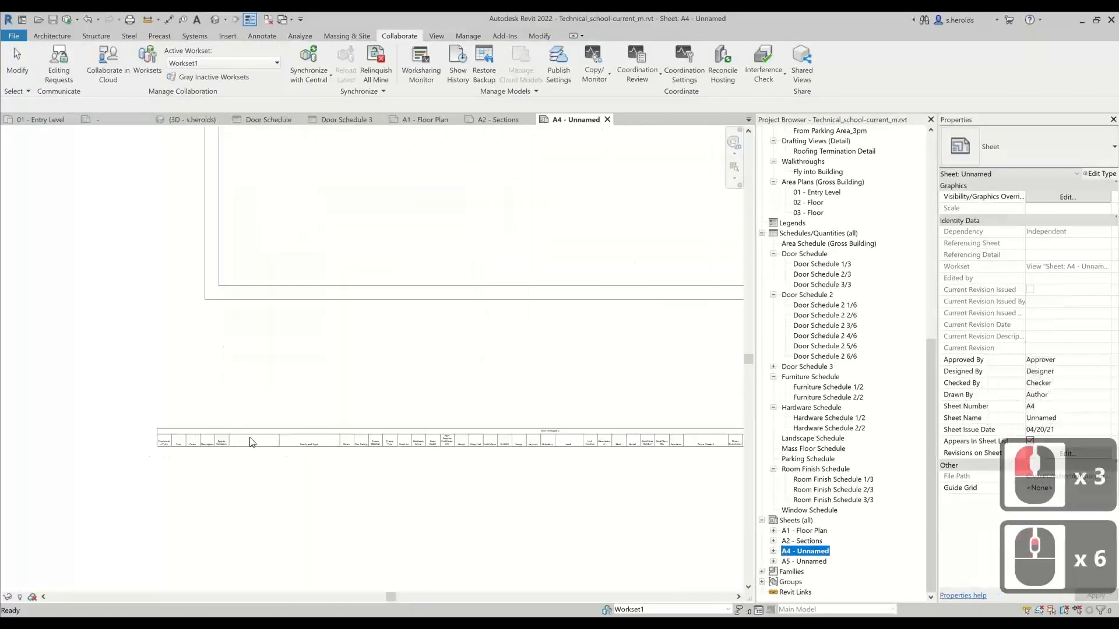
{"action": "scroll", "coordinate": [252, 441], "scroll_direction": "down", "scroll_amount": 6}
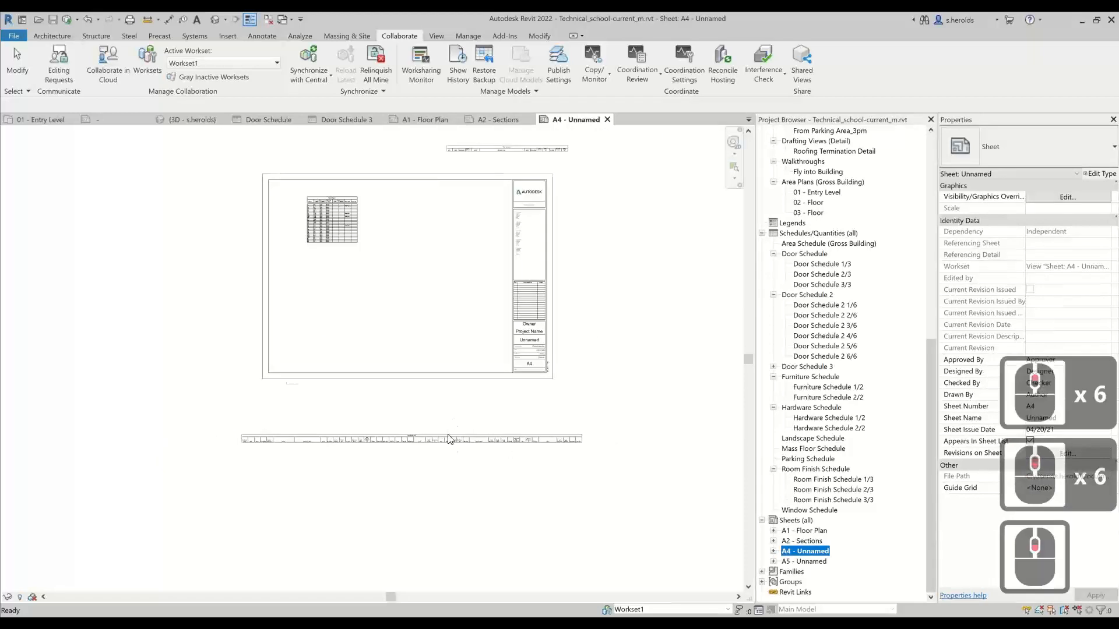
- Return to sheet A2 - Sections and shorten its Door Schedule 3 segment so it holds fewer rows
{"action": "scroll", "coordinate": [448, 439], "scroll_direction": "down", "scroll_amount": 1}
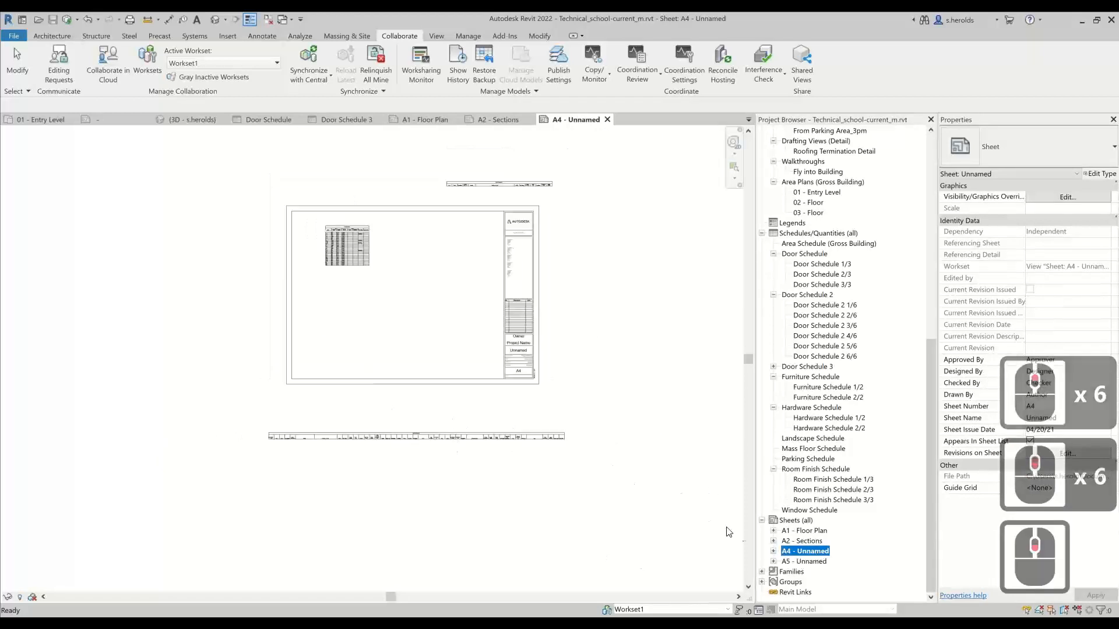
{"action": "double_click", "coordinate": [800, 540]}
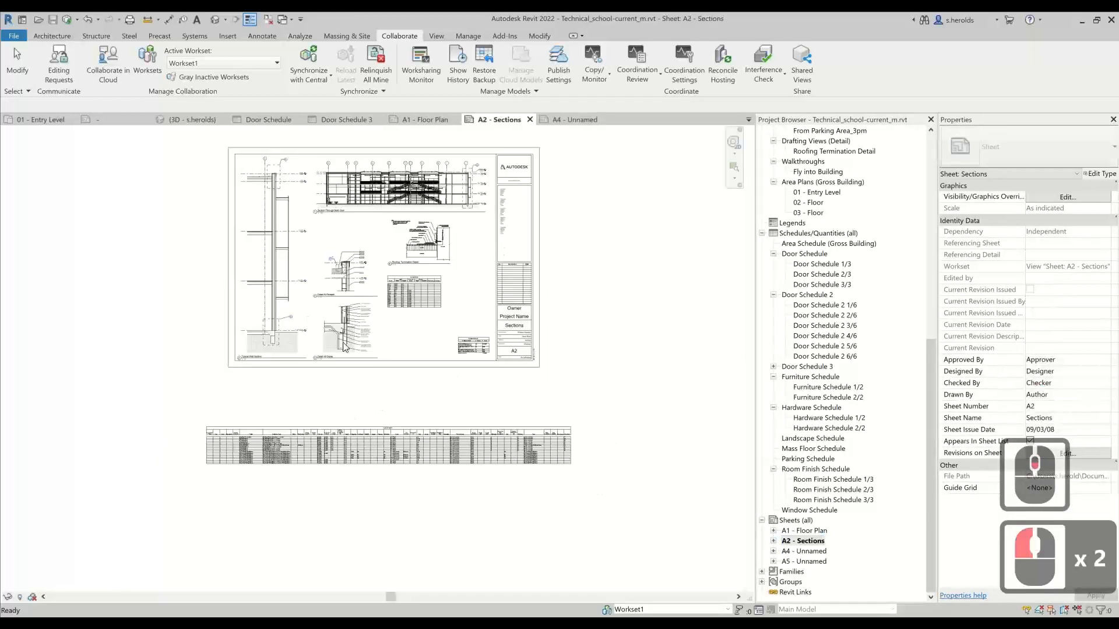
{"action": "left_click", "coordinate": [276, 430]}
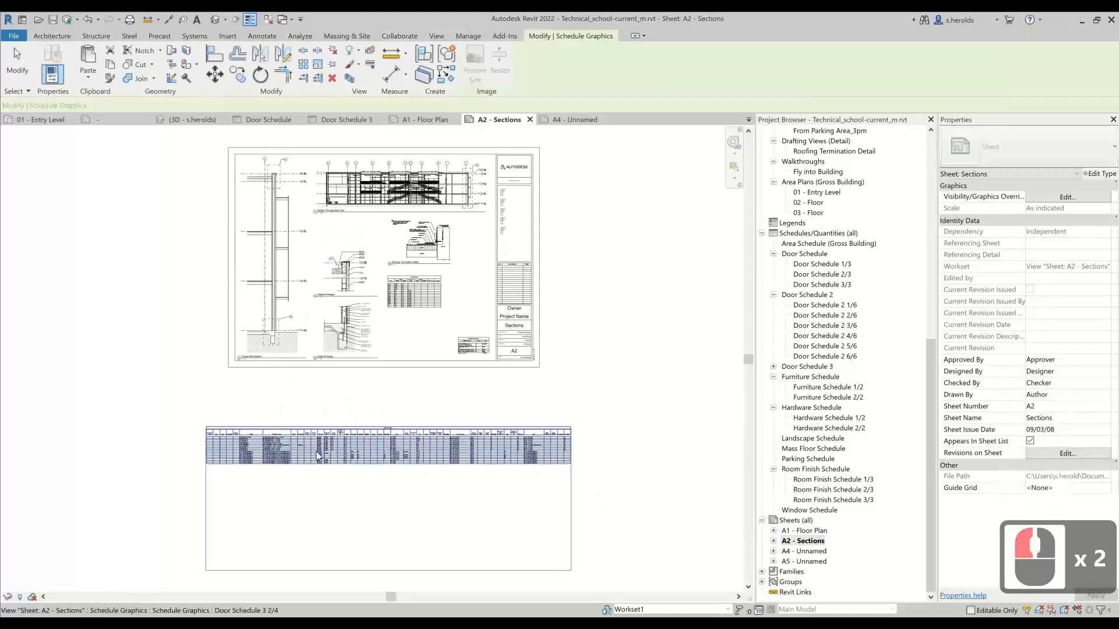
{"action": "left_click", "coordinate": [372, 475]}
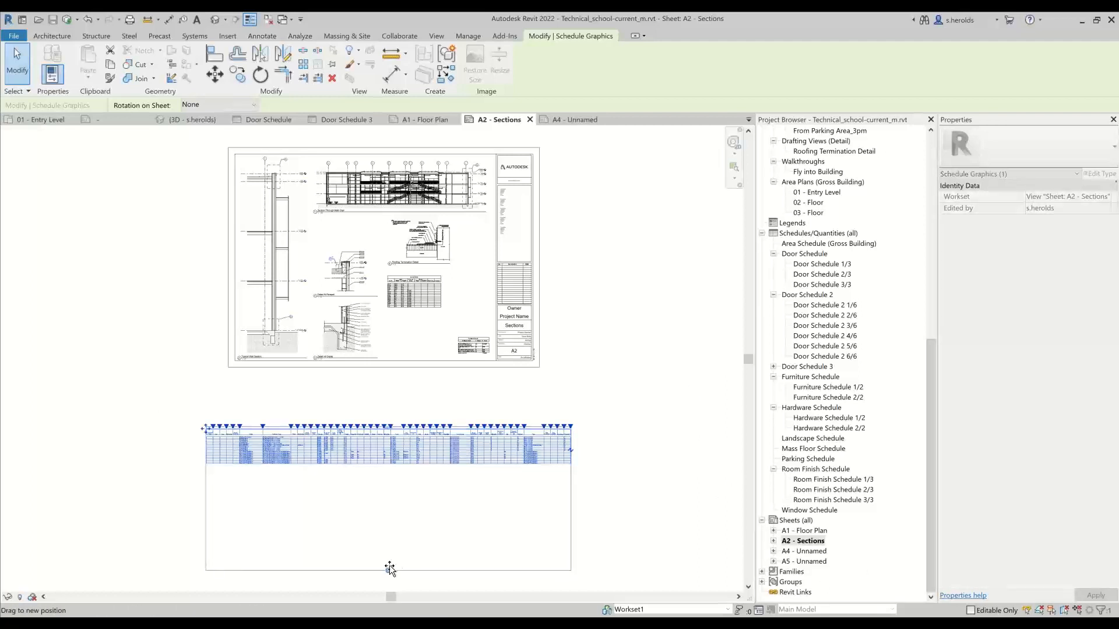
{"action": "left_click_drag", "start_coordinate": [397, 484], "coordinate": [387, 452]}
{"action": "left_click", "coordinate": [390, 460]}
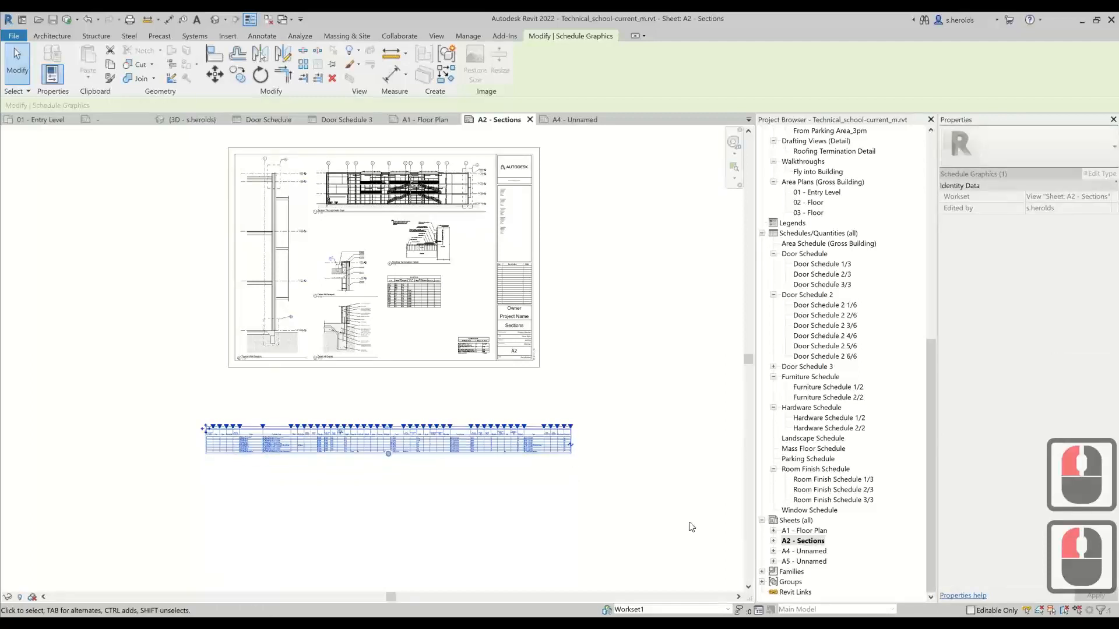
- Open sheet A4 - Unnamed and shorten its Door Schedule 3 segment to just a few rows
{"action": "left_click", "coordinate": [810, 552]}
{"action": "double_click", "coordinate": [810, 552]}
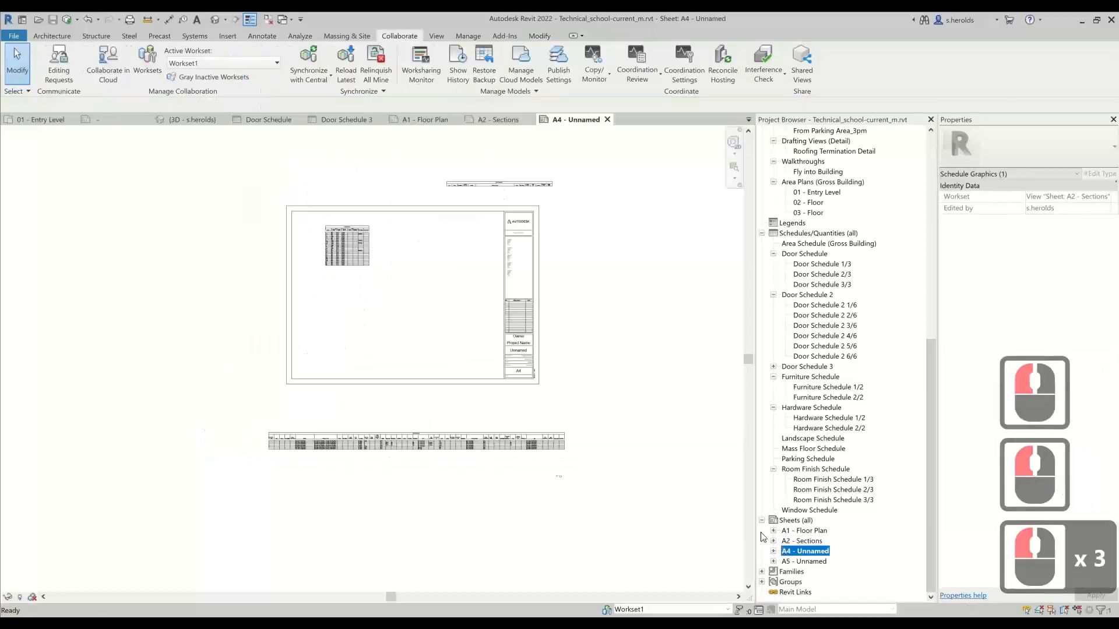
{"action": "left_click", "coordinate": [423, 462]}
{"action": "left_click", "coordinate": [421, 453]}
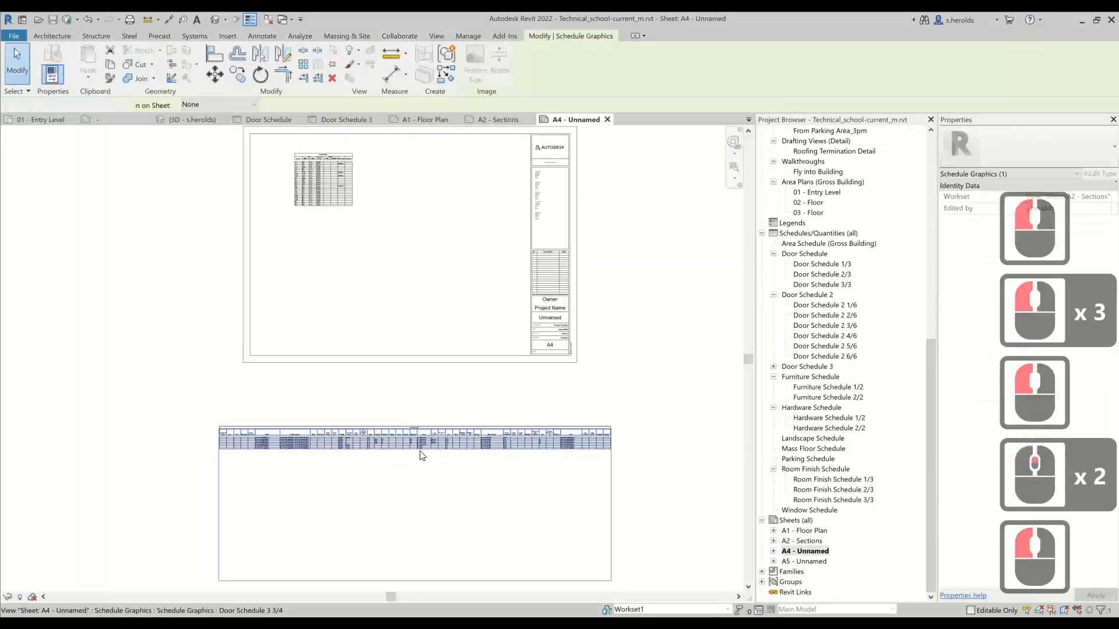
{"action": "scroll", "coordinate": [418, 555], "scroll_direction": "down", "scroll_amount": 4}
{"action": "left_click_drag", "start_coordinate": [420, 559], "coordinate": [419, 478]}
{"action": "scroll", "coordinate": [420, 479], "scroll_direction": "up", "scroll_amount": 1}
{"action": "scroll", "coordinate": [461, 486], "scroll_direction": "up", "scroll_amount": 6}
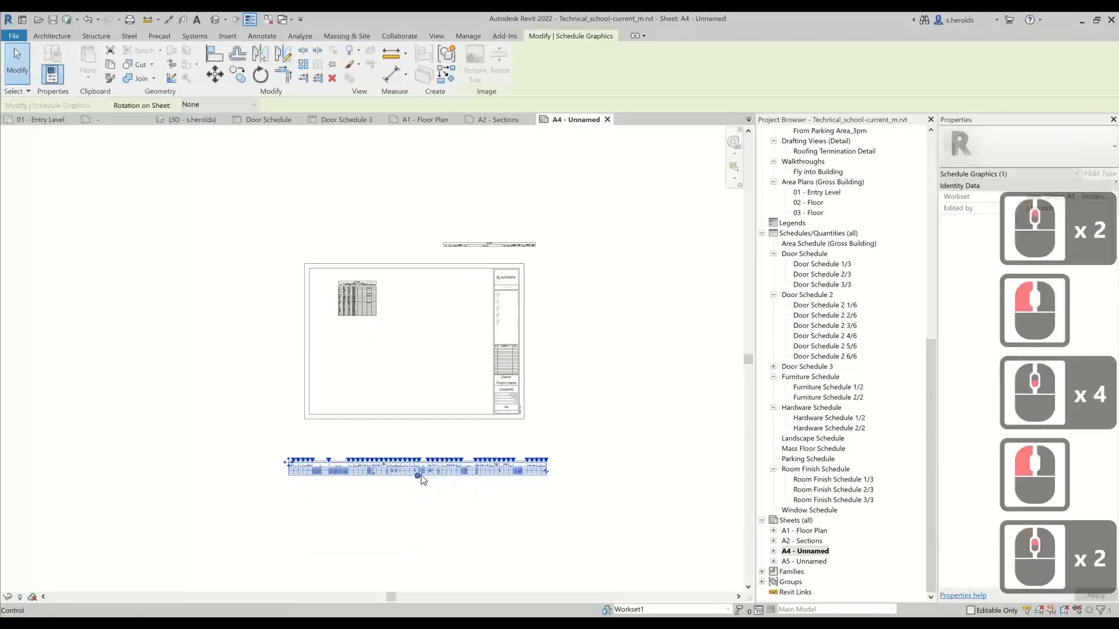
{"action": "scroll", "coordinate": [431, 486], "scroll_direction": "up", "scroll_amount": 2}
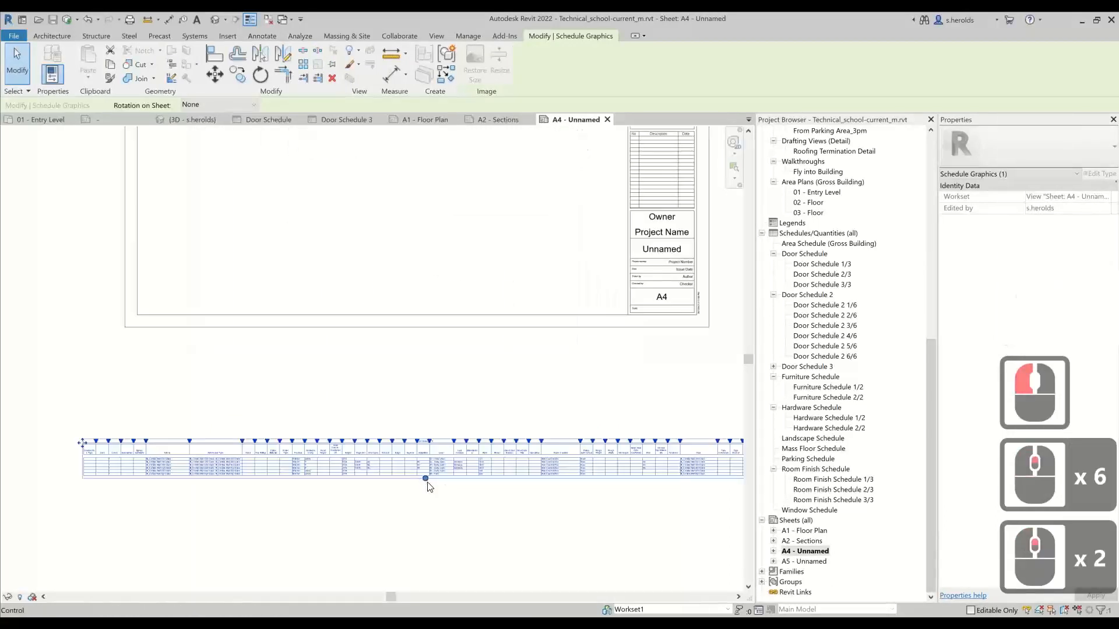
{"action": "left_click_drag", "start_coordinate": [424, 473], "coordinate": [425, 470]}
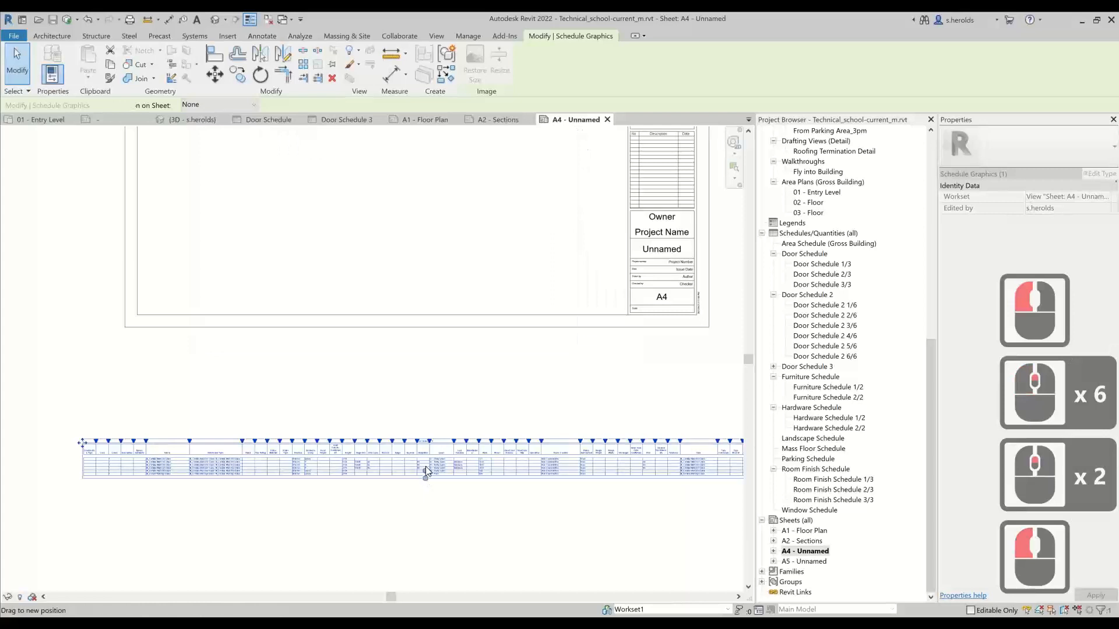
- Open sheet A5 - Unnamed and examine the rows in its last Door Schedule 3 segment
{"action": "double_click", "coordinate": [813, 561]}
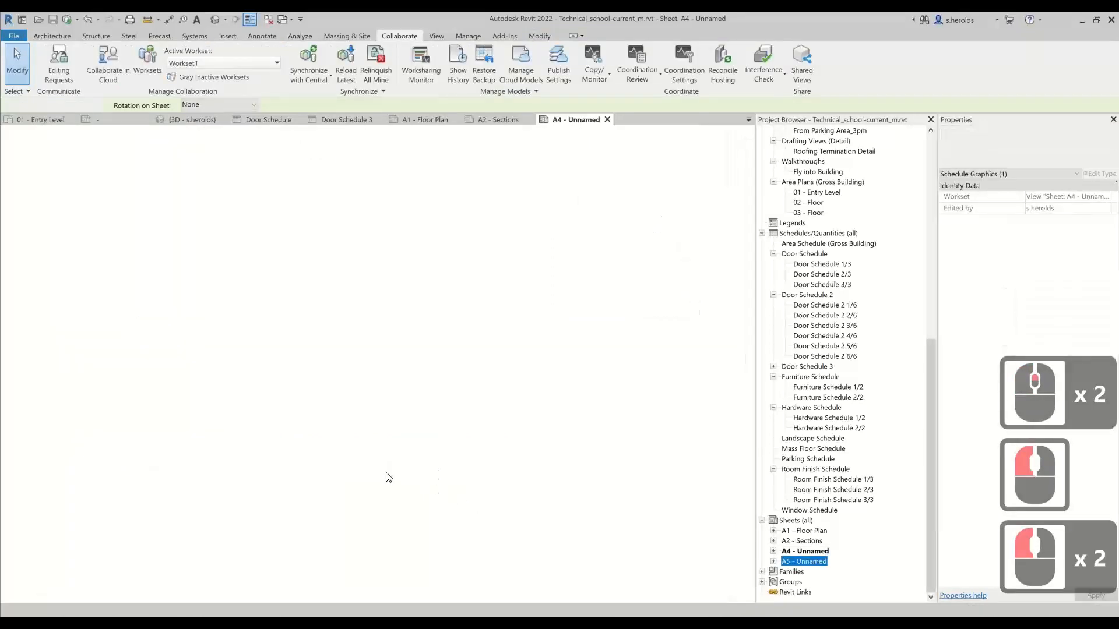
{"action": "left_click", "coordinate": [314, 568]}
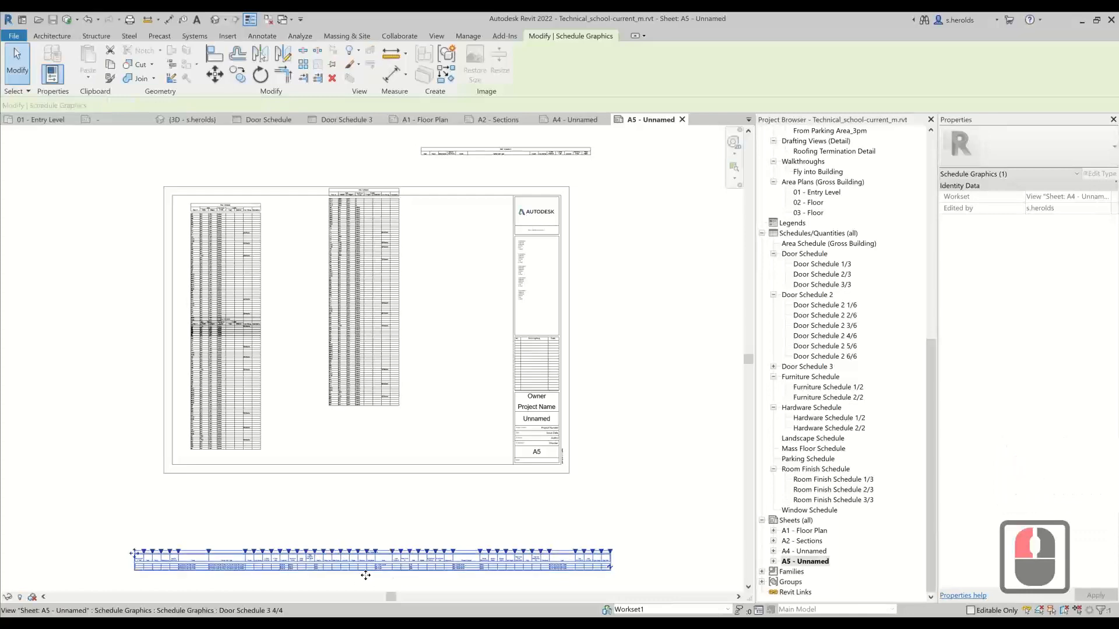
{"action": "middle_click", "coordinate": [320, 585]}
{"action": "middle_click", "coordinate": [320, 585]}
{"action": "scroll", "coordinate": [379, 575], "scroll_direction": "up", "scroll_amount": 4}
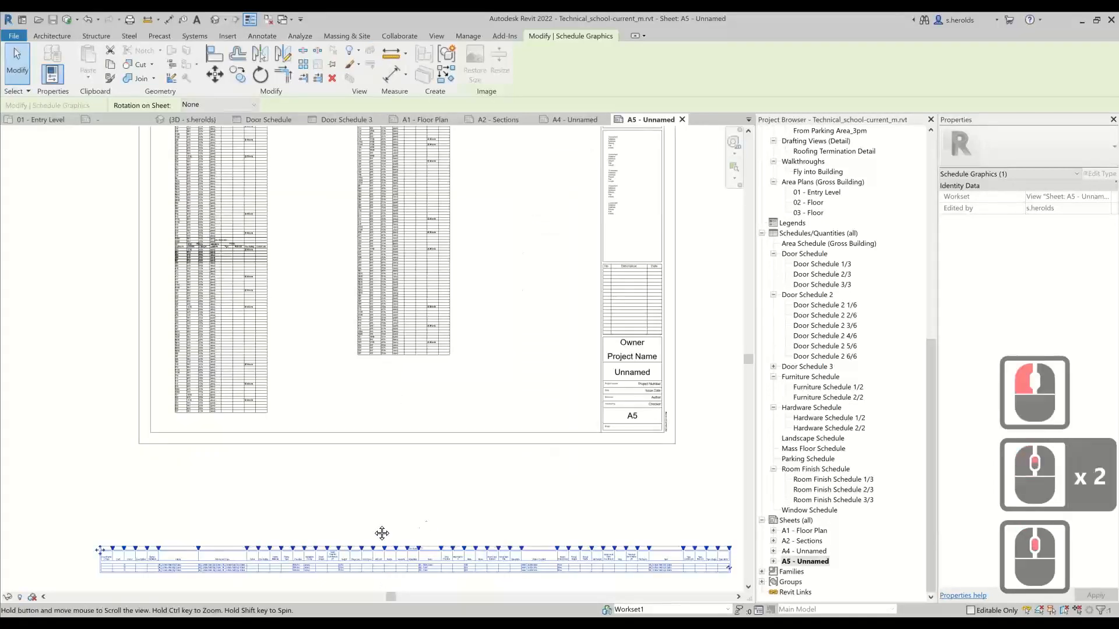
{"action": "scroll", "coordinate": [688, 561], "scroll_direction": "down", "scroll_amount": 3}
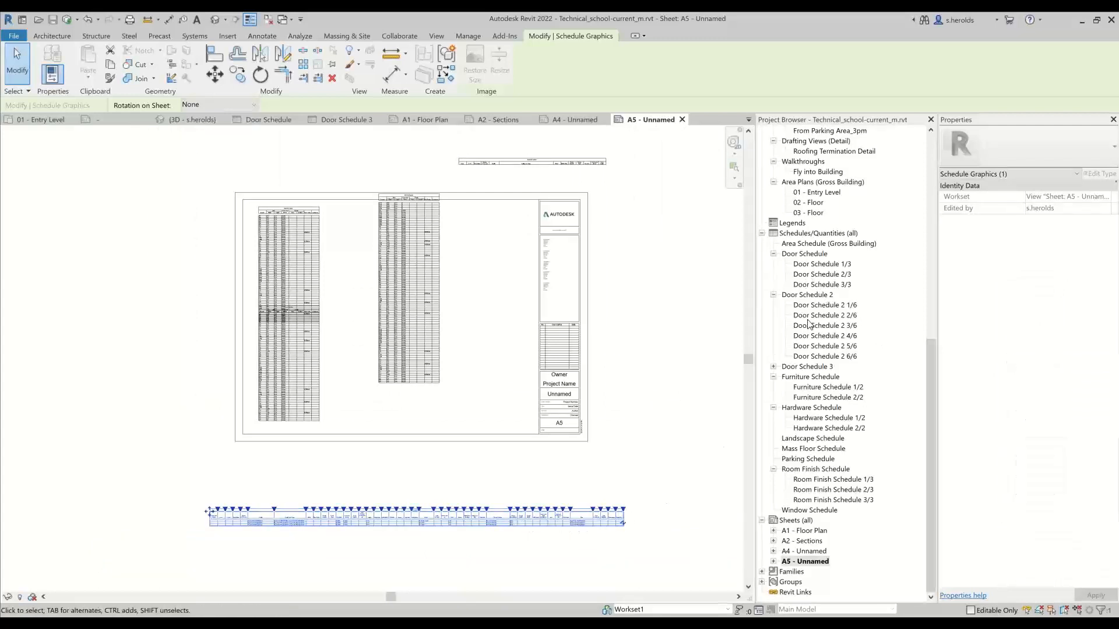
- Delete the Door Schedule 3 4/4 segment from sheet A5 and place it again below the sheet border
{"action": "left_click", "coordinate": [773, 367]}
{"action": "left_click", "coordinate": [807, 408]}
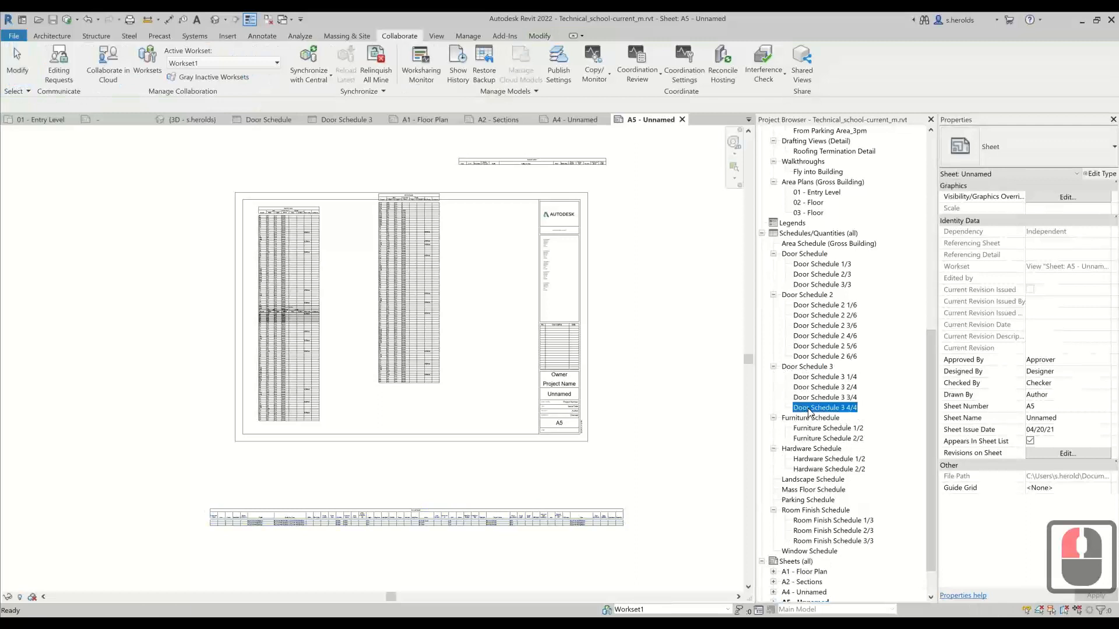
{"action": "left_click", "coordinate": [573, 516]}
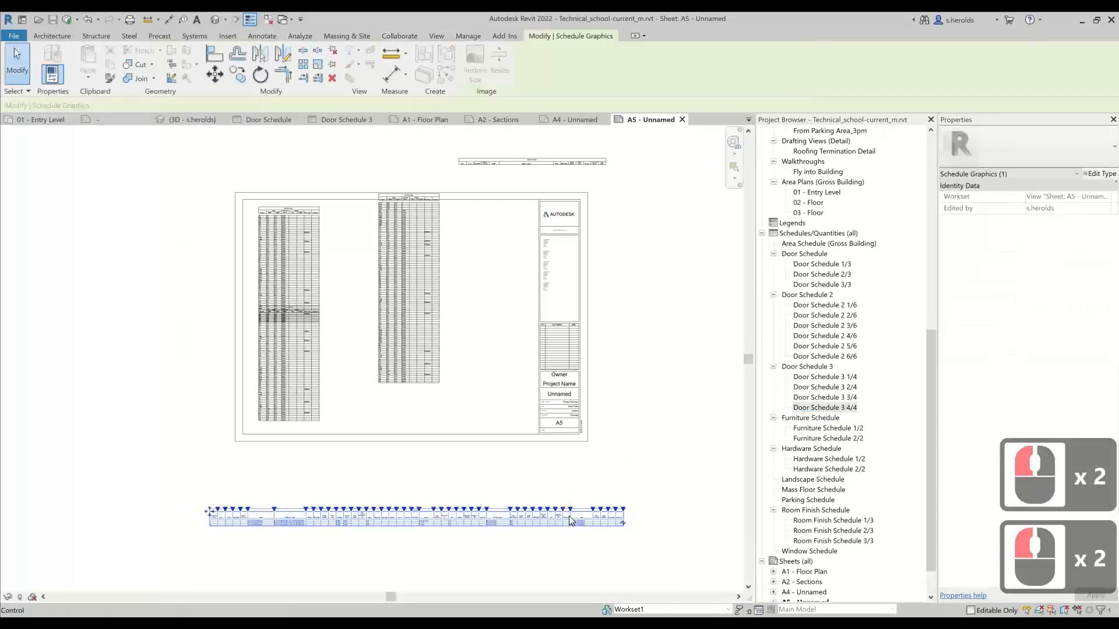
{"action": "key", "text": "Delete"}
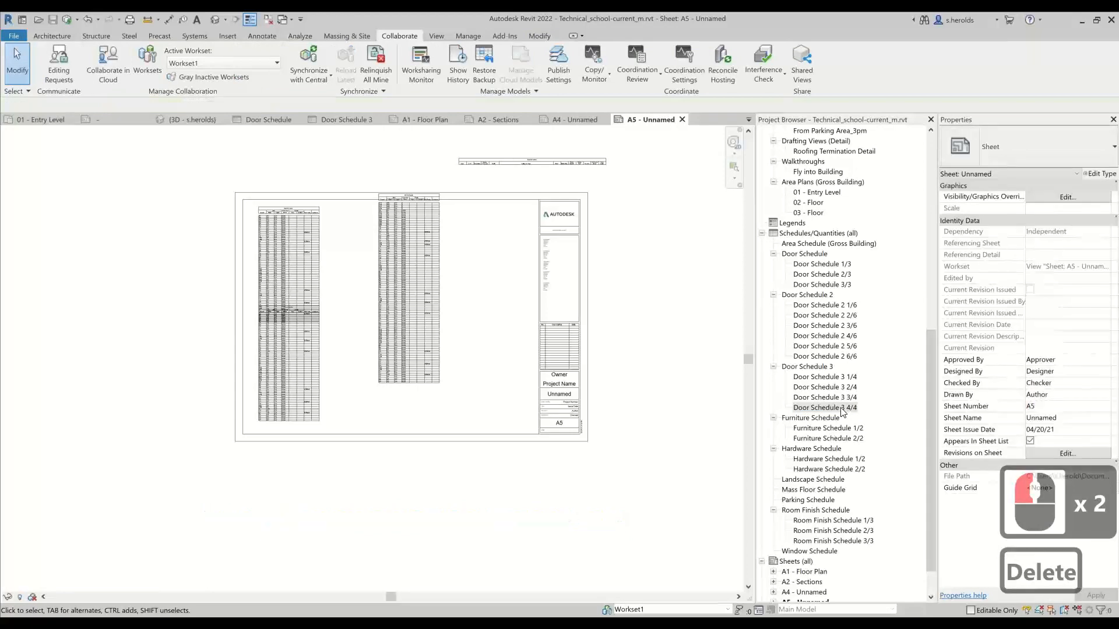
{"action": "left_click_drag", "start_coordinate": [840, 413], "coordinate": [369, 500]}
{"action": "left_click", "coordinate": [368, 500]}
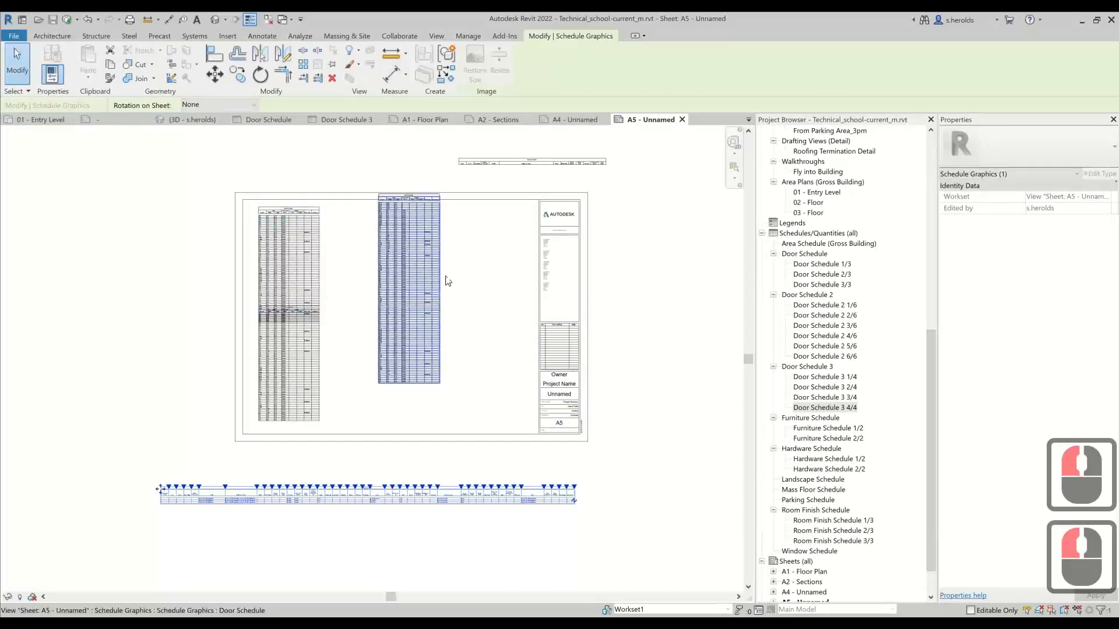
- Open the full Door Schedule 3 table and examine its rows to see whether the whole schedule is shown unsplit
{"action": "double_click", "coordinate": [818, 367]}
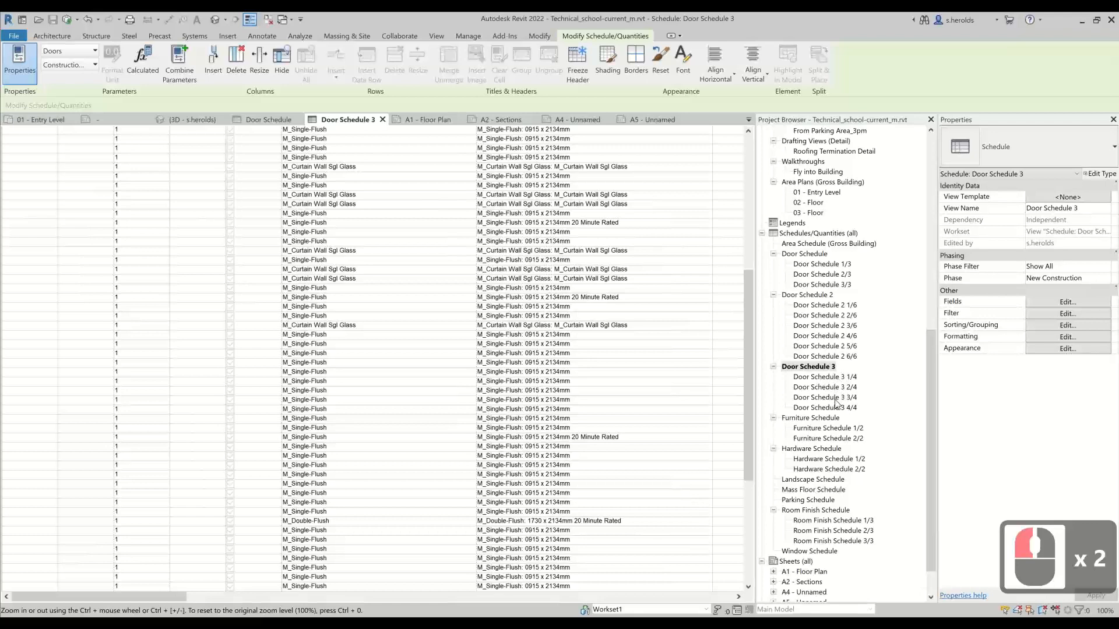
{"action": "double_click", "coordinate": [829, 378]}
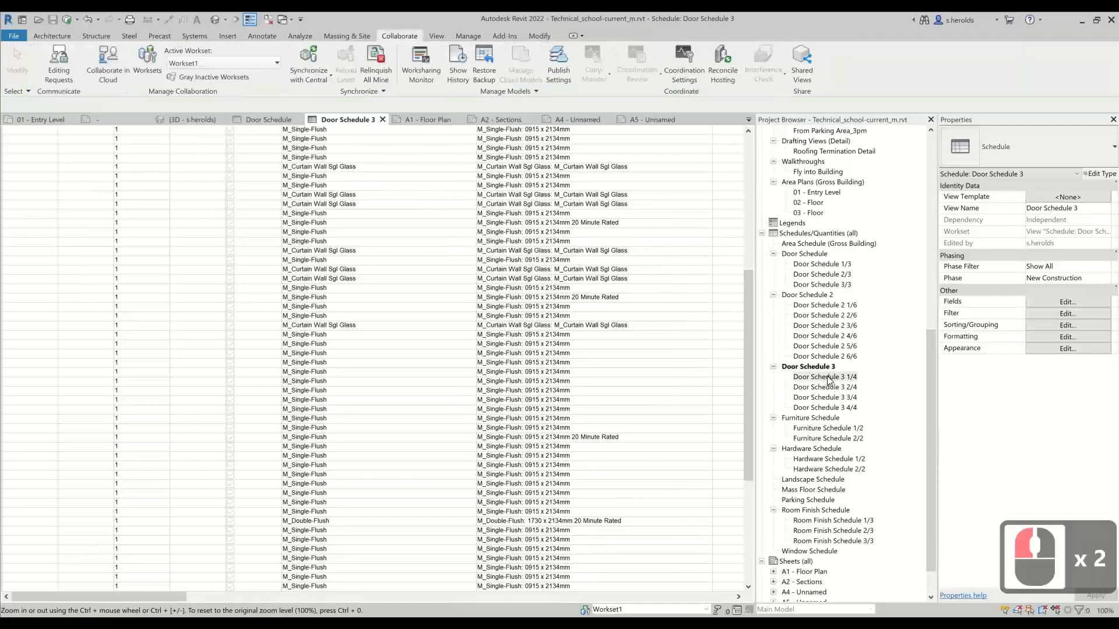
{"action": "double_click", "coordinate": [814, 378]}
{"action": "scroll", "coordinate": [389, 338], "scroll_direction": "down", "scroll_amount": 7}
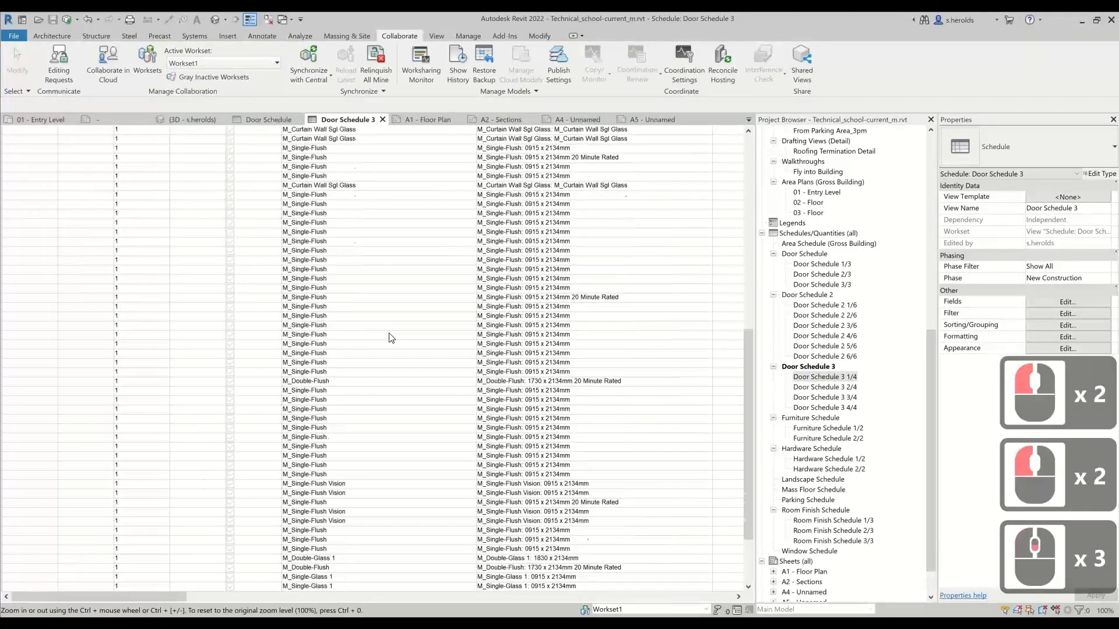
{"action": "scroll", "coordinate": [390, 338], "scroll_direction": "down", "scroll_amount": 4}
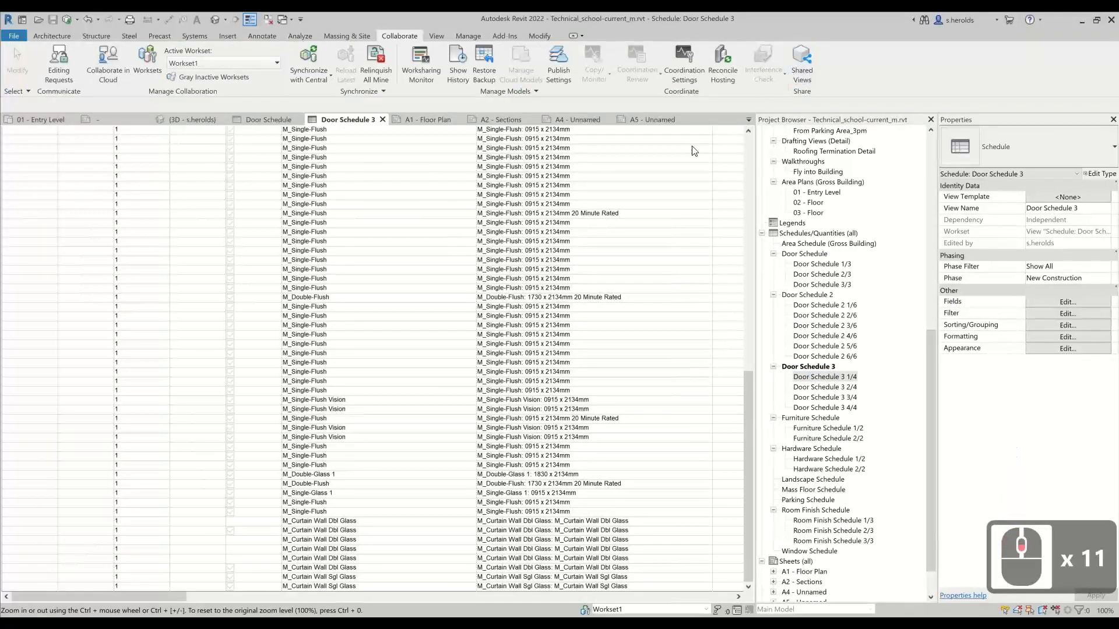
{"action": "scroll", "coordinate": [612, 153], "scroll_direction": "up", "scroll_amount": 6}
{"action": "scroll", "coordinate": [612, 153], "scroll_direction": "up", "scroll_amount": 11}
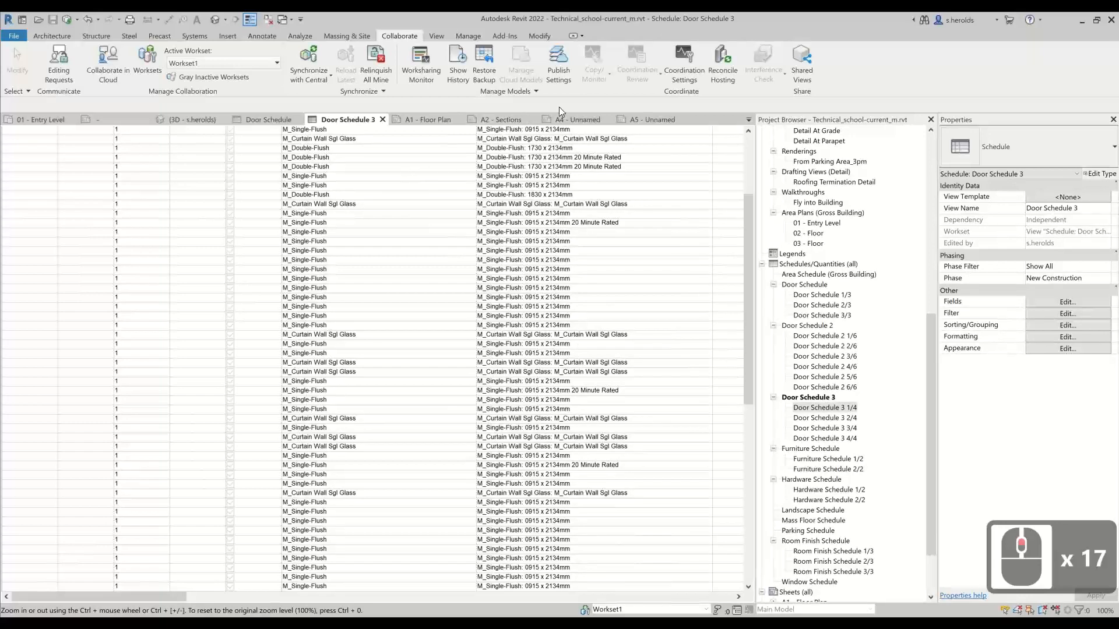
- Return to sheet A4 - Unnamed and split its Door Schedule 3 segment into two side-by-side segments
{"action": "left_click", "coordinate": [572, 122]}
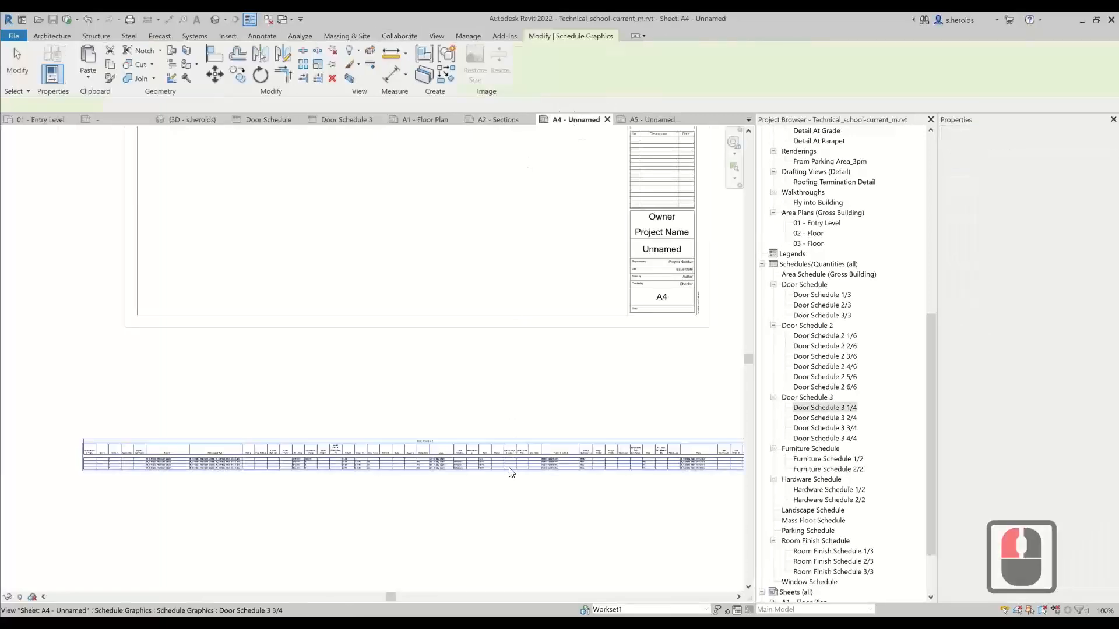
{"action": "left_click", "coordinate": [512, 468]}
{"action": "middle_click_drag", "start_coordinate": [628, 443], "coordinate": [423, 427]}
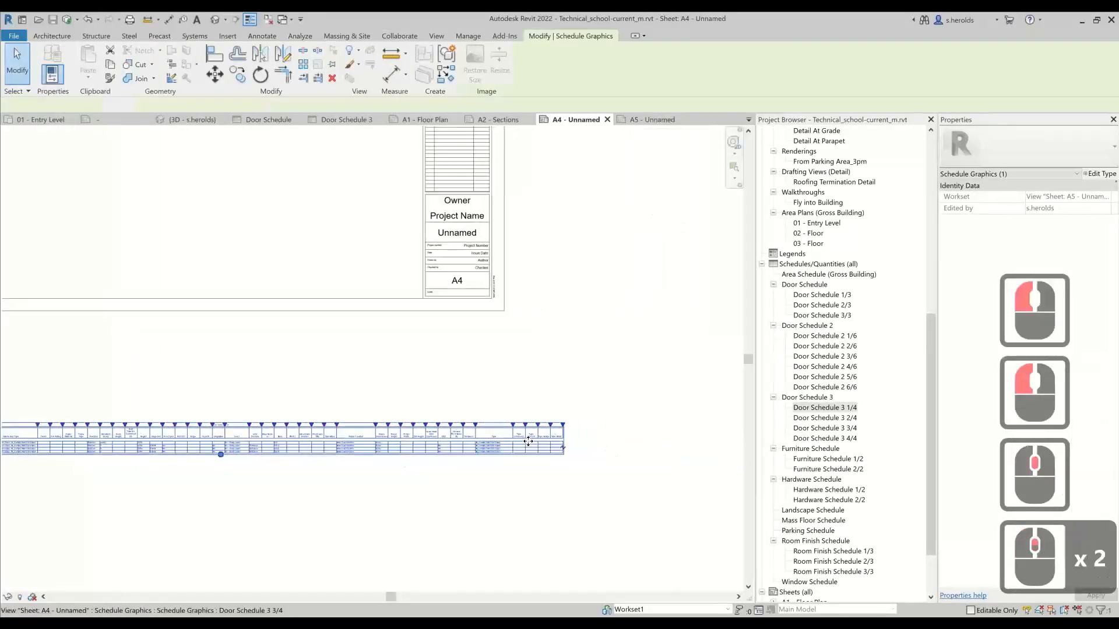
{"action": "scroll", "coordinate": [579, 473], "scroll_direction": "up", "scroll_amount": 2}
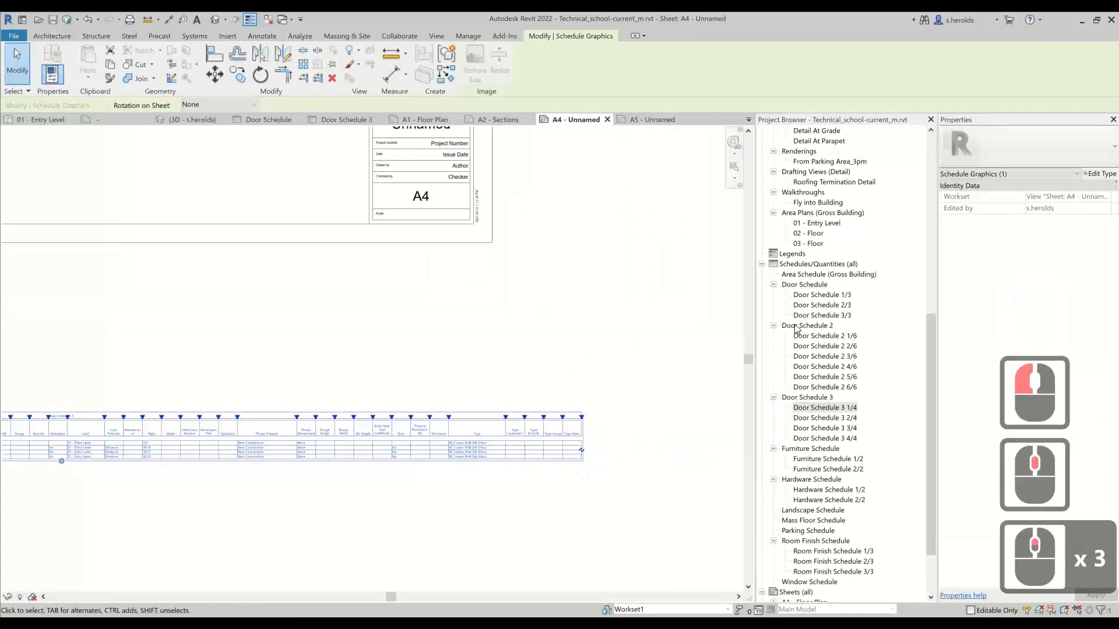
{"action": "left_click", "coordinate": [599, 463]}
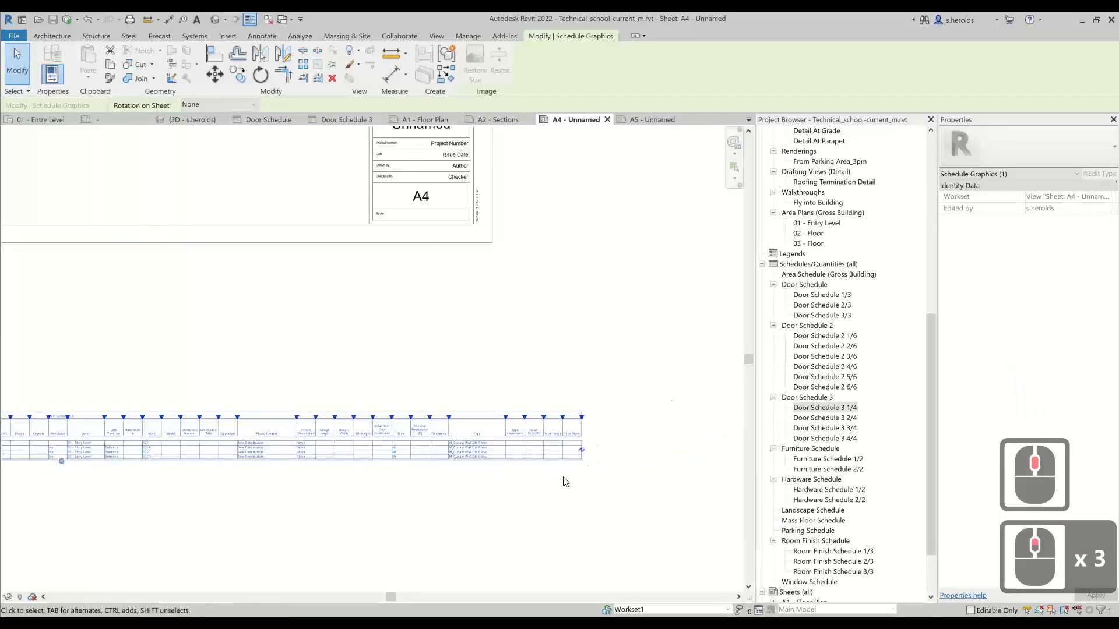
{"action": "scroll", "coordinate": [590, 449], "scroll_direction": "up", "scroll_amount": 3}
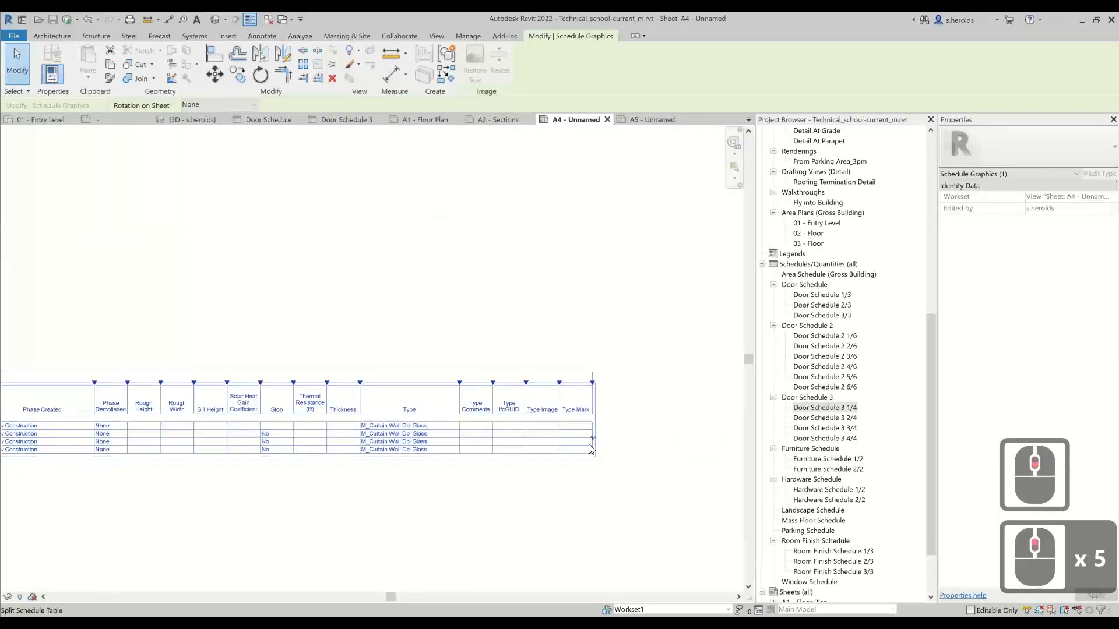
{"action": "left_click", "coordinate": [592, 439]}
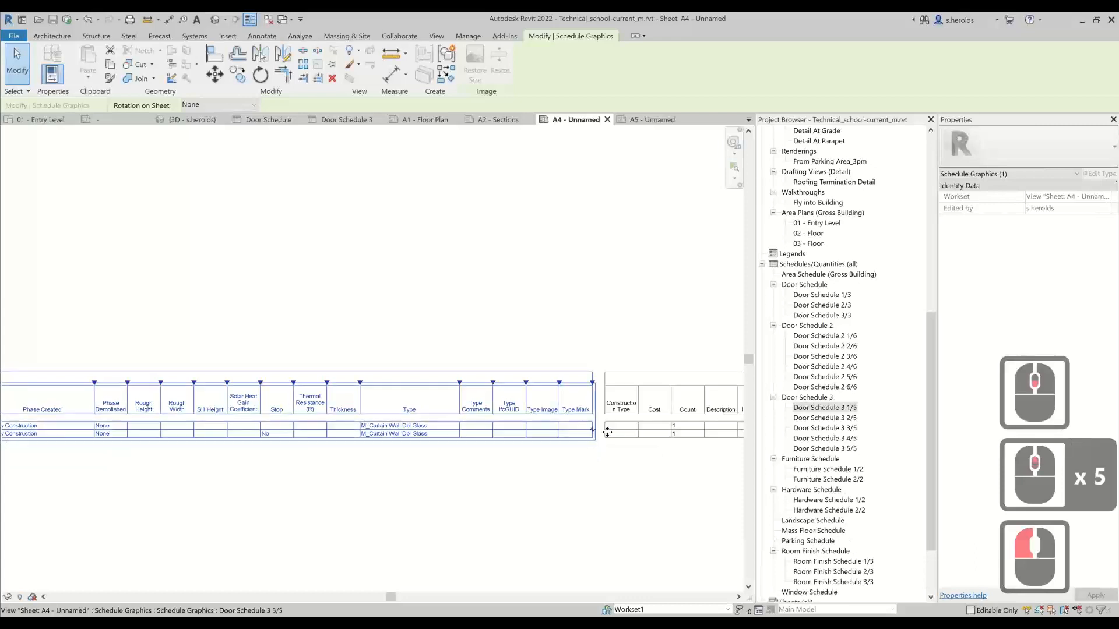
{"action": "scroll", "coordinate": [634, 414], "scroll_direction": "down", "scroll_amount": 5}
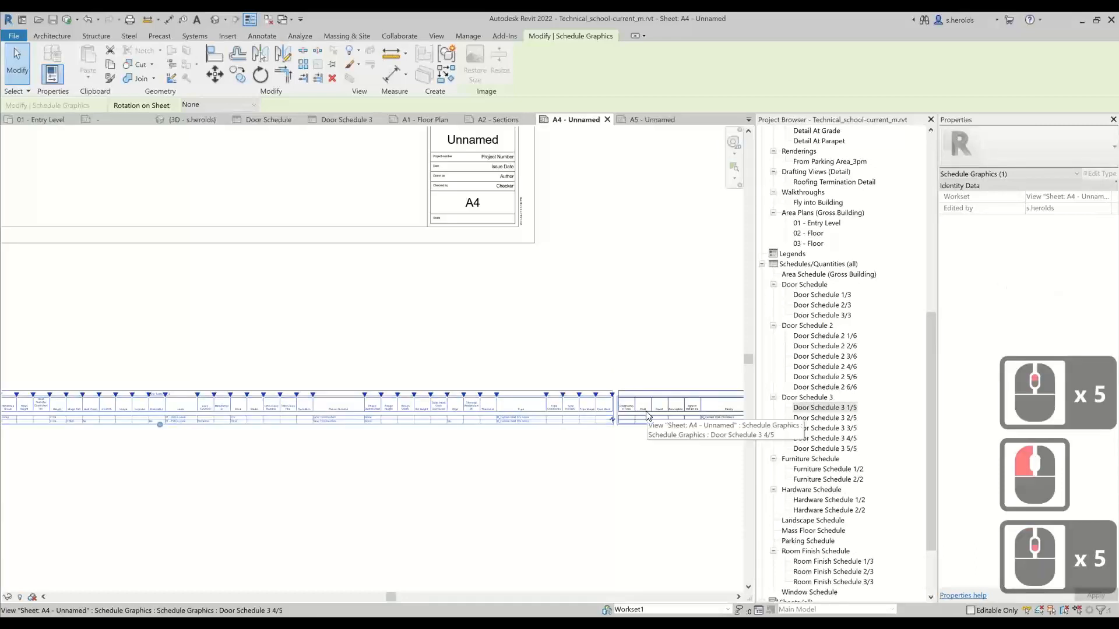
{"action": "scroll", "coordinate": [583, 419], "scroll_direction": "down", "scroll_amount": 9}
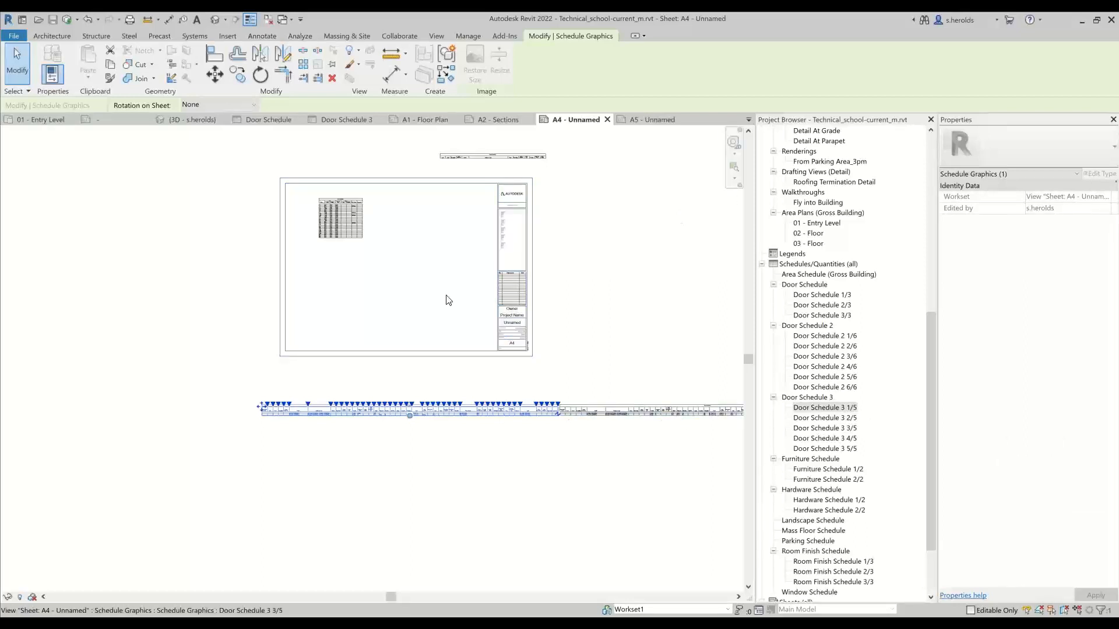
- Split the Door Schedule 3 segment on sheet A1 - Floor Plan in two and select the new second segment
{"action": "left_click", "coordinate": [418, 119]}
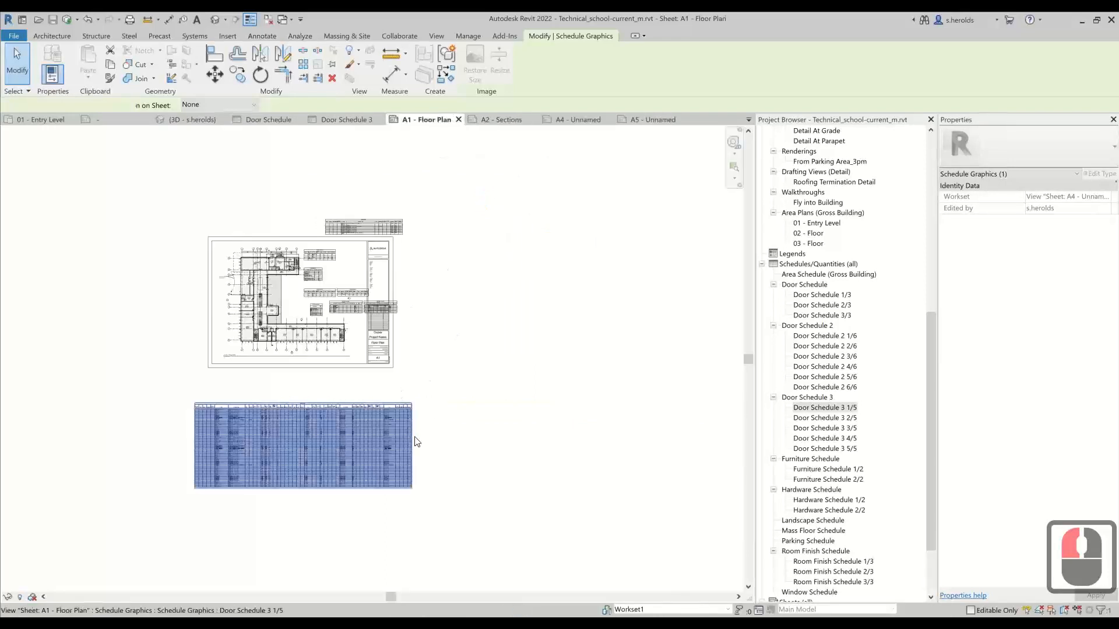
{"action": "left_click", "coordinate": [416, 456]}
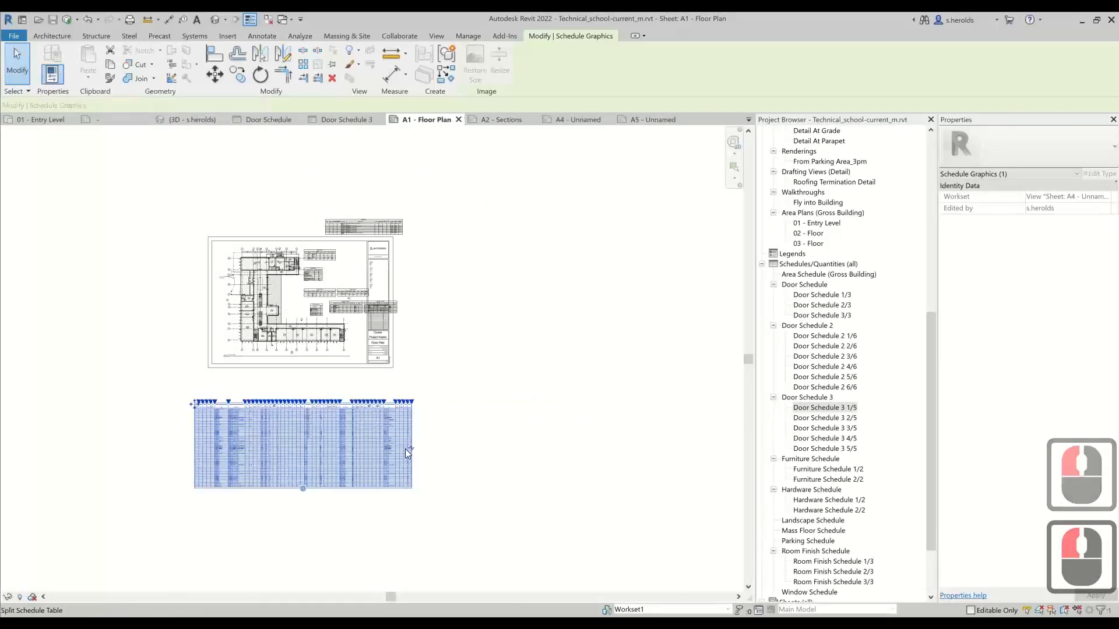
{"action": "left_click", "coordinate": [413, 449]}
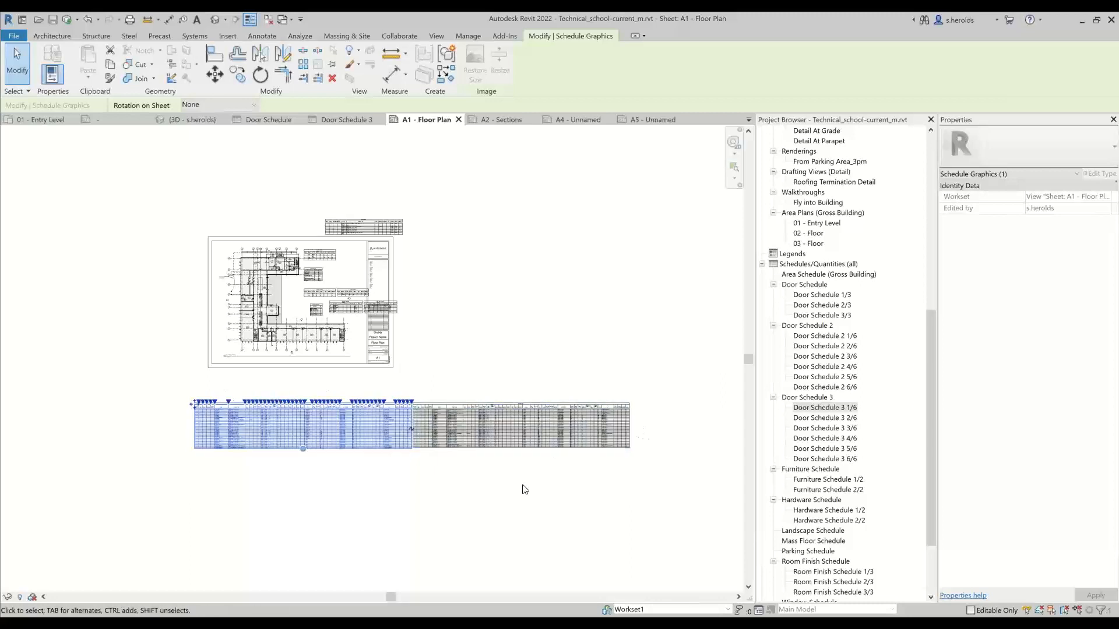
{"action": "left_click", "coordinate": [551, 424]}
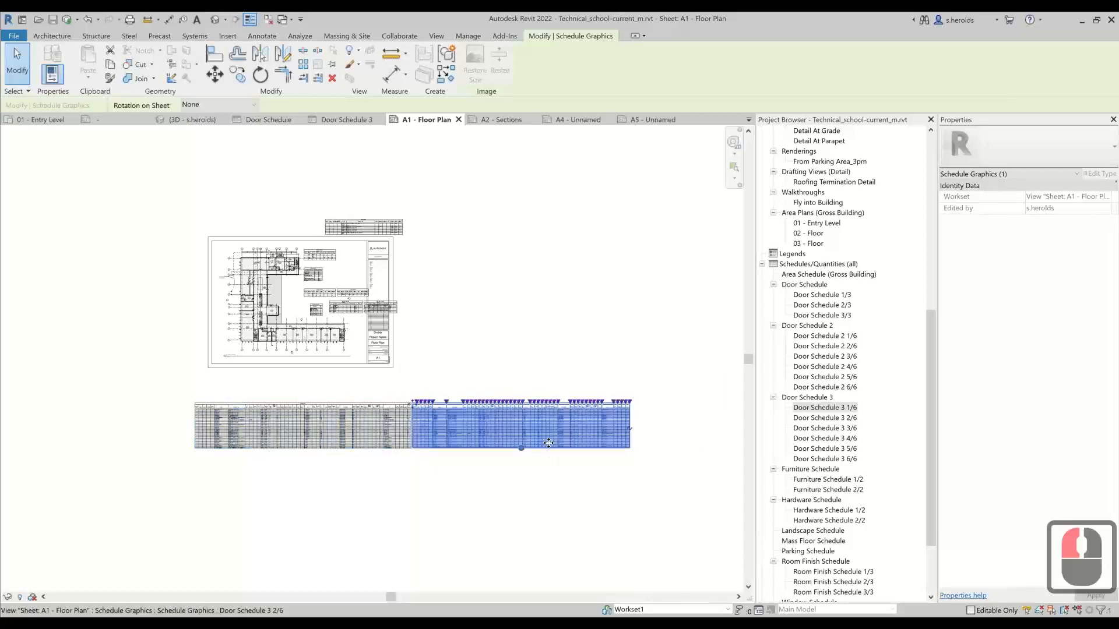
- Delete the second Door Schedule 3 segment from sheet A1 and place Door Schedule 3 2/6 below the border of sheet A5
{"action": "key", "text": "Delete"}
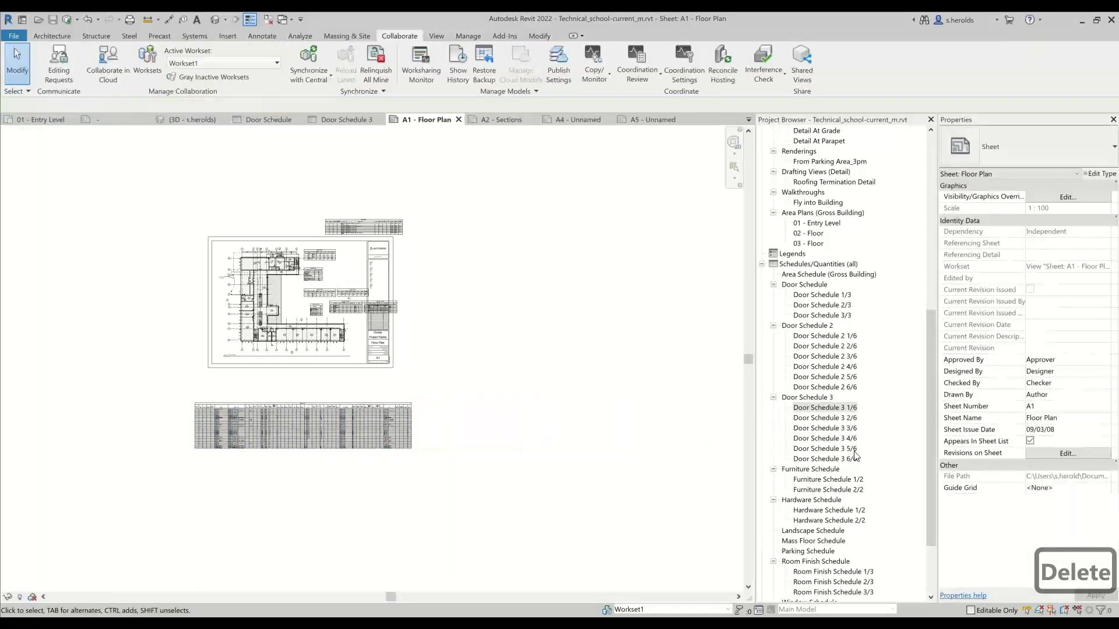
{"action": "scroll", "coordinate": [336, 430], "scroll_direction": "up", "scroll_amount": 3}
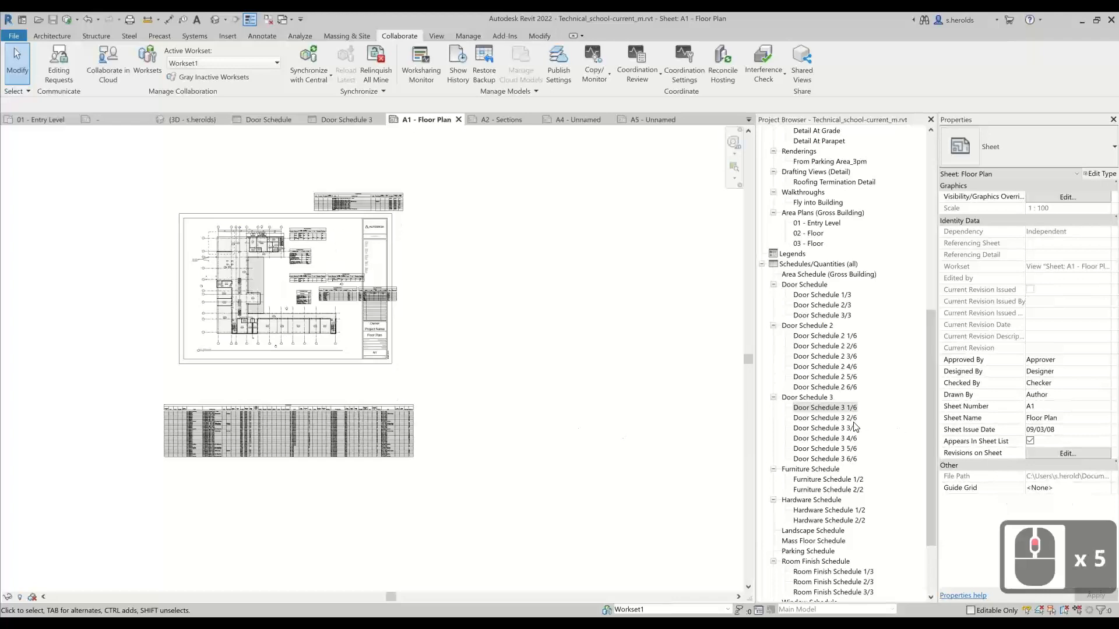
{"action": "scroll", "coordinate": [855, 427], "scroll_direction": "up", "scroll_amount": 2}
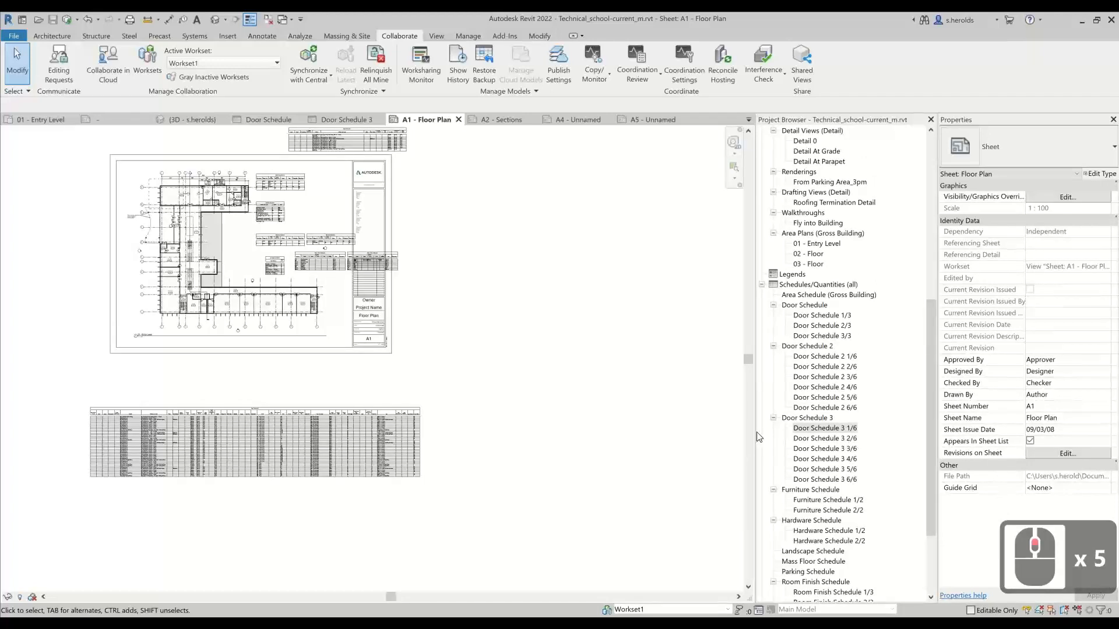
{"action": "left_click", "coordinate": [679, 119]}
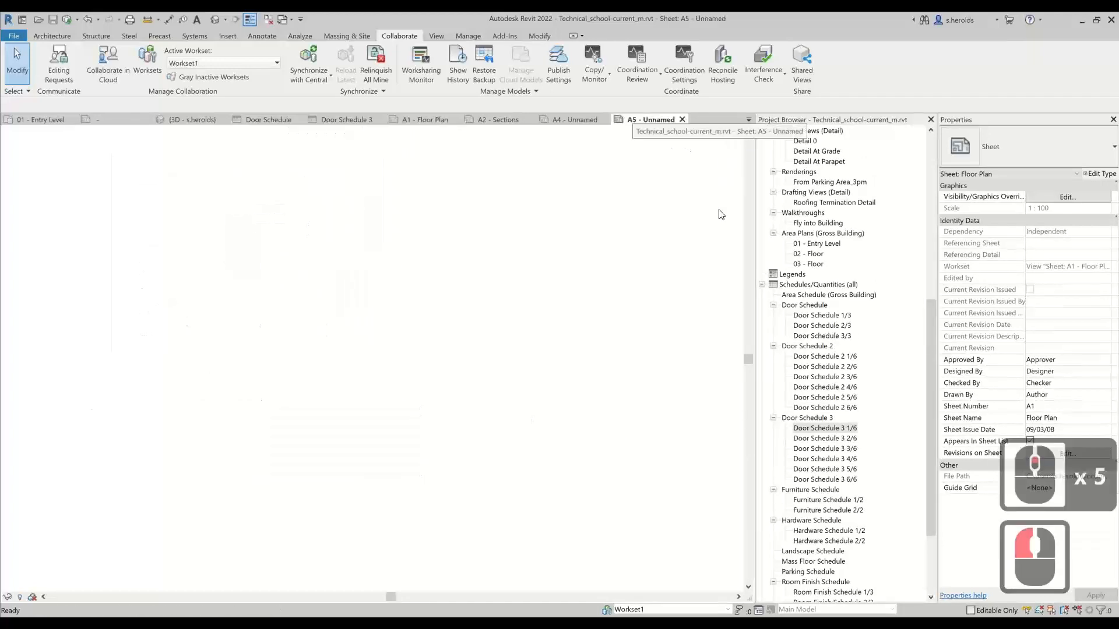
{"action": "mouse_move", "coordinate": [825, 438]}
{"action": "left_mouse_down"}
{"action": "mouse_move", "coordinate": [620, 517]}
{"action": "mouse_move", "coordinate": [629, 519]}
{"action": "left_mouse_up"}
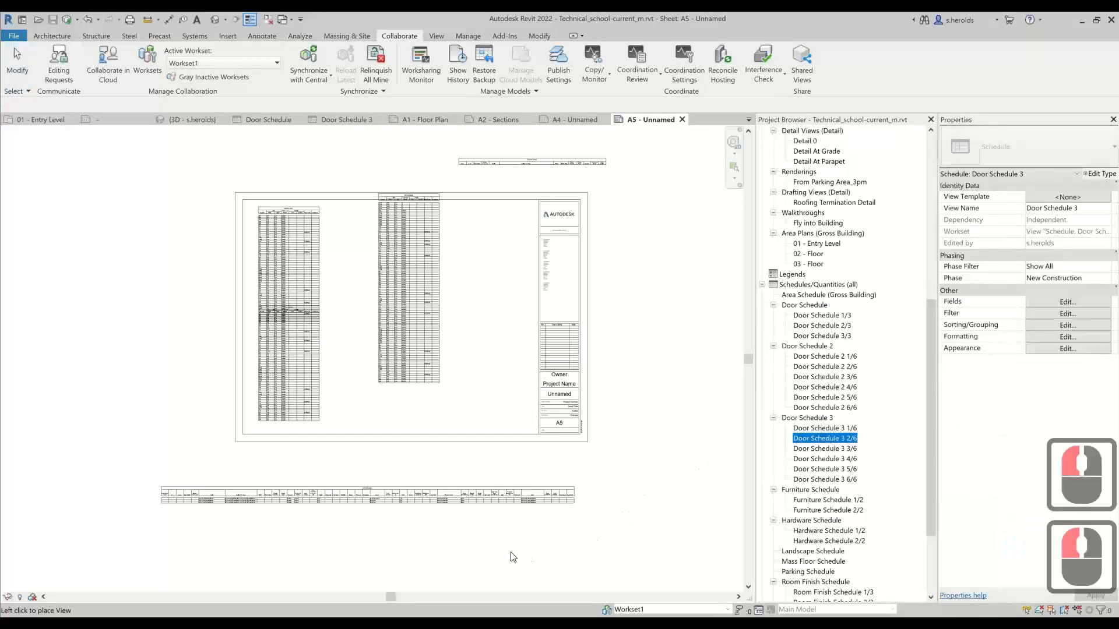
{"action": "left_click", "coordinate": [623, 540]}
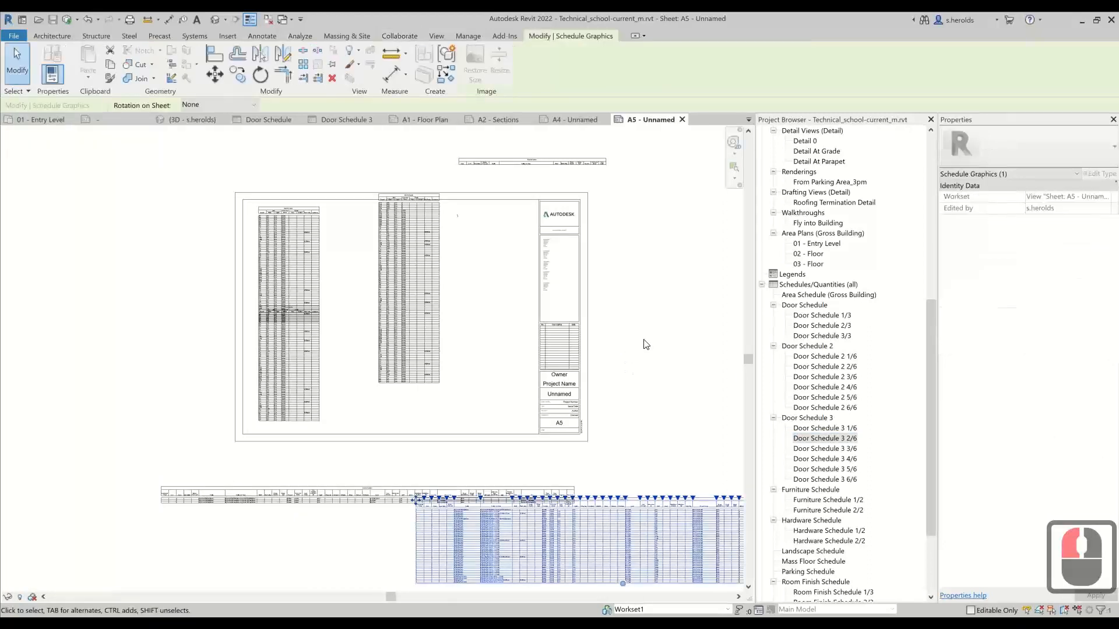
- Check sheet A1, open the full Door Schedule 3 table, and examine its rows and the project's list of schedules
{"action": "left_click", "coordinate": [407, 121]}
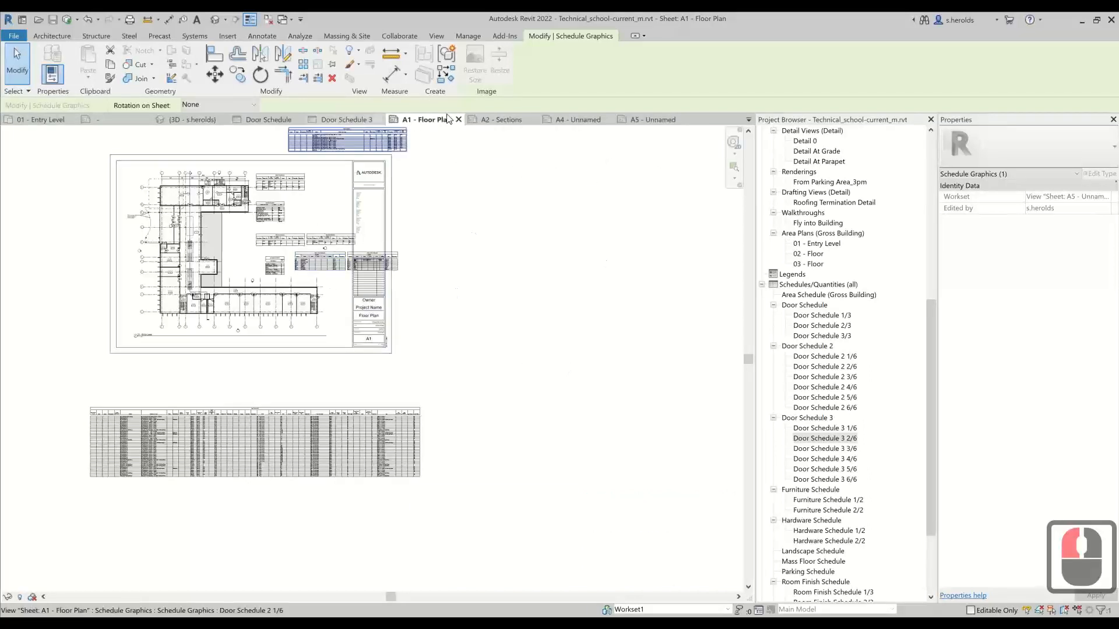
{"action": "left_click", "coordinate": [340, 119]}
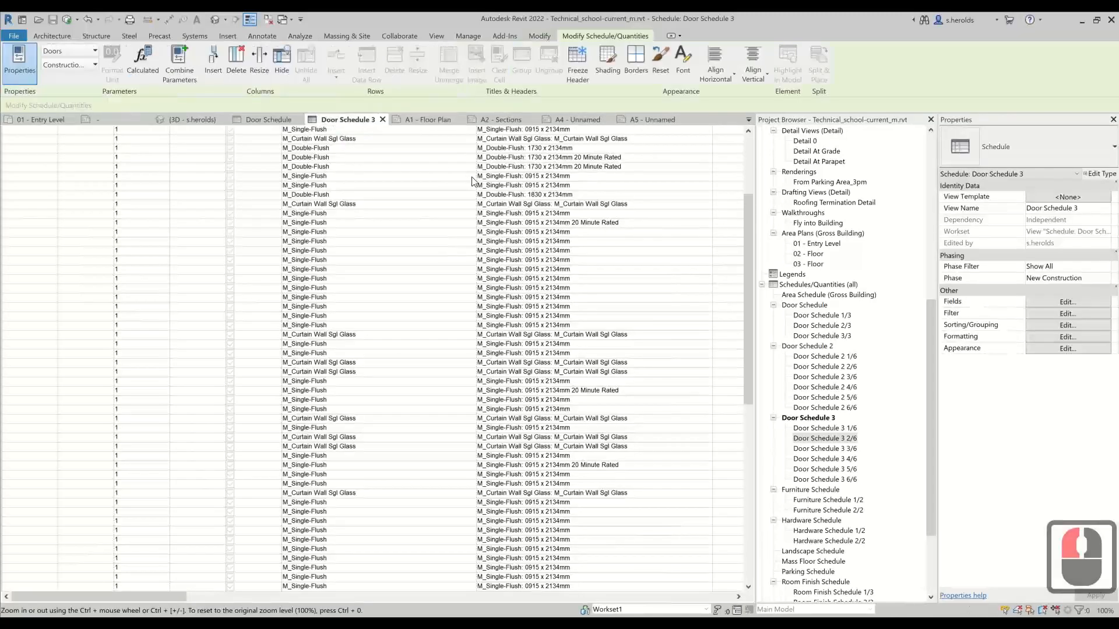
{"action": "scroll", "coordinate": [542, 199], "scroll_direction": "down", "scroll_amount": 5}
{"action": "left_click", "coordinate": [544, 195]}
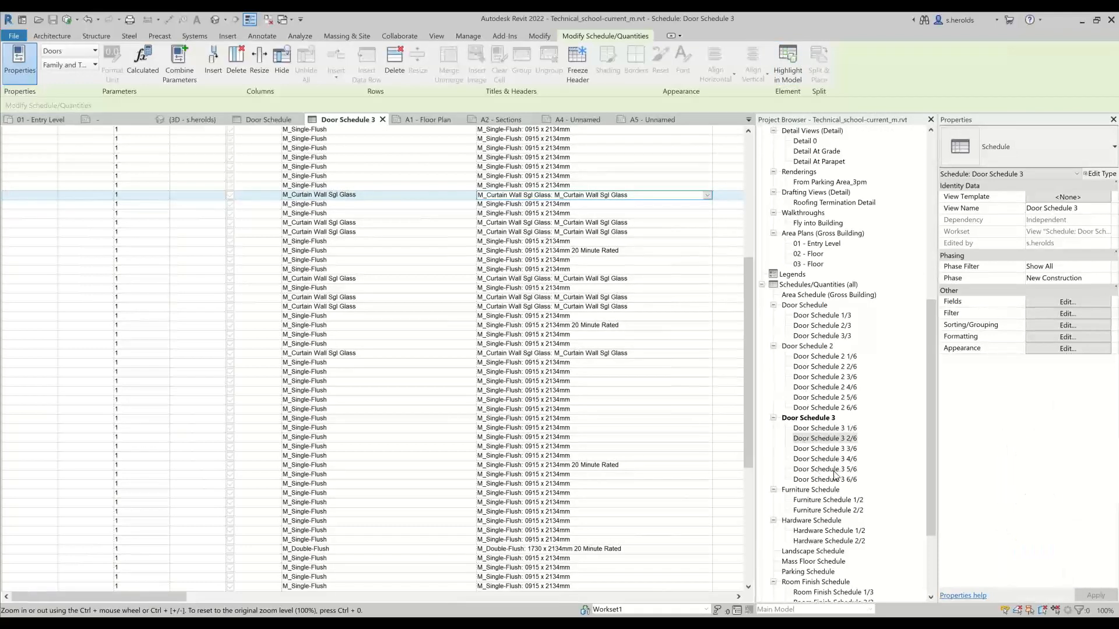
{"action": "left_click", "coordinate": [815, 357]}
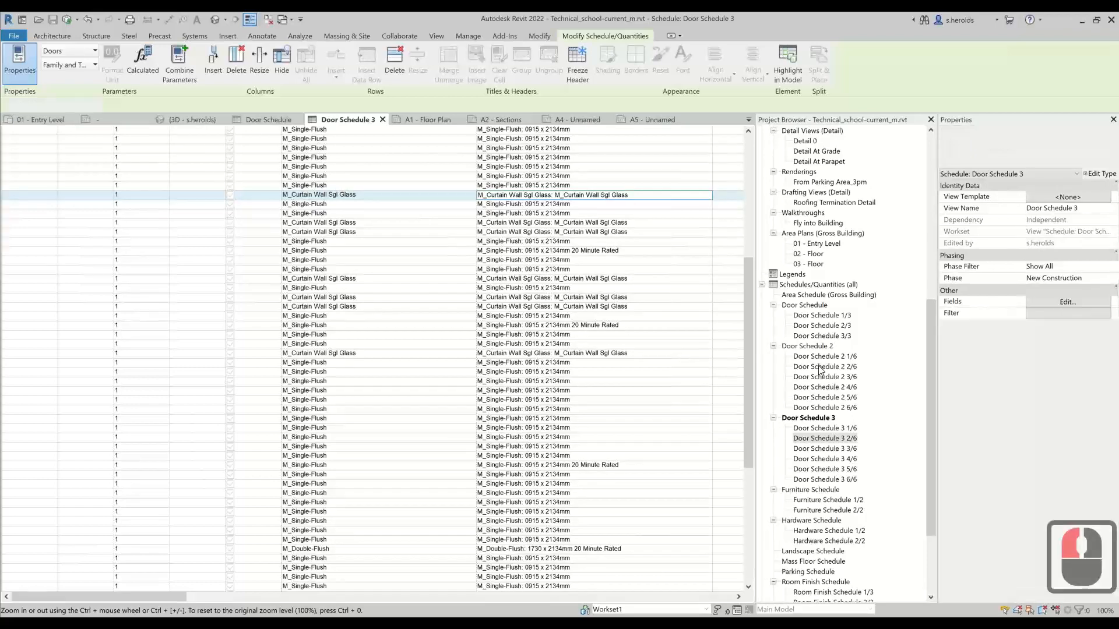
{"action": "left_click", "coordinate": [808, 552]}
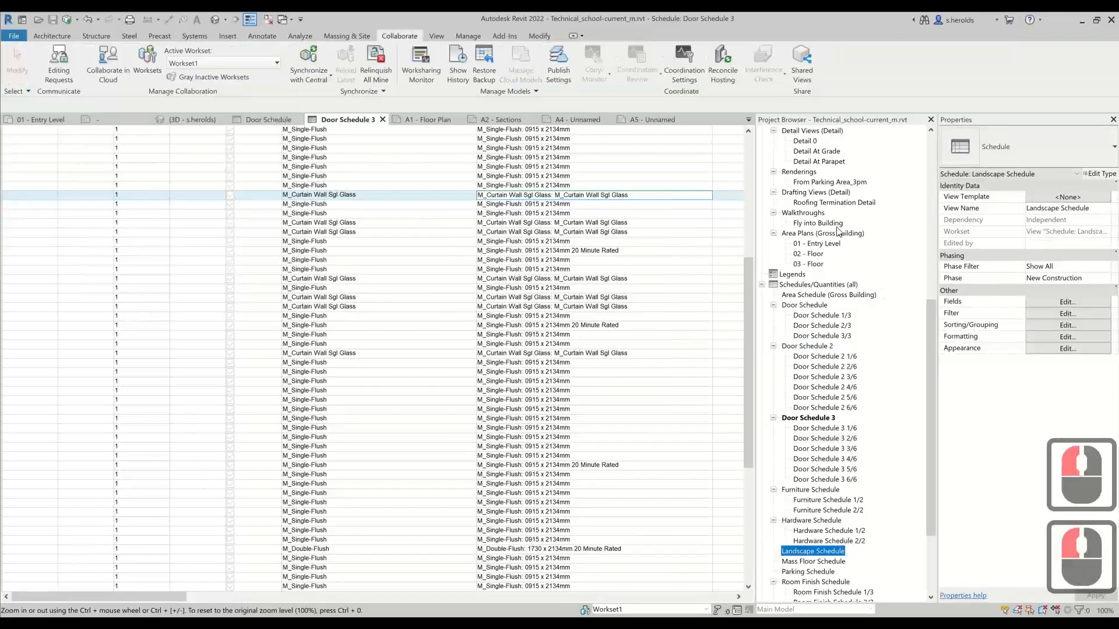
{"action": "left_click", "coordinate": [531, 327]}
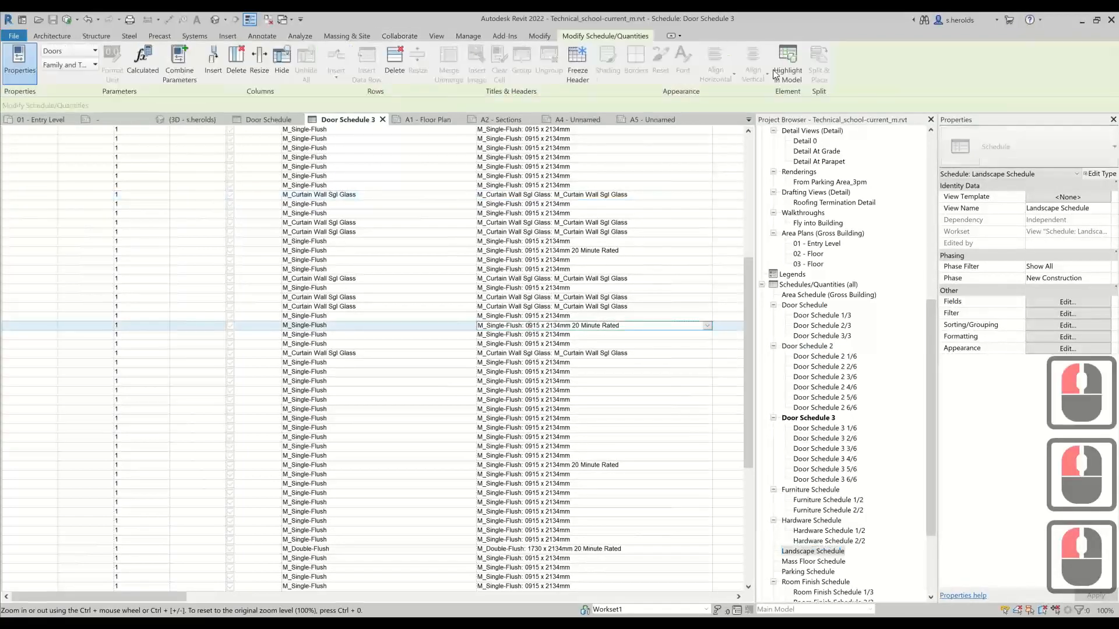
{"action": "scroll", "coordinate": [839, 534], "scroll_direction": "down", "scroll_amount": 11}
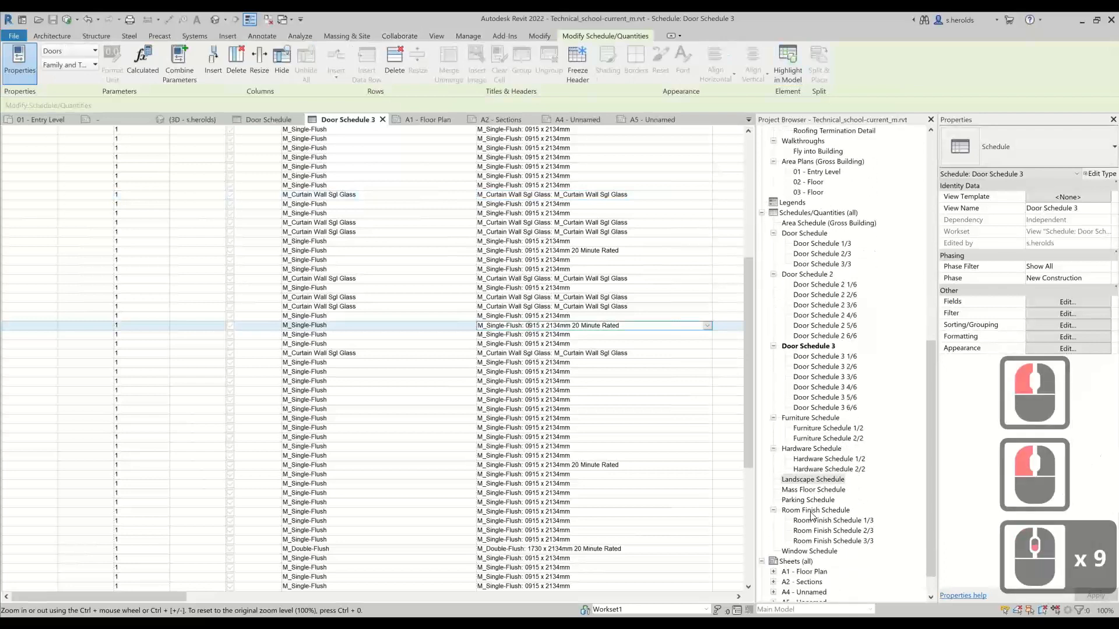
{"action": "scroll", "coordinate": [379, 199], "scroll_direction": "up", "scroll_amount": 13}
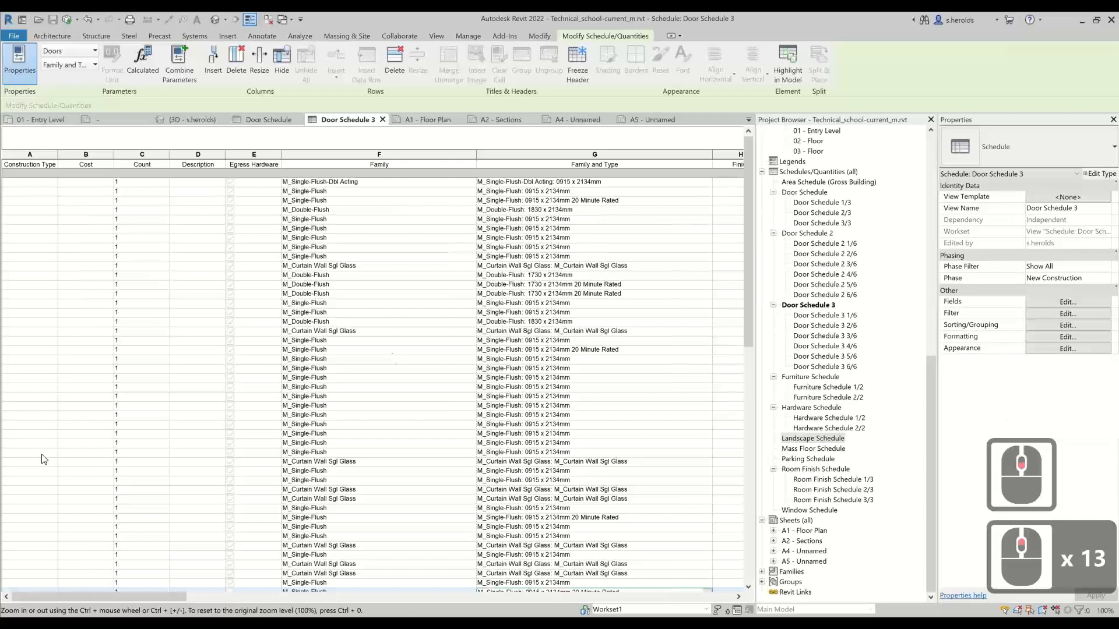
{"action": "key", "text": "Escape"}
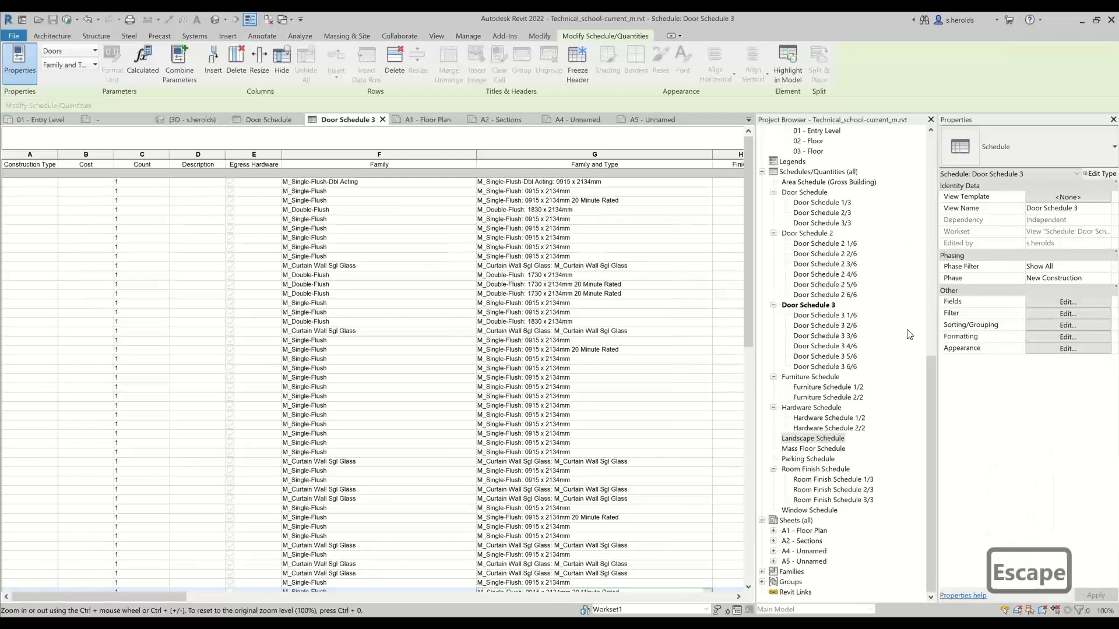
- Create a new Wall Schedule of building components for the Walls category with the New Construction phase
{"action": "right_click", "coordinate": [803, 173]}
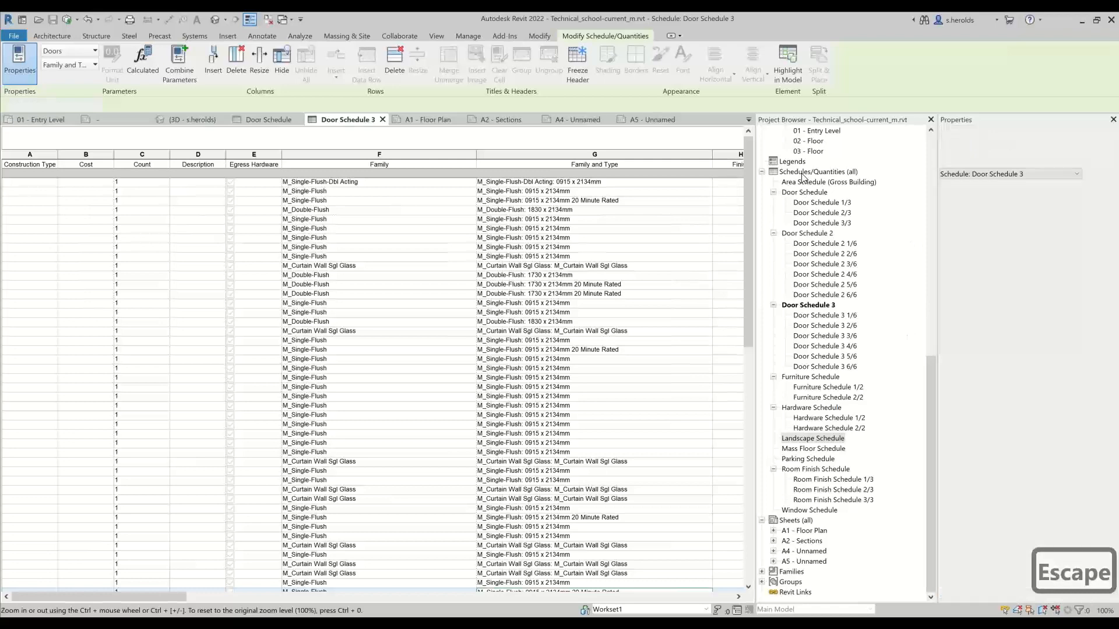
{"action": "left_click", "coordinate": [831, 180]}
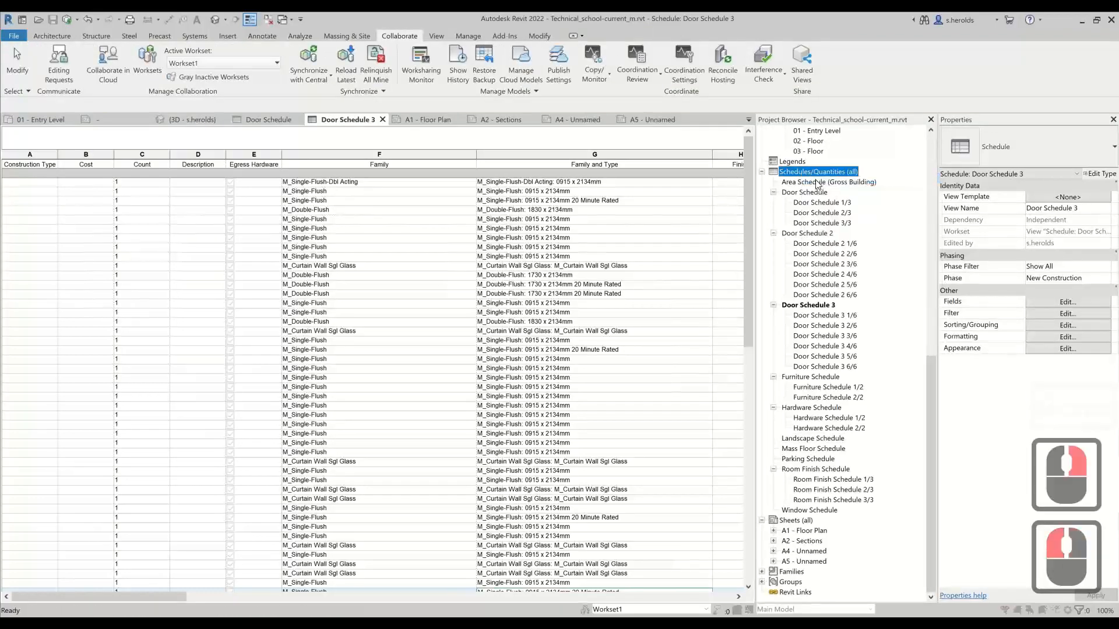
{"action": "left_click", "coordinate": [485, 323]}
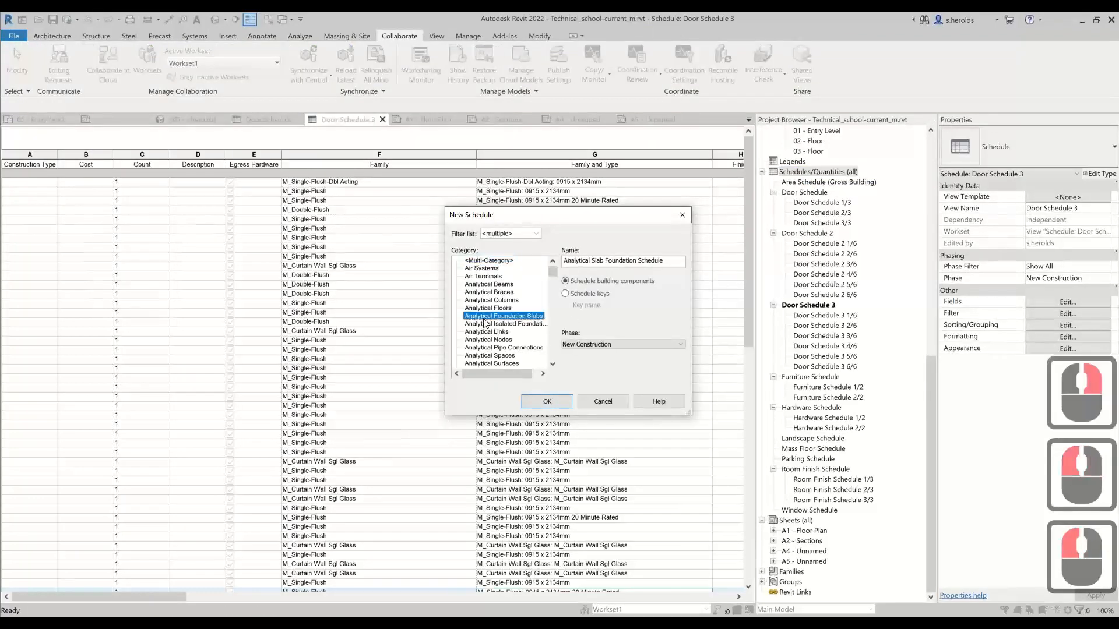
{"action": "key", "text": "w"}
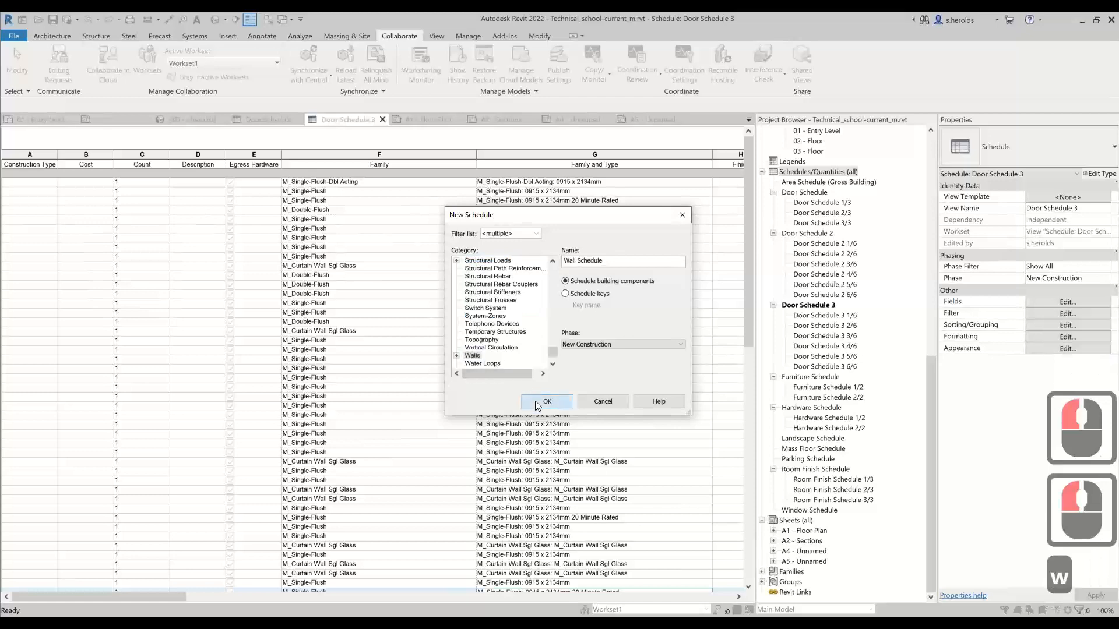
{"action": "left_click", "coordinate": [536, 404]}
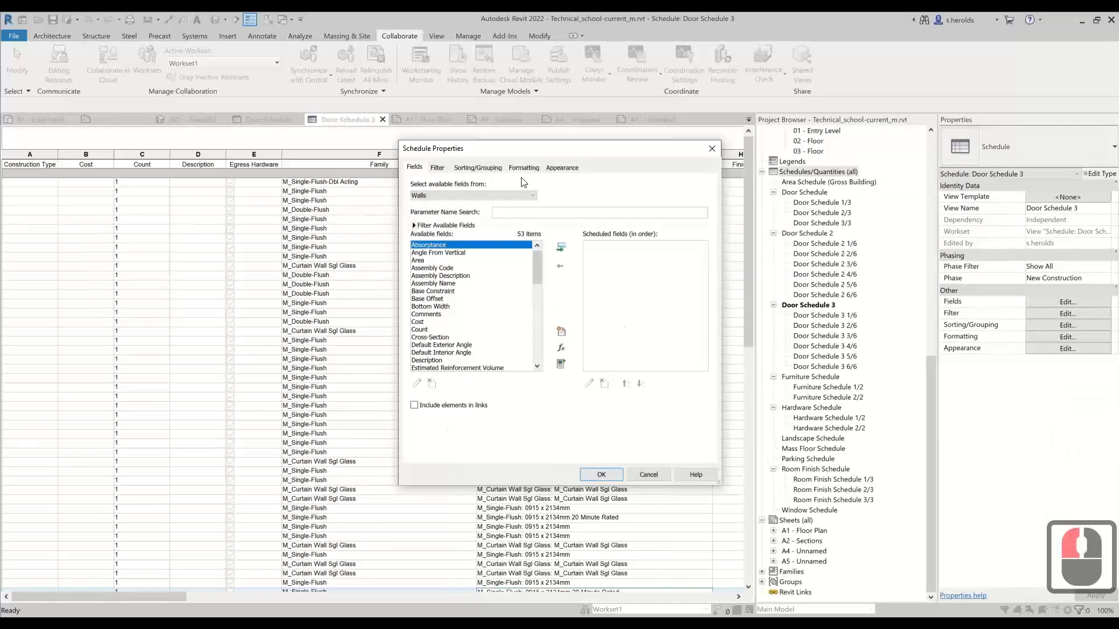
- Look through the available wall fields and move the highlight from Bottom Width to Length
{"action": "scroll", "coordinate": [427, 316], "scroll_direction": "down", "scroll_amount": 15}
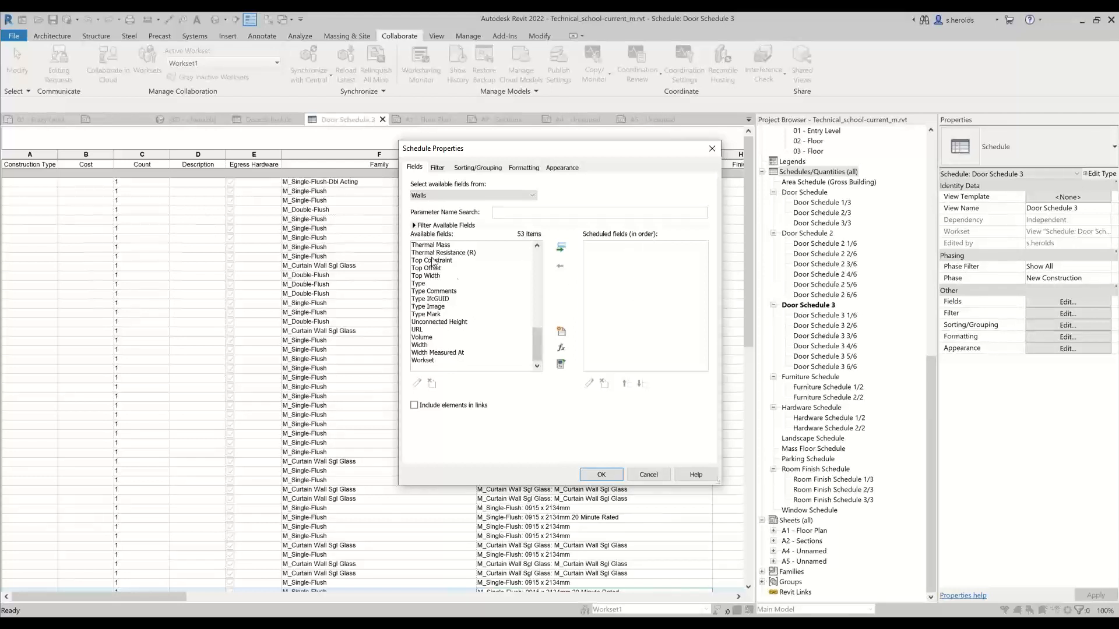
{"action": "scroll", "coordinate": [430, 250], "scroll_direction": "up", "scroll_amount": 11}
{"action": "left_click", "coordinate": [430, 276]}
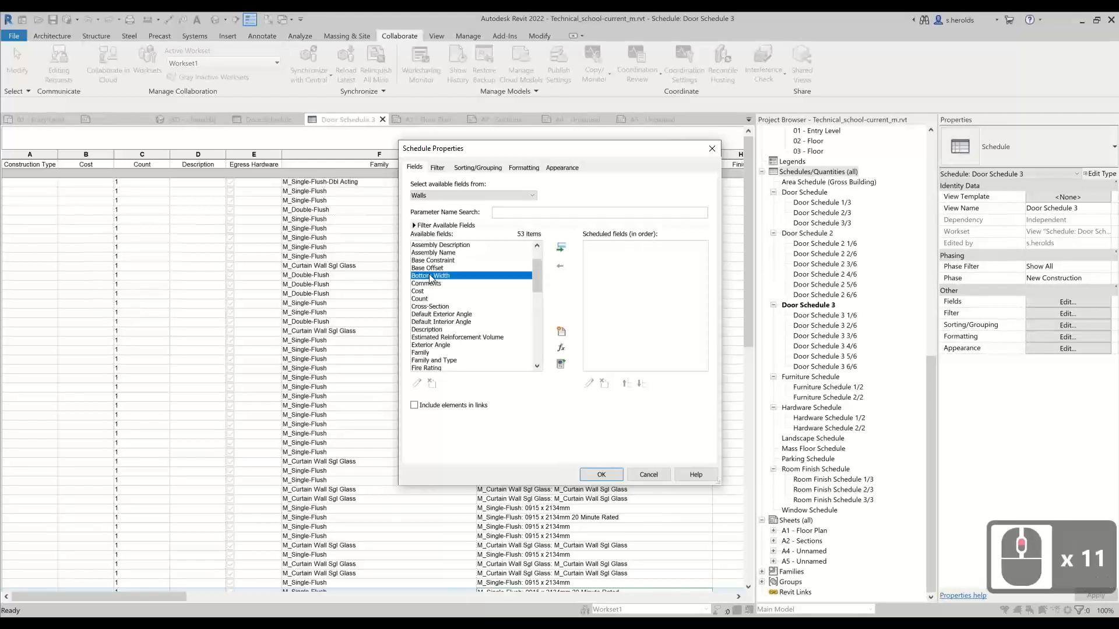
{"action": "key", "text": "Down"}
{"action": "key", "text": "Down"}
{"action": "key", "text": "Down"}
{"action": "key", "text": "Down"}
{"action": "key", "text": "Down"}
{"action": "key", "text": "Down"}
{"action": "key", "text": "Down"}
{"action": "key", "text": "Down"}
{"action": "key", "text": "Down"}
{"action": "key", "text": "Down"}
{"action": "key", "text": "Down"}
{"action": "key", "text": "Down"}
{"action": "key", "text": "Down"}
{"action": "key", "text": "Down"}
{"action": "key", "text": "Down"}
{"action": "key", "text": "Down"}
{"action": "key", "text": "Down"}
{"action": "key", "text": "Down"}
{"action": "key", "text": "Down"}
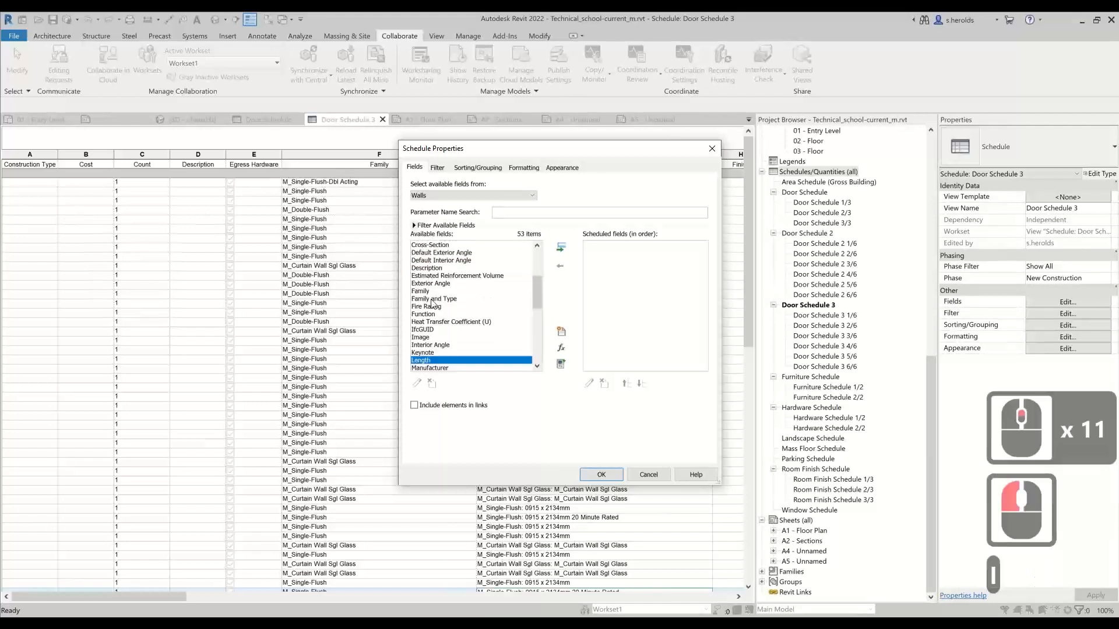
- Highlight Phase Created and Structural Material together in the available fields and deselect Length
{"action": "scroll", "coordinate": [439, 350], "scroll_direction": "down", "scroll_amount": 3}
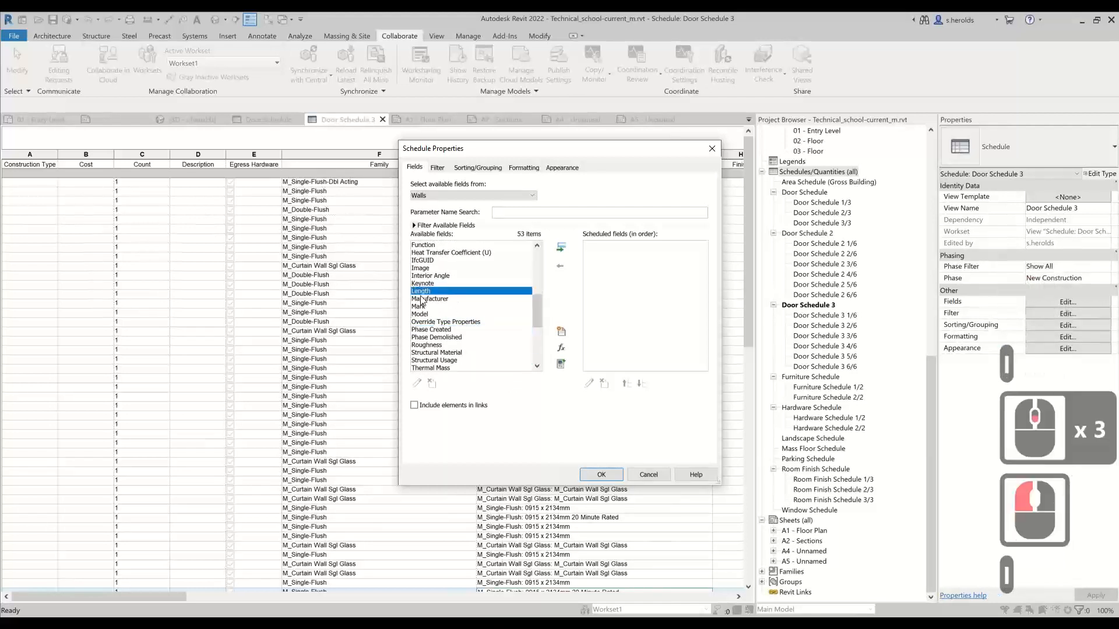
{"action": "key", "text": "p"}
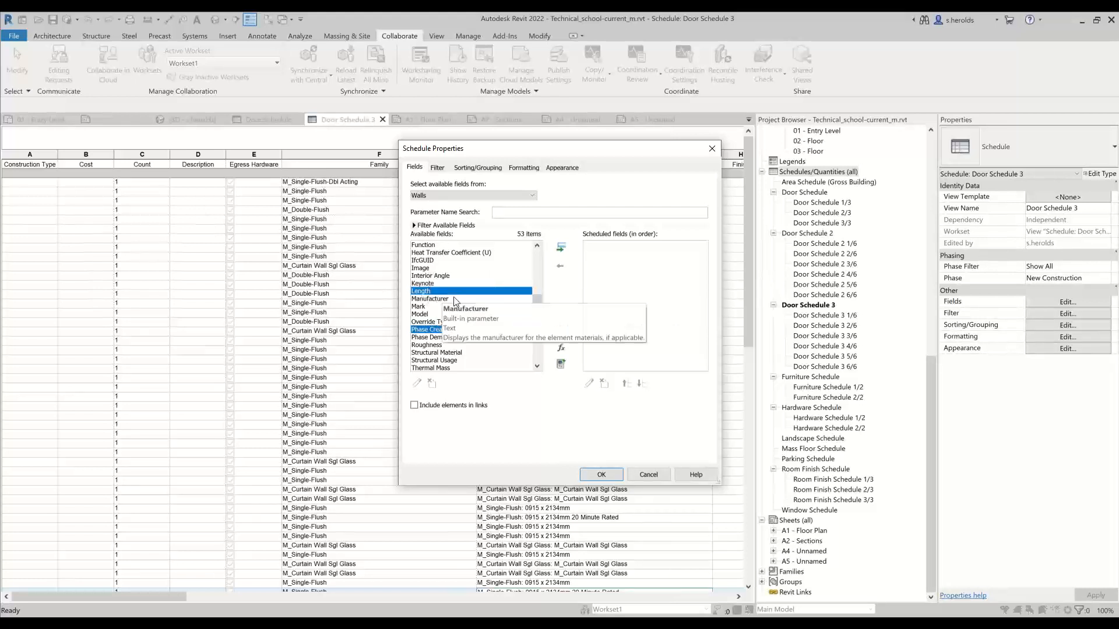
{"action": "left_click", "coordinate": [434, 352], "text": "ctrl"}
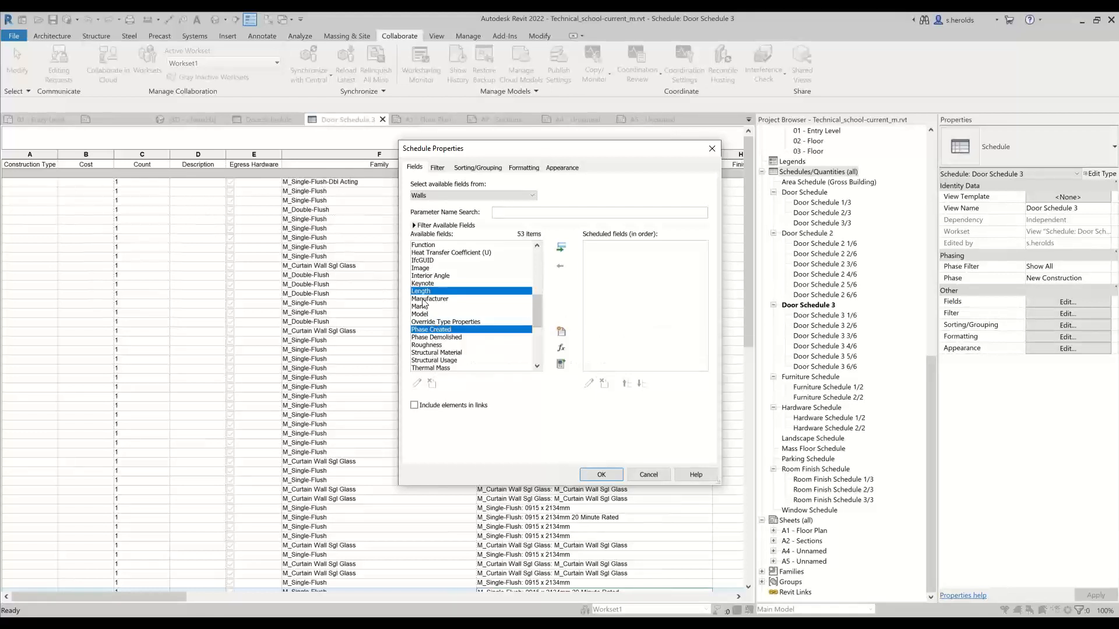
{"action": "left_click", "coordinate": [422, 290], "text": "ctrl"}
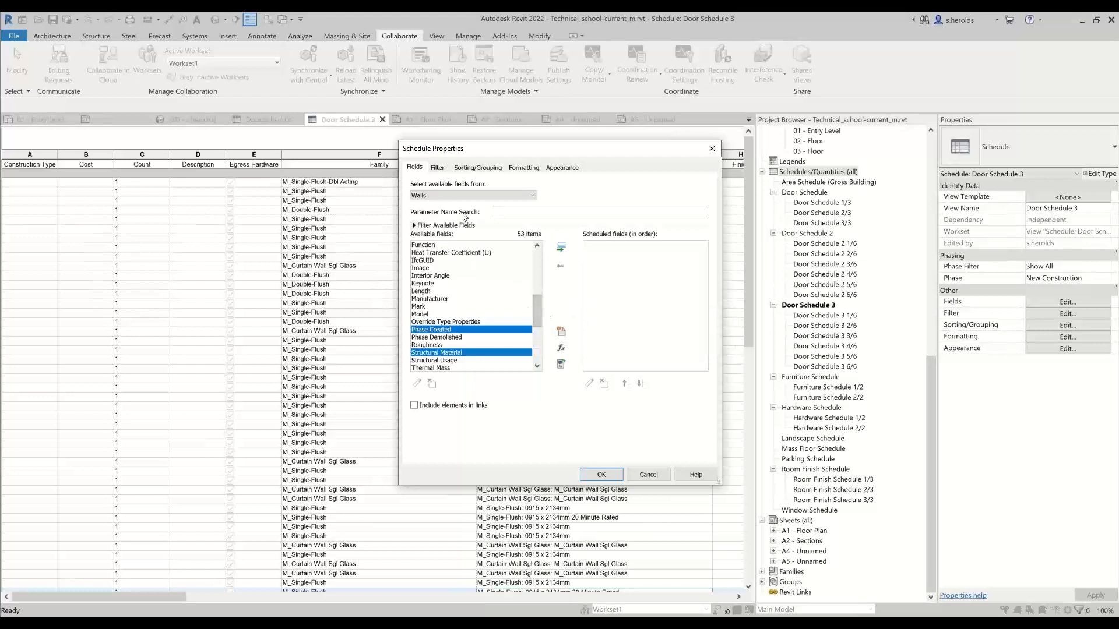
- Search the available fields by parameter name for "le" and for "w", and clear the search
{"action": "left_click", "coordinate": [522, 212]}
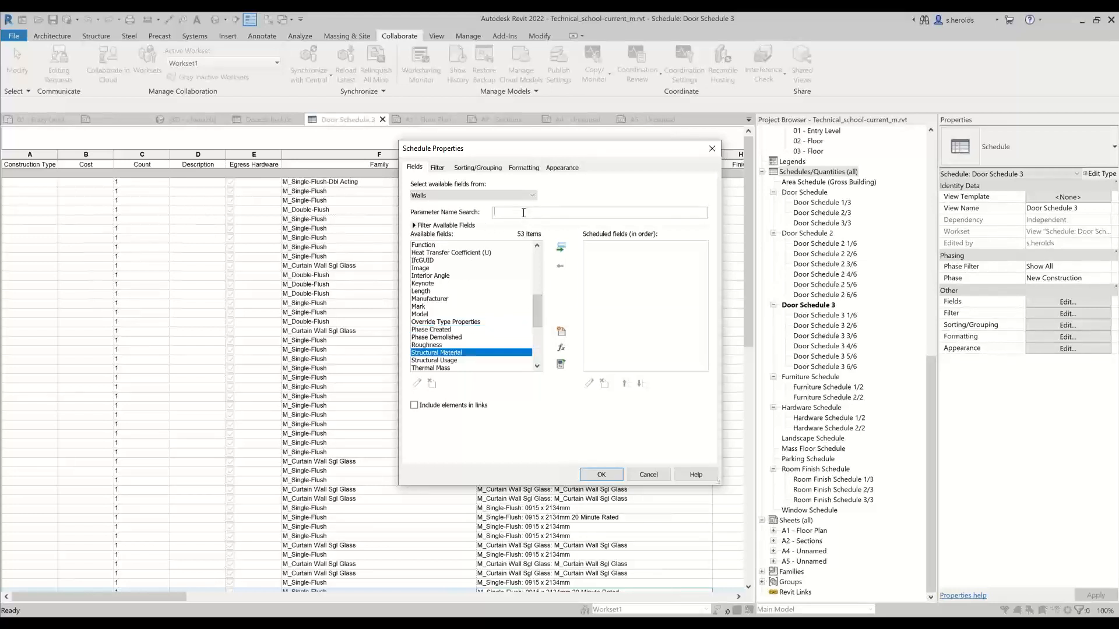
{"action": "type", "text": "le"}
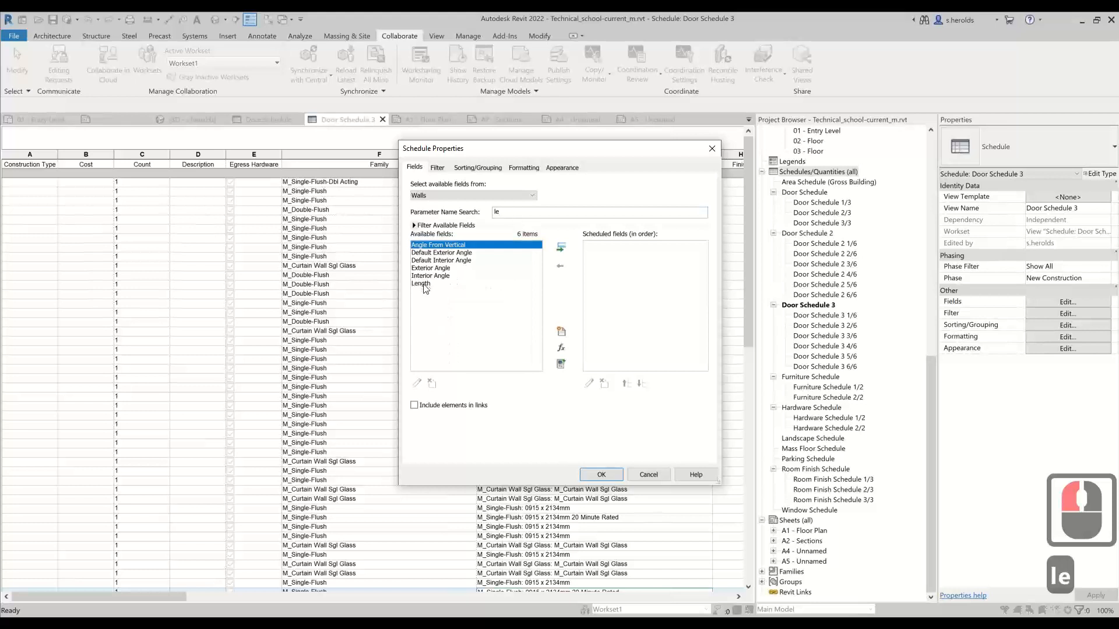
{"action": "left_click_drag", "start_coordinate": [511, 215], "coordinate": [470, 218]}
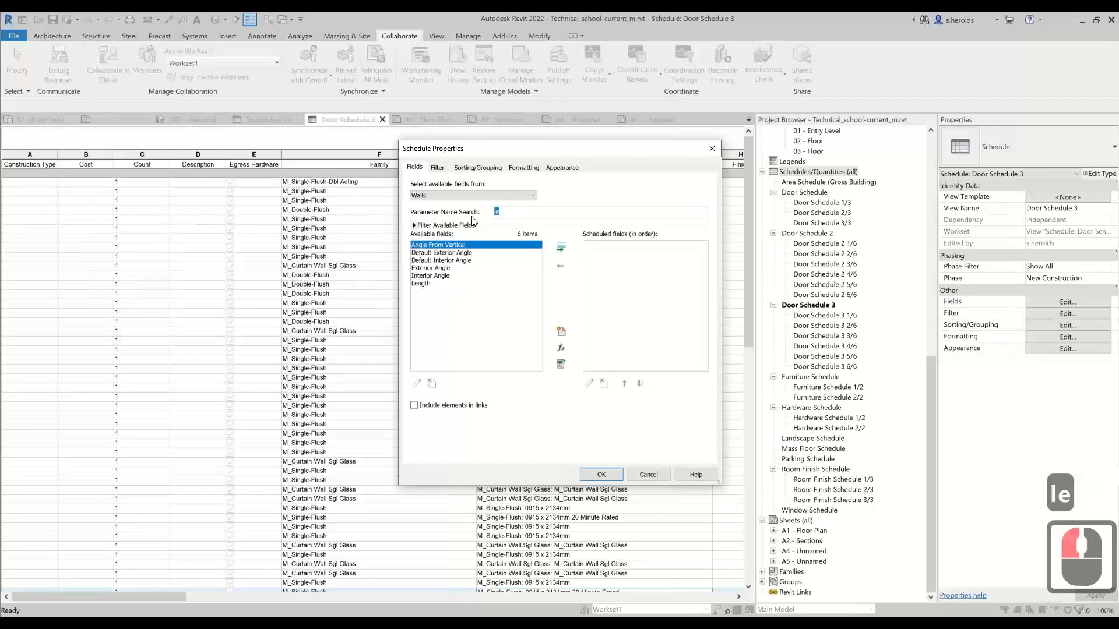
{"action": "type", "text": "w"}
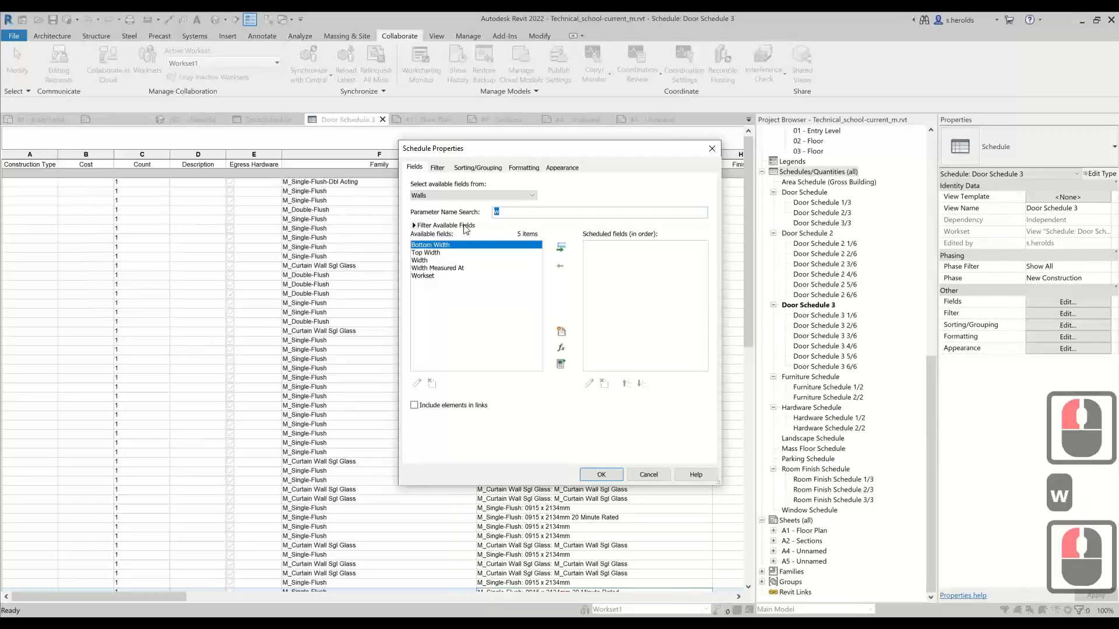
{"action": "key", "text": "BackSpace"}
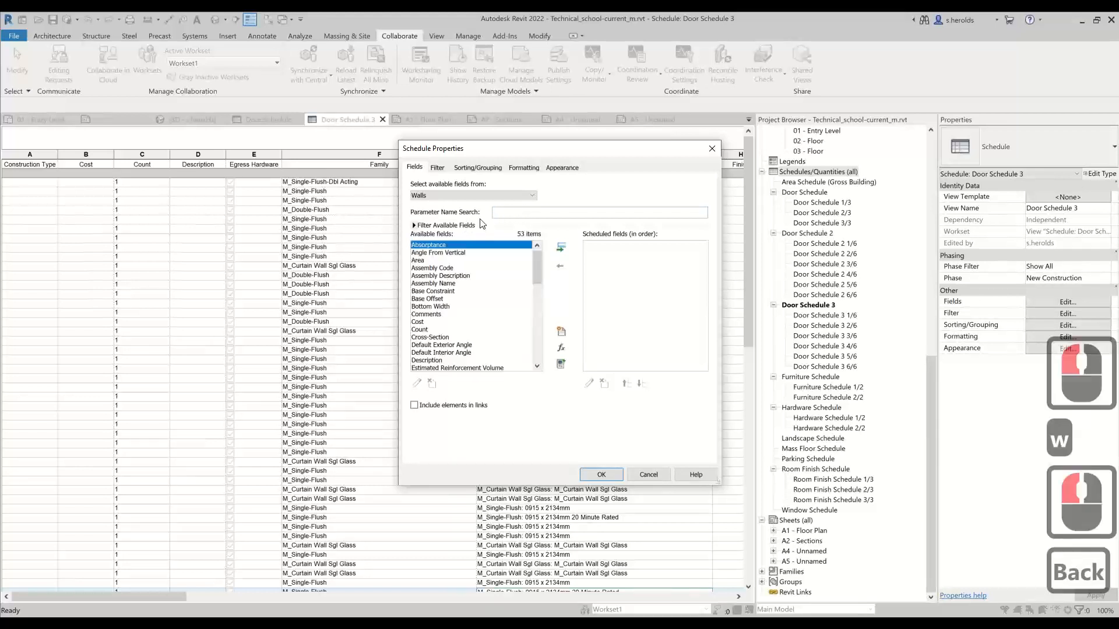
- Expand the available-field filters, set the parameter type to Built-in parameter, and review the discipline options while keeping <All>
{"action": "left_click", "coordinate": [414, 226]}
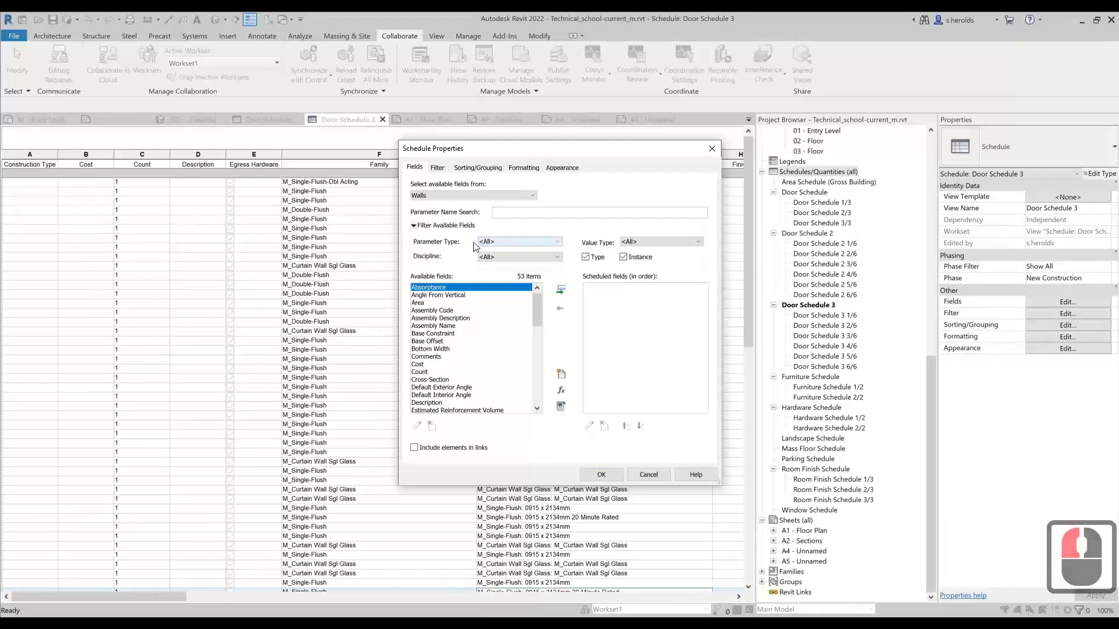
{"action": "left_click", "coordinate": [540, 241]}
{"action": "left_click", "coordinate": [498, 259]}
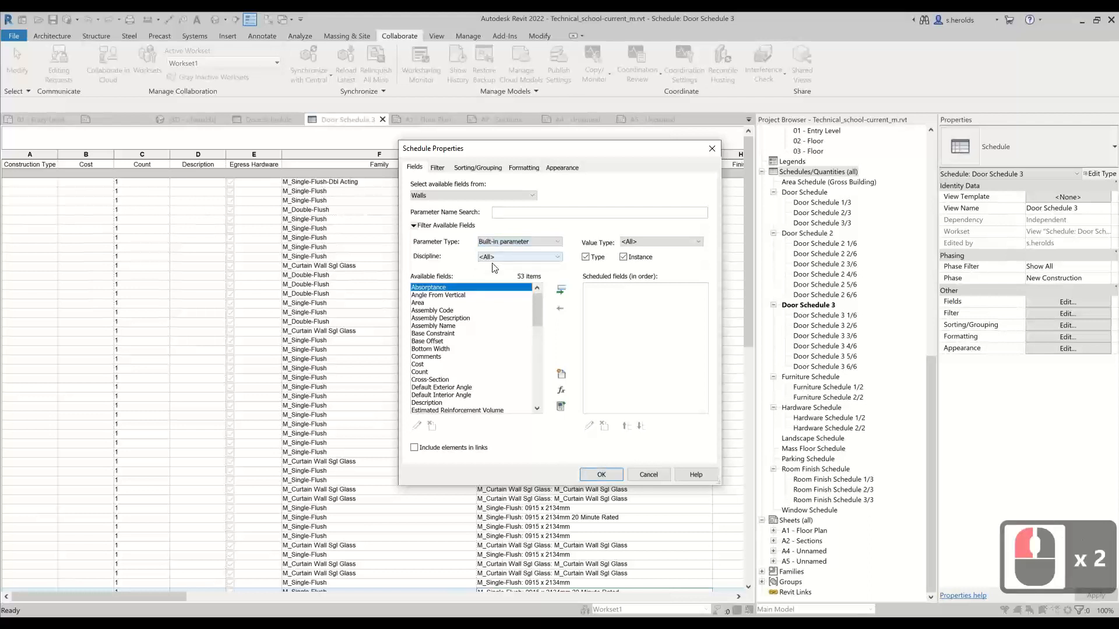
{"action": "left_click", "coordinate": [522, 241]}
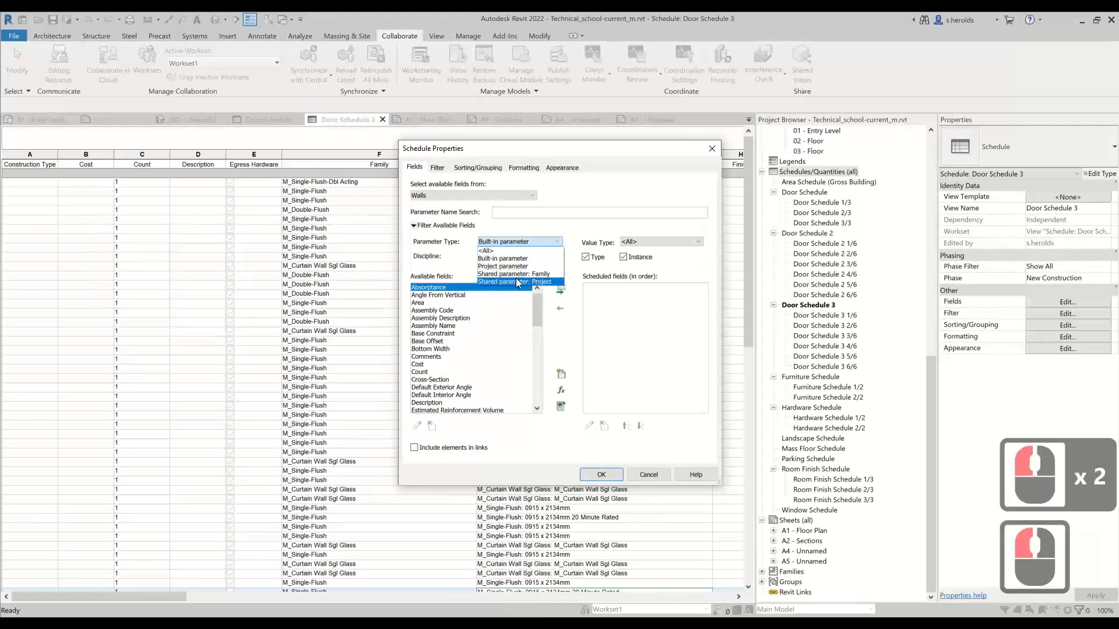
{"action": "left_click", "coordinate": [457, 263]}
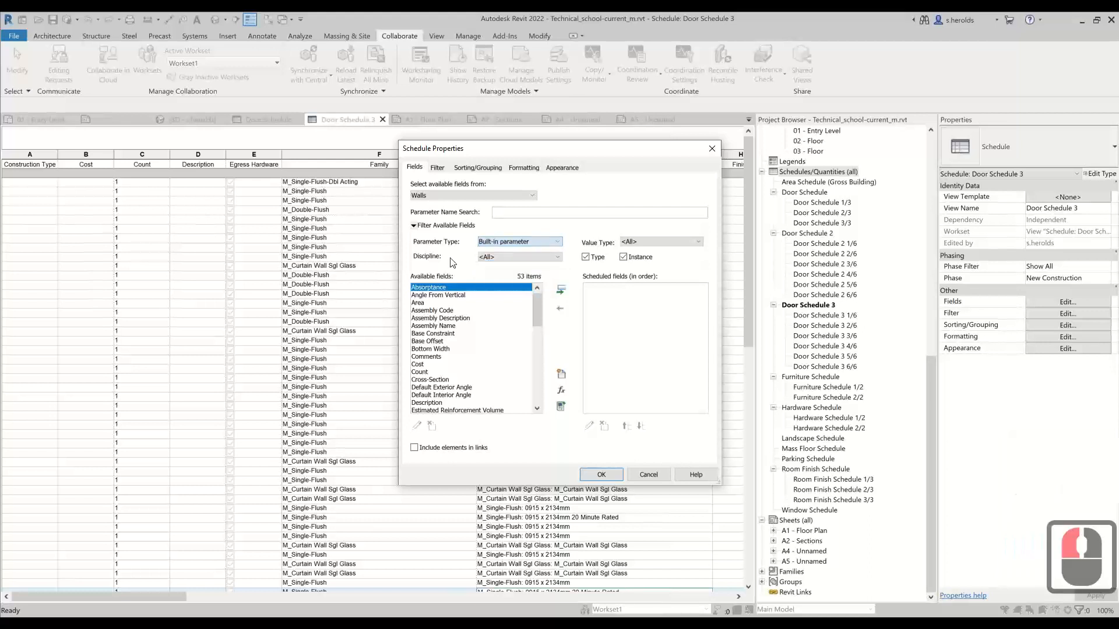
{"action": "left_click", "coordinate": [514, 258]}
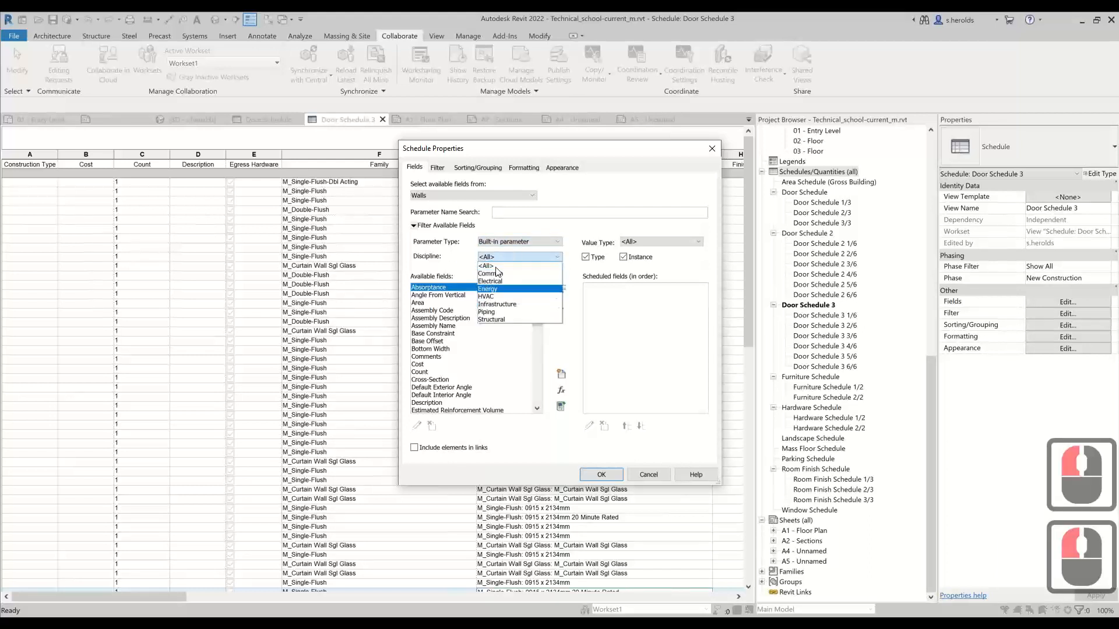
{"action": "left_click", "coordinate": [443, 254]}
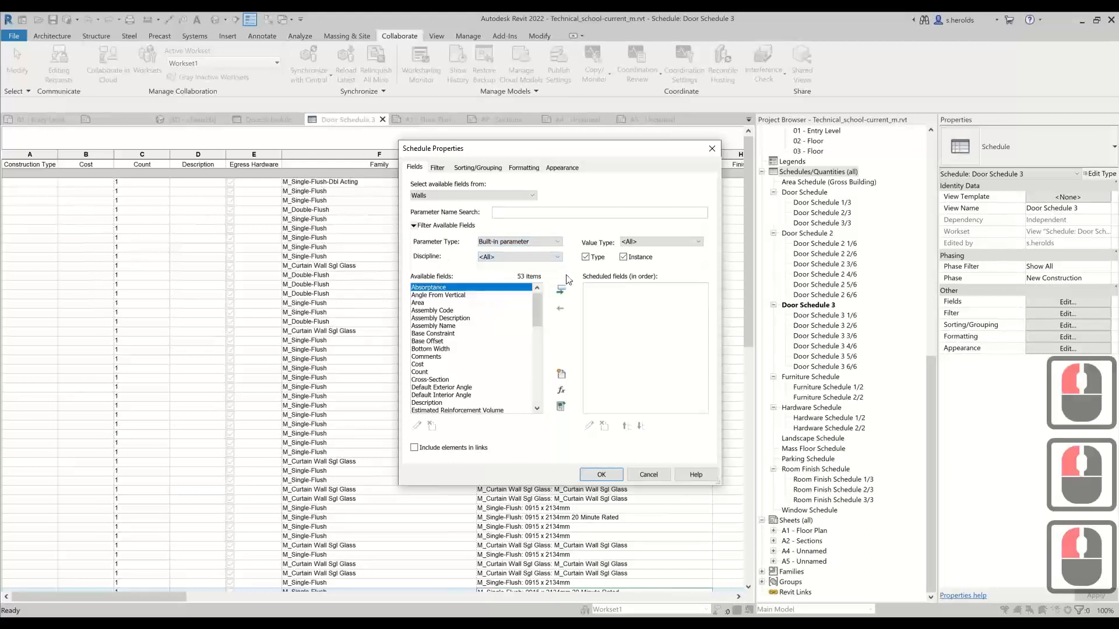
- Filter the available wall fields by the Area value type and by the Length value type
{"action": "left_click", "coordinate": [628, 242]}
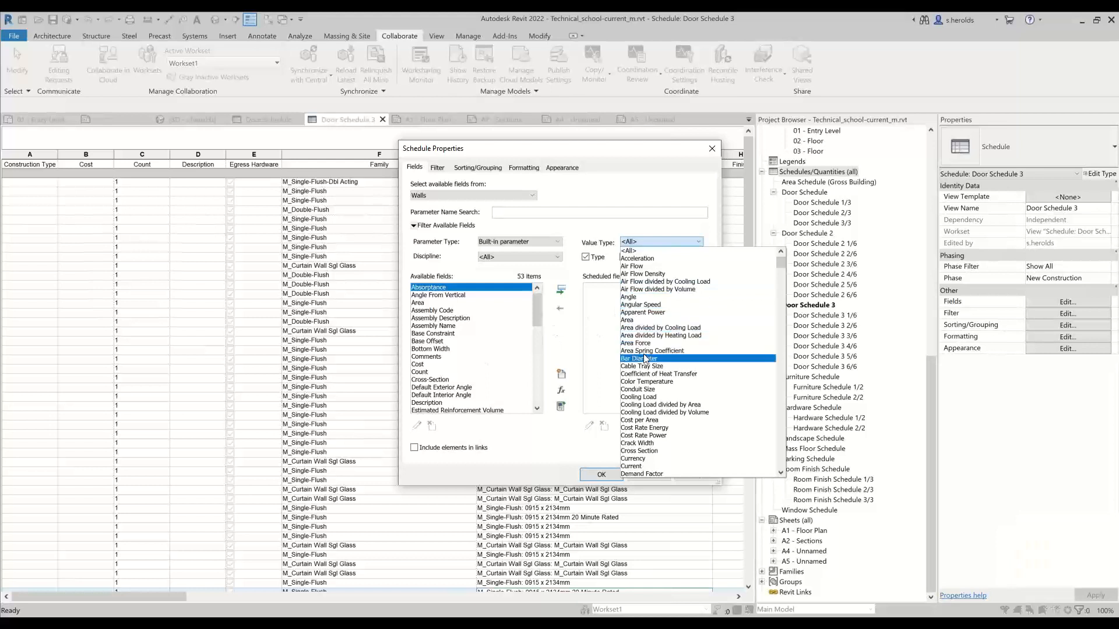
{"action": "left_click", "coordinate": [657, 320]}
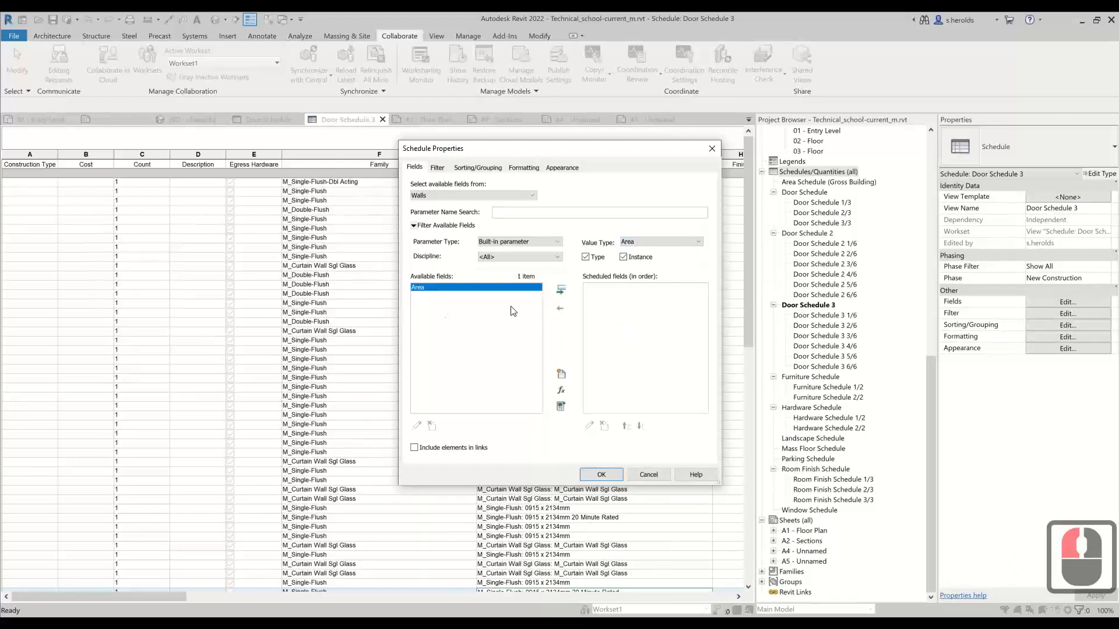
{"action": "left_click", "coordinate": [662, 246]}
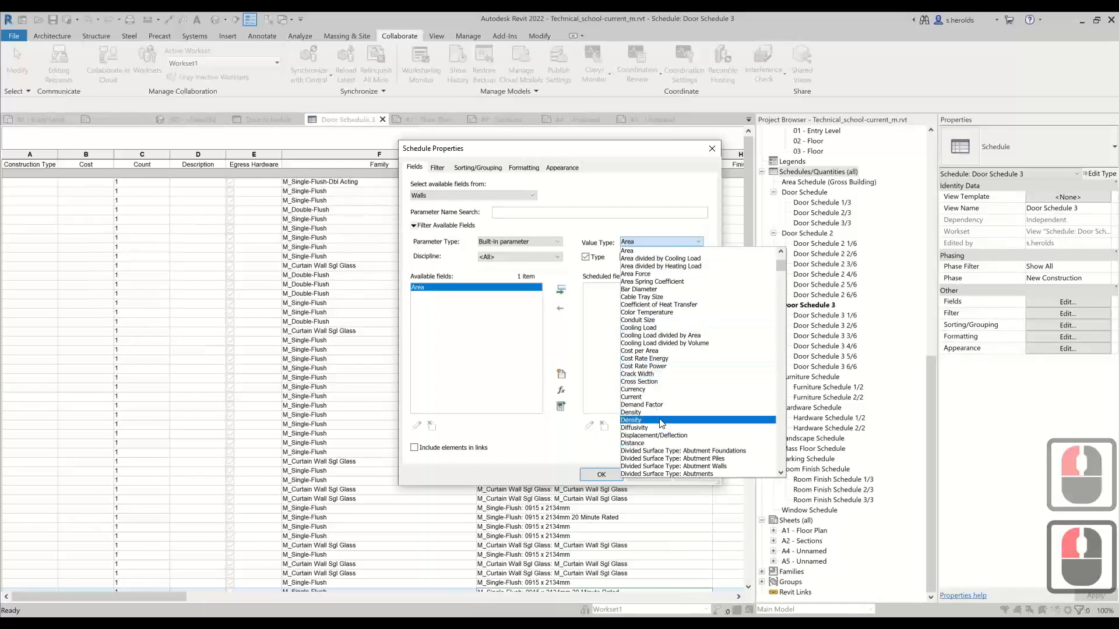
{"action": "scroll", "coordinate": [660, 423], "scroll_direction": "down", "scroll_amount": 10}
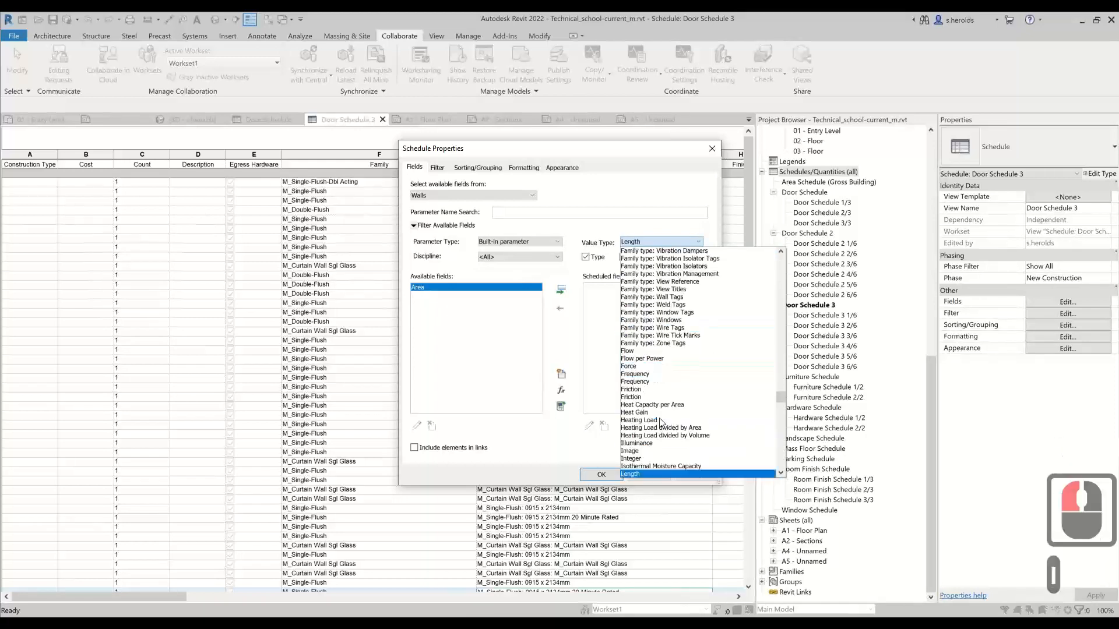
{"action": "left_click", "coordinate": [632, 476]}
- Filter the available wall fields by the Text value type
{"action": "left_click", "coordinate": [661, 242]}
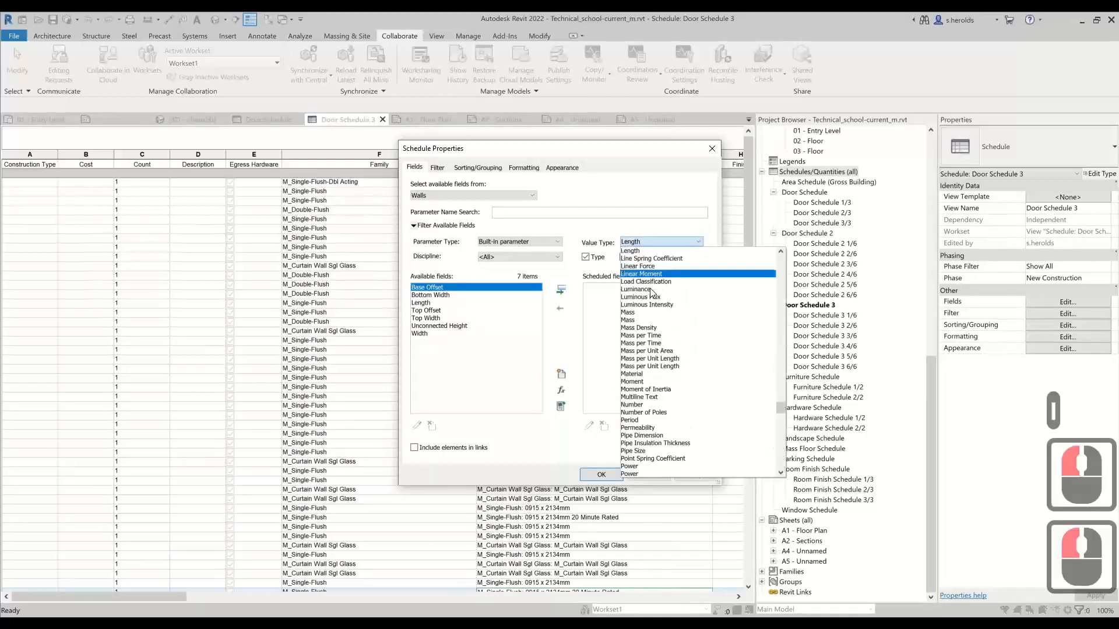
{"action": "key", "text": "t"}
{"action": "key", "text": "t"}
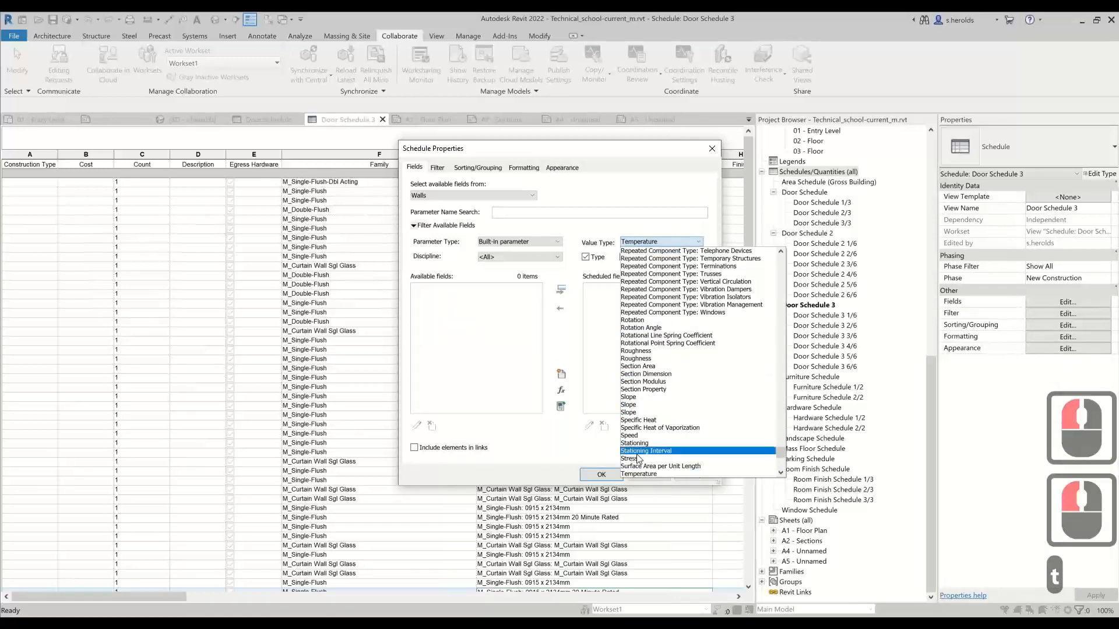
{"action": "scroll", "coordinate": [651, 459], "scroll_direction": "down", "scroll_amount": 2}
{"action": "scroll", "coordinate": [651, 459], "scroll_direction": "down", "scroll_amount": 2}
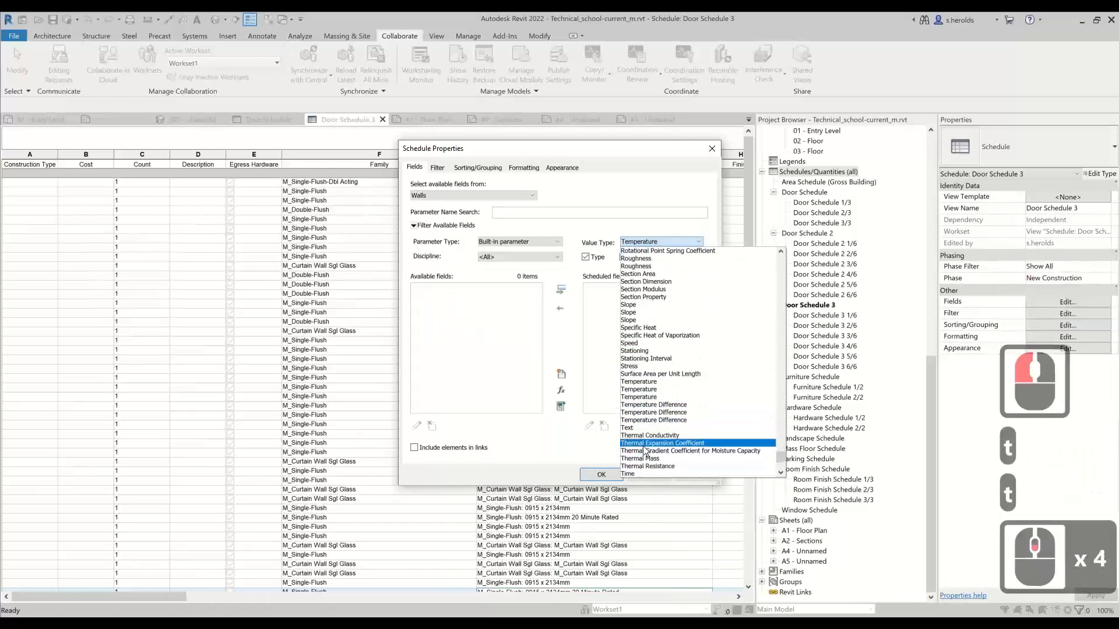
{"action": "left_click", "coordinate": [641, 433]}
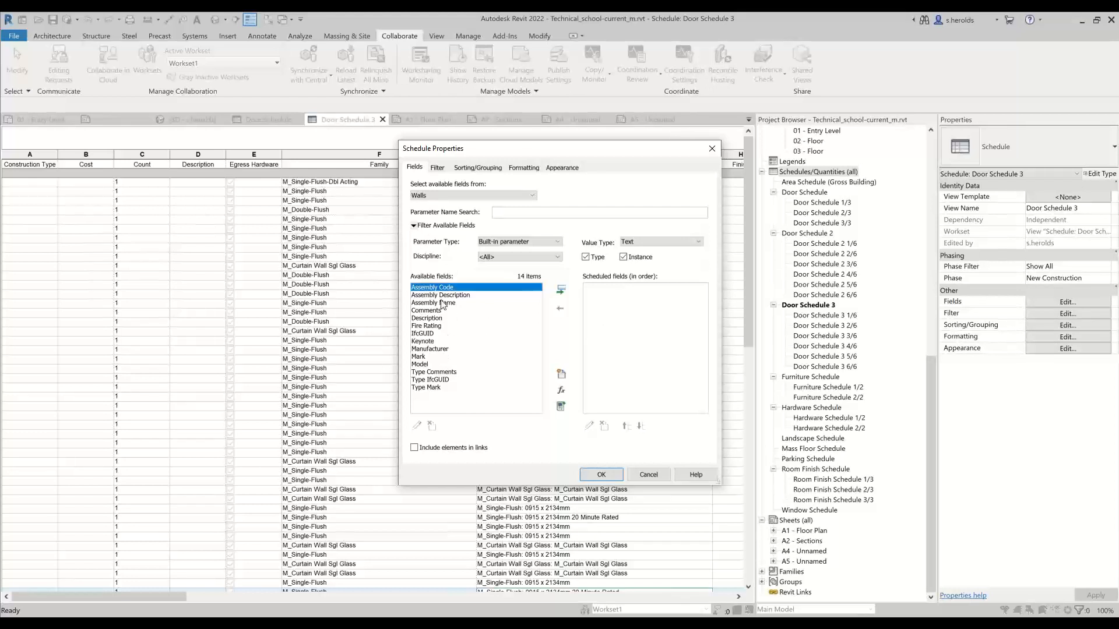
- Reset the parameter type and value type filters of the available fields to <All>
{"action": "left_click", "coordinate": [508, 242]}
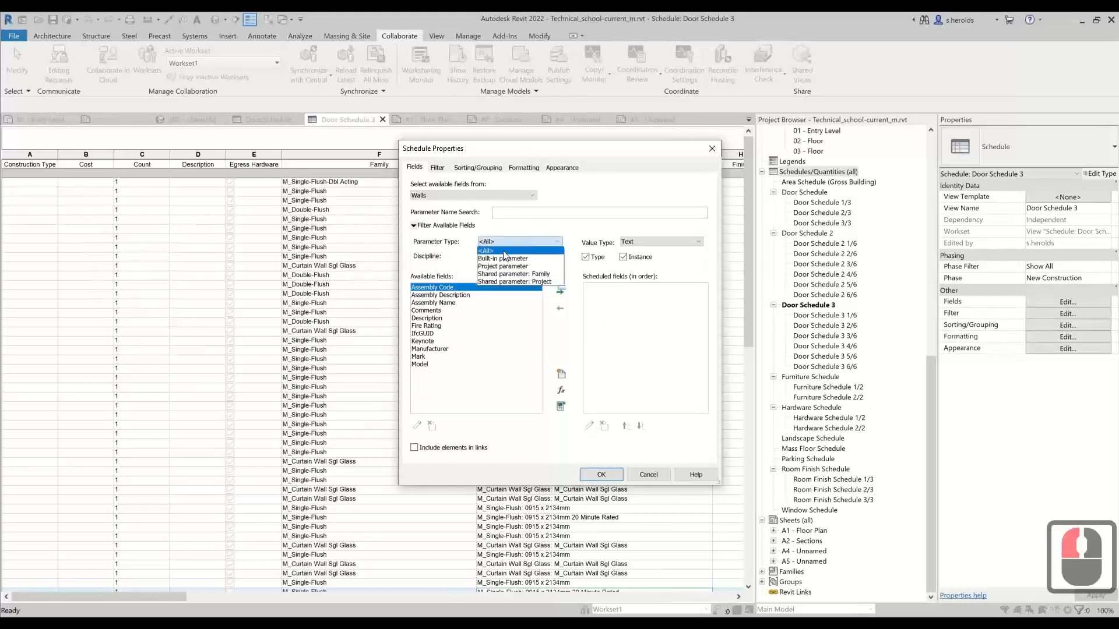
{"action": "left_click", "coordinate": [487, 250]}
{"action": "left_click", "coordinate": [638, 245]}
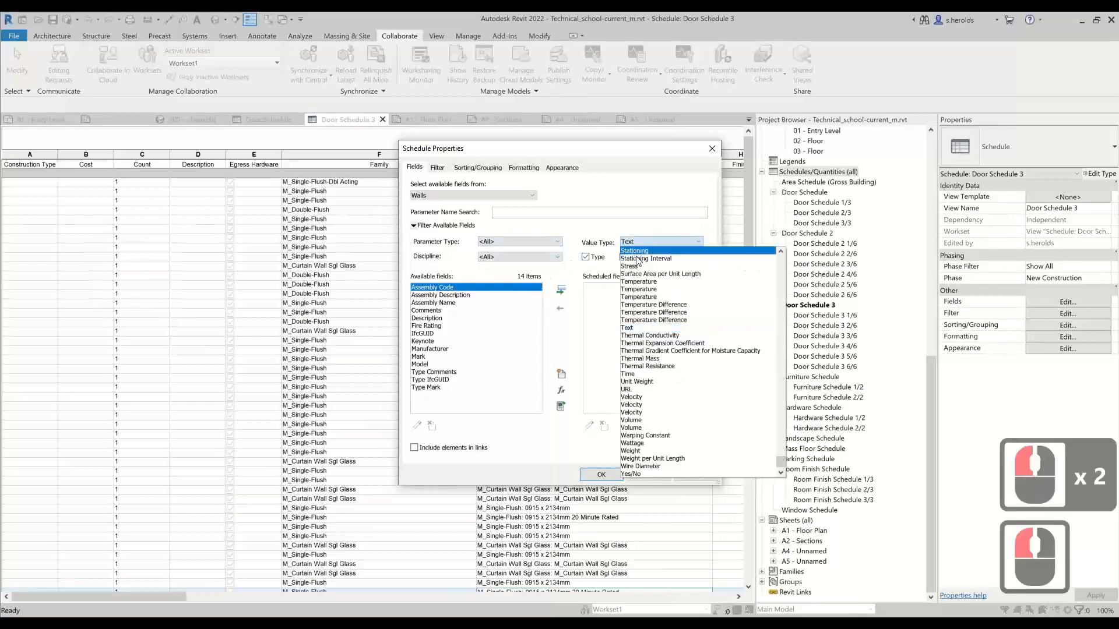
{"action": "scroll", "coordinate": [708, 274], "scroll_direction": "up", "scroll_amount": 12}
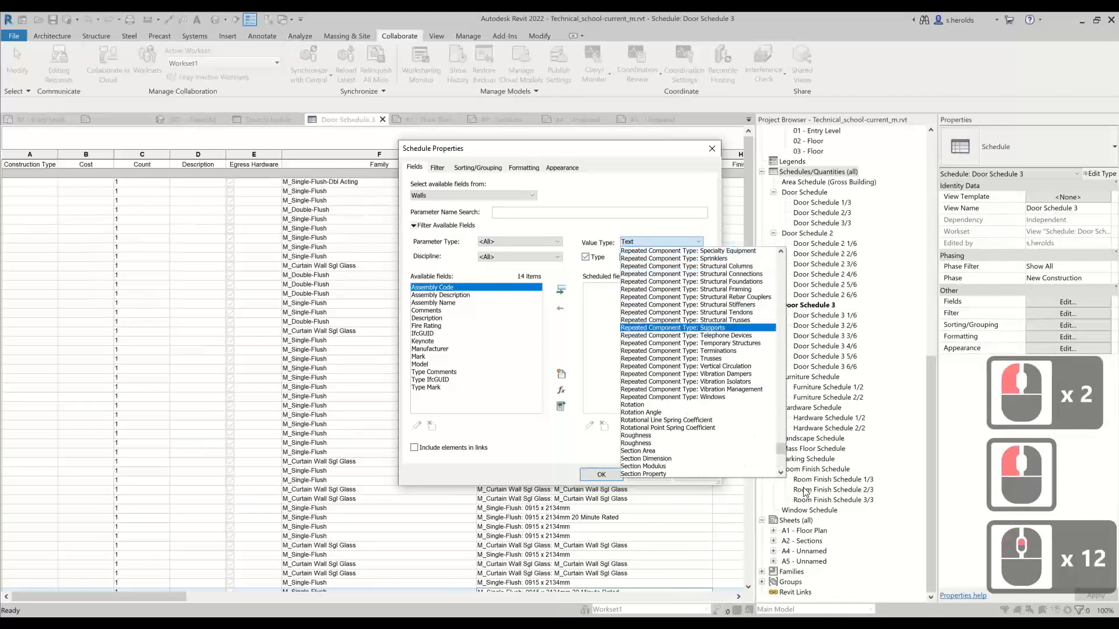
{"action": "left_click_drag", "start_coordinate": [781, 449], "coordinate": [769, 258]}
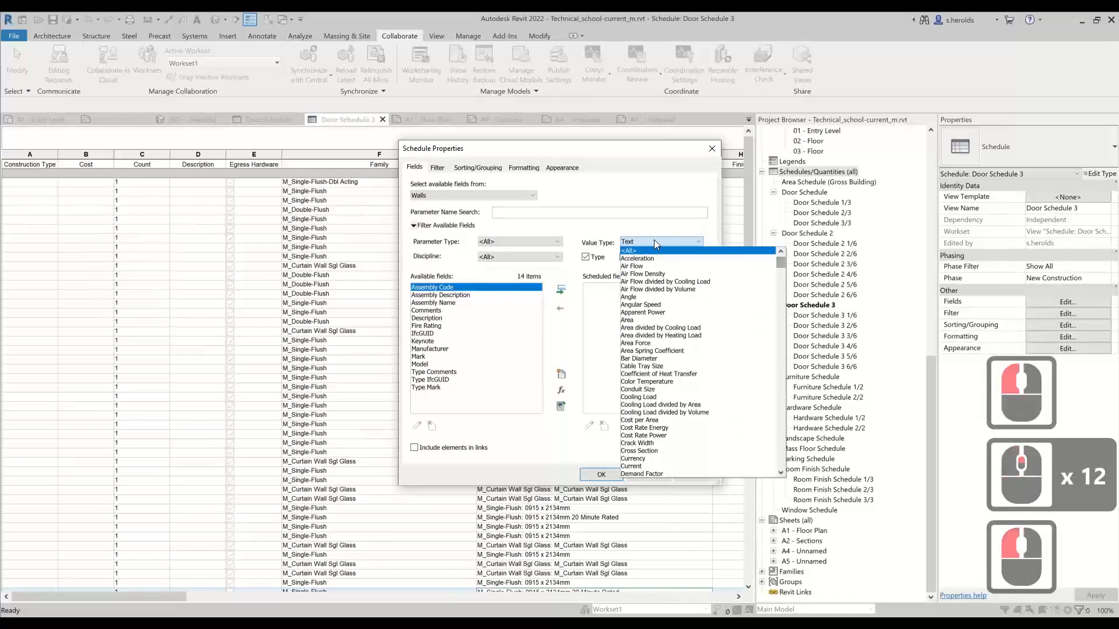
{"action": "left_click", "coordinate": [643, 251]}
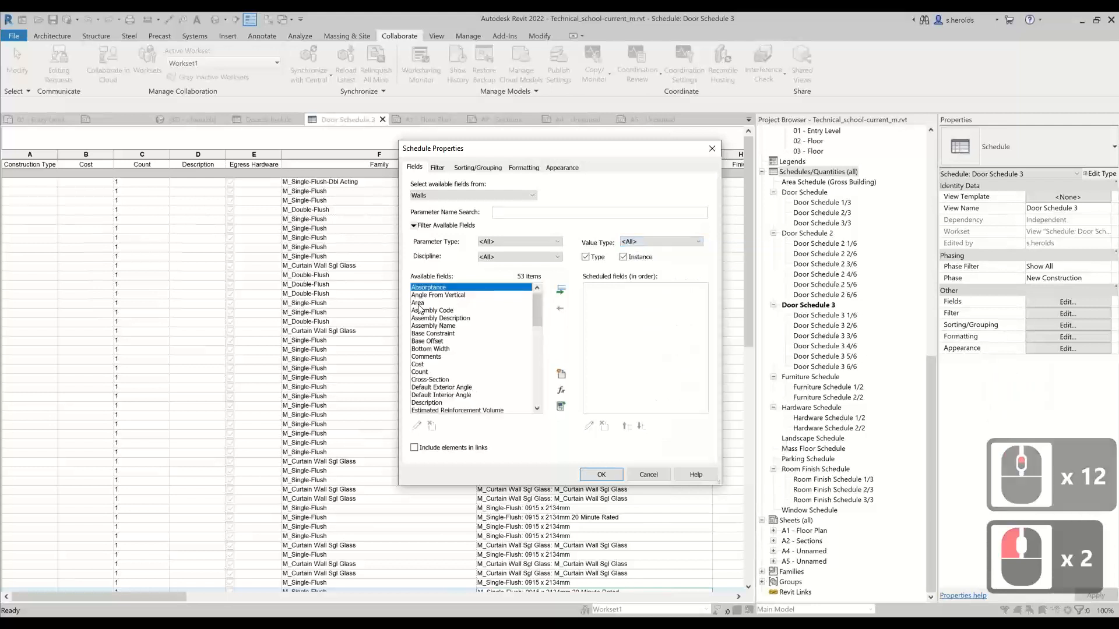
{"action": "scroll", "coordinate": [429, 377], "scroll_direction": "down", "scroll_amount": 2}
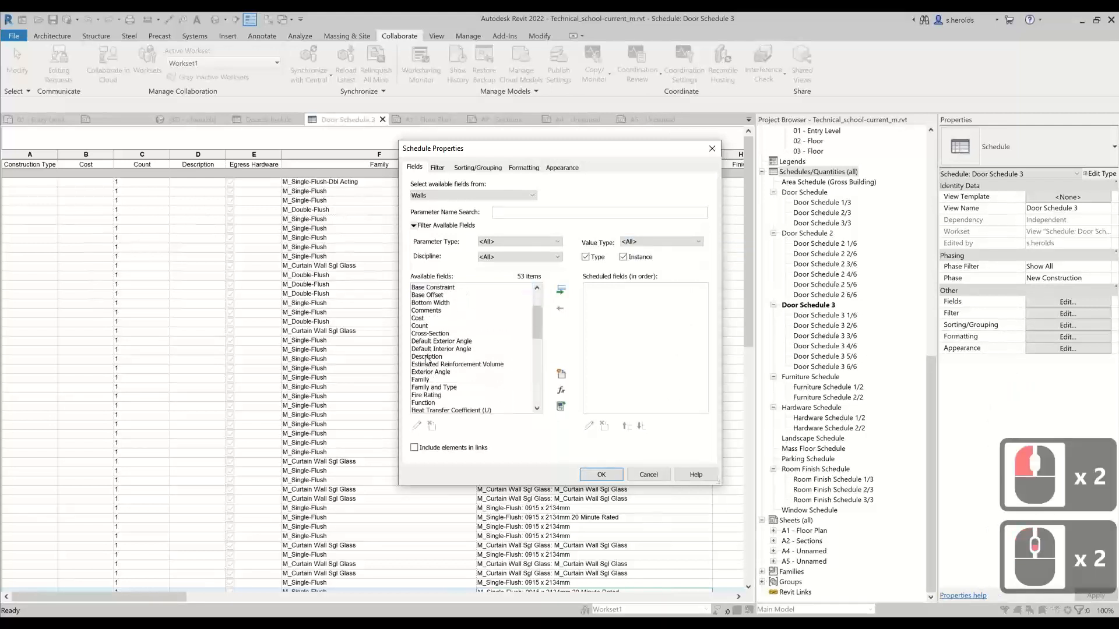
{"action": "key", "text": "f"}
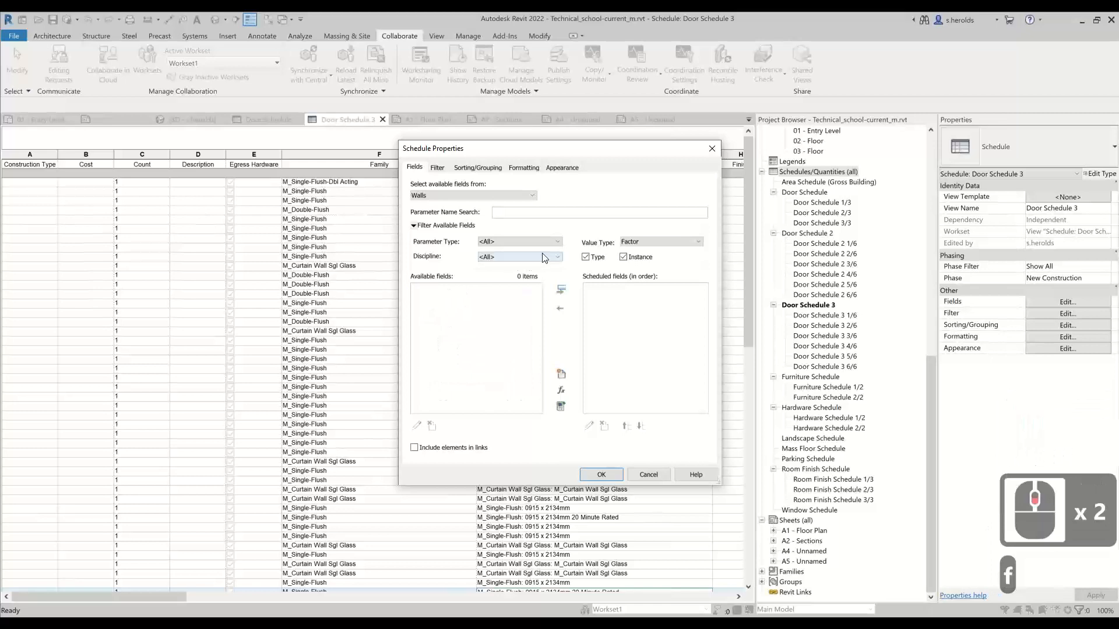
{"action": "left_click", "coordinate": [661, 241]}
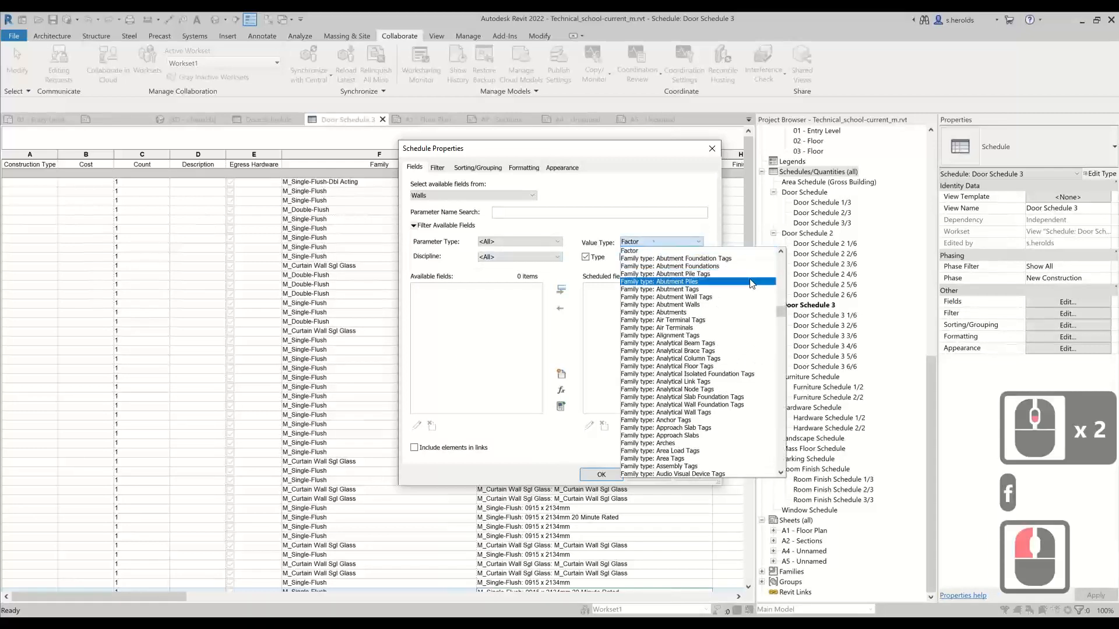
{"action": "key", "text": "a"}
{"action": "scroll", "coordinate": [636, 244], "scroll_direction": "up", "scroll_amount": 3}
{"action": "left_click", "coordinate": [636, 251]}
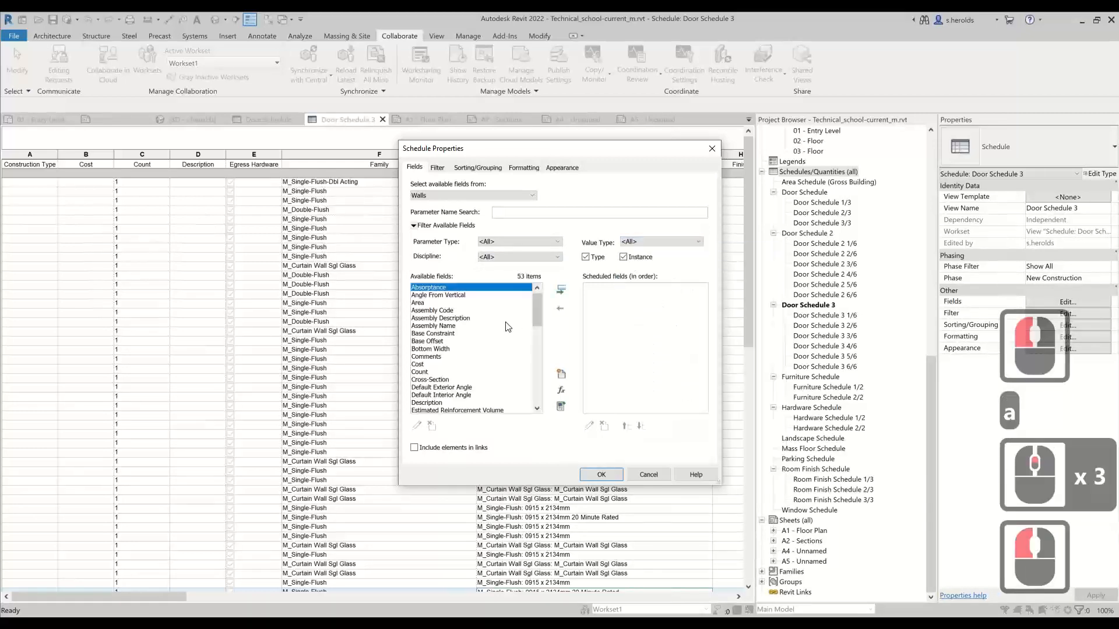
- Add the Family and Type fields to the scheduled fields of the wall schedule
{"action": "left_click", "coordinate": [438, 318]}
{"action": "key", "text": "f"}
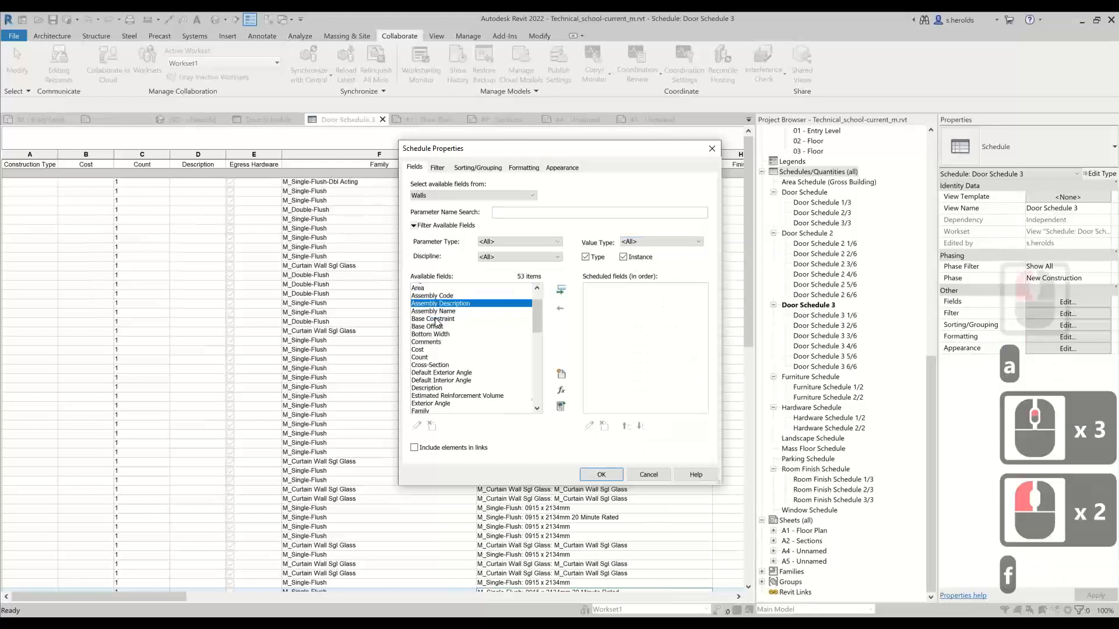
{"action": "left_click", "coordinate": [561, 290]}
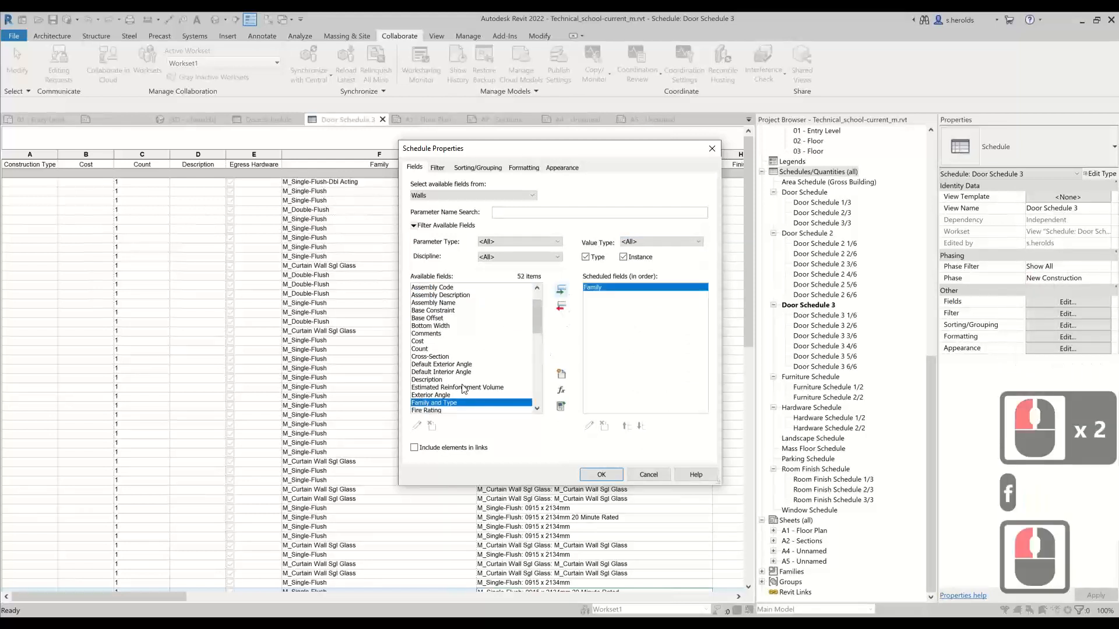
{"action": "scroll", "coordinate": [461, 394], "scroll_direction": "down", "scroll_amount": 10}
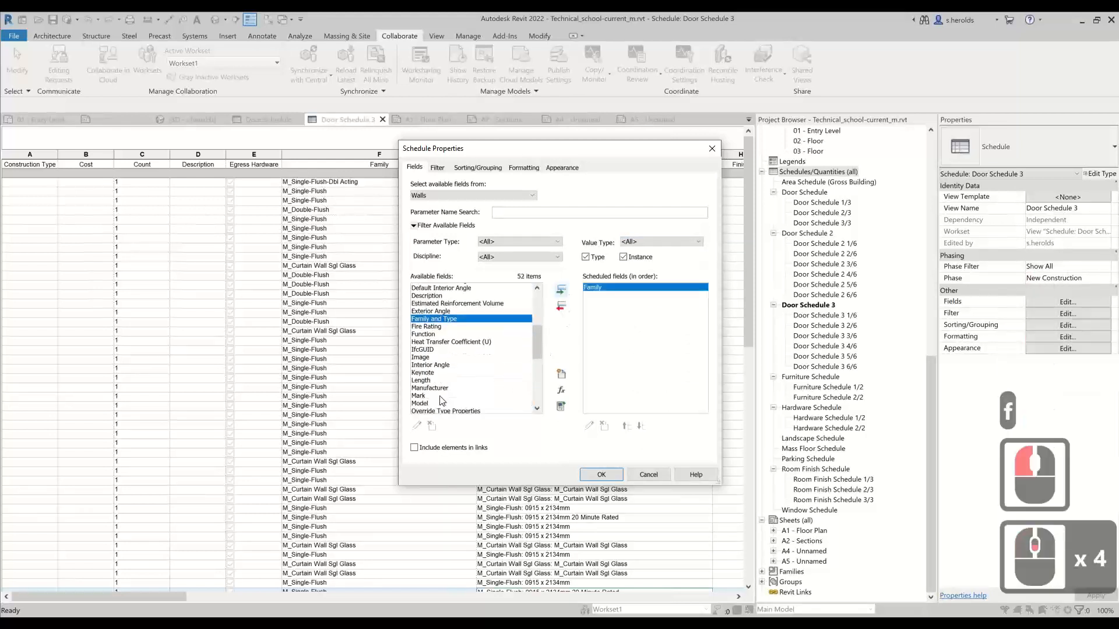
{"action": "left_click", "coordinate": [434, 349]}
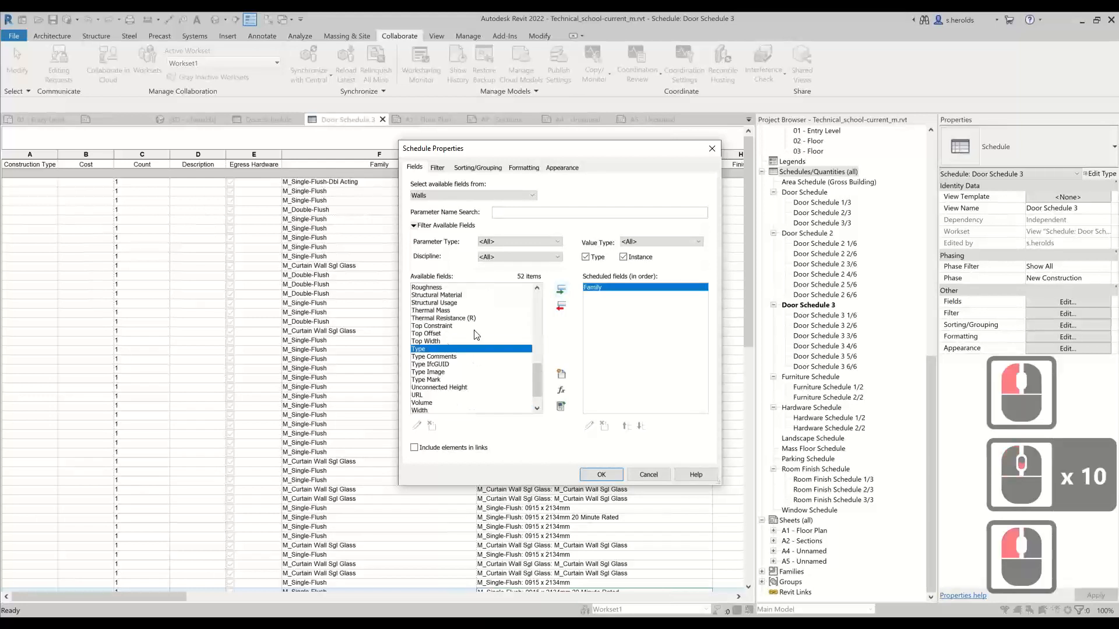
{"action": "left_click", "coordinate": [561, 289]}
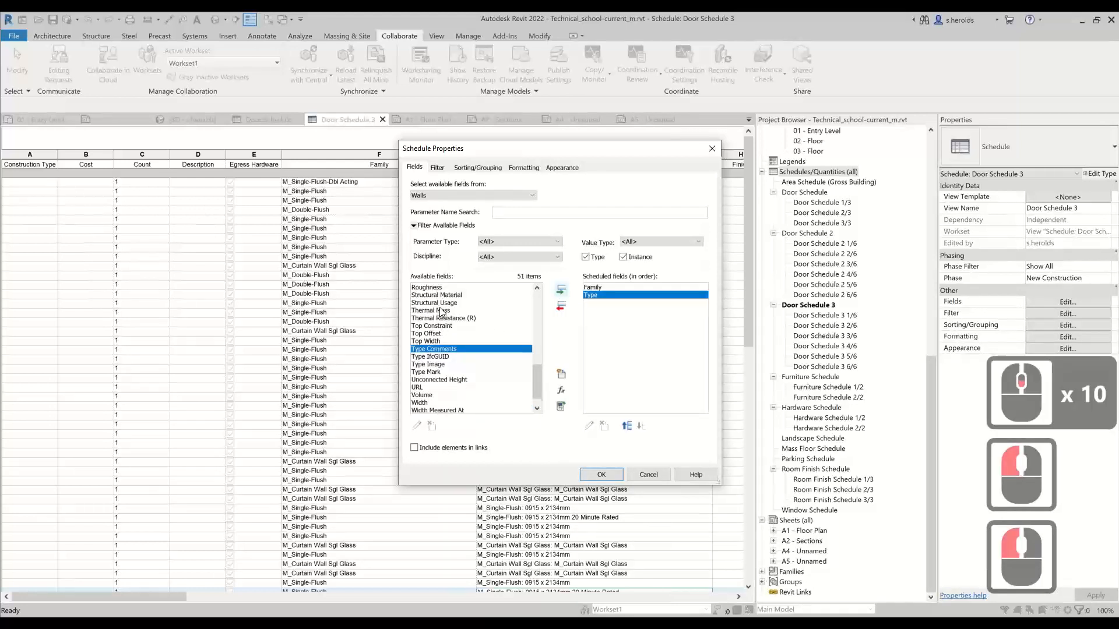
- Add the Workset and Length fields to the scheduled fields, placed after Type
{"action": "scroll", "coordinate": [434, 332], "scroll_direction": "up", "scroll_amount": 3}
{"action": "scroll", "coordinate": [434, 350], "scroll_direction": "down", "scroll_amount": 7}
{"action": "left_click", "coordinate": [423, 403]}
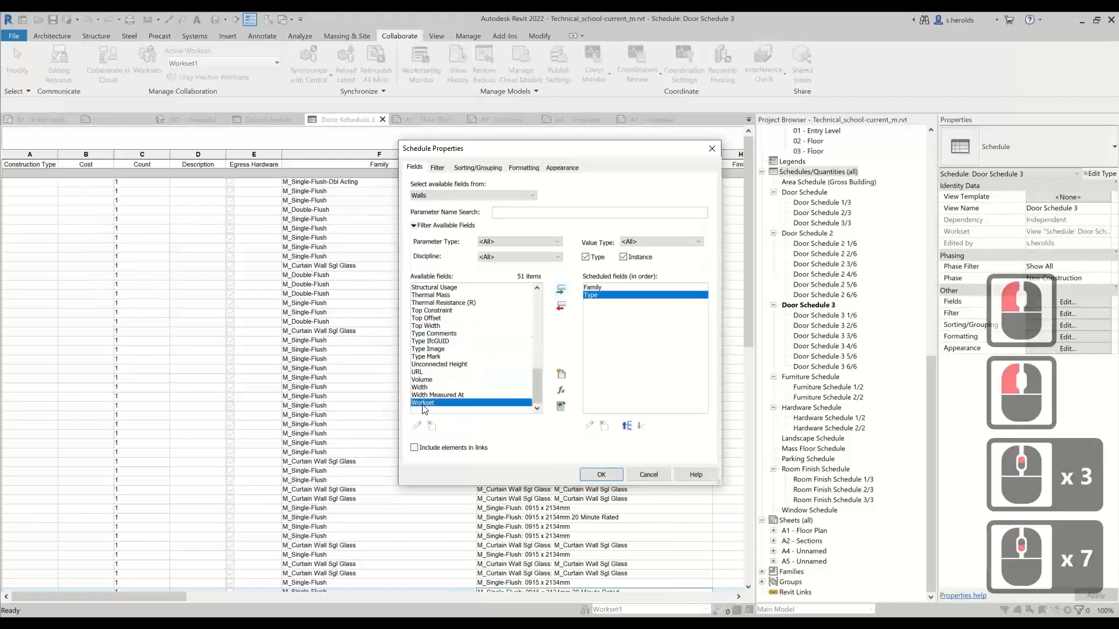
{"action": "left_click", "coordinate": [561, 290]}
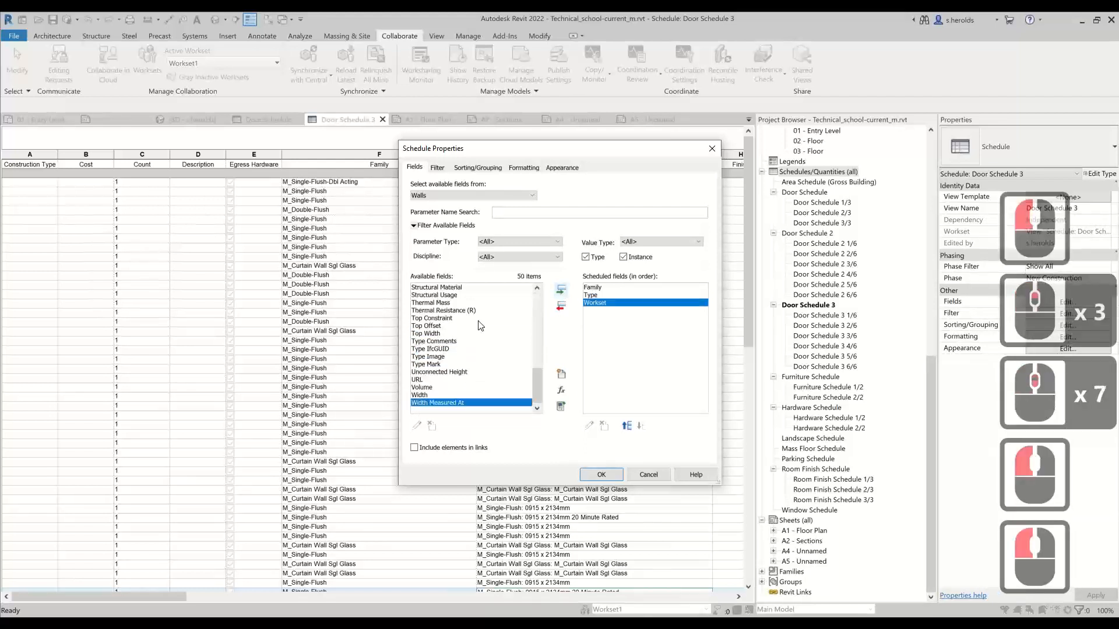
{"action": "scroll", "coordinate": [417, 347], "scroll_direction": "up", "scroll_amount": 3}
{"action": "left_click", "coordinate": [422, 342]}
{"action": "key", "text": "l"}
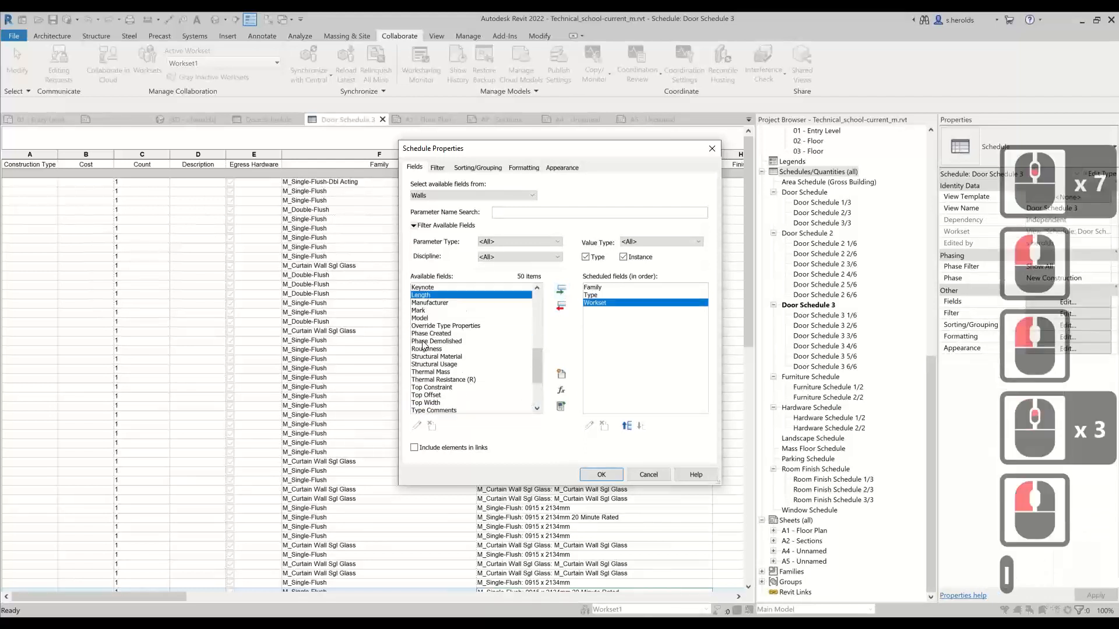
{"action": "left_click", "coordinate": [561, 289]}
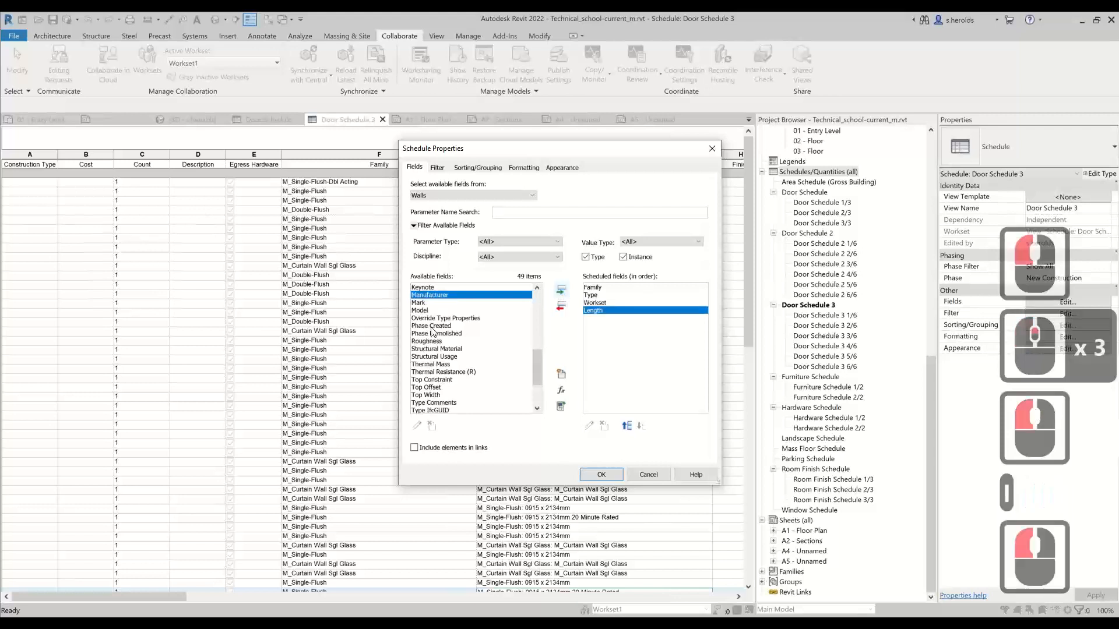
- Add the Mark field after Length in the scheduled fields and create the wall schedule
{"action": "scroll", "coordinate": [434, 336], "scroll_direction": "down", "scroll_amount": 2}
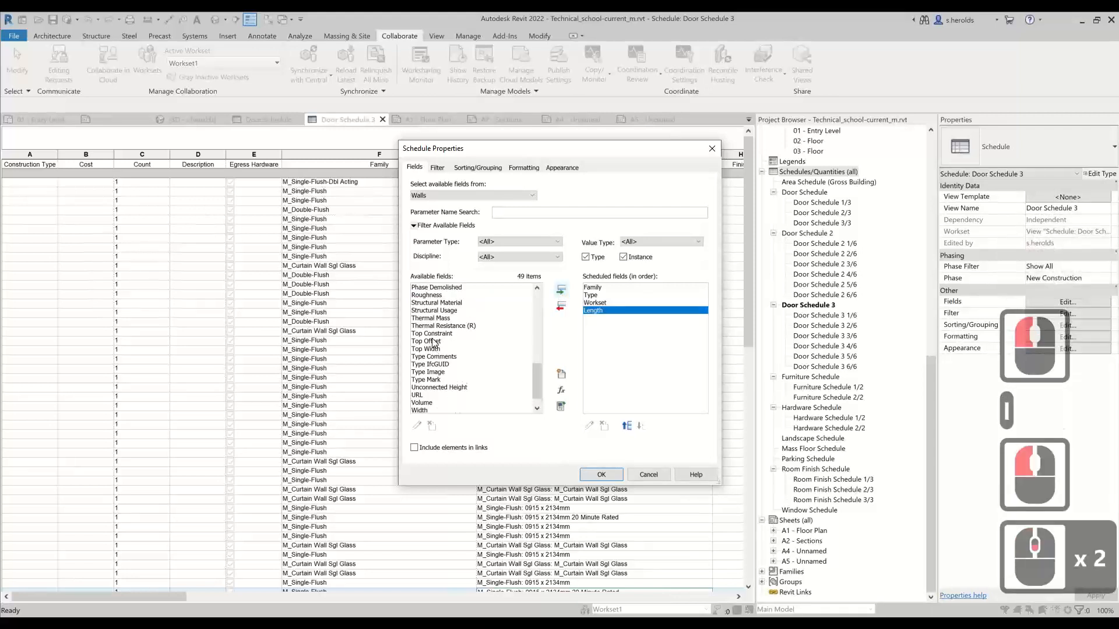
{"action": "scroll", "coordinate": [427, 350], "scroll_direction": "up", "scroll_amount": 1}
{"action": "scroll", "coordinate": [426, 350], "scroll_direction": "up", "scroll_amount": 5}
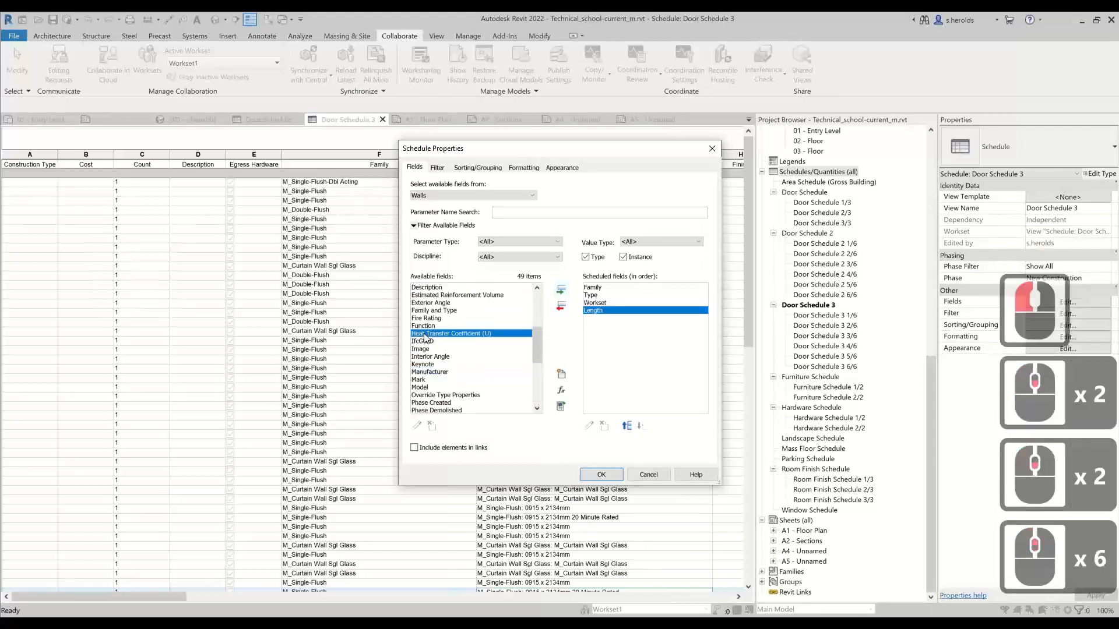
{"action": "left_click", "coordinate": [425, 338]}
{"action": "key", "text": "m"}
{"action": "left_click", "coordinate": [419, 379]}
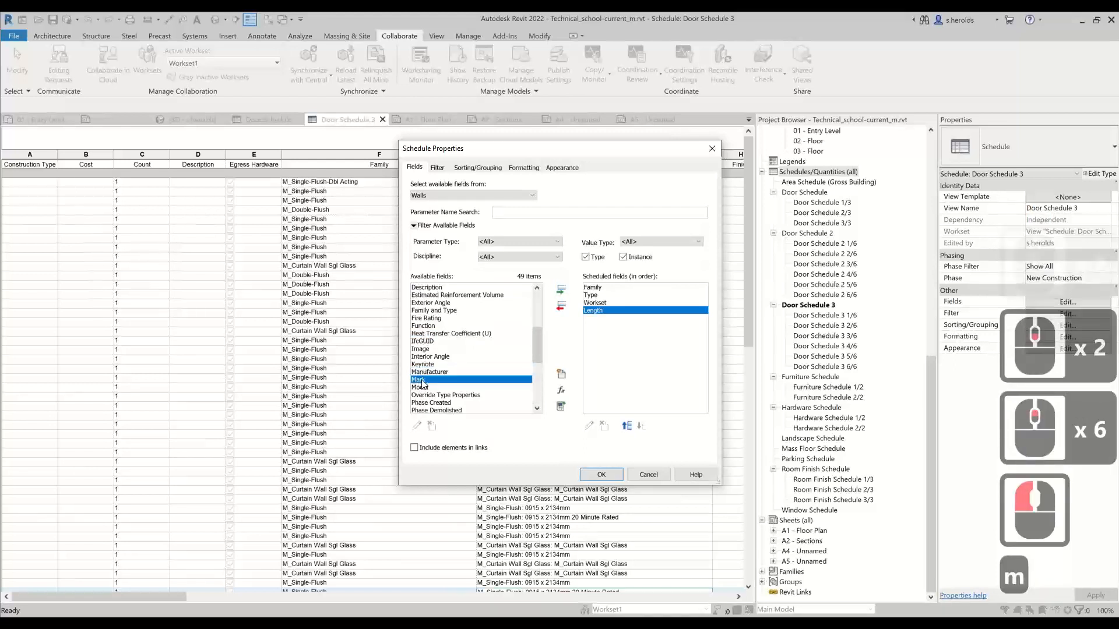
{"action": "left_click", "coordinate": [562, 290]}
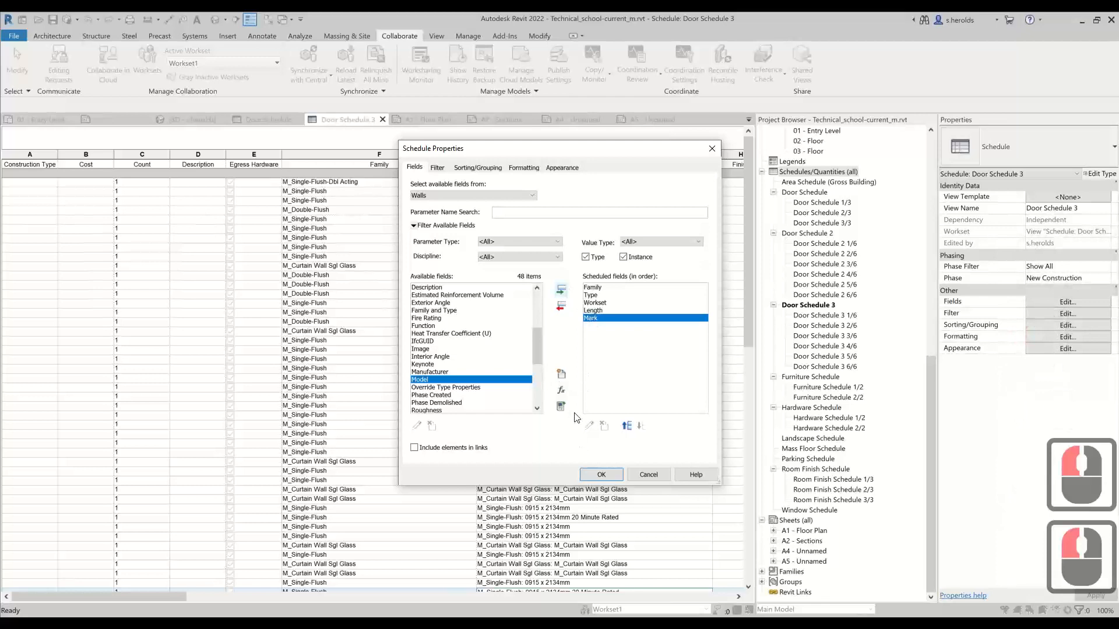
{"action": "left_click", "coordinate": [599, 473]}
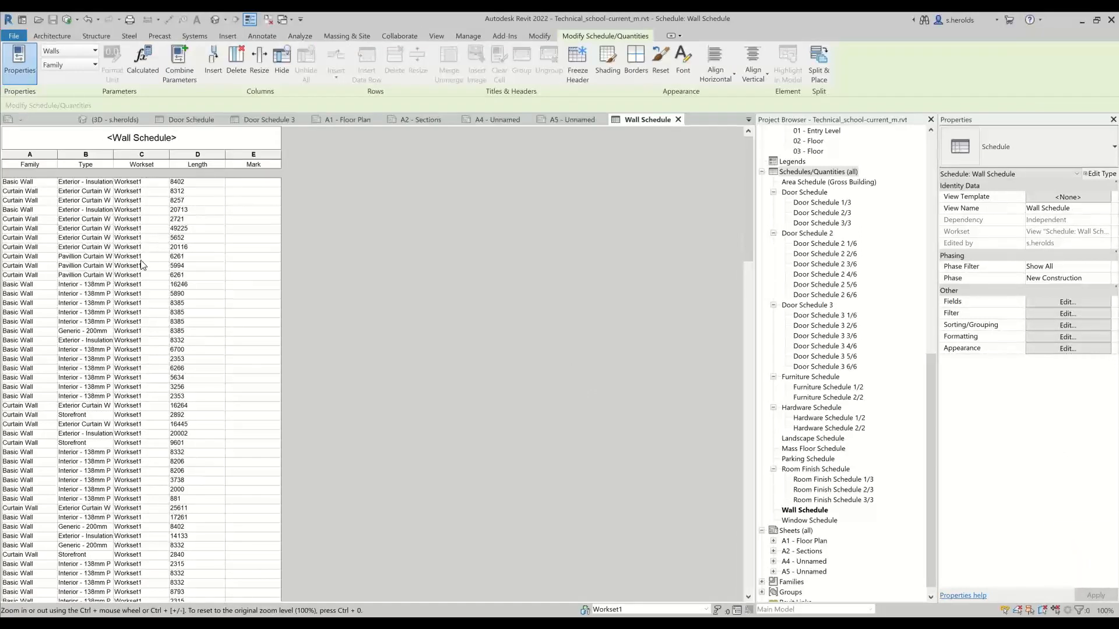
- Change the workset of the curtain wall with length 49225 to Shared Levels and Grids in the wall schedule
{"action": "left_click", "coordinate": [143, 229]}
{"action": "left_click", "coordinate": [143, 229]}
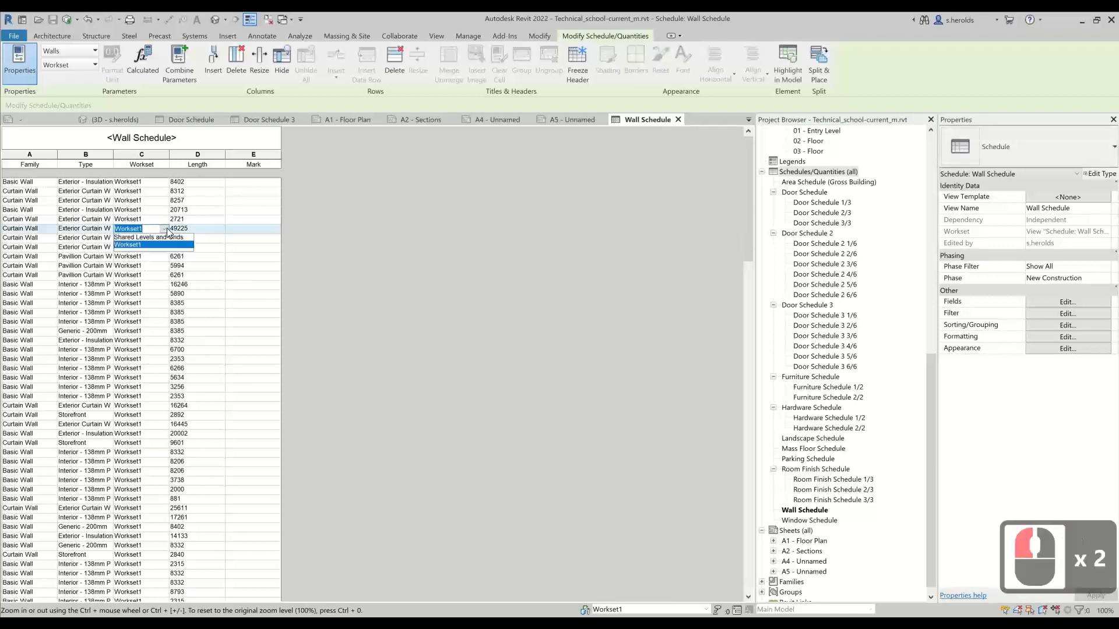
{"action": "left_click", "coordinate": [137, 246]}
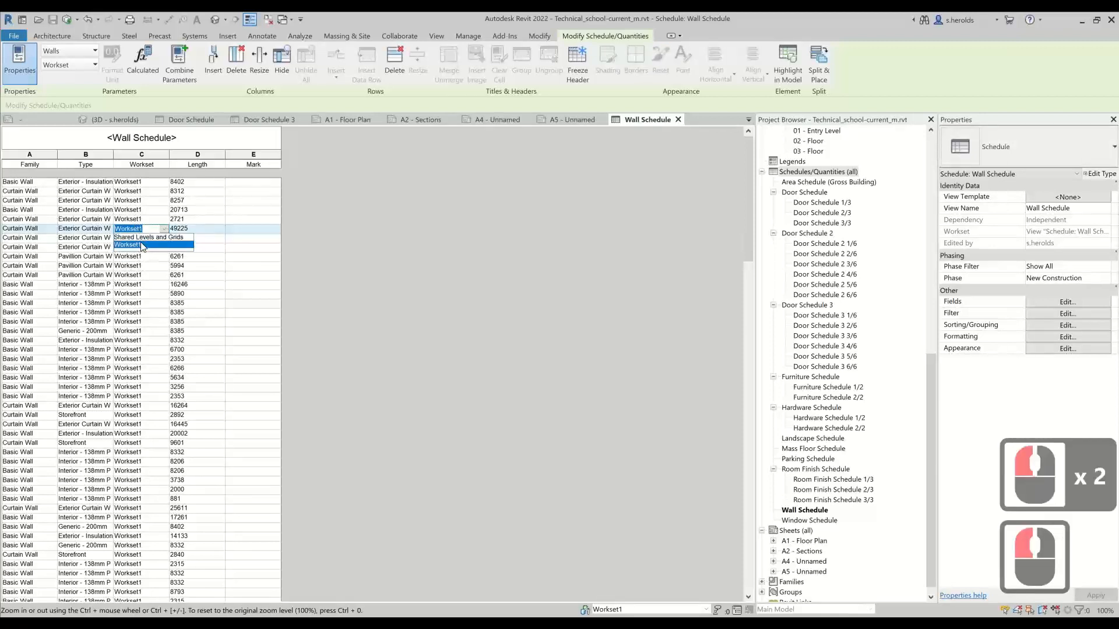
{"action": "left_click", "coordinate": [142, 245]}
{"action": "left_click", "coordinate": [163, 229]}
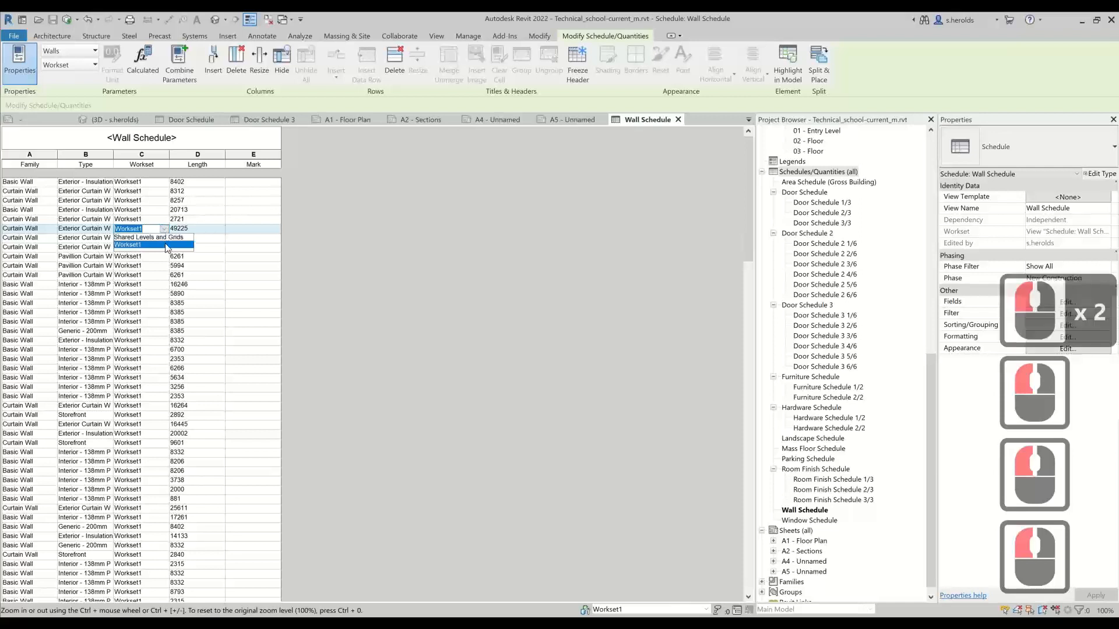
{"action": "left_click", "coordinate": [151, 244]}
{"action": "left_click", "coordinate": [30, 191]}
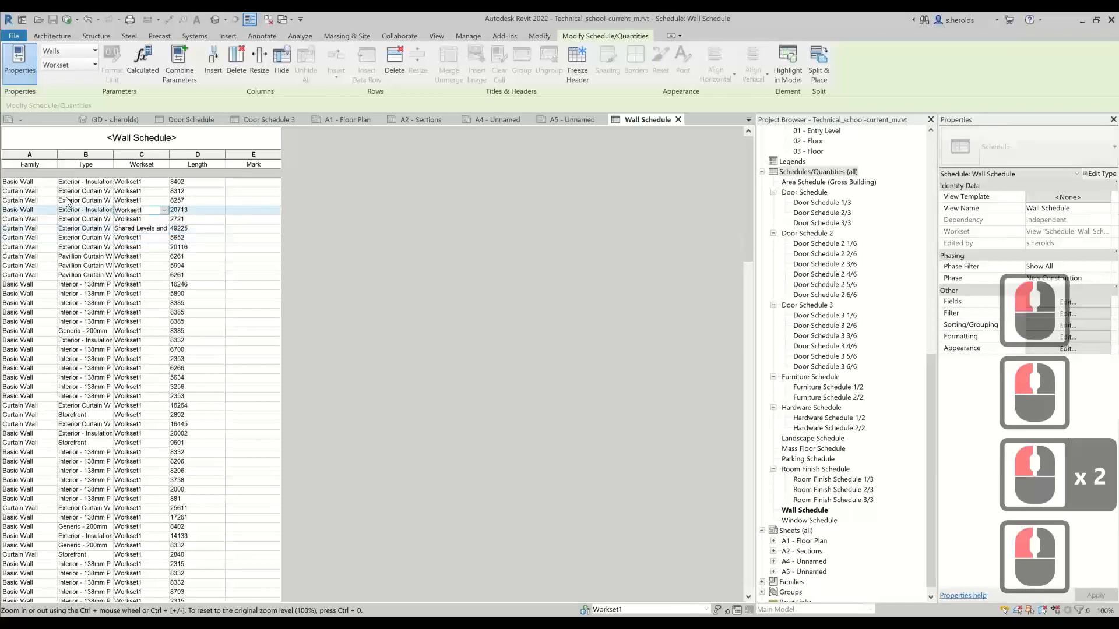
{"action": "left_click_drag", "start_coordinate": [29, 190], "coordinate": [32, 313]}
{"action": "triple_click", "coordinate": [146, 228]}
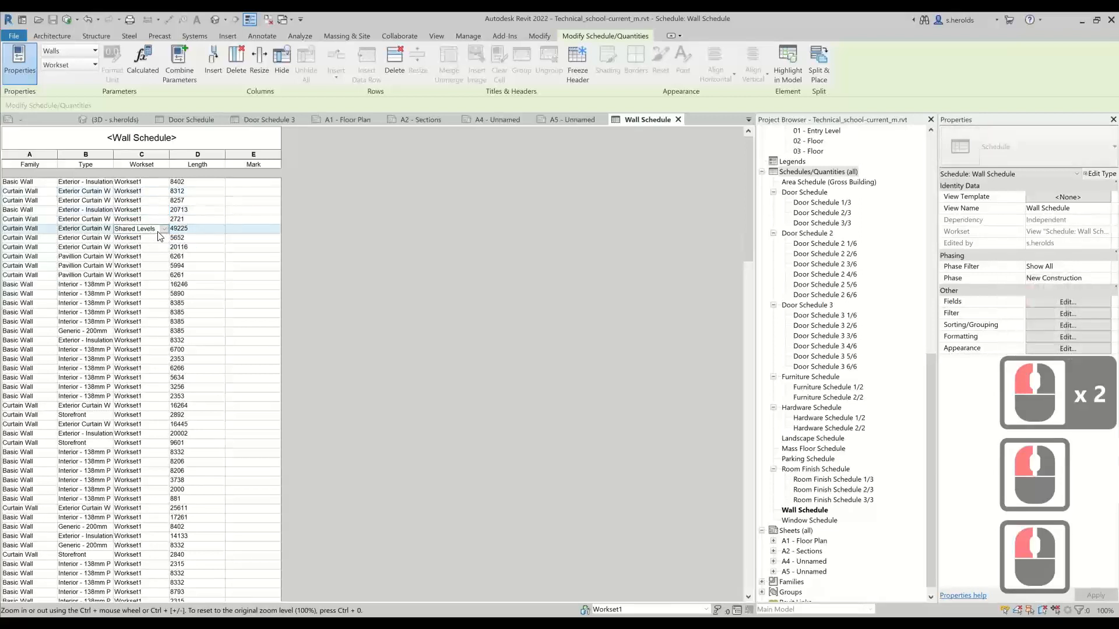
- Select fifteen consecutive walls in the schedule's Family column, check their Workset property from the A1 - Floor Plan sheet, and return to the wall schedule
{"action": "left_click_drag", "start_coordinate": [27, 201], "coordinate": [29, 293]}
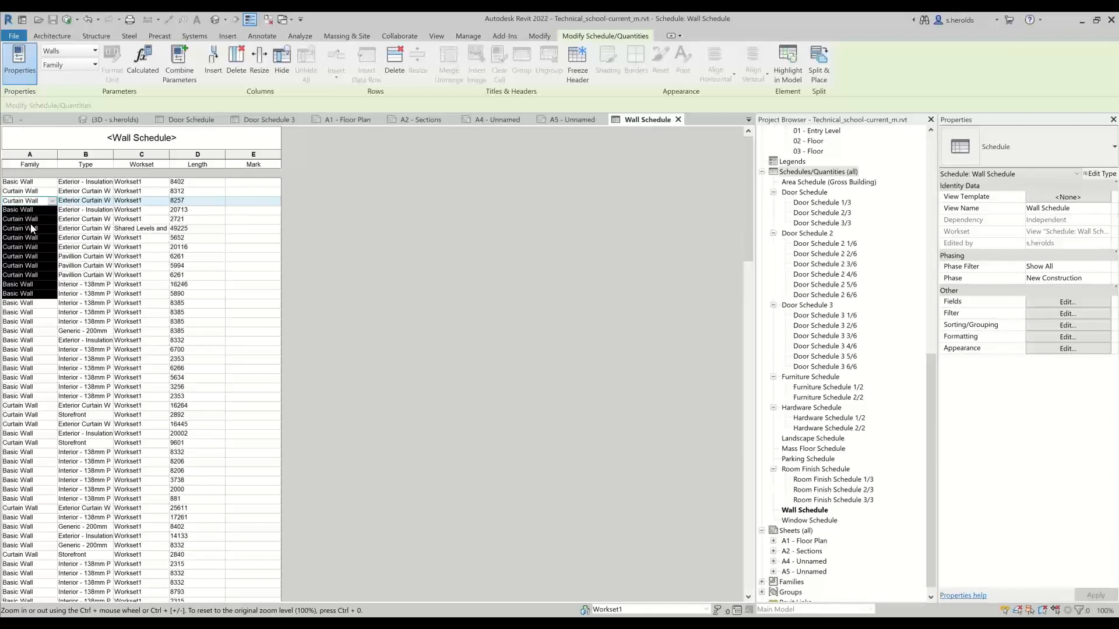
{"action": "left_click_drag", "start_coordinate": [12, 304], "coordinate": [17, 434]}
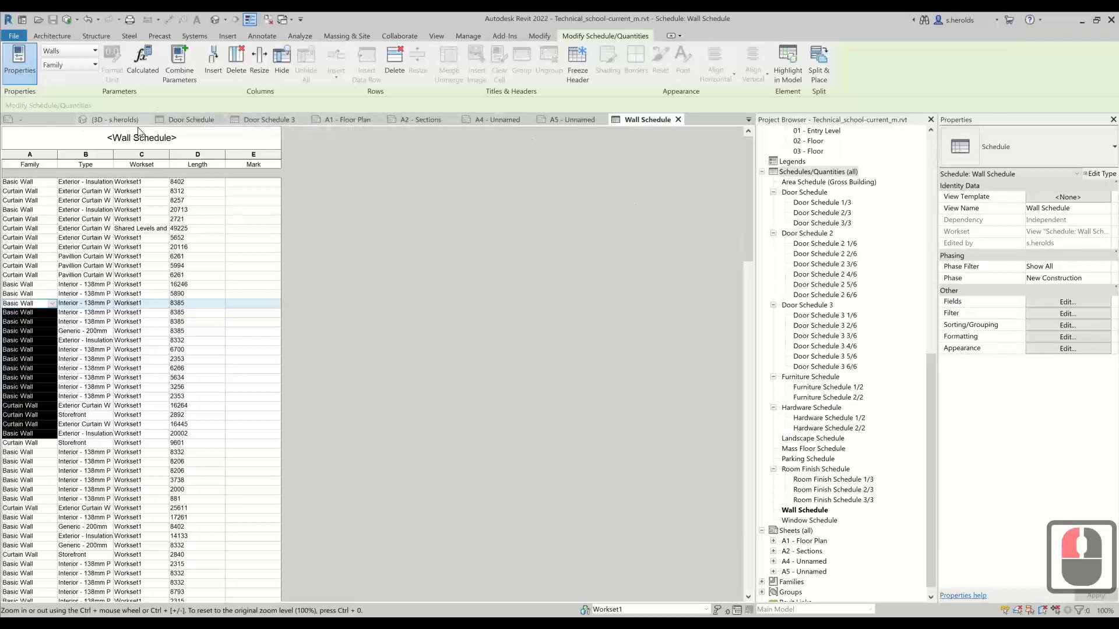
{"action": "left_click", "coordinate": [344, 119]}
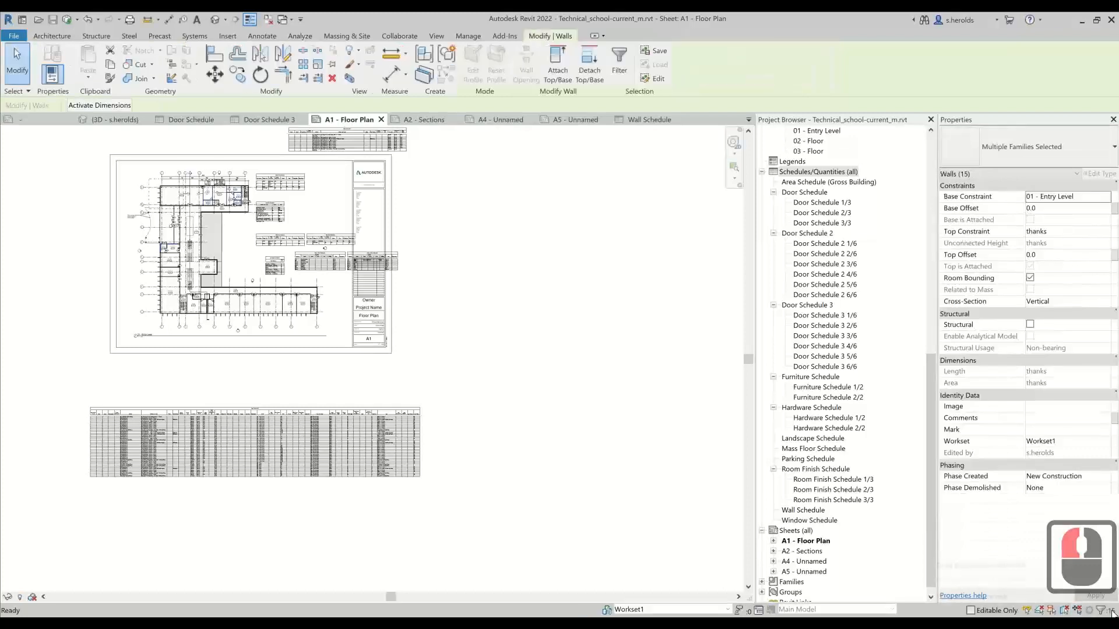
{"action": "left_click", "coordinate": [1103, 446]}
{"action": "left_click", "coordinate": [1103, 446]}
{"action": "key", "text": "Escape"}
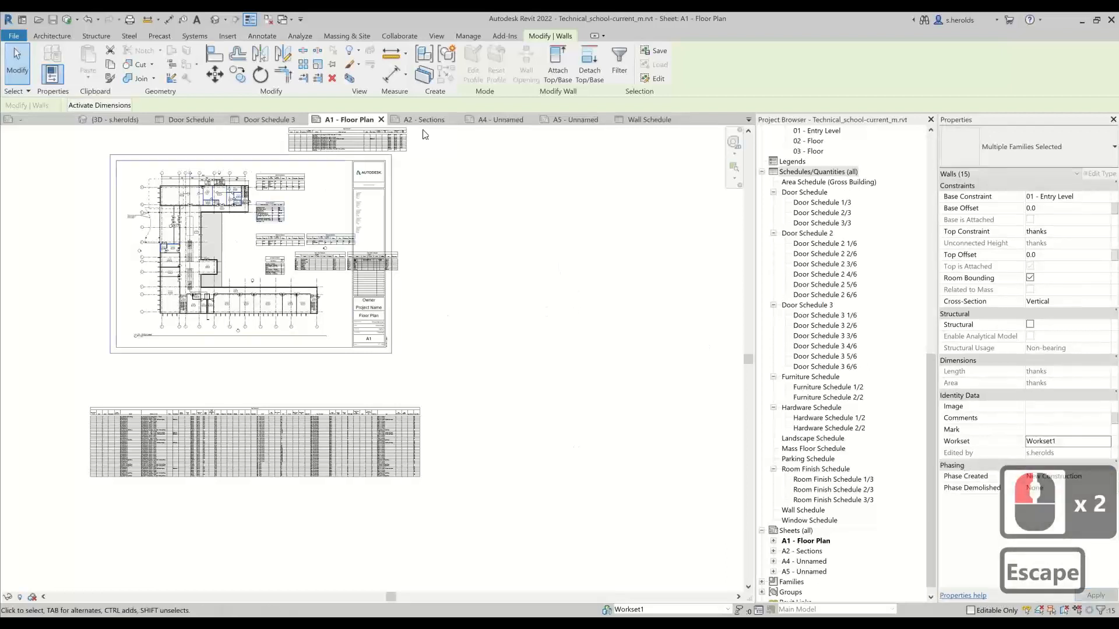
{"action": "left_click", "coordinate": [632, 121]}
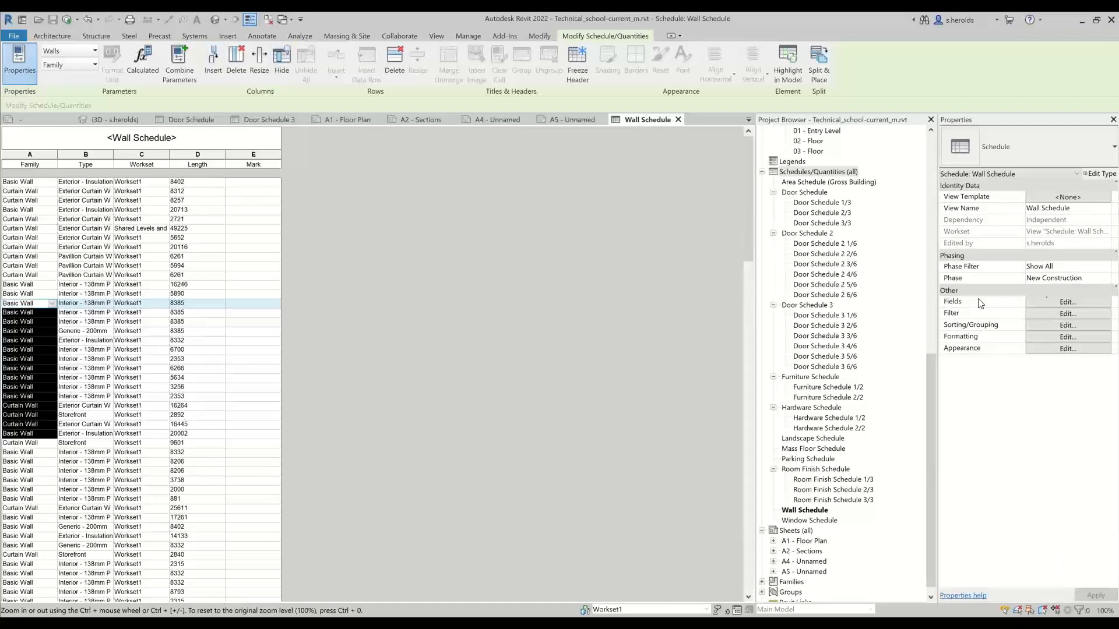
- Open the wall schedule's filter settings and examine which fields it can be filtered by
{"action": "left_click", "coordinate": [1038, 313]}
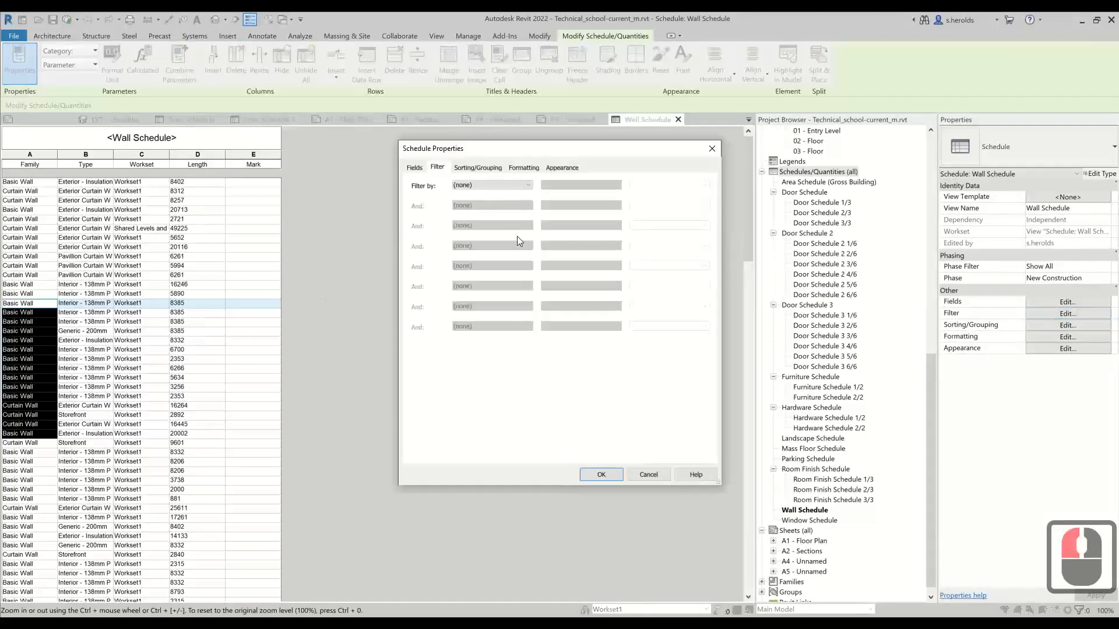
{"action": "left_click", "coordinate": [528, 186]}
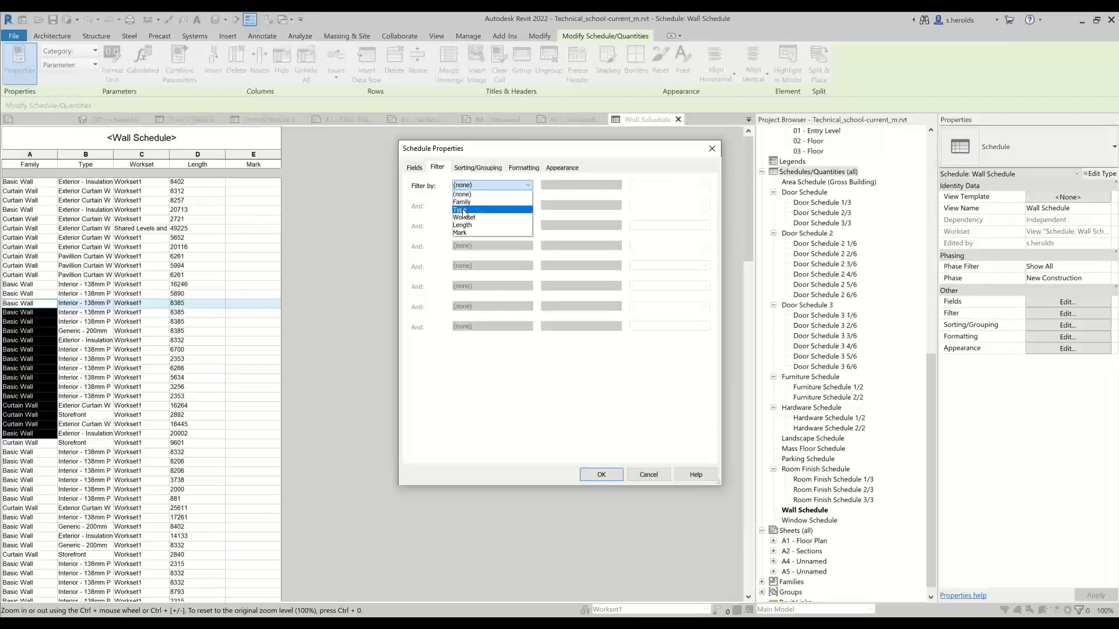
{"action": "left_click", "coordinate": [583, 186]}
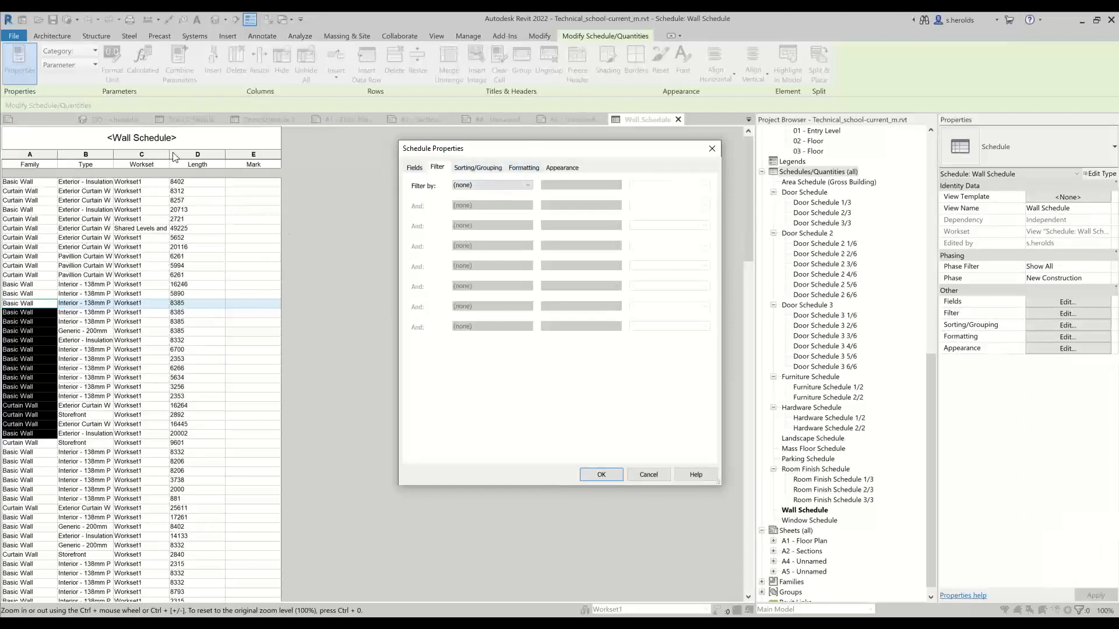
- Set the Mark field's multiple values indication to display custom text with a first name, and apply the schedule properties
{"action": "left_click", "coordinate": [522, 168]}
{"action": "left_click", "coordinate": [420, 224]}
{"action": "left_click", "coordinate": [421, 226]}
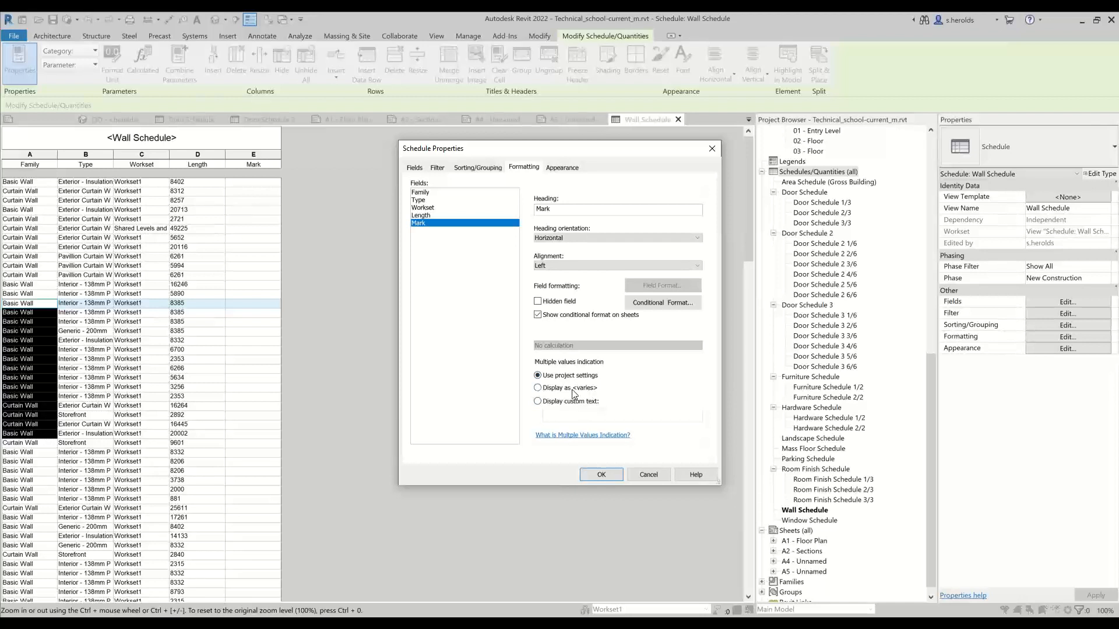
{"action": "left_click", "coordinate": [537, 402]}
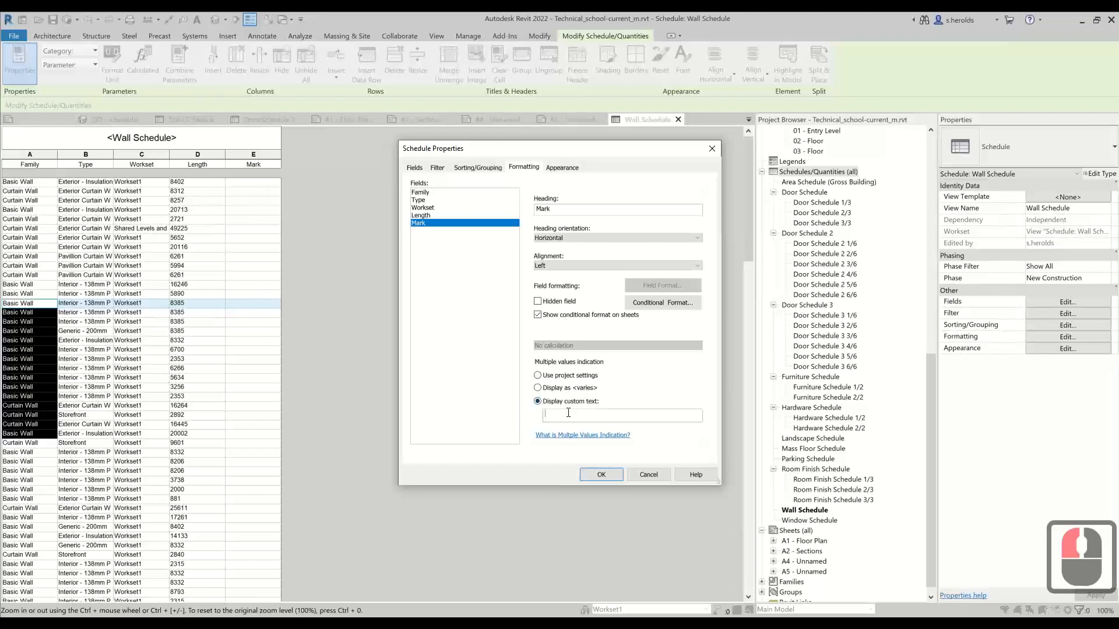
{"action": "type", "text": "Steve"}
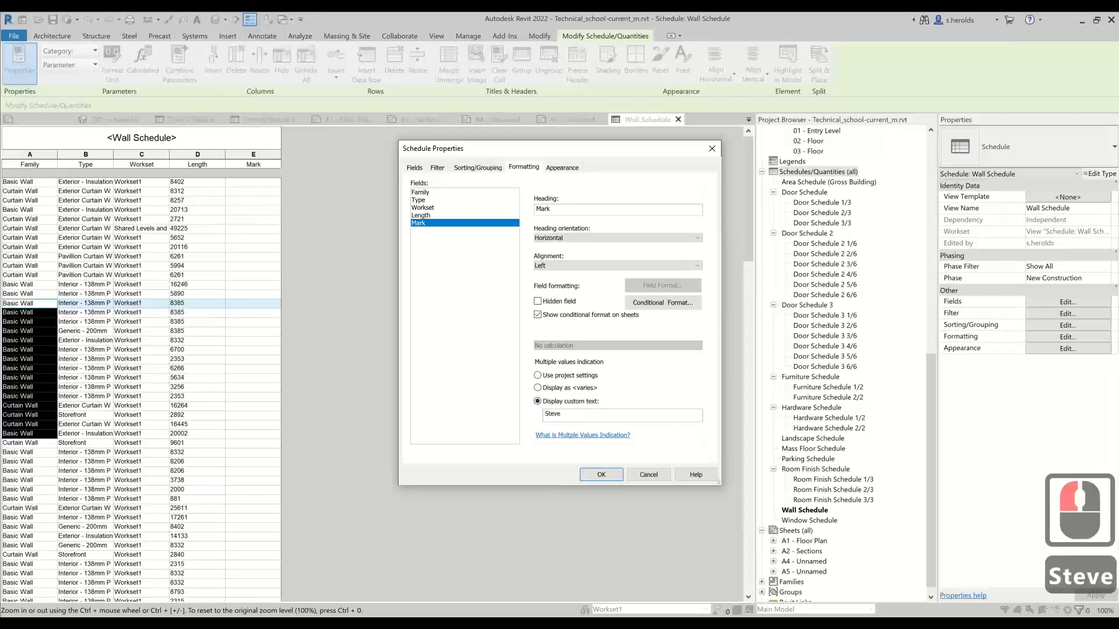
{"action": "left_click", "coordinate": [584, 376]}
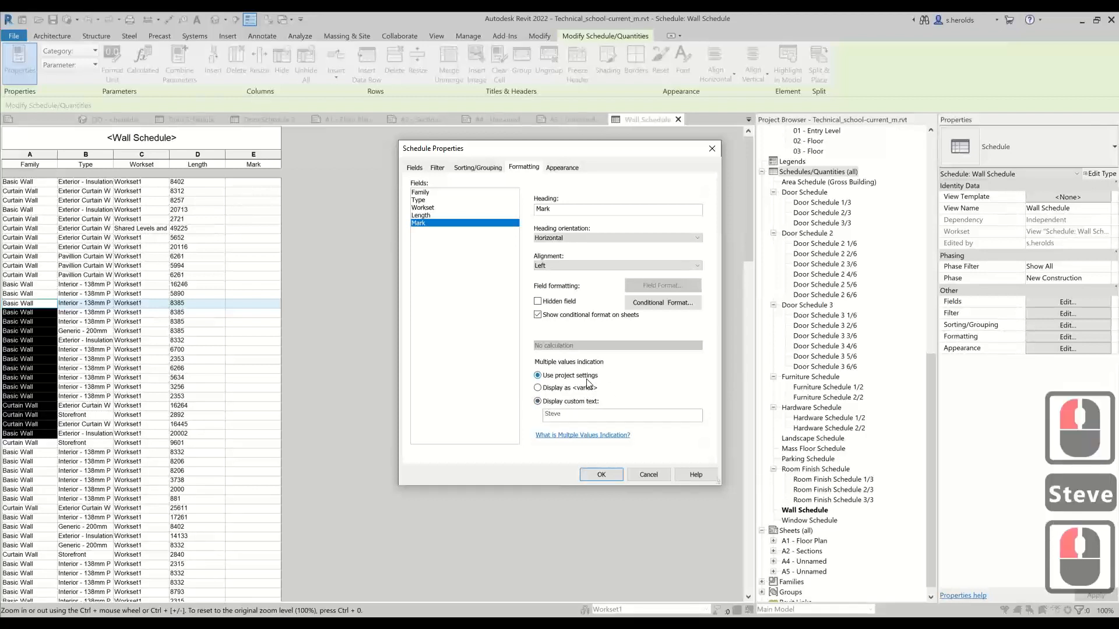
{"action": "left_click", "coordinate": [537, 401]}
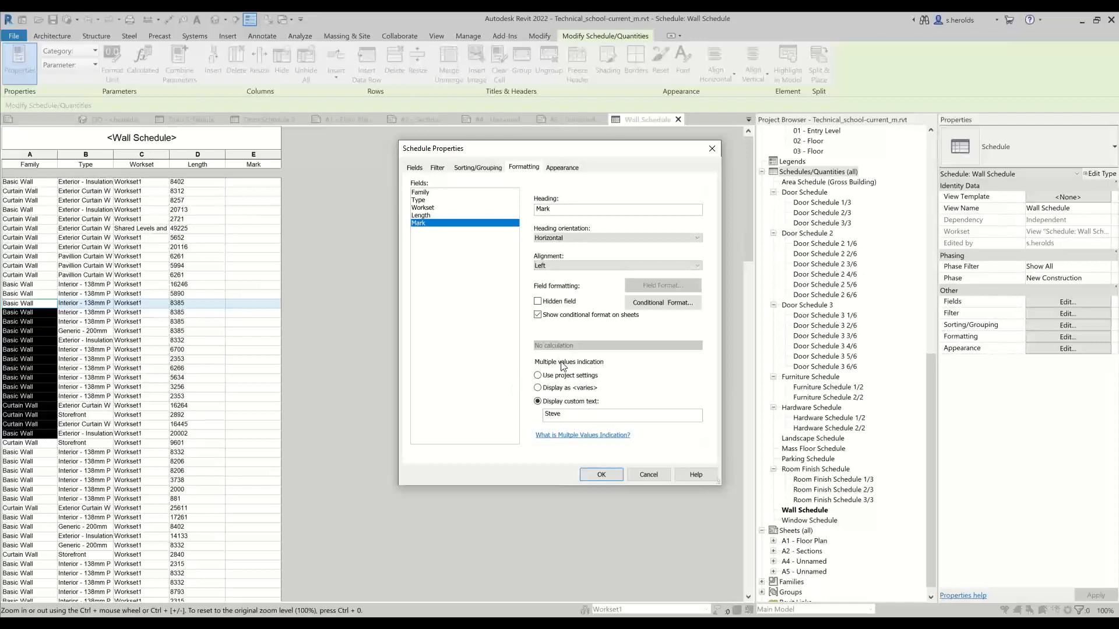
{"action": "left_click", "coordinate": [583, 477]}
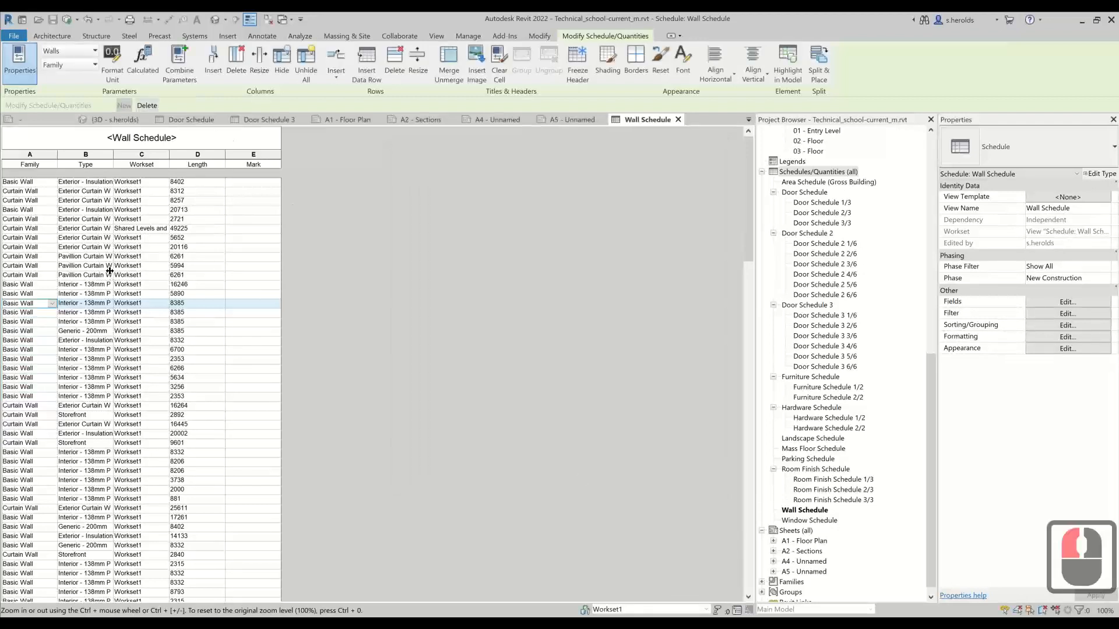
- Enter the mark "a" for the first wall in the schedule
{"action": "left_click", "coordinate": [252, 183]}
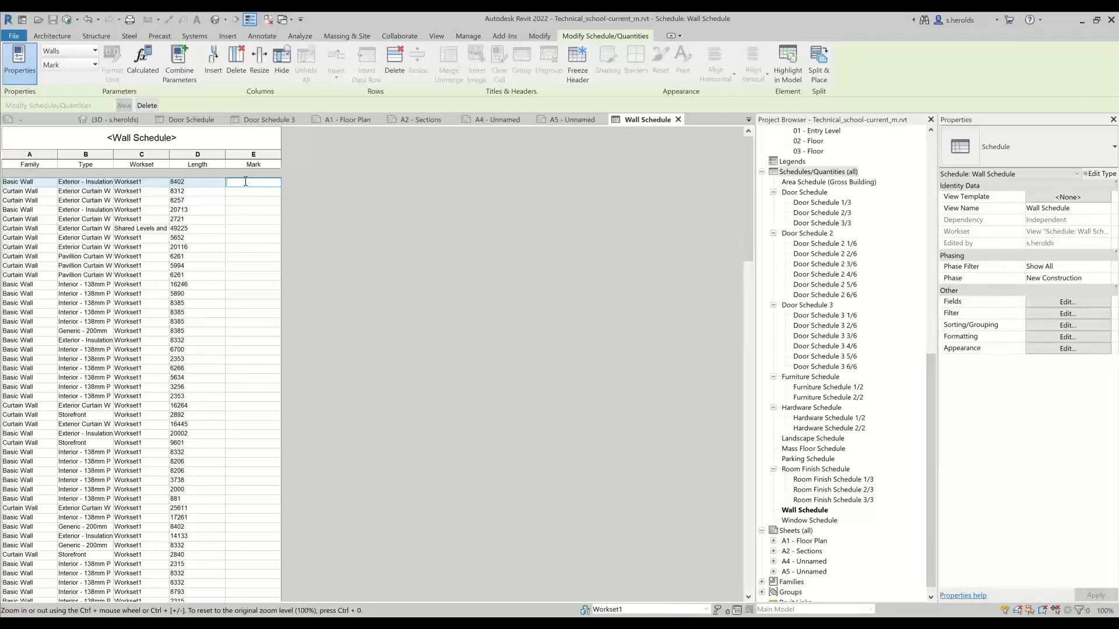
{"action": "type", "text": "a"}
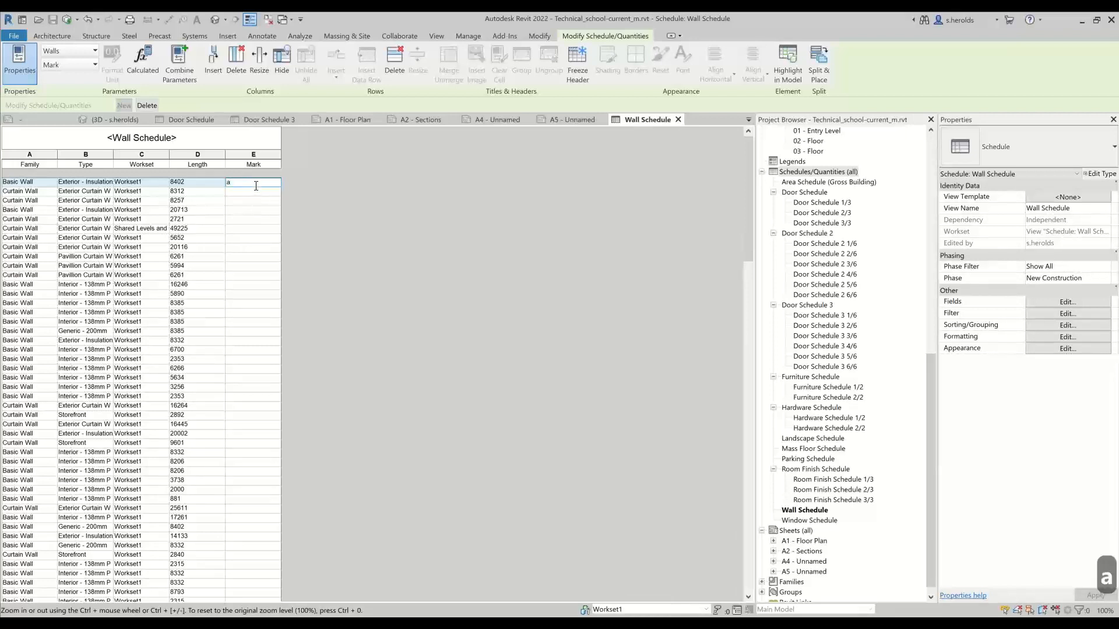
{"action": "double_click", "coordinate": [227, 183]}
{"action": "key", "text": "ctrl+a"}
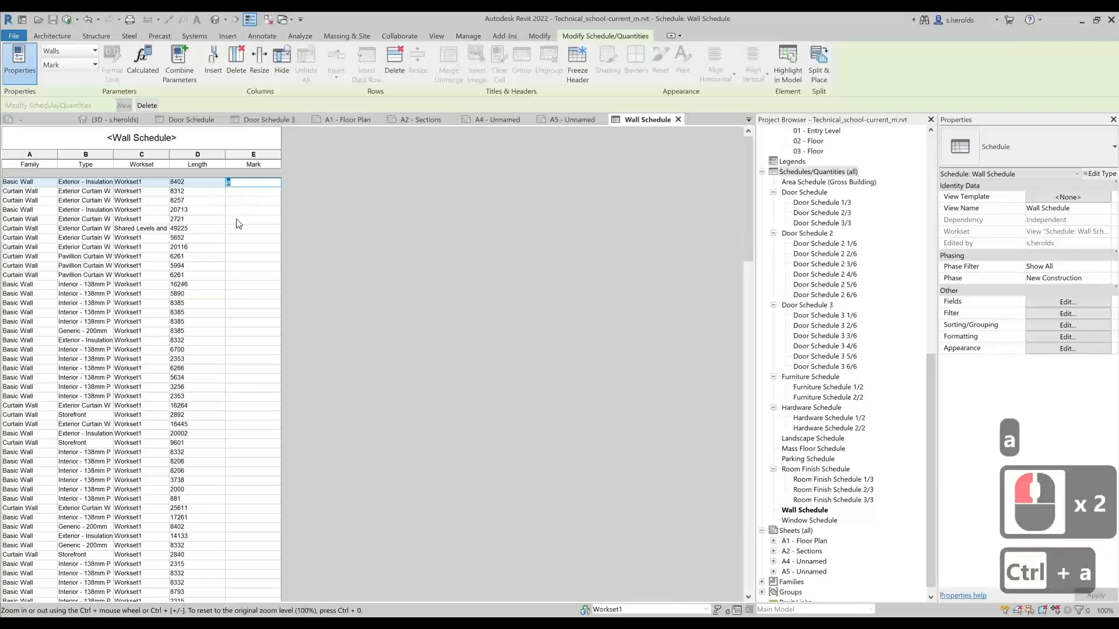
{"action": "left_click", "coordinate": [237, 220]}
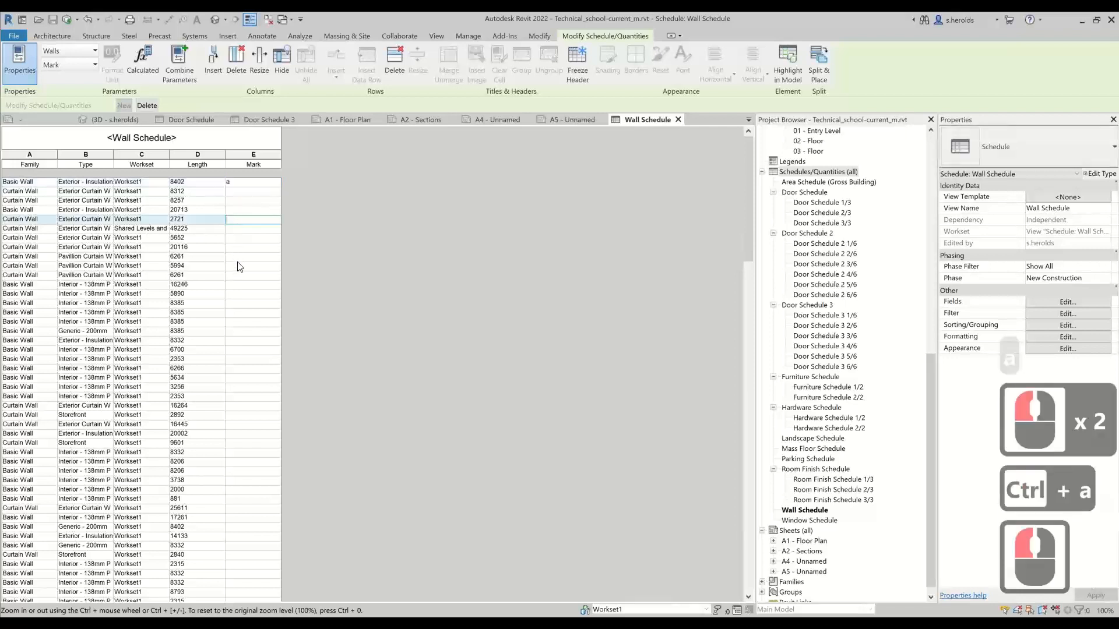
{"action": "type", "text": "Coffee Roaster"}
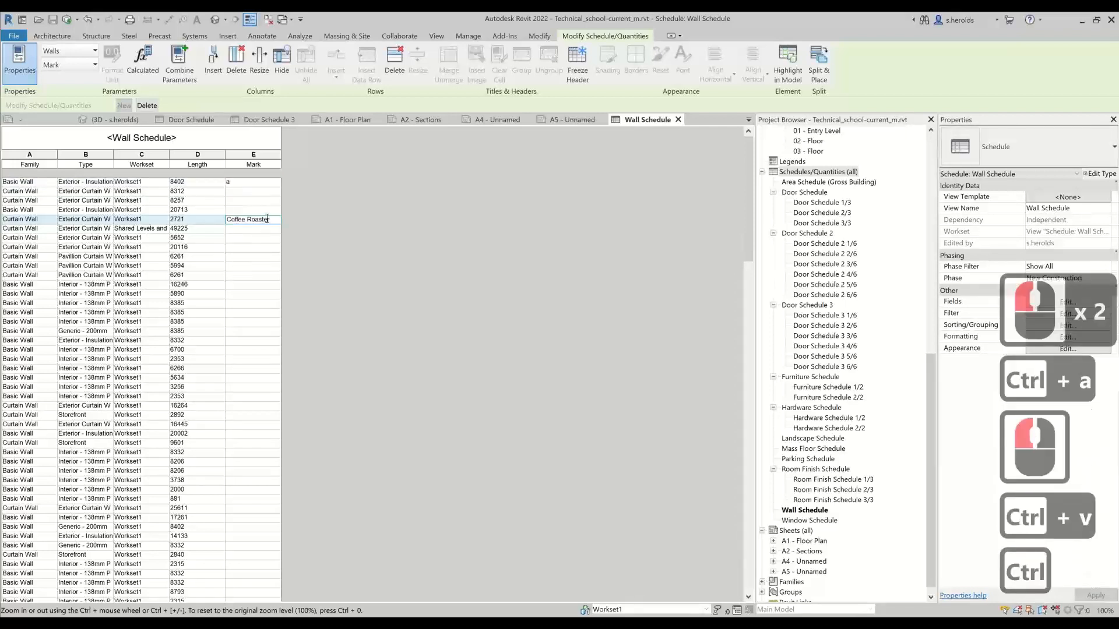
{"action": "left_click_drag", "start_coordinate": [267, 219], "coordinate": [225, 220]}
{"action": "key", "text": "BackSpace"}
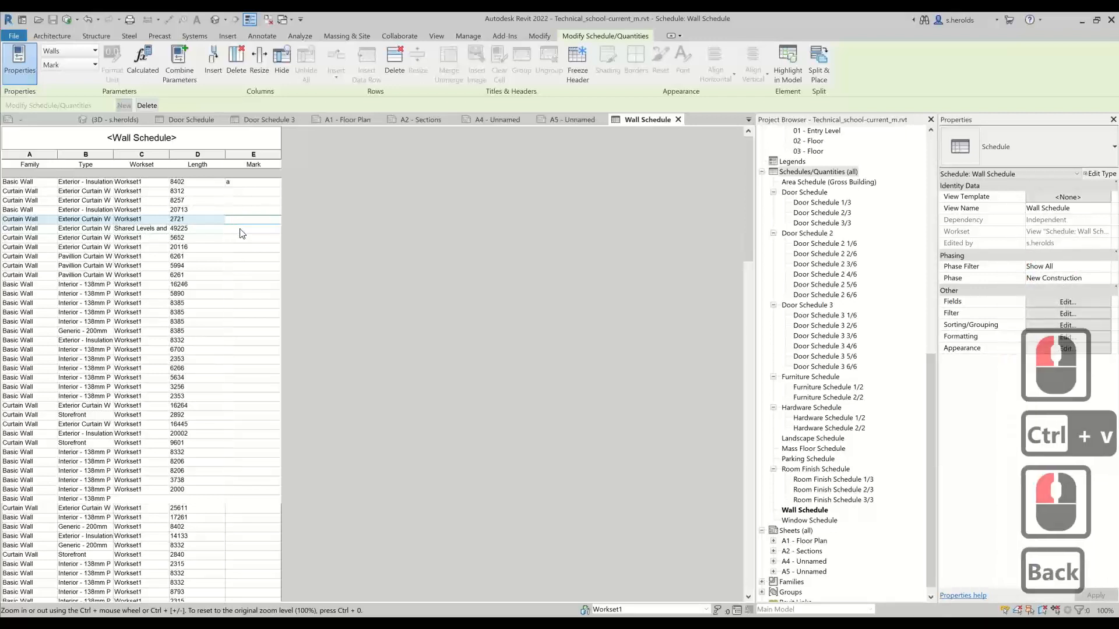
{"action": "left_click", "coordinate": [241, 229]}
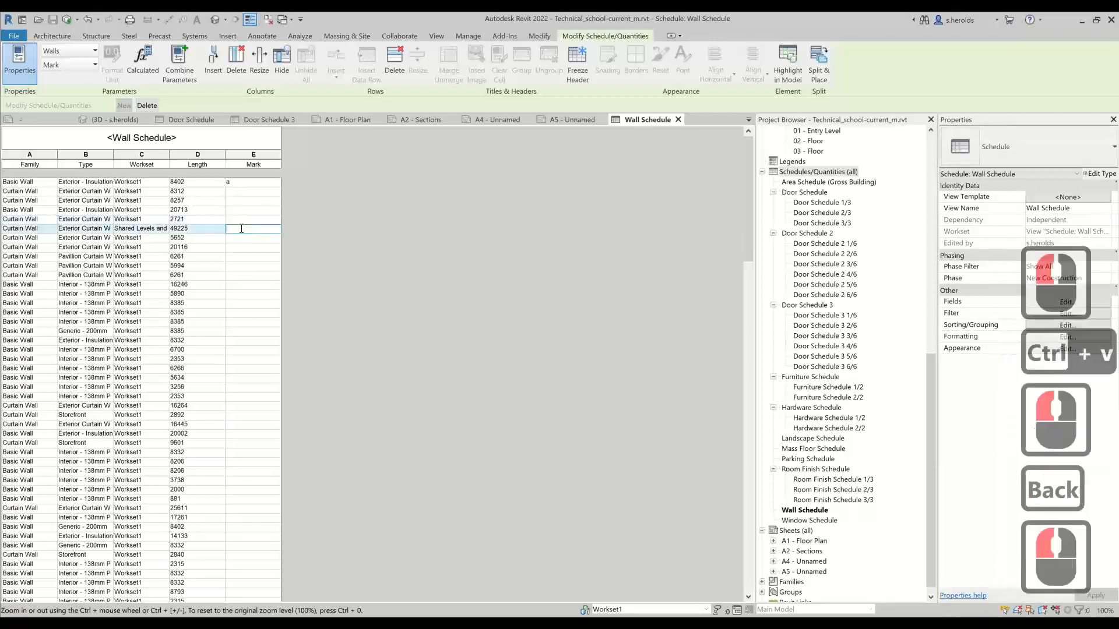
- Copy the first wall's mark "a" to the walls with lengths 8257, 5994 and 6700
{"action": "left_click", "coordinate": [245, 187]}
{"action": "left_click", "coordinate": [243, 184]}
{"action": "left_click", "coordinate": [243, 183]}
{"action": "left_click_drag", "start_coordinate": [241, 182], "coordinate": [218, 184]}
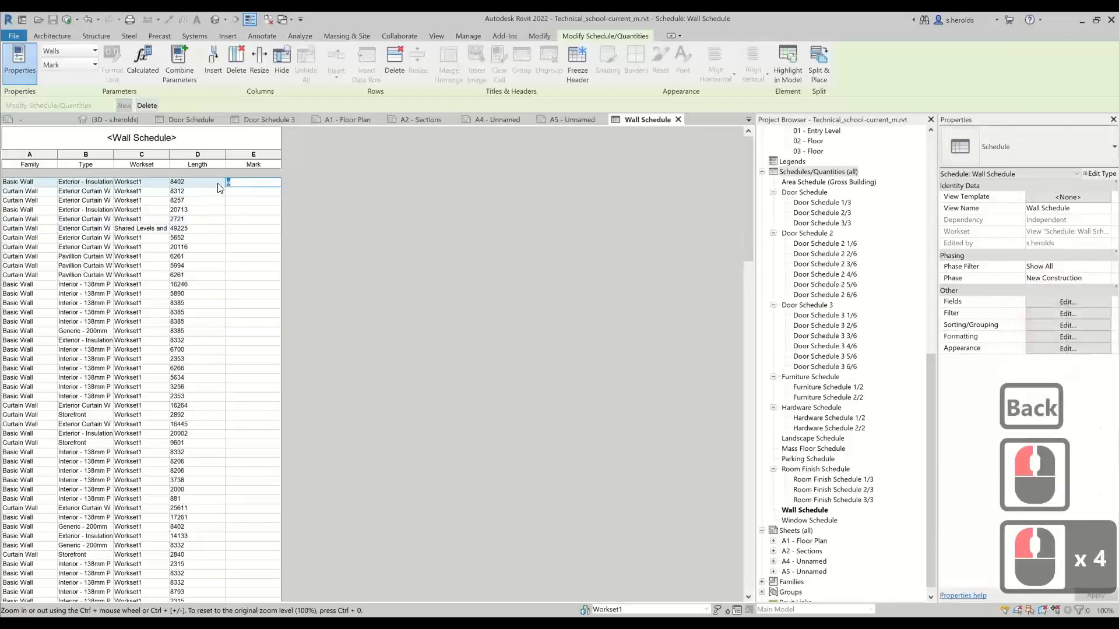
{"action": "key", "text": "ctrl+c"}
{"action": "left_click", "coordinate": [239, 200]}
{"action": "key", "text": "ctrl+v"}
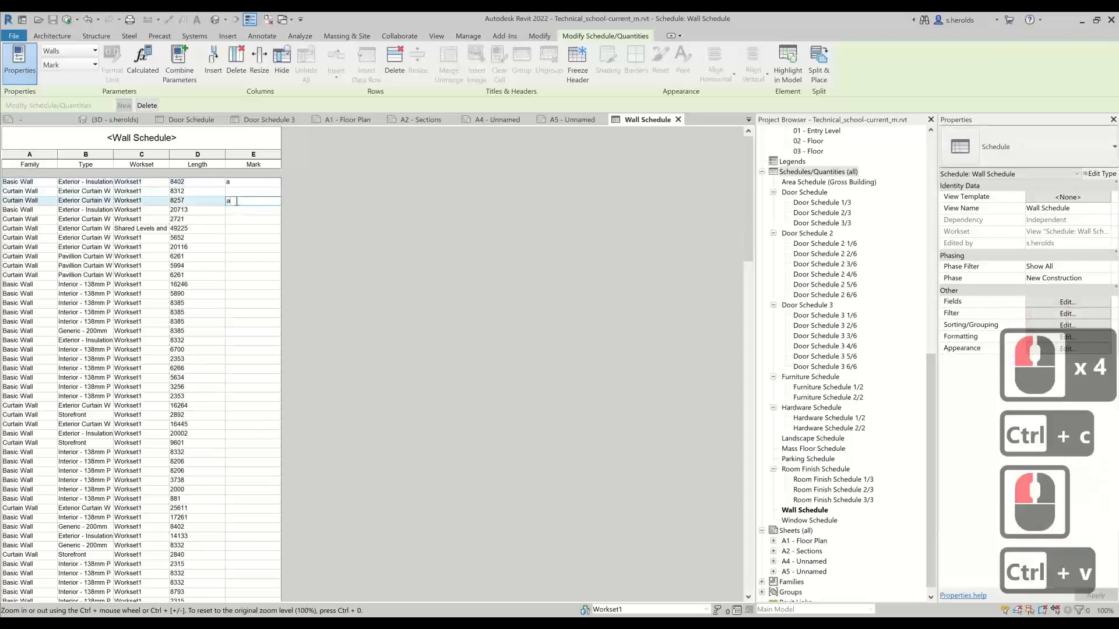
{"action": "left_click", "coordinate": [239, 228]}
{"action": "key", "text": "ctrl+v"}
{"action": "left_click", "coordinate": [236, 265]}
{"action": "key", "text": "ctrl+v"}
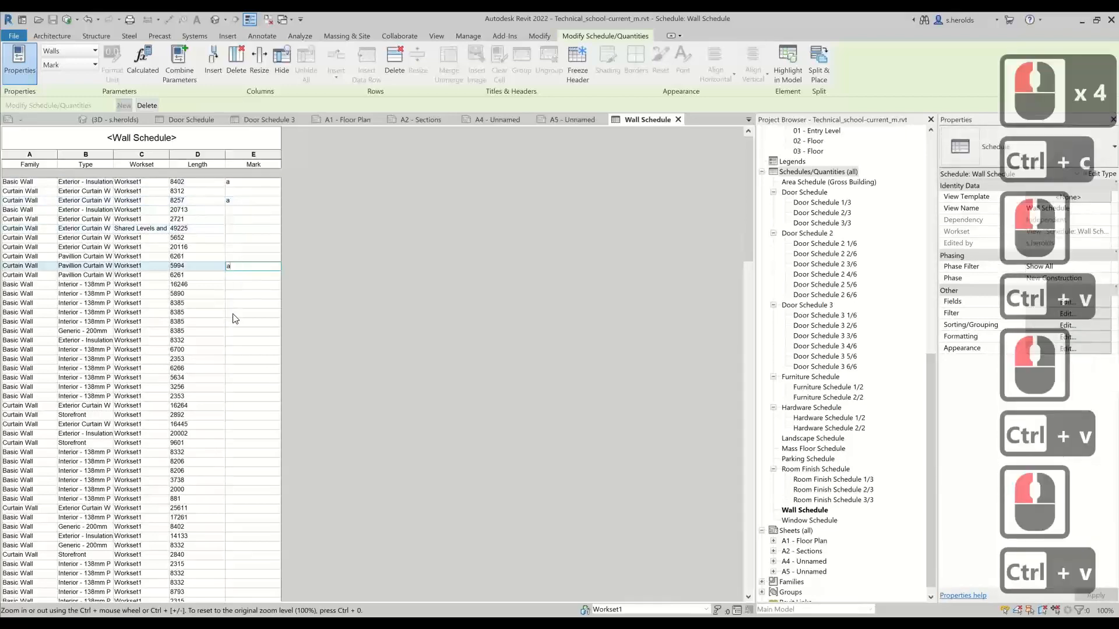
{"action": "left_click", "coordinate": [236, 350]}
{"action": "key", "text": "ctrl+v"}
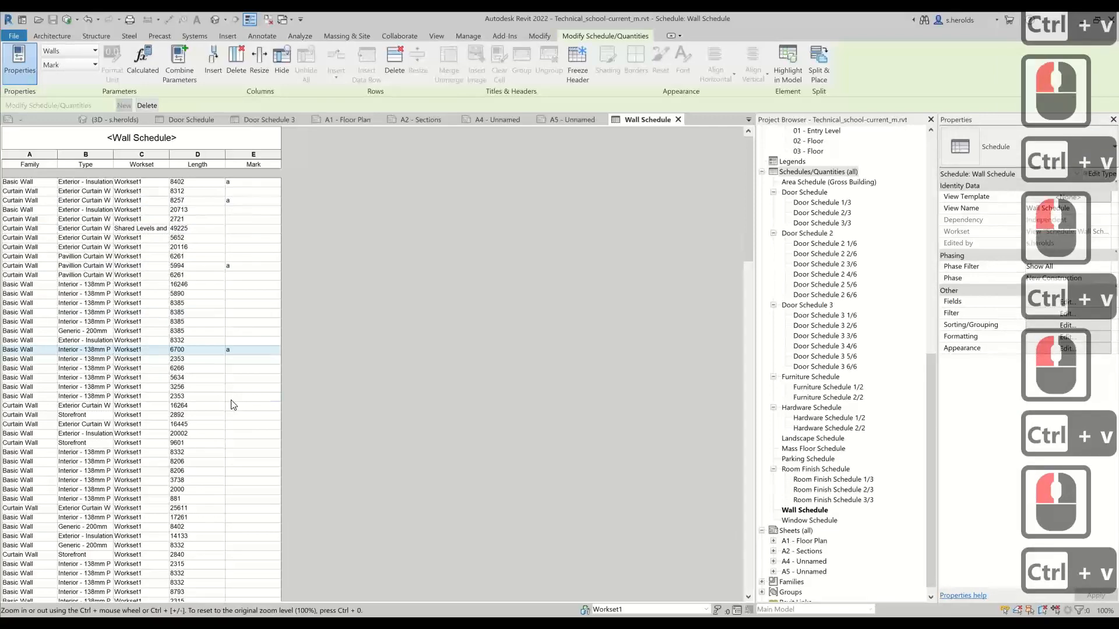
- Copy the mark "a" to the interior wall with length 6266
{"action": "left_click", "coordinate": [247, 369]}
{"action": "key", "text": "ctrl+v"}
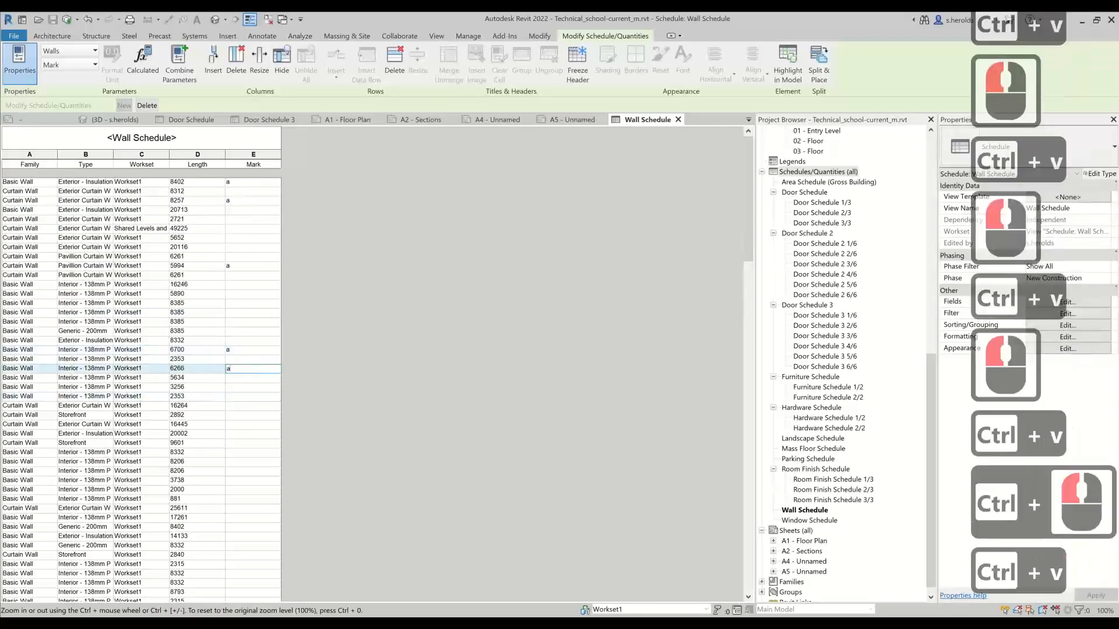
{"action": "left_click", "coordinate": [254, 238]}
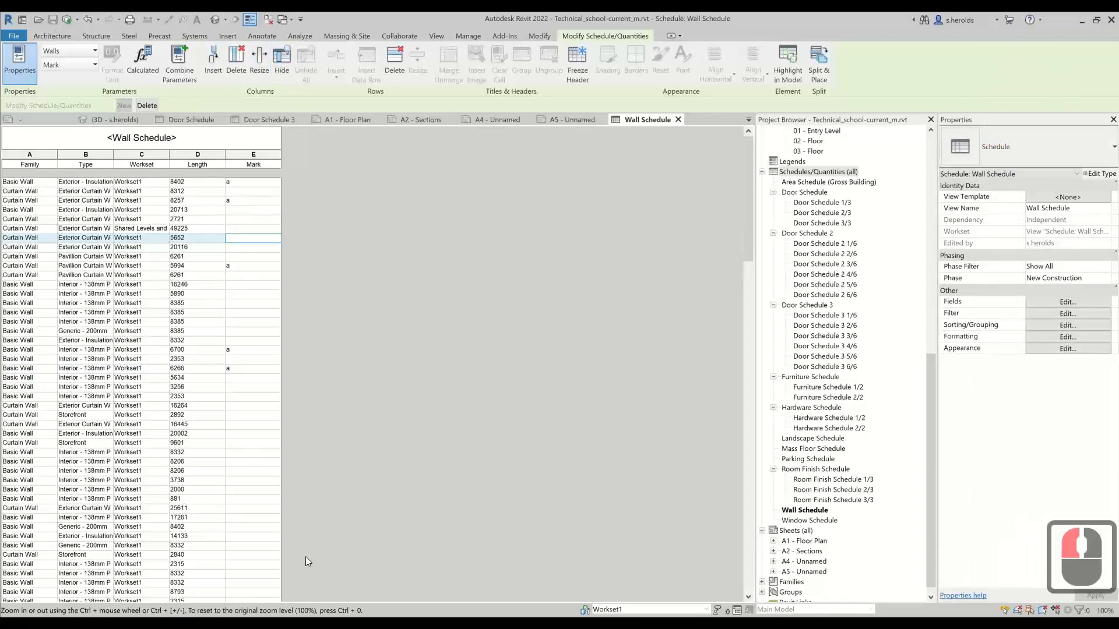
- Sort the wall schedule by Family in ascending order and turn off itemizing every instance
{"action": "left_click", "coordinate": [1065, 324]}
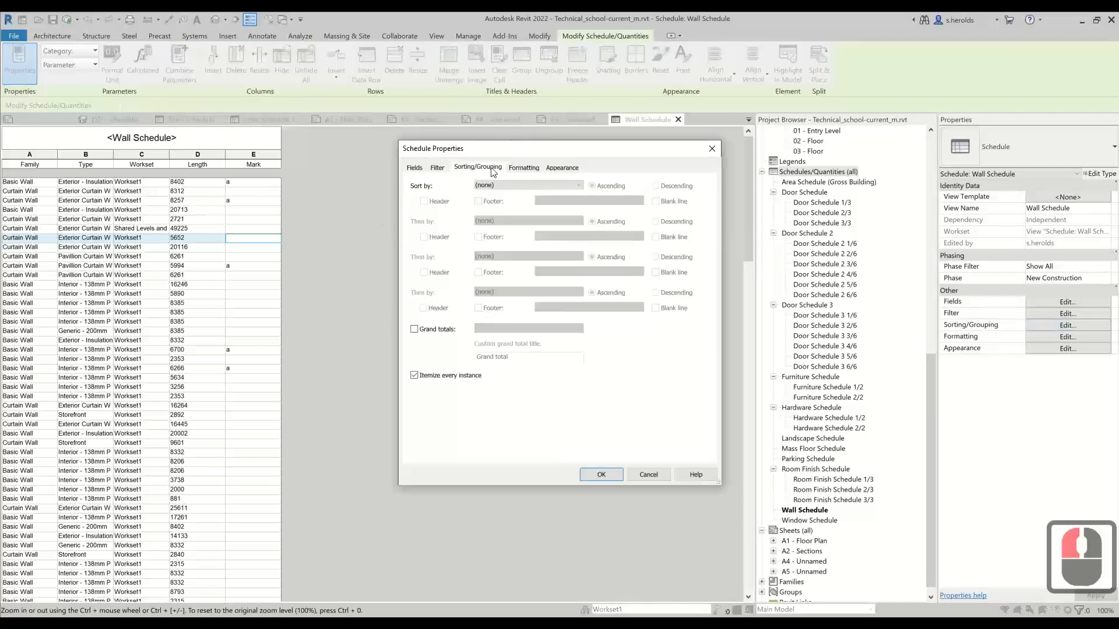
{"action": "left_click", "coordinate": [521, 169]}
{"action": "left_click", "coordinate": [477, 168]}
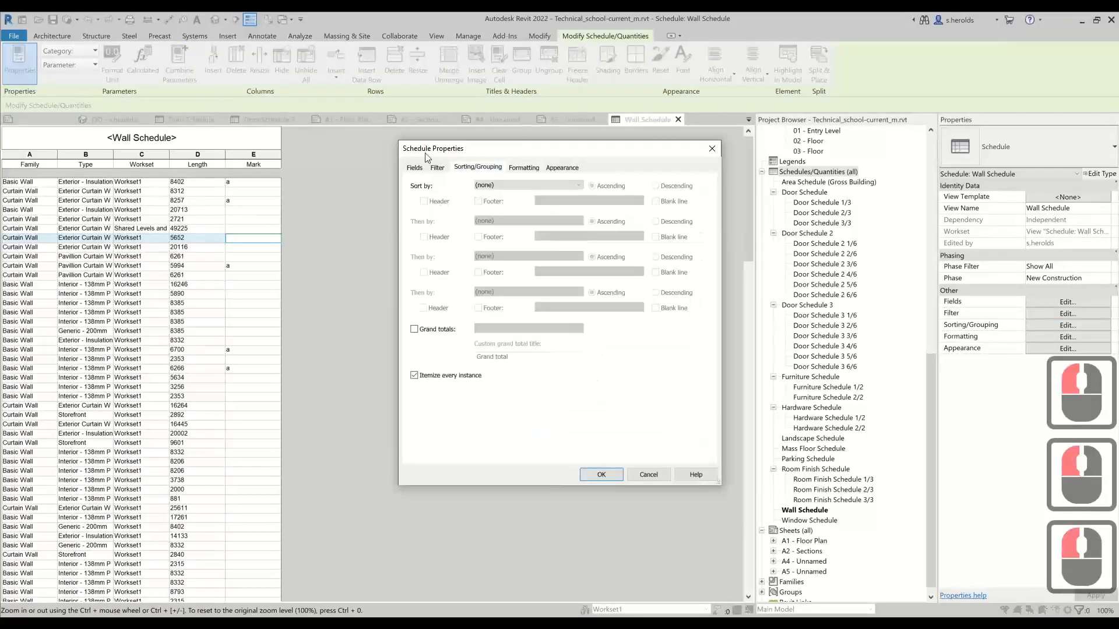
{"action": "left_click", "coordinate": [499, 184]}
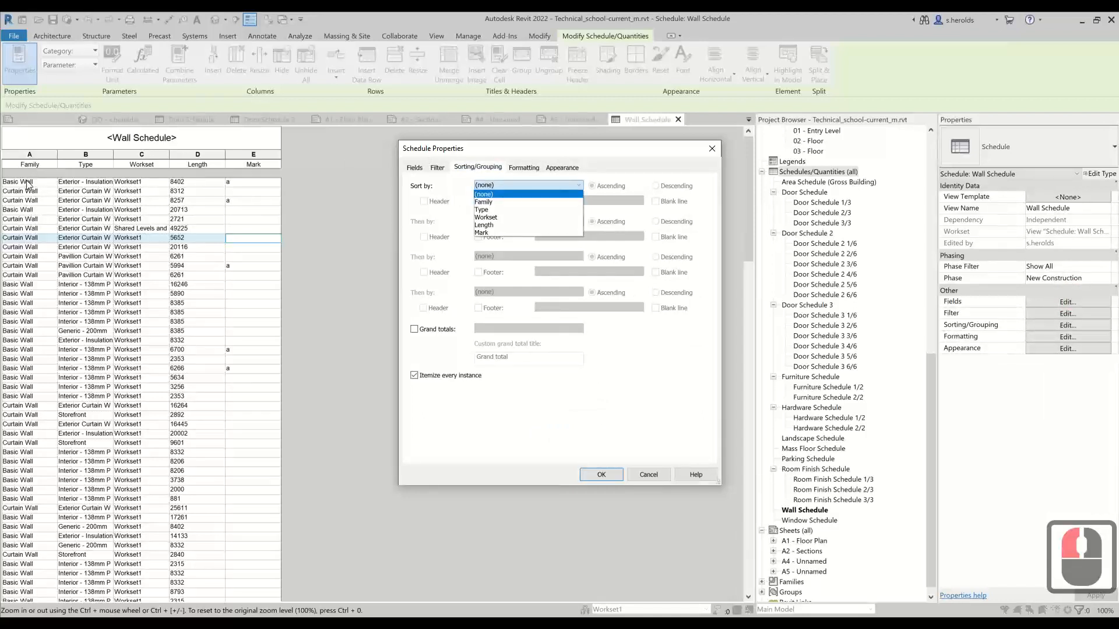
{"action": "left_click", "coordinate": [512, 204]}
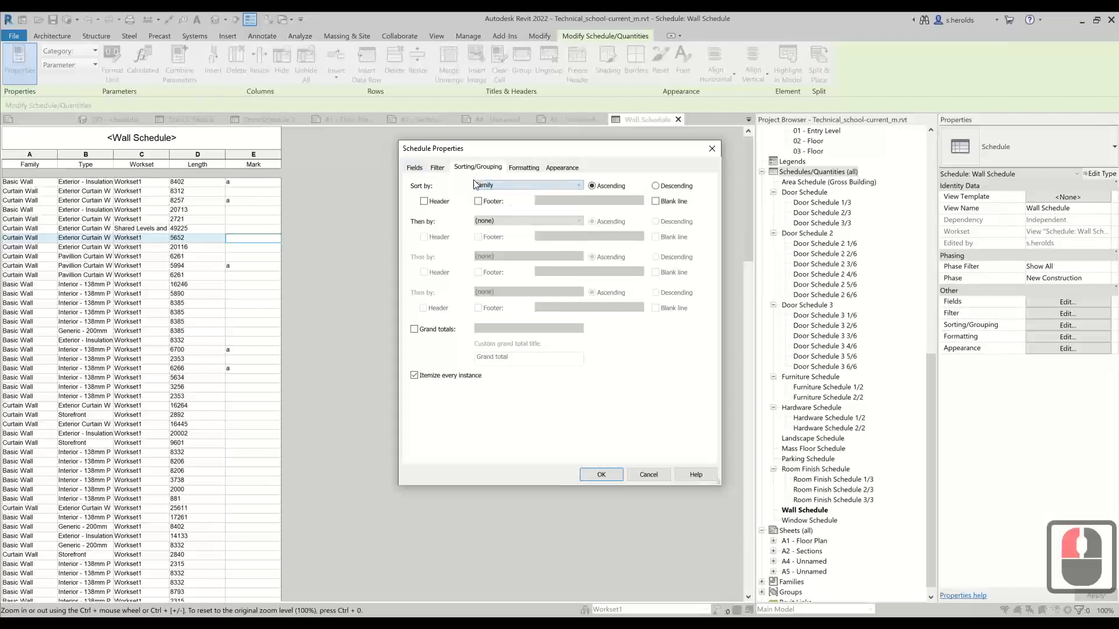
{"action": "left_click", "coordinate": [414, 375]}
{"action": "left_click", "coordinate": [596, 475]}
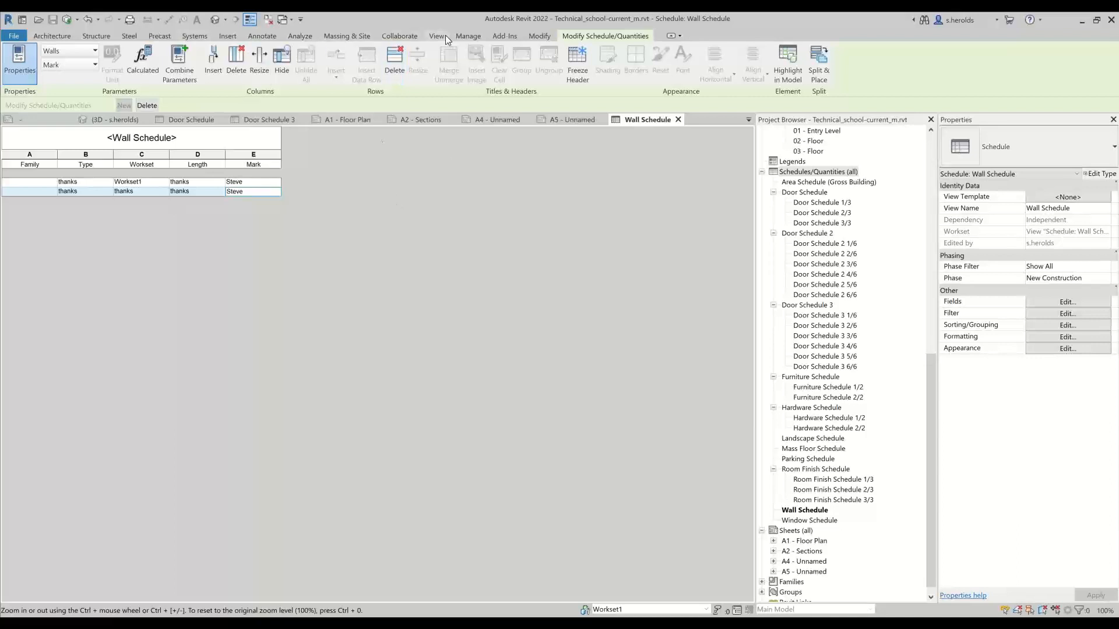
- Examine the project-wide Multiple Values Indication settings and close them with the custom text option kept
{"action": "left_click", "coordinate": [469, 37]}
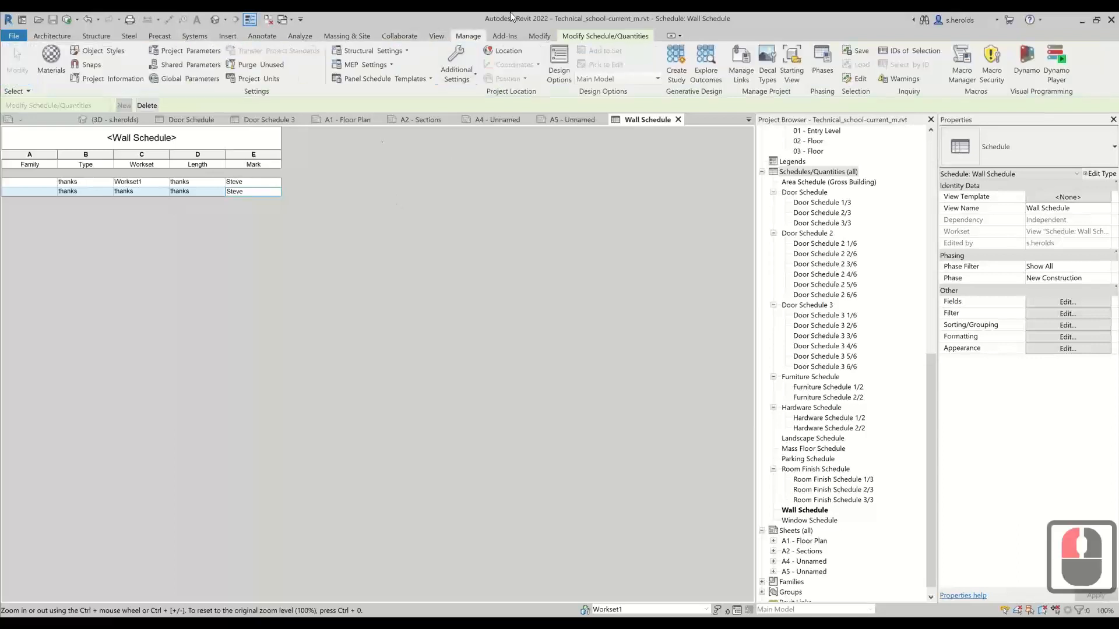
{"action": "left_click", "coordinate": [460, 75]}
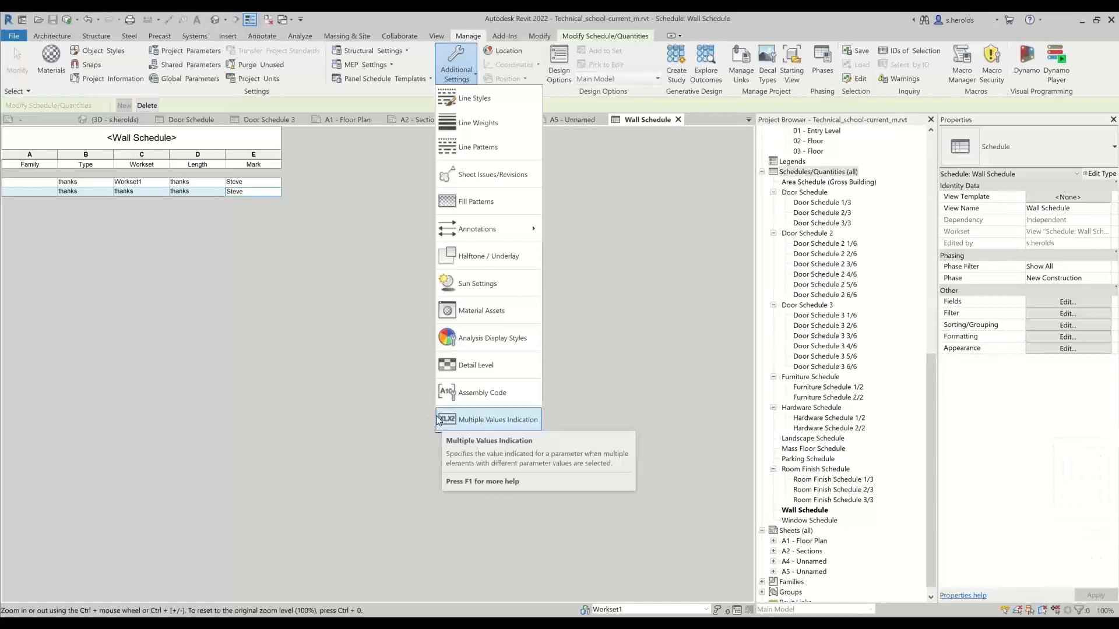
{"action": "left_click", "coordinate": [457, 421]}
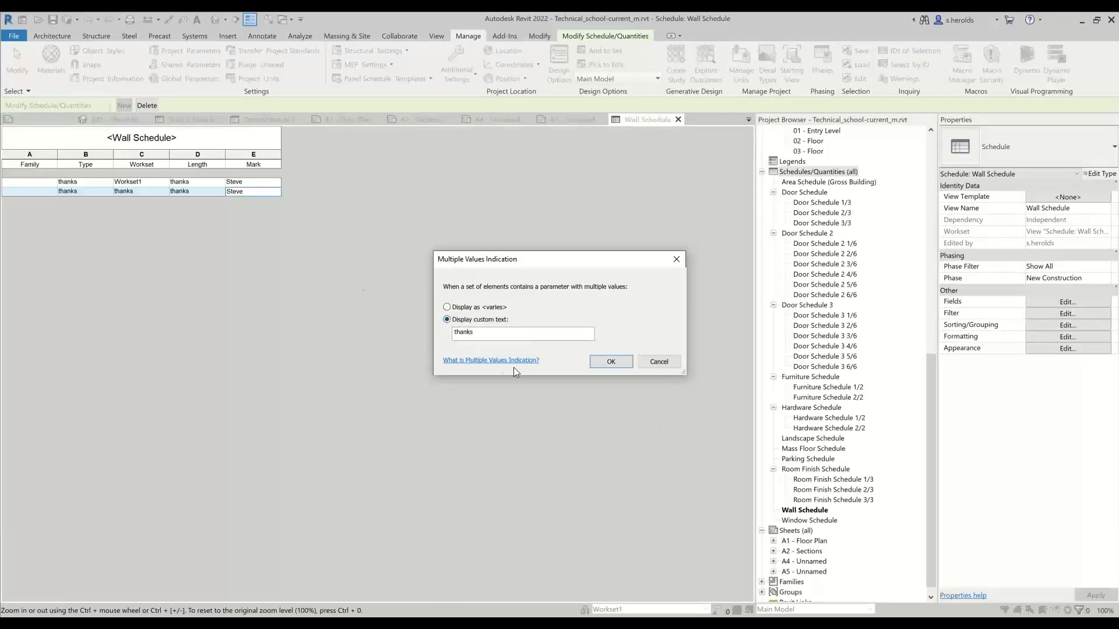
{"action": "left_click", "coordinate": [616, 362]}
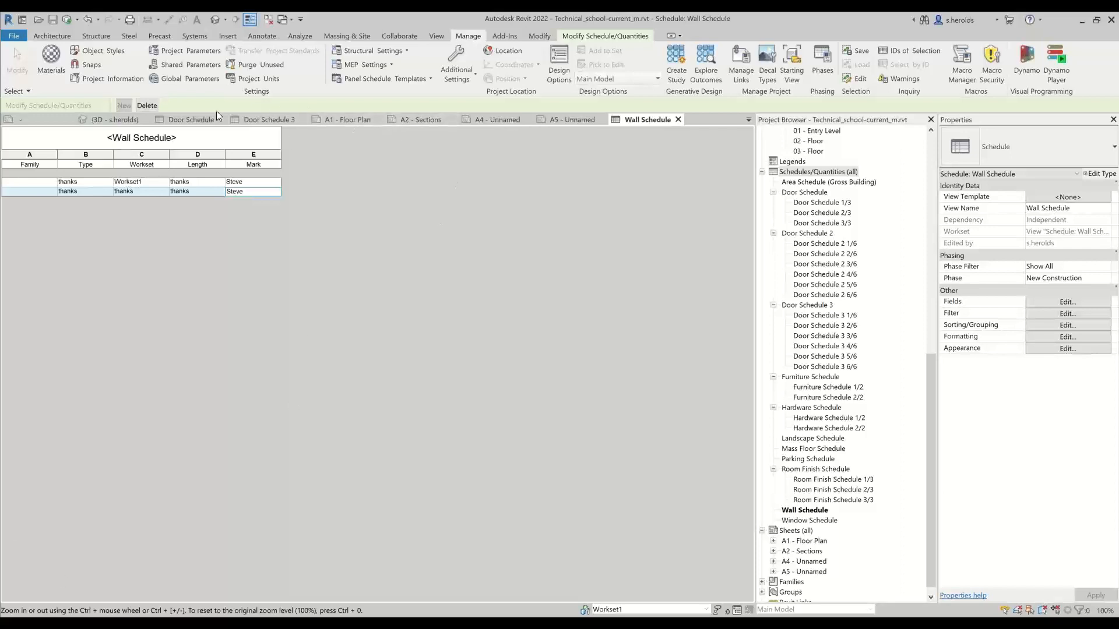
- Switch to sheet A1 - Floor Plan, close all inactive views, and open the 01 - Entry Level floor plan
{"action": "left_click", "coordinate": [352, 122]}
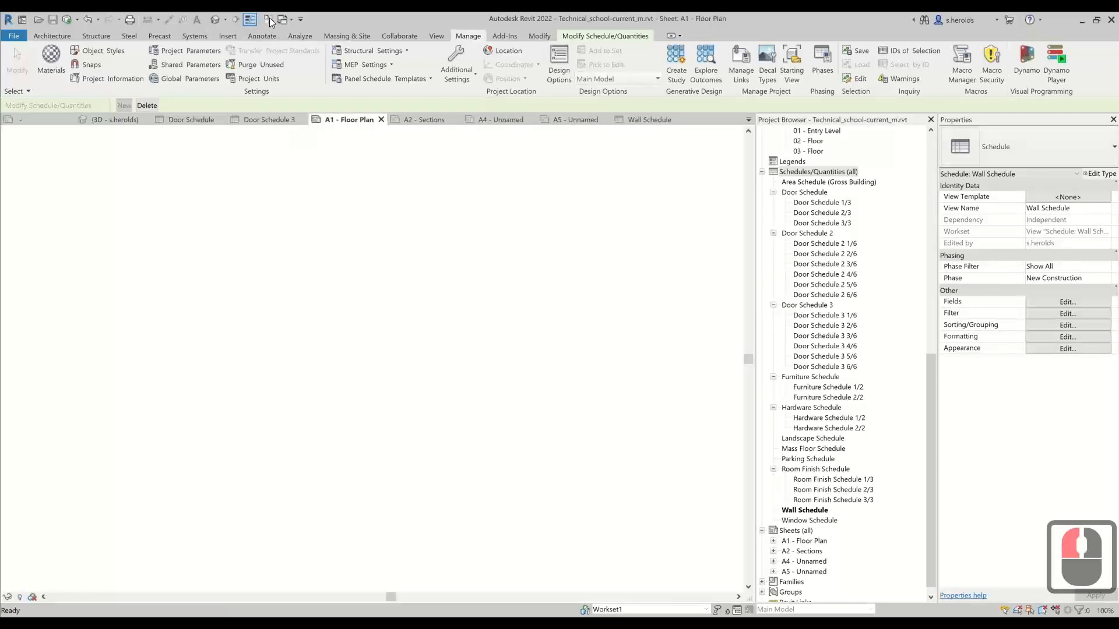
{"action": "left_click", "coordinate": [268, 20]}
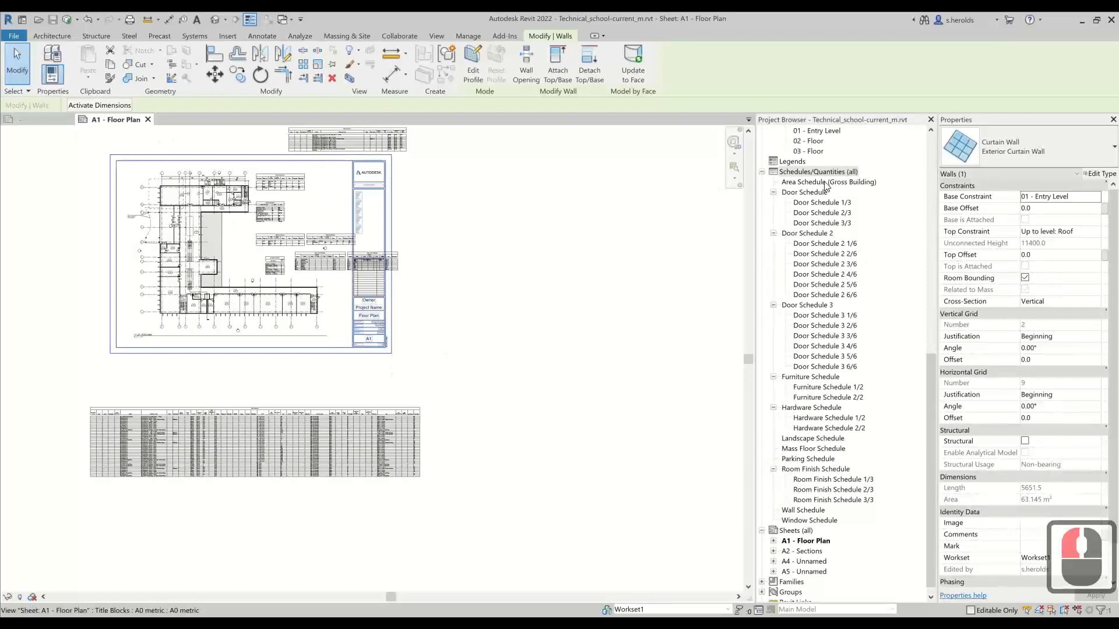
{"action": "scroll", "coordinate": [825, 185], "scroll_direction": "up", "scroll_amount": 15}
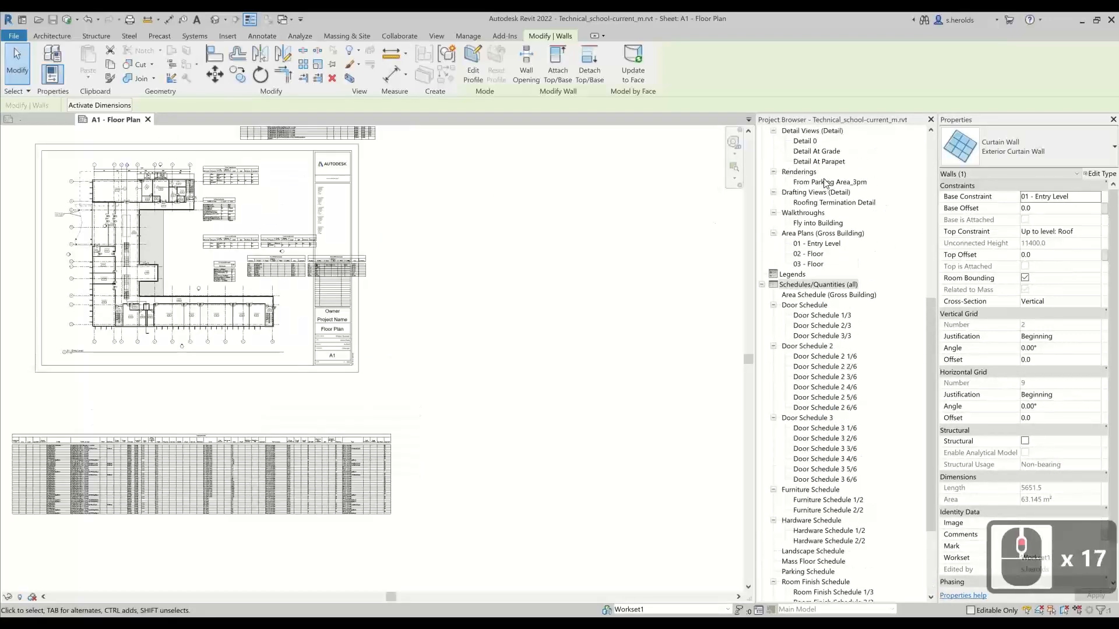
{"action": "scroll", "coordinate": [825, 182], "scroll_direction": "up", "scroll_amount": 20}
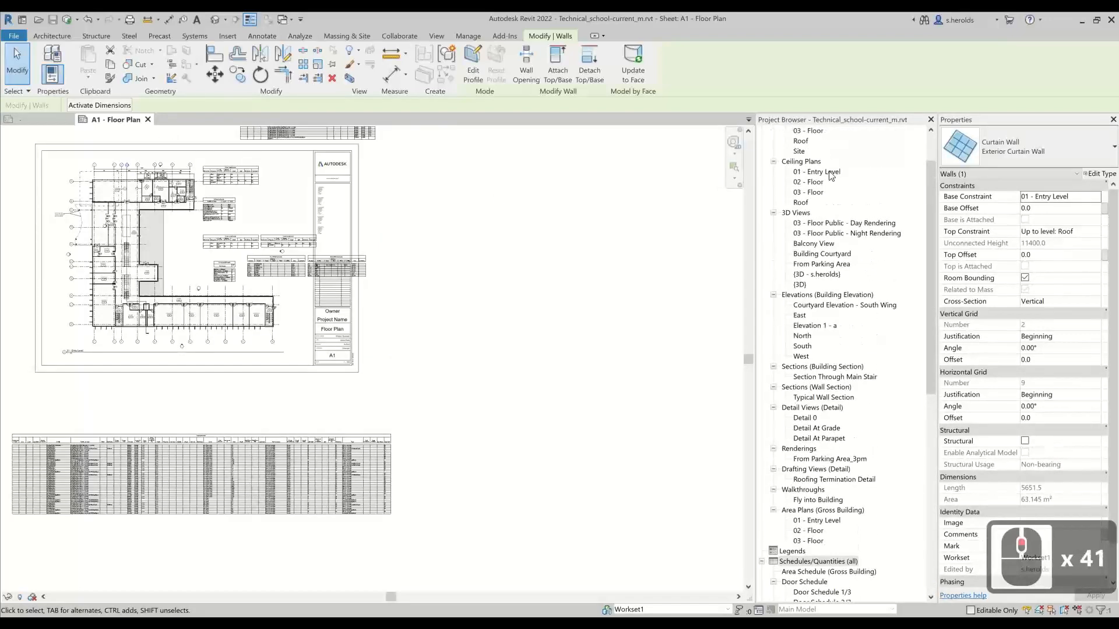
{"action": "scroll", "coordinate": [828, 186], "scroll_direction": "up", "scroll_amount": 2}
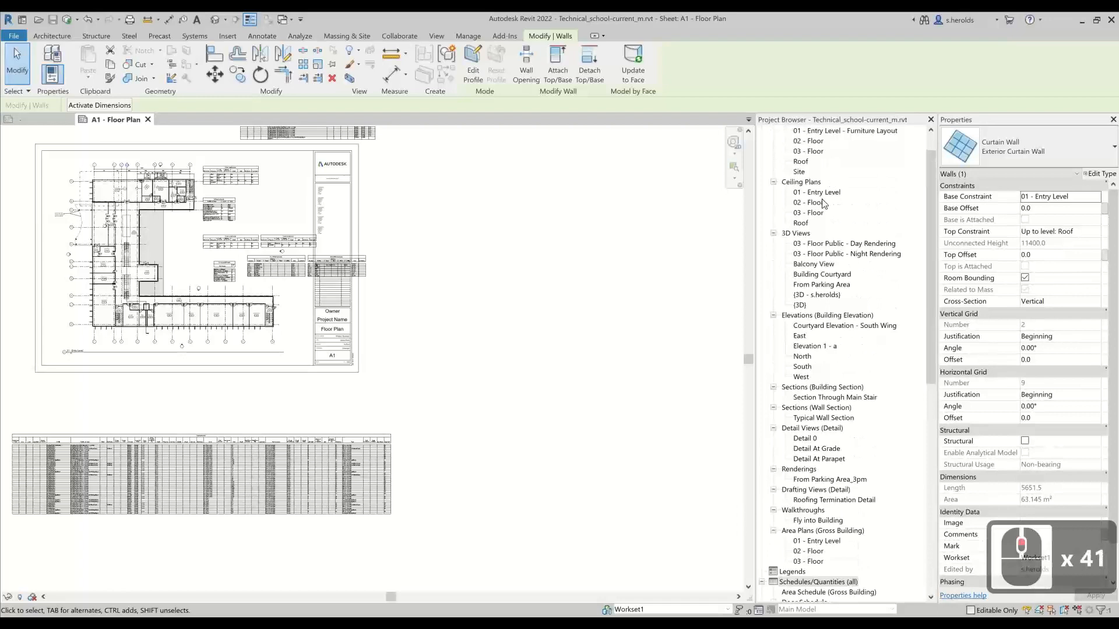
{"action": "left_click", "coordinate": [813, 143]}
{"action": "scroll", "coordinate": [814, 144], "scroll_direction": "up", "scroll_amount": 2}
{"action": "left_click", "coordinate": [814, 143]}
{"action": "double_click", "coordinate": [814, 143]}
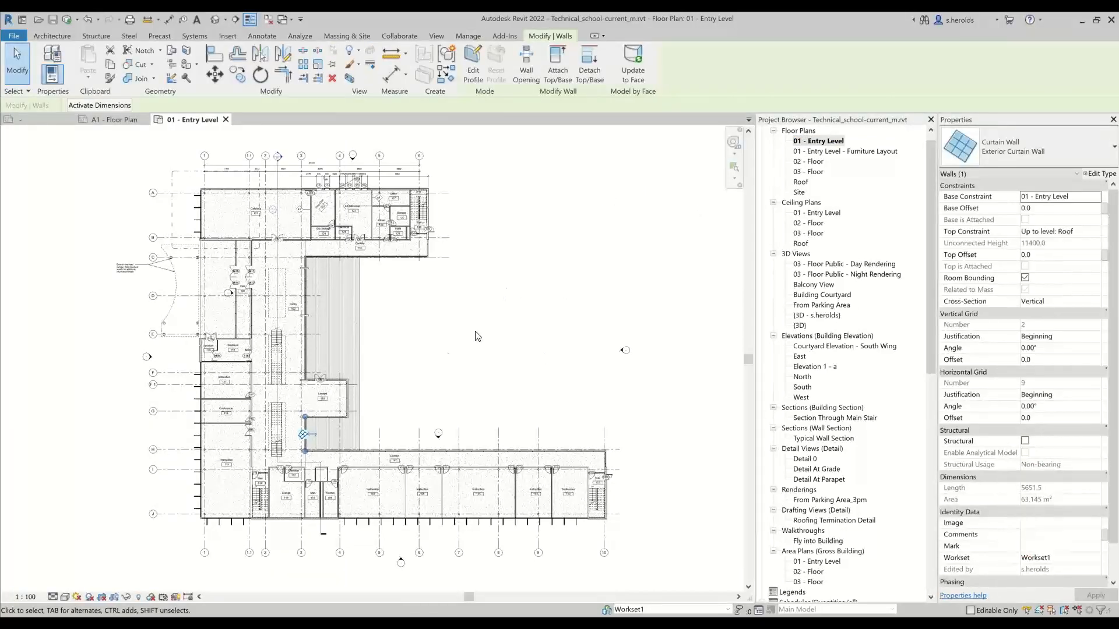
- Rotate the room tag of Dry Storage 124 counterclockwise by about 74°
{"action": "scroll", "coordinate": [636, 333], "scroll_direction": "up", "scroll_amount": 6}
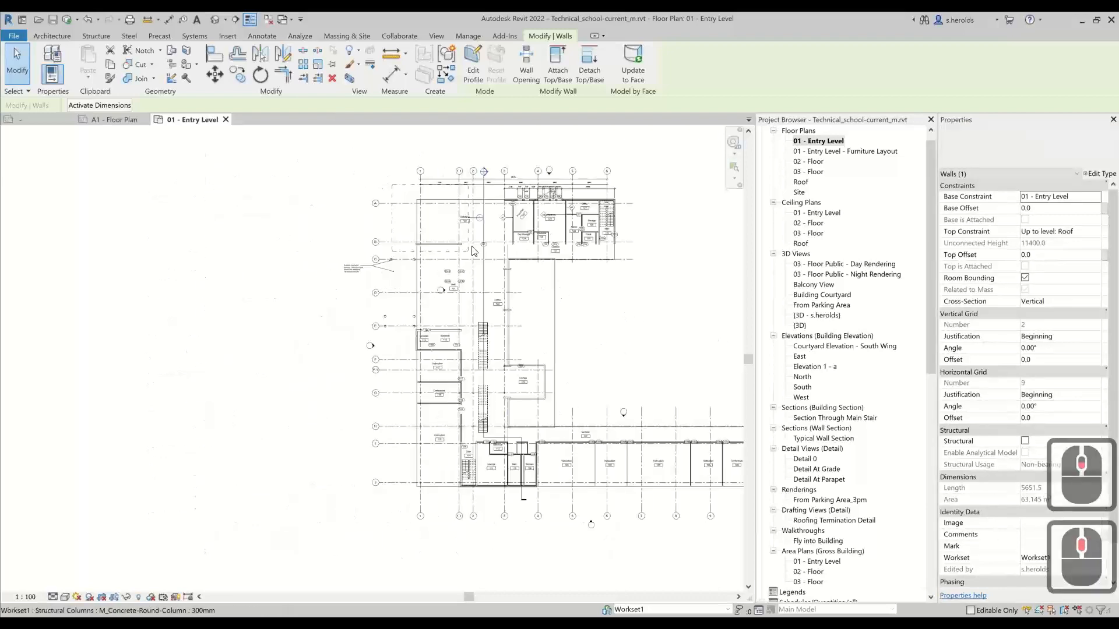
{"action": "scroll", "coordinate": [583, 303], "scroll_direction": "up", "scroll_amount": 6}
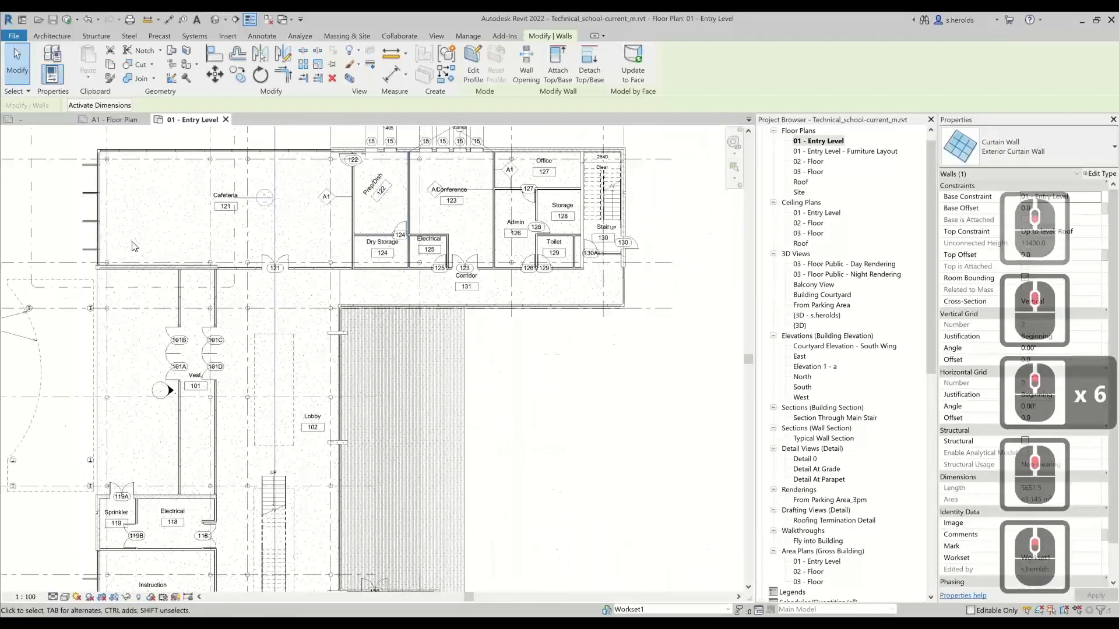
{"action": "scroll", "coordinate": [349, 198], "scroll_direction": "up", "scroll_amount": 7}
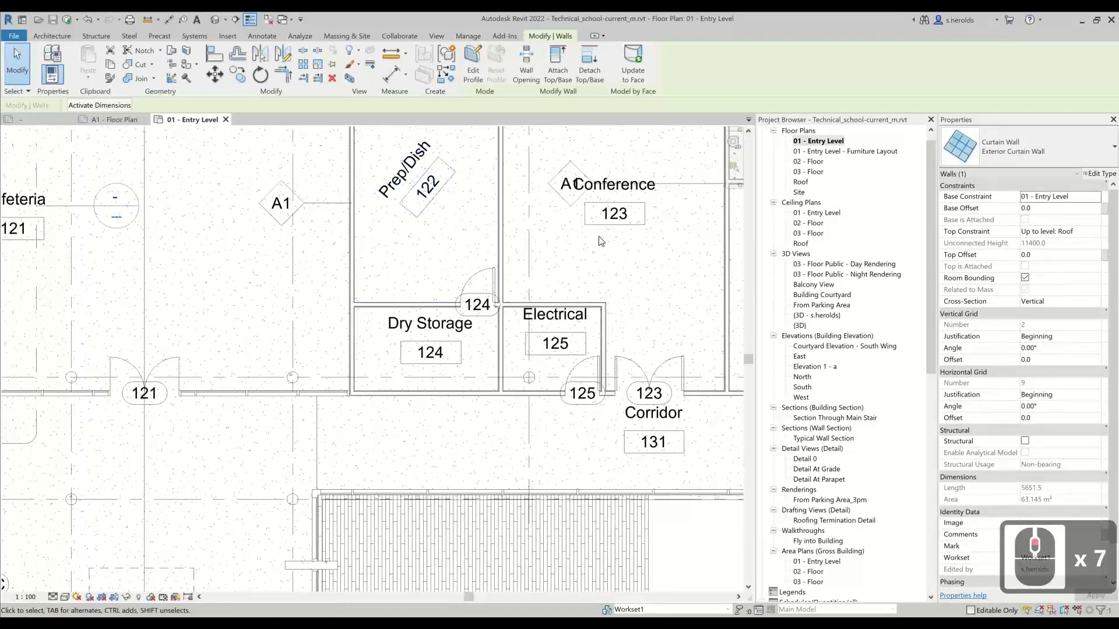
{"action": "scroll", "coordinate": [472, 344], "scroll_direction": "down", "scroll_amount": 1}
{"action": "left_click", "coordinate": [472, 342]}
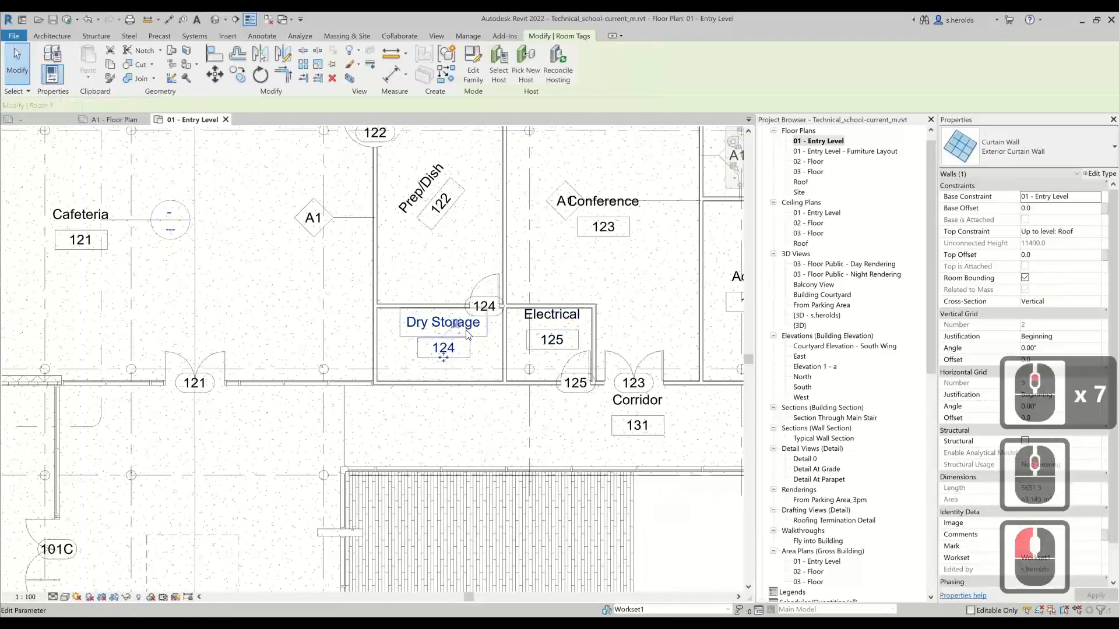
{"action": "key", "text": "r"}
{"action": "key", "text": "r"}
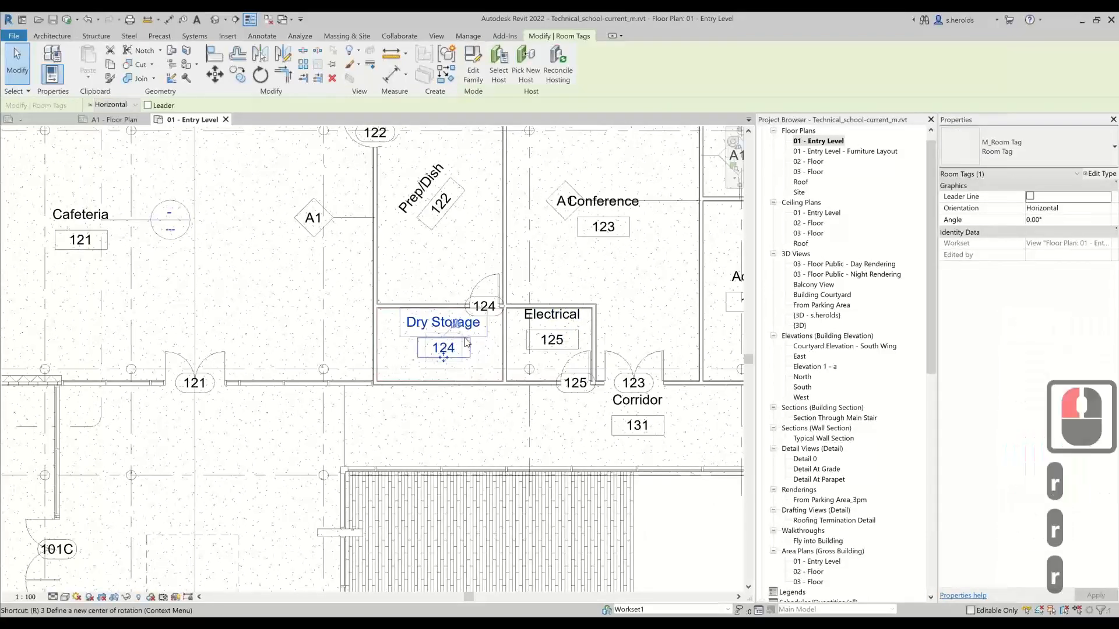
{"action": "key", "text": "r"}
{"action": "key", "text": "o"}
{"action": "left_click", "coordinate": [478, 338]}
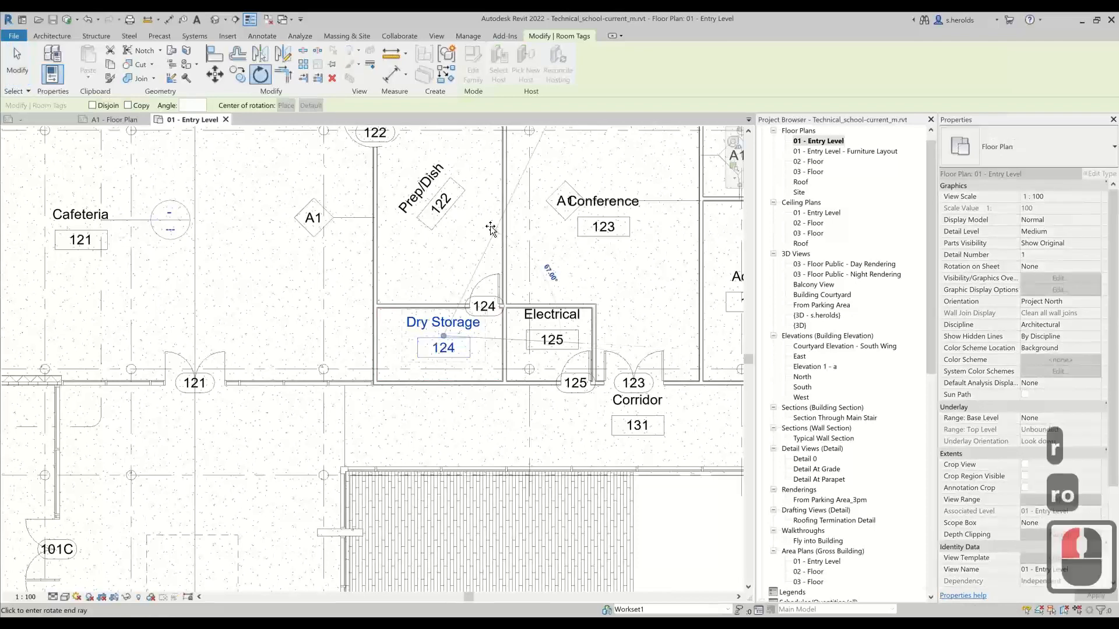
{"action": "left_click", "coordinate": [483, 224]}
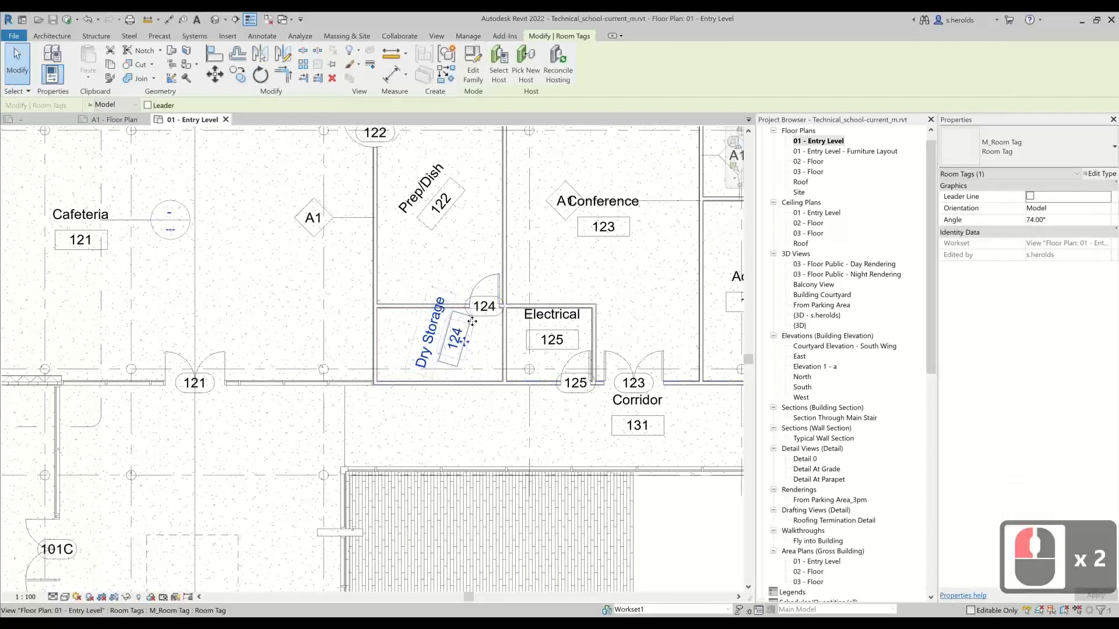
- Set the angle of the Electrical 125 room tag to 98°
{"action": "left_click", "coordinate": [571, 338]}
{"action": "double_click", "coordinate": [1043, 220]}
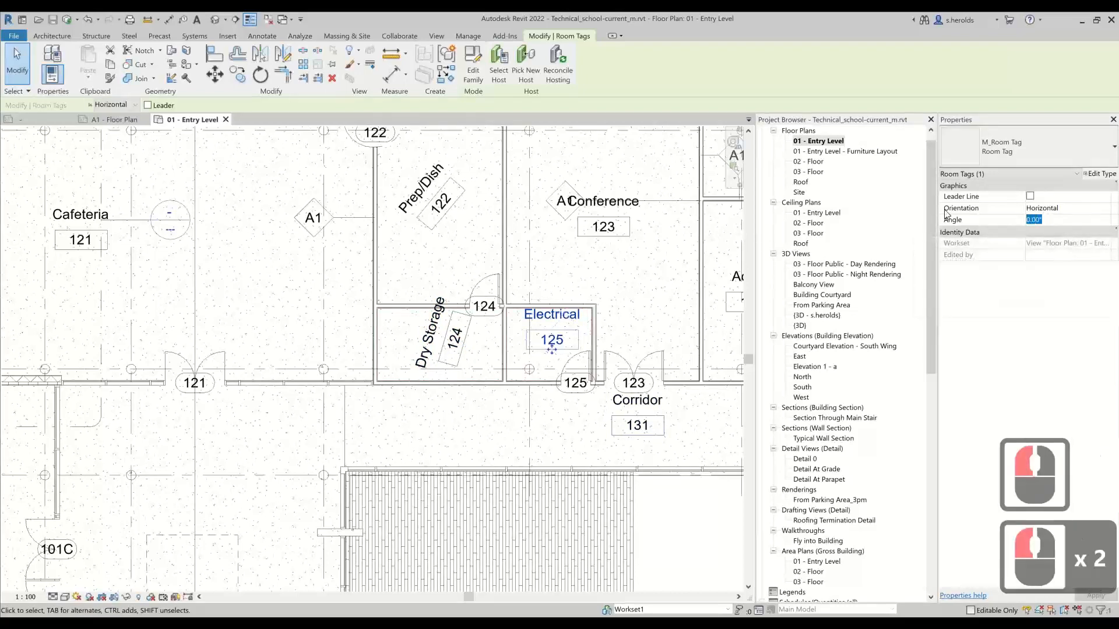
{"action": "type", "text": "98"}
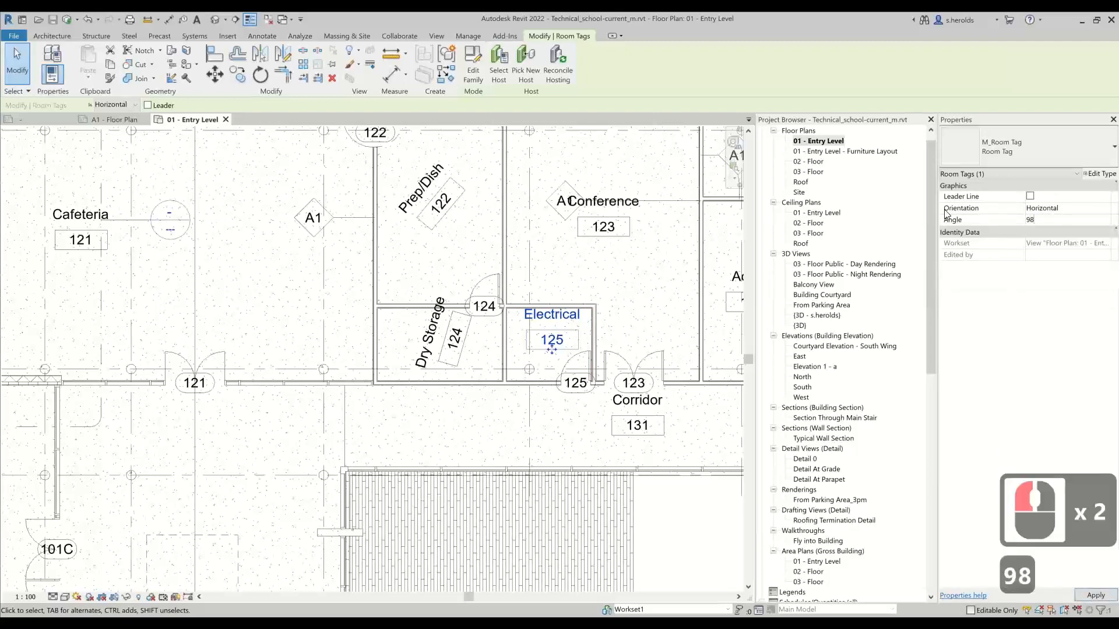
{"action": "key", "text": "Return"}
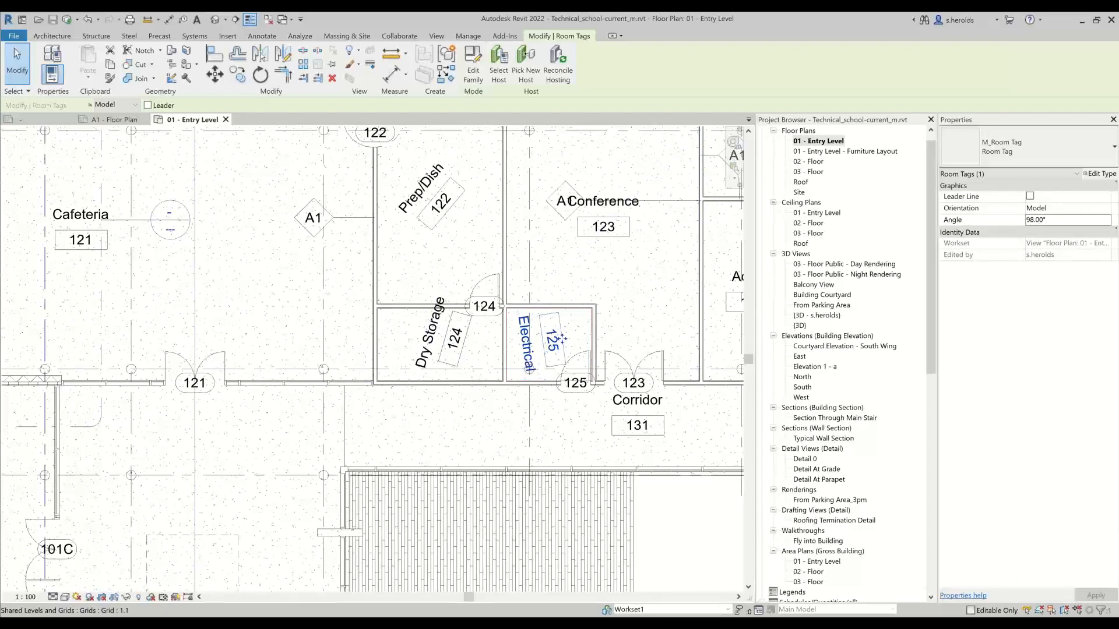
- Clear the room tag selection and bring the Instruction 115 room into view on the entry level plan
{"action": "key", "text": "Escape"}
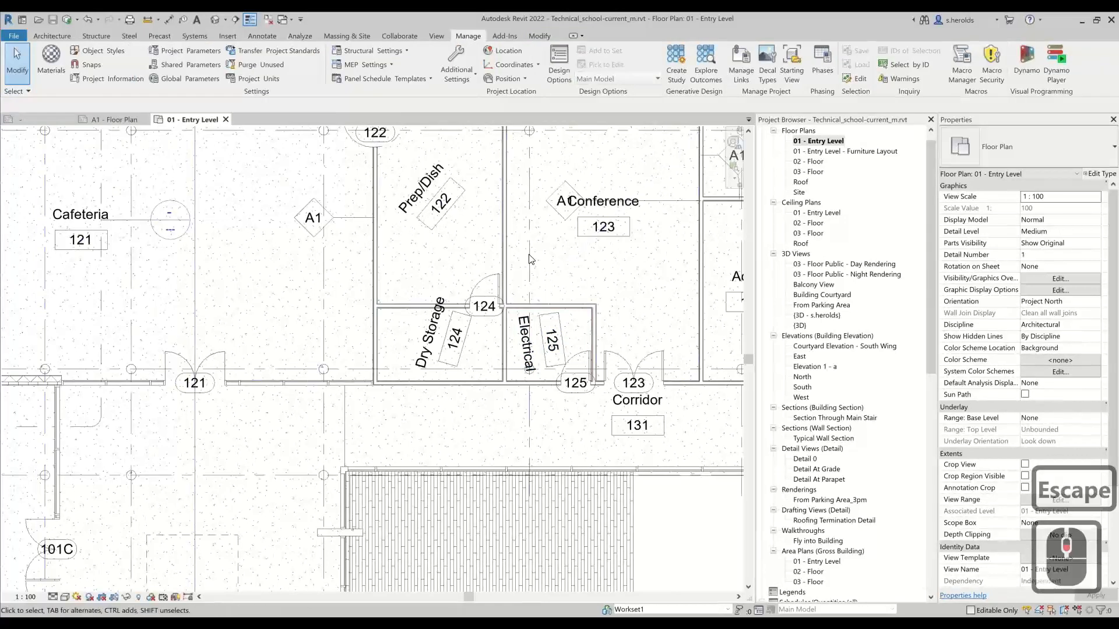
{"action": "scroll", "coordinate": [557, 193], "scroll_direction": "down", "scroll_amount": 4}
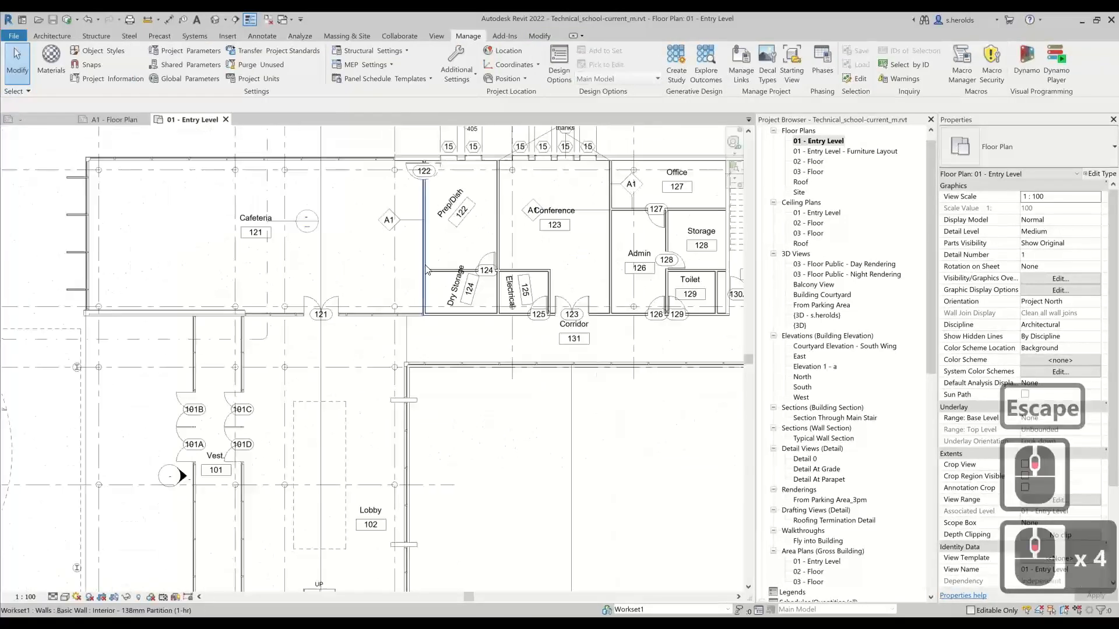
{"action": "middle_click_drag", "start_coordinate": [440, 264], "coordinate": [582, 168]}
{"action": "middle_click_drag", "start_coordinate": [467, 331], "coordinate": [441, 107]}
{"action": "middle_click_drag", "start_coordinate": [451, 401], "coordinate": [418, 232]}
{"action": "scroll", "coordinate": [381, 225], "scroll_direction": "up", "scroll_amount": 5}
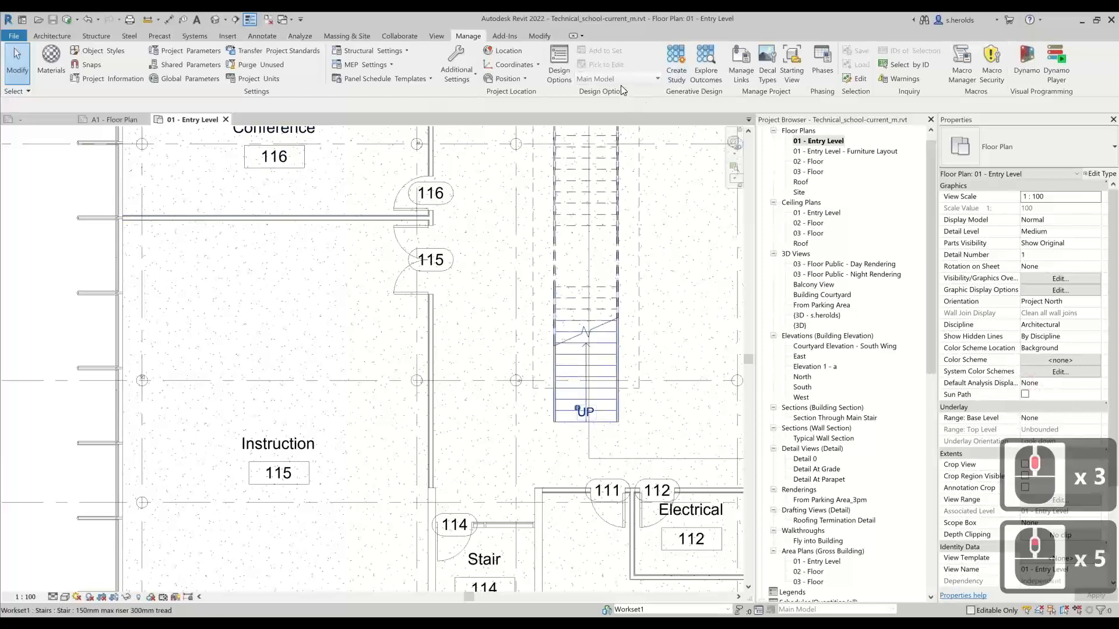
{"action": "key", "text": "w"}
{"action": "key", "text": "a"}
{"action": "key", "text": "Escape"}
{"action": "key", "text": "Escape"}
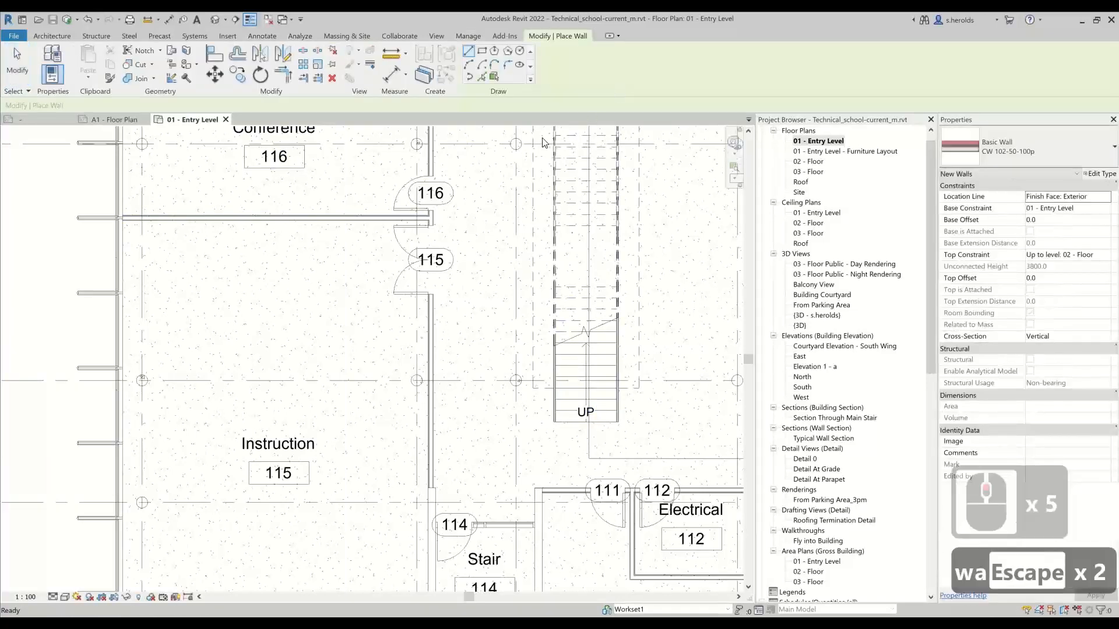
{"action": "key", "text": "Escape"}
{"action": "key", "text": "Escape"}
- Tag the wall between Conference 116 and Instruction 115, add the corridor-side wall as a second host, and place the tag farther into room 115
{"action": "key", "text": "t"}
{"action": "key", "text": "g"}
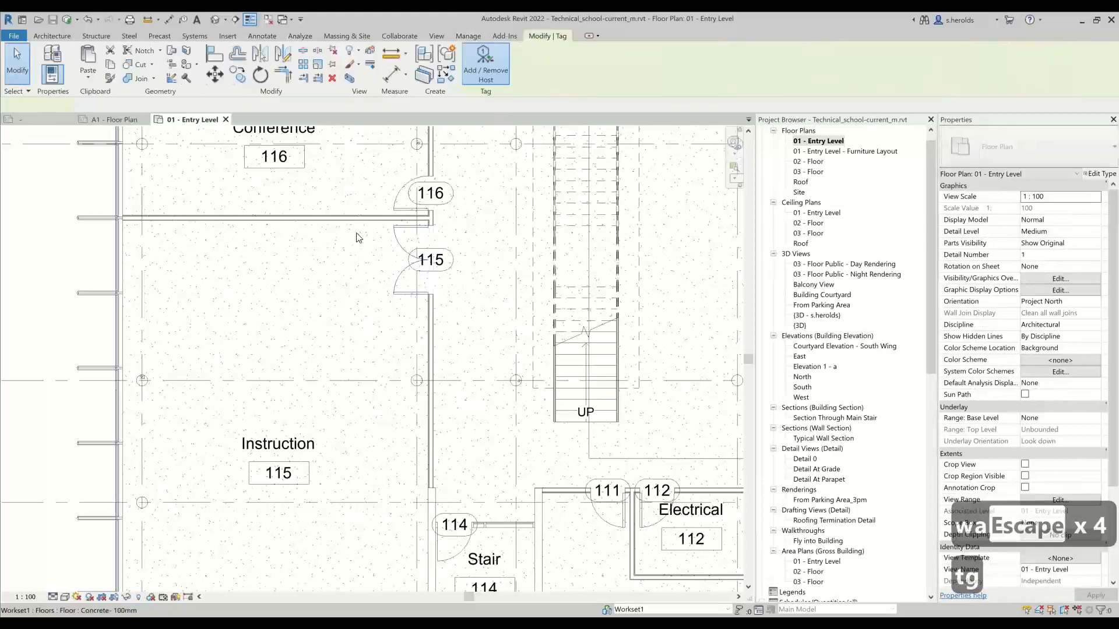
{"action": "left_click", "coordinate": [294, 221]}
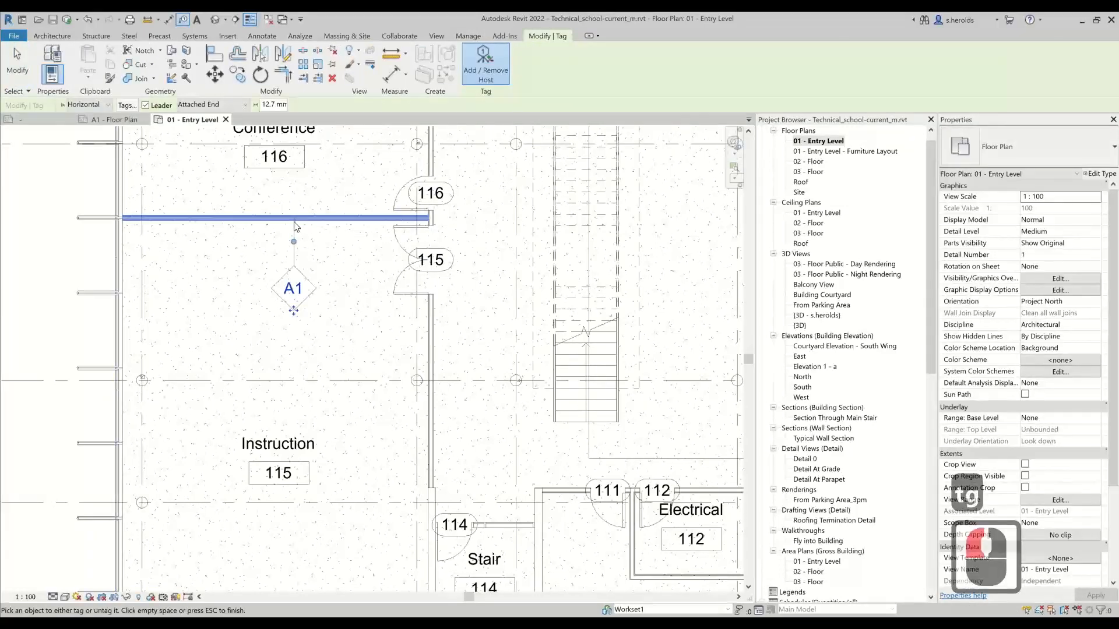
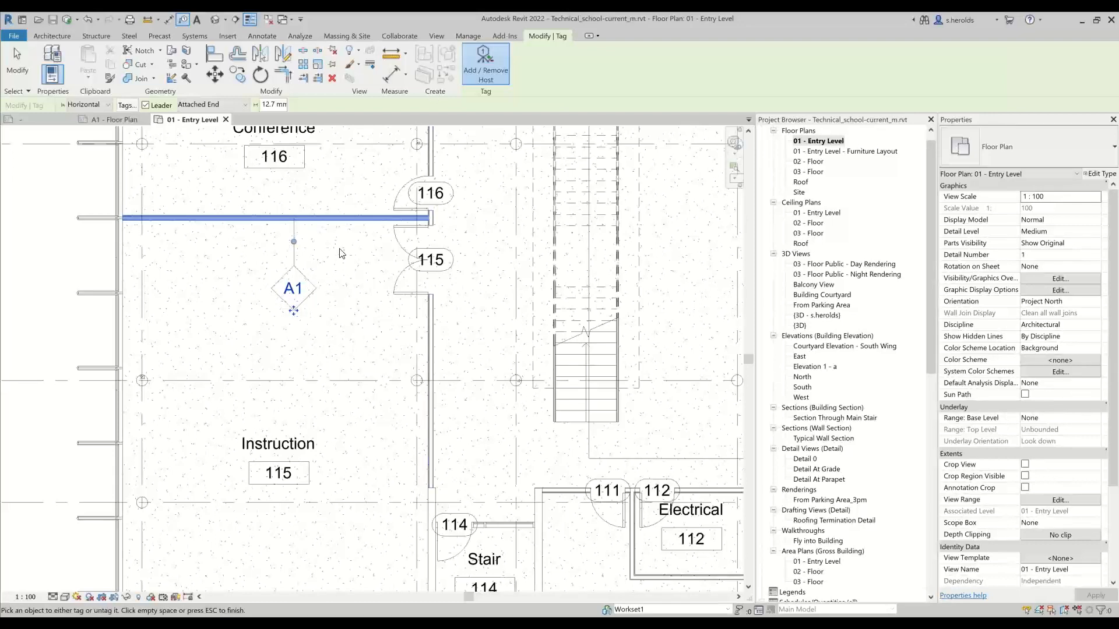
{"action": "left_click", "coordinate": [432, 323]}
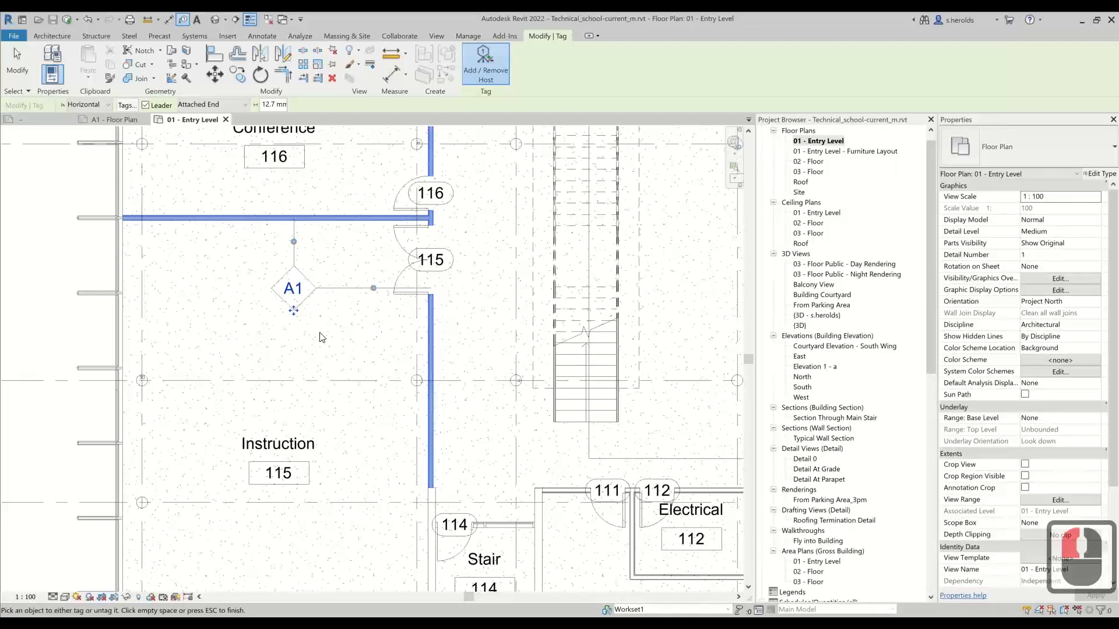
{"action": "left_click_drag", "start_coordinate": [288, 366], "coordinate": [290, 363]}
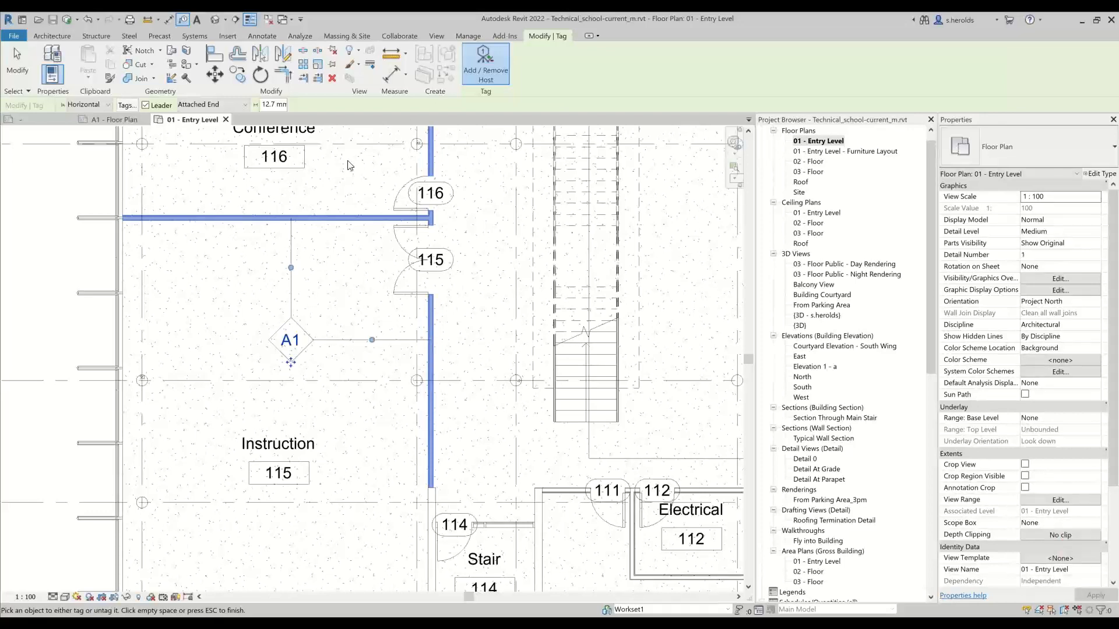
- Try adding the exterior curtain wall of Instruction 115 as a third host of the A1 wall tag, and remove it from the tag again
{"action": "scroll", "coordinate": [116, 325], "scroll_direction": "down", "scroll_amount": 3}
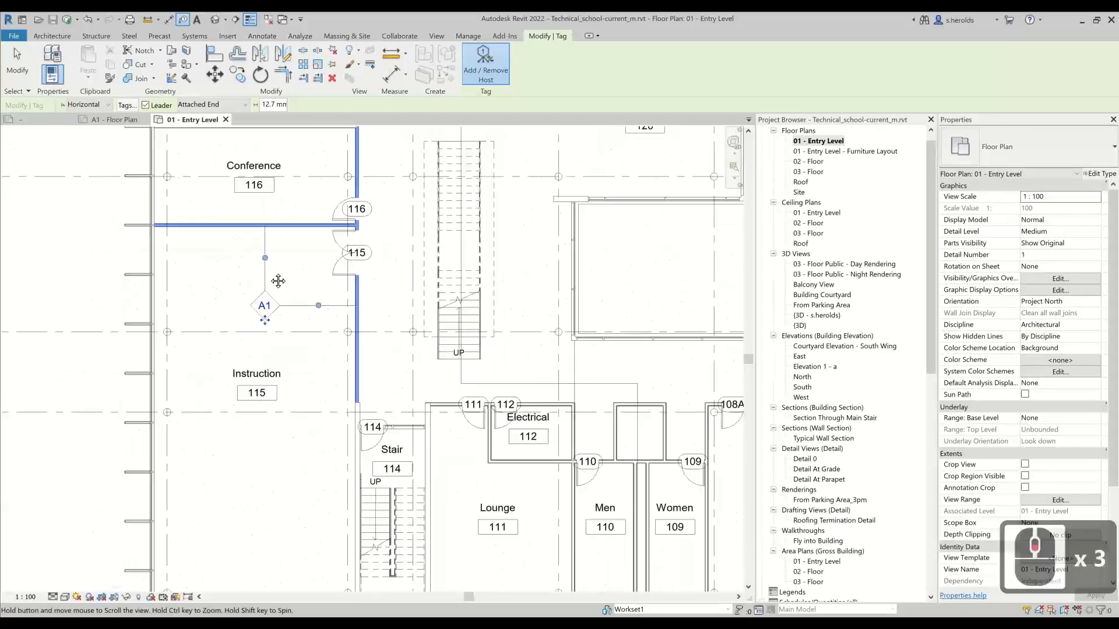
{"action": "middle_click_drag", "start_coordinate": [329, 434], "coordinate": [329, 297]}
{"action": "middle_click_drag", "start_coordinate": [289, 369], "coordinate": [361, 478]}
{"action": "scroll", "coordinate": [219, 296], "scroll_direction": "up", "scroll_amount": 2}
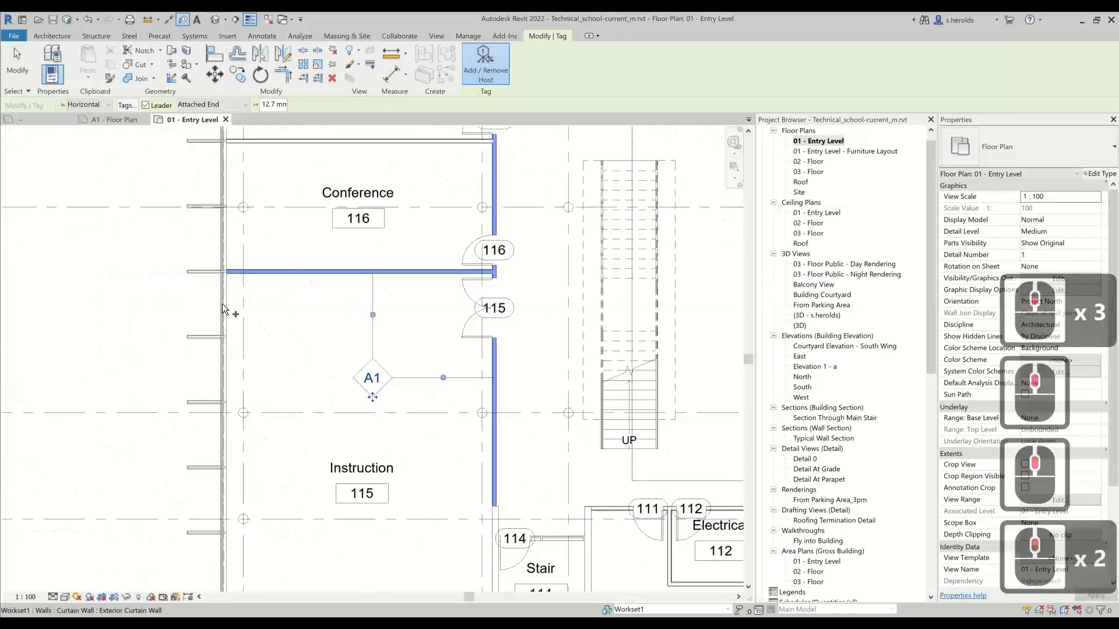
{"action": "scroll", "coordinate": [230, 305], "scroll_direction": "up", "scroll_amount": 4}
{"action": "scroll", "coordinate": [230, 305], "scroll_direction": "up", "scroll_amount": 3}
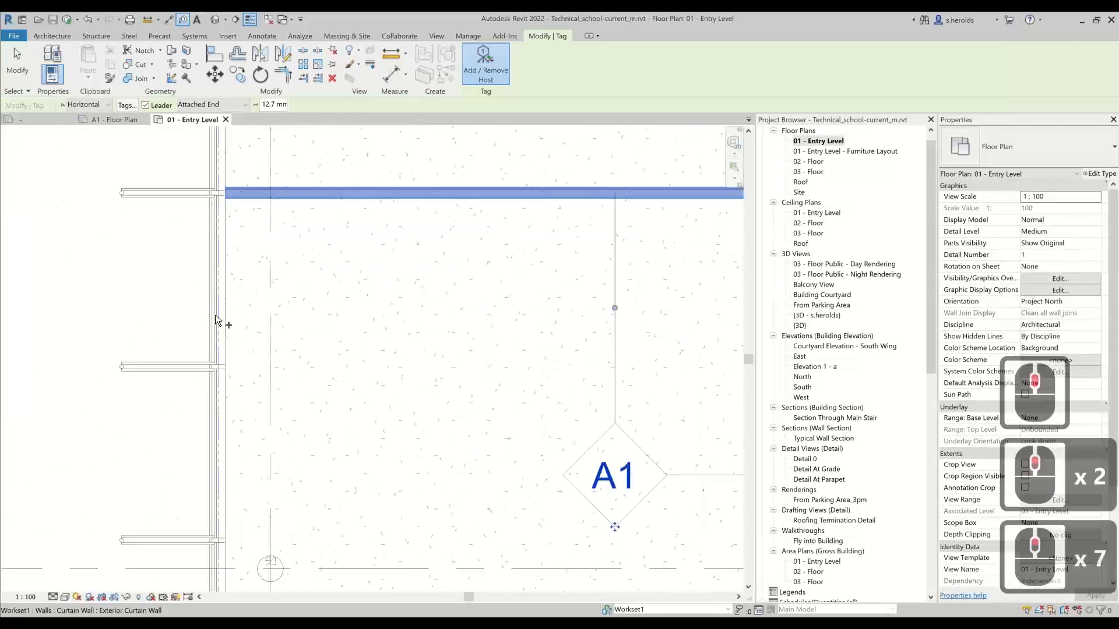
{"action": "middle_click_drag", "start_coordinate": [623, 487], "coordinate": [498, 374]}
{"action": "scroll", "coordinate": [500, 369], "scroll_direction": "down", "scroll_amount": 2}
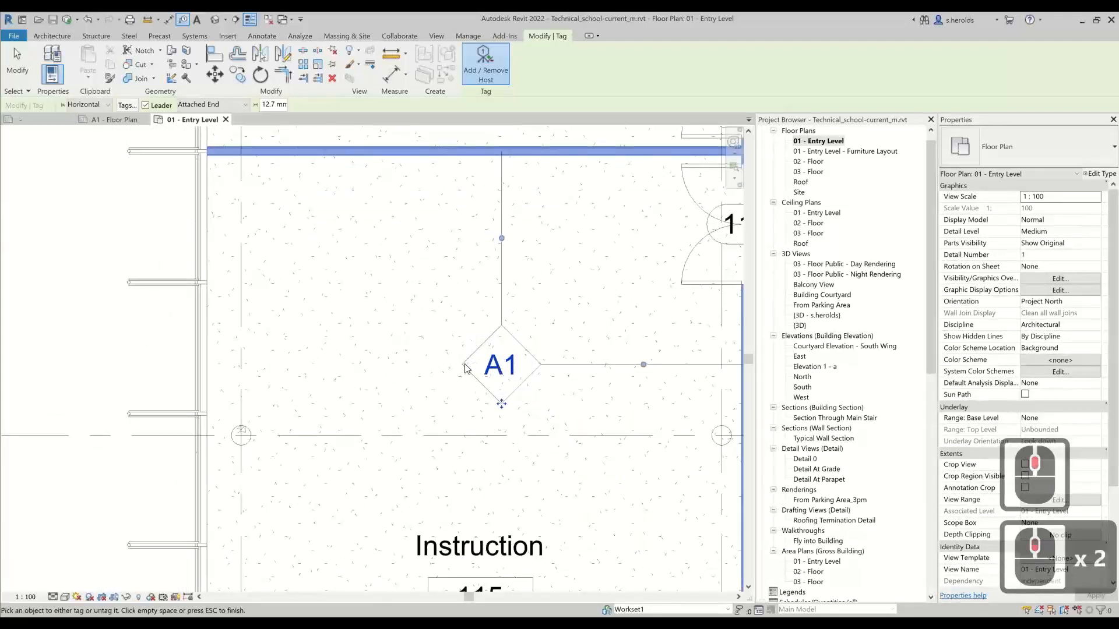
{"action": "left_click", "coordinate": [209, 362]}
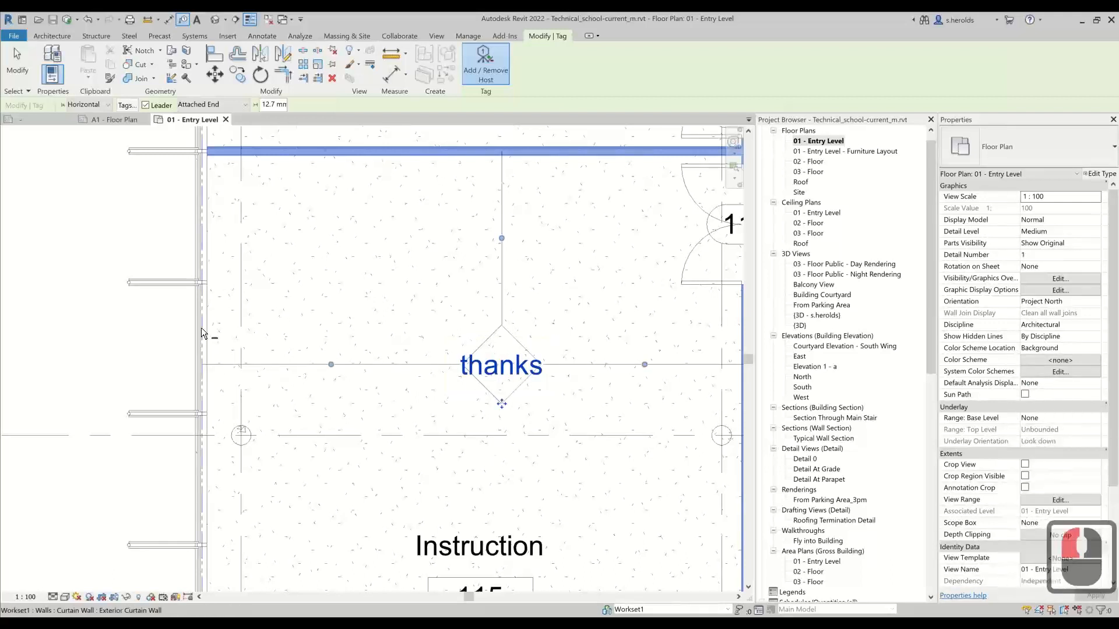
{"action": "scroll", "coordinate": [193, 325], "scroll_direction": "down", "scroll_amount": 2}
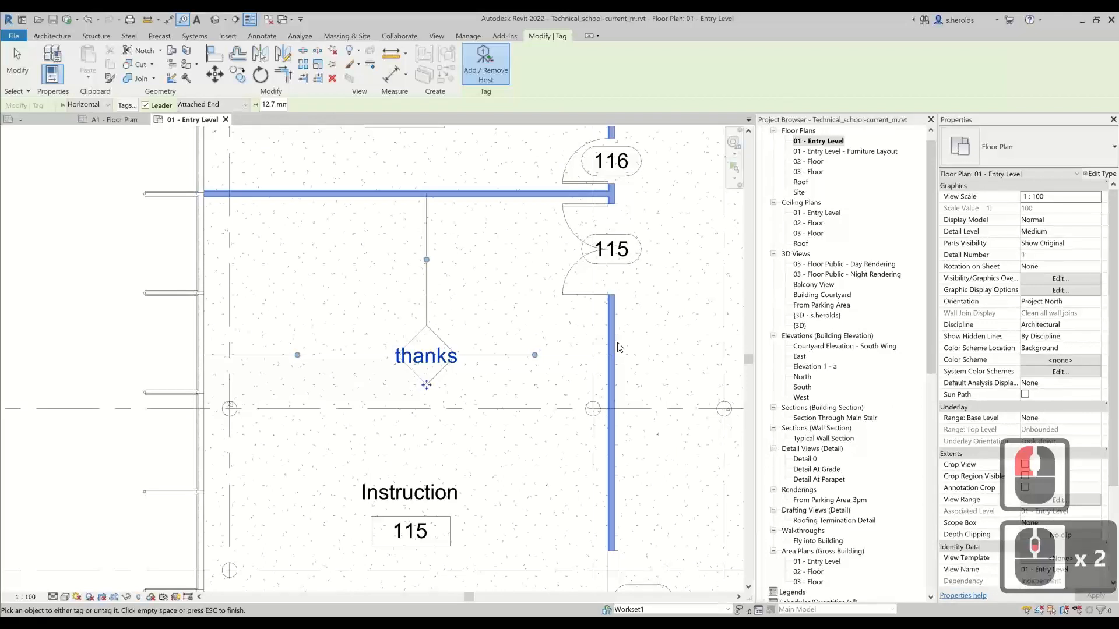
{"action": "left_click", "coordinate": [201, 325]}
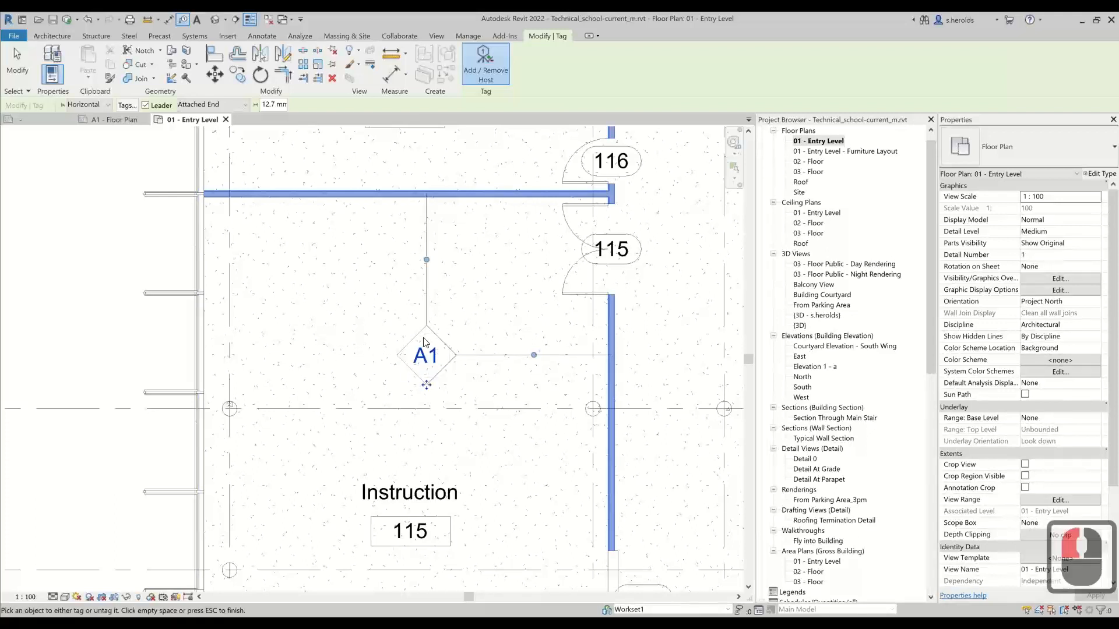
- Bend both leaders of the A1 wall tag at their elbows and move the tag out of Instruction 115 towards the main stair
{"action": "scroll", "coordinate": [422, 358], "scroll_direction": "down", "scroll_amount": 4}
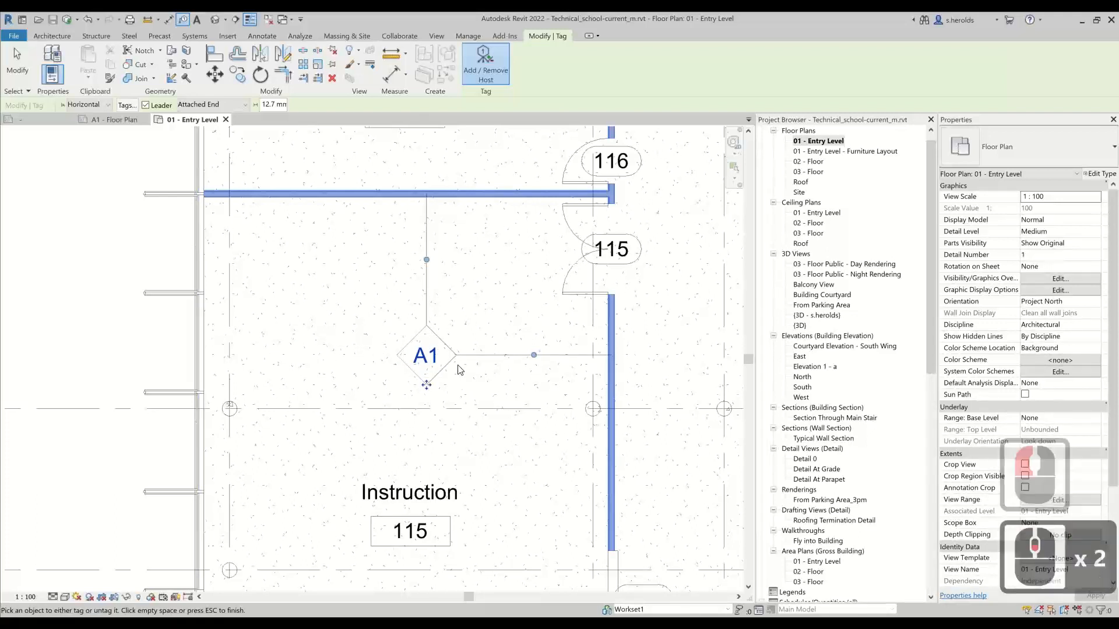
{"action": "middle_click_drag", "start_coordinate": [413, 293], "coordinate": [404, 281]}
{"action": "left_click_drag", "start_coordinate": [382, 305], "coordinate": [444, 313]}
{"action": "left_click_drag", "start_coordinate": [385, 229], "coordinate": [345, 228]}
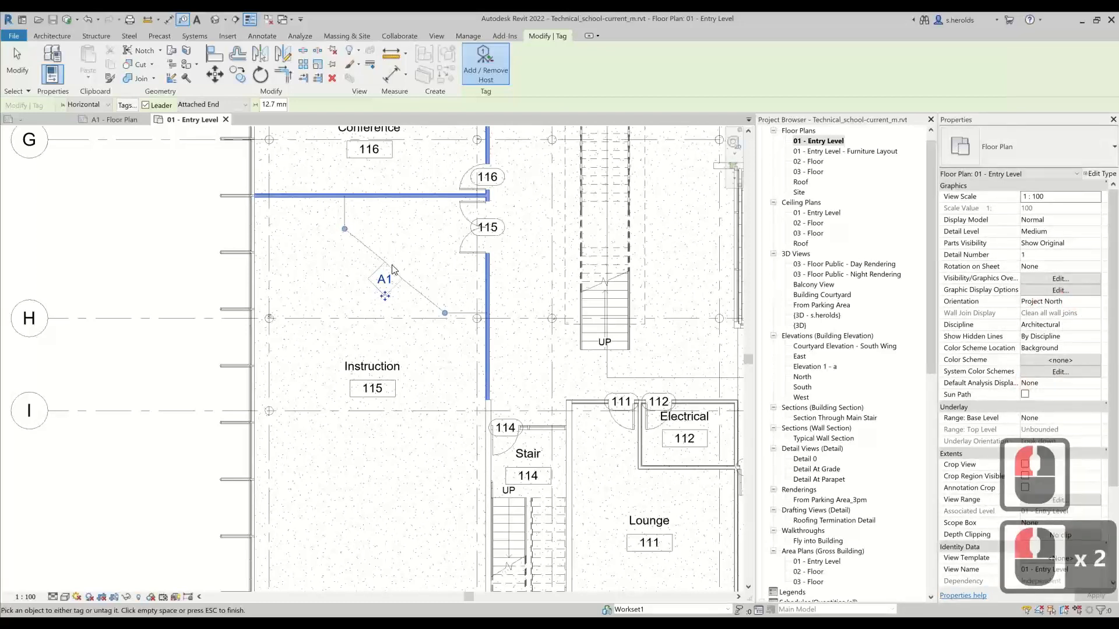
{"action": "left_click_drag", "start_coordinate": [396, 275], "coordinate": [411, 249]}
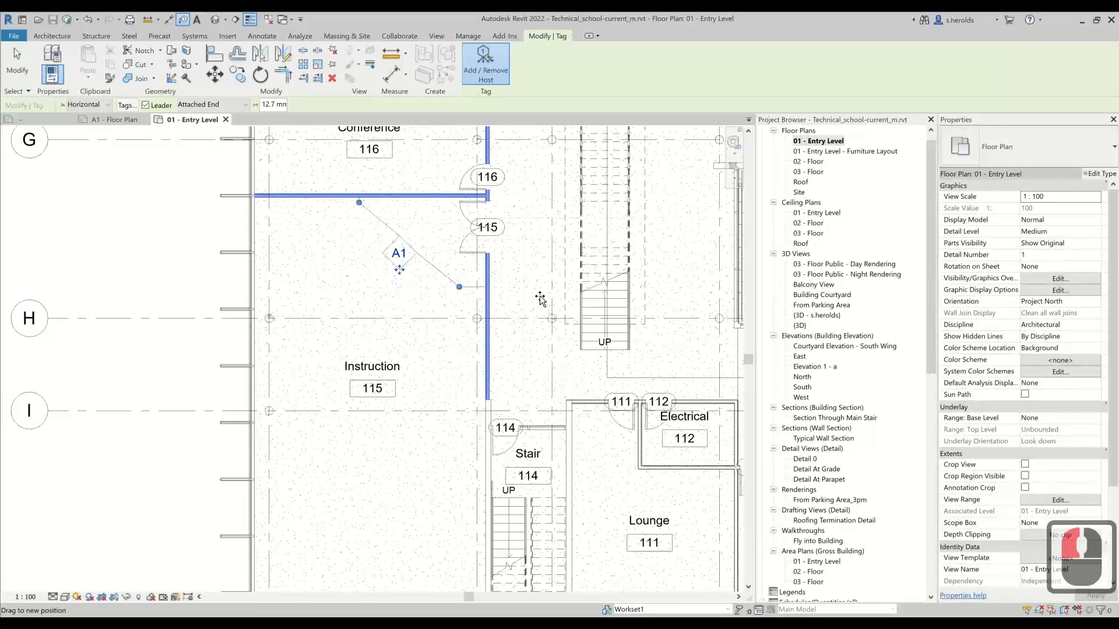
{"action": "left_click_drag", "start_coordinate": [553, 294], "coordinate": [549, 291]}
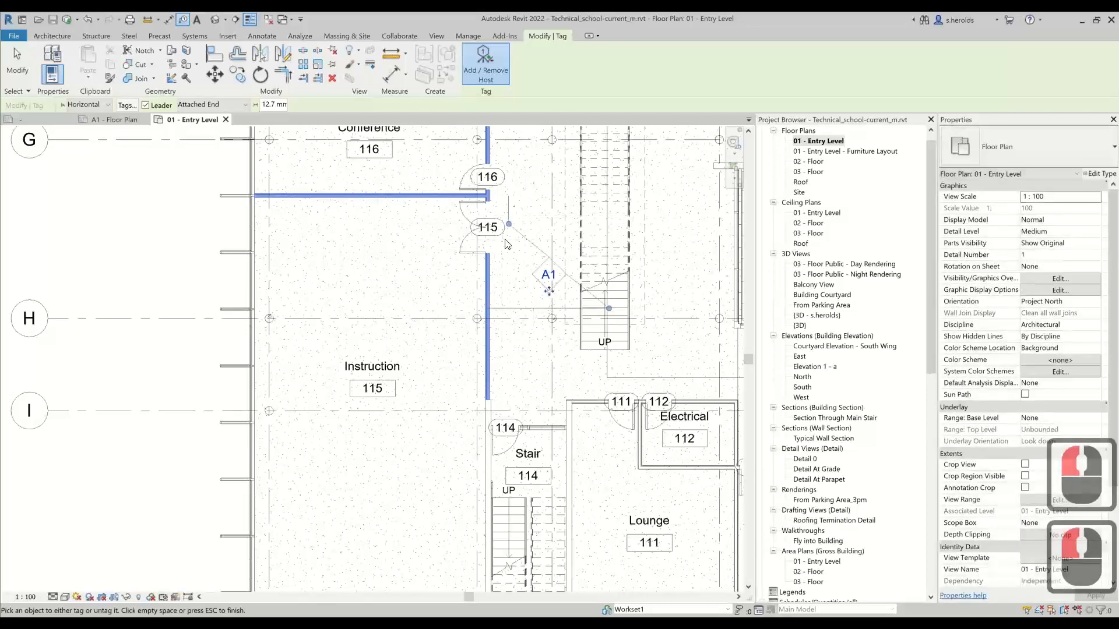
- Move the A1 wall tag back into Instruction 115 and reposition the elbow of its leader to the Conference 116 wall inside the room
{"action": "scroll", "coordinate": [500, 227], "scroll_direction": "up", "scroll_amount": 4}
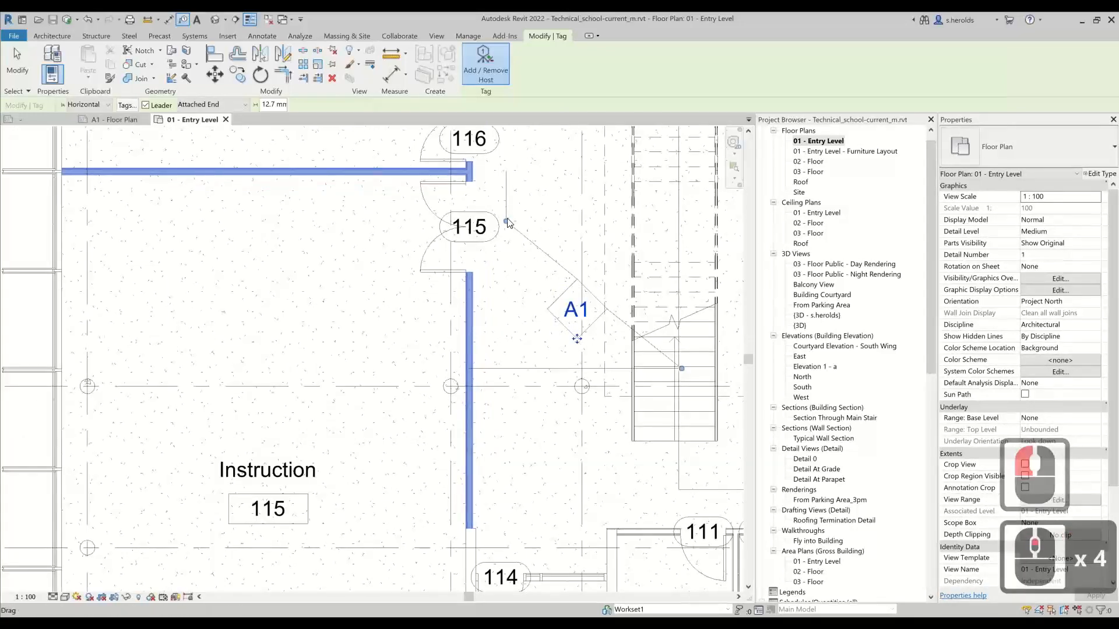
{"action": "left_click_drag", "start_coordinate": [285, 261], "coordinate": [246, 285]}
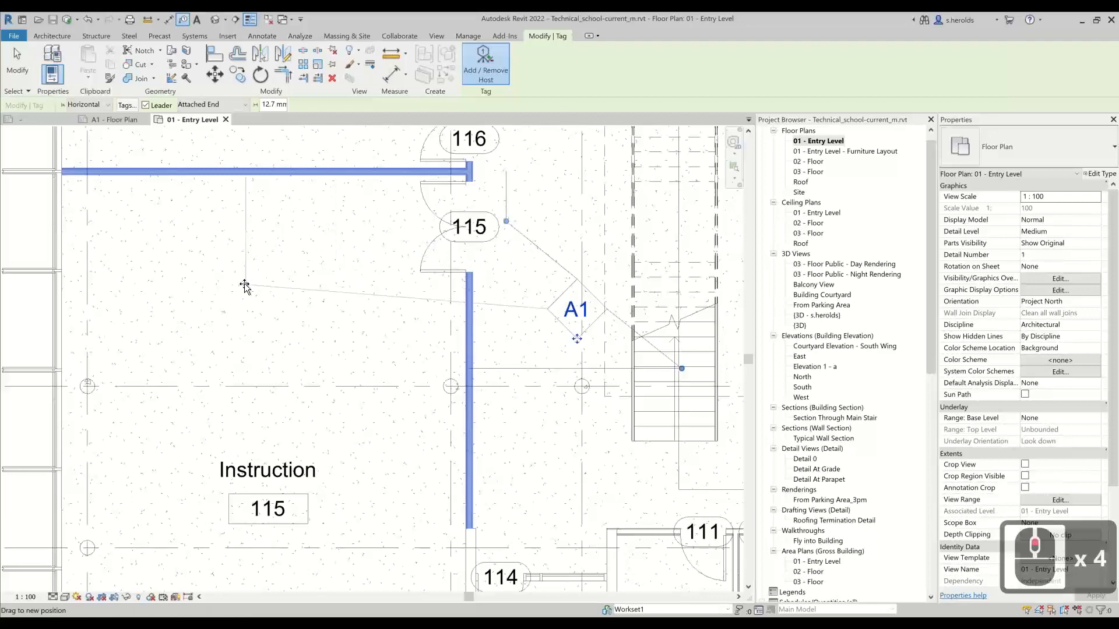
{"action": "left_click_drag", "start_coordinate": [577, 341], "coordinate": [300, 327]}
{"action": "middle_click_drag", "start_coordinate": [378, 341], "coordinate": [571, 329]}
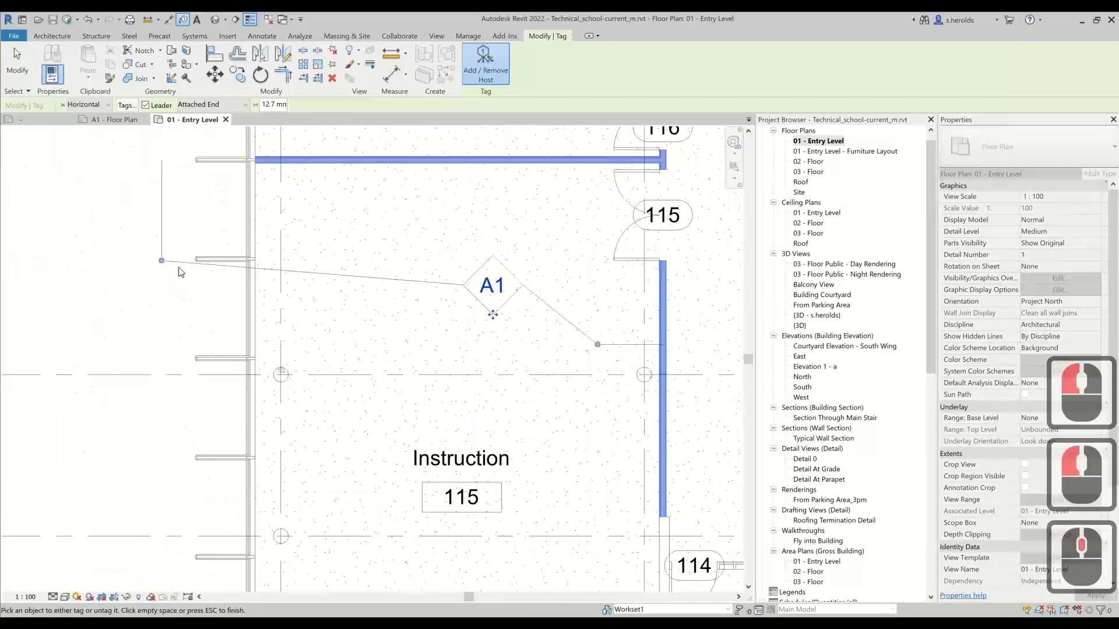
{"action": "left_click_drag", "start_coordinate": [377, 253], "coordinate": [379, 250]}
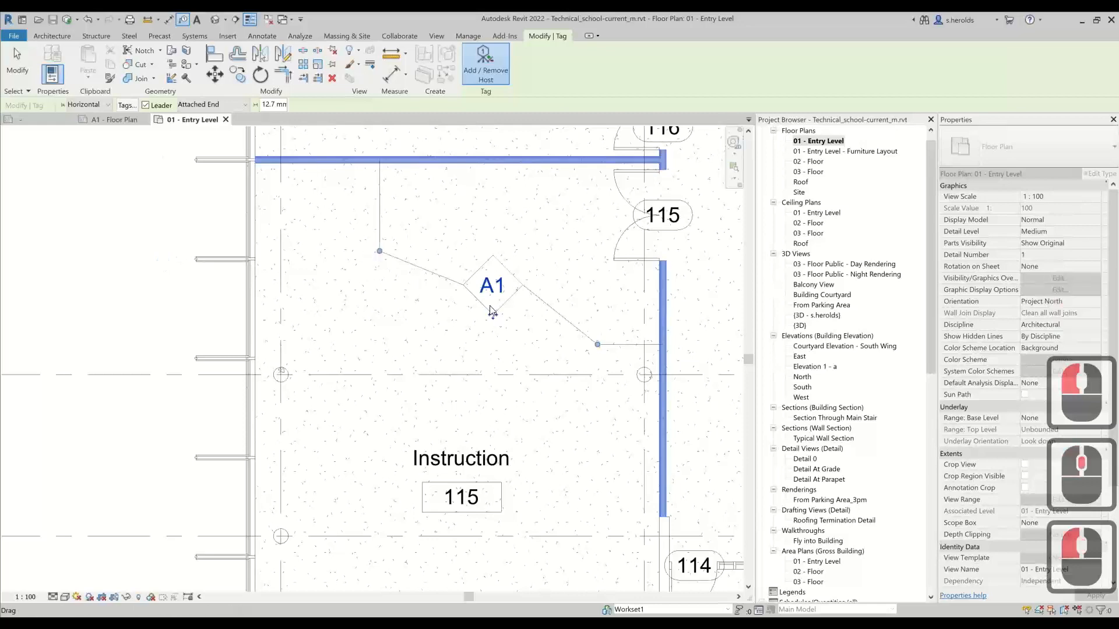
{"action": "scroll", "coordinate": [521, 355], "scroll_direction": "down", "scroll_amount": 3}
{"action": "middle_click_drag", "start_coordinate": [520, 356], "coordinate": [377, 360]}
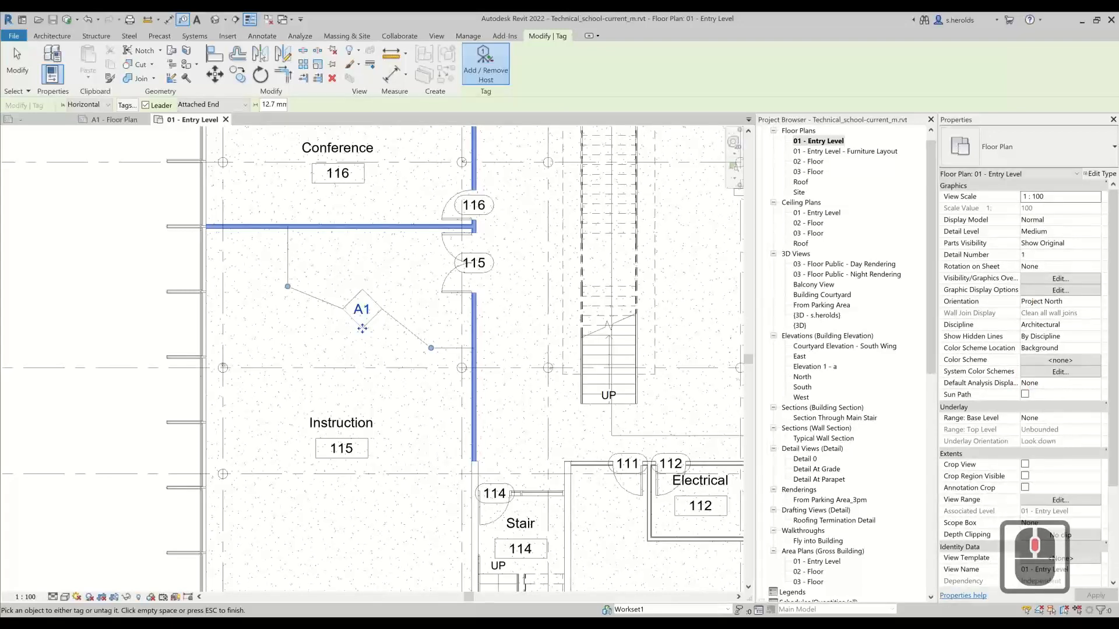
- Finish adding hosts to the A1 wall tag and end the tagging command, declining to load a floor tag
{"action": "key", "text": "Escape"}
{"action": "scroll", "coordinate": [342, 310], "scroll_direction": "up", "scroll_amount": 3}
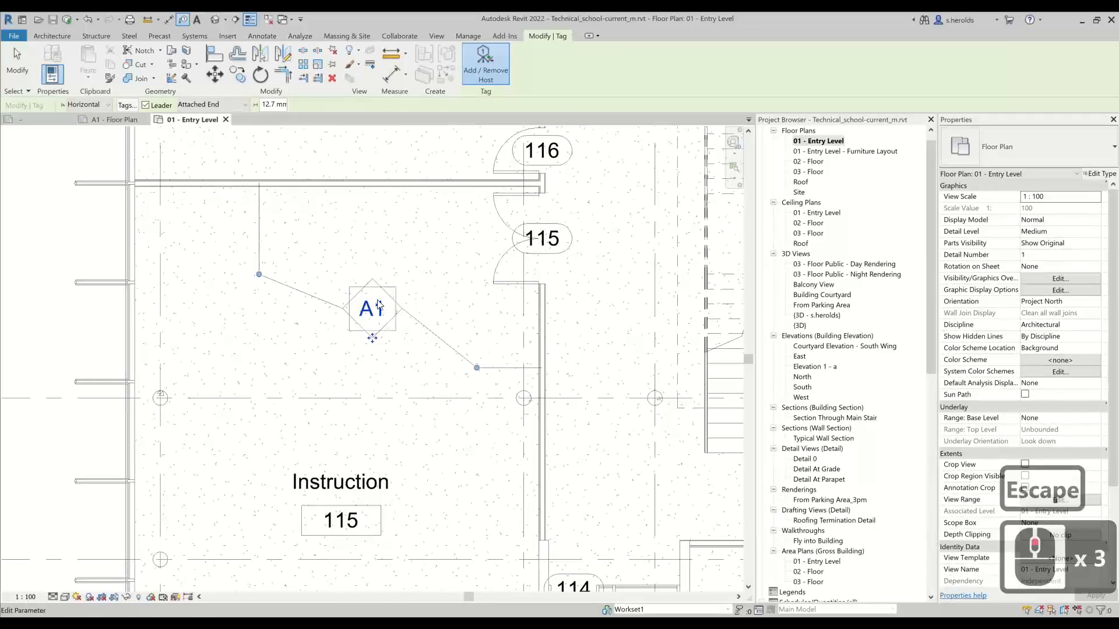
{"action": "key", "text": "Escape"}
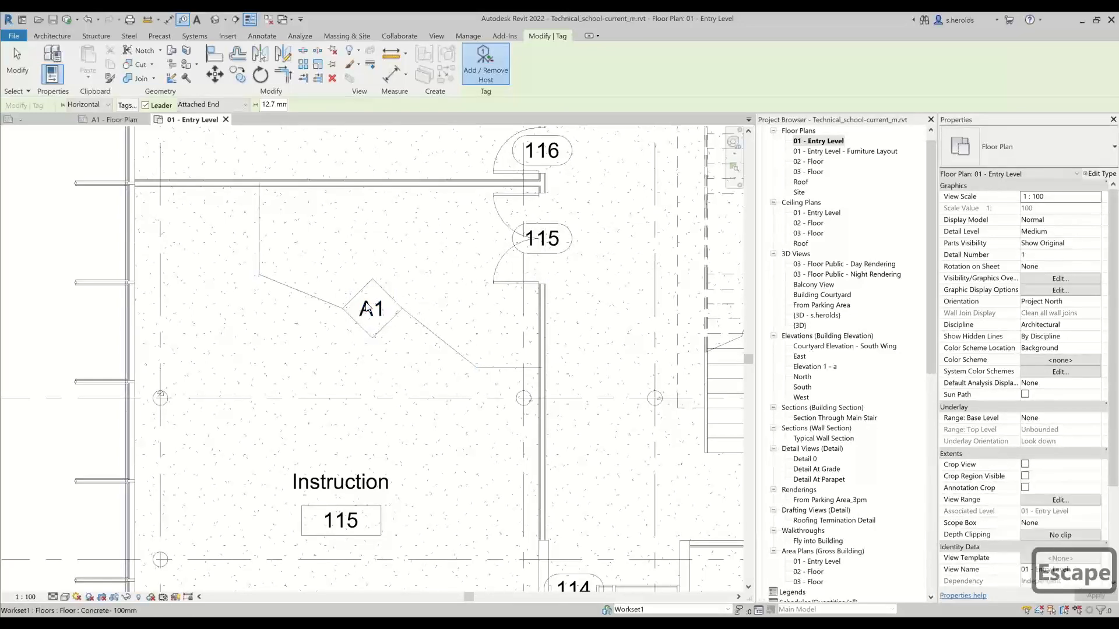
{"action": "scroll", "coordinate": [385, 303], "scroll_direction": "up", "scroll_amount": 2}
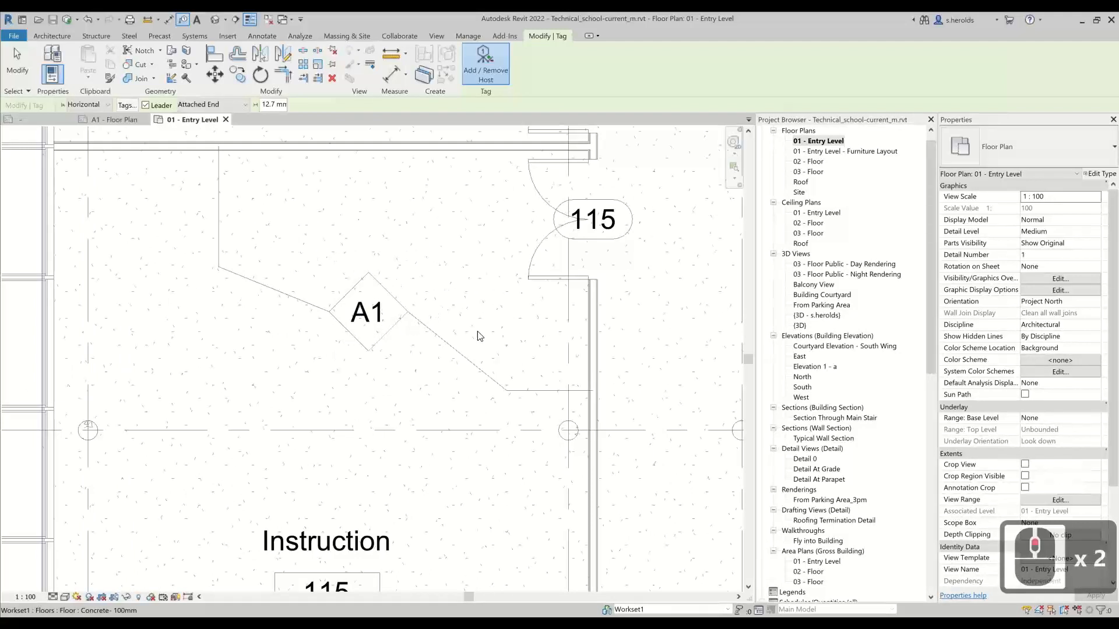
{"action": "left_click", "coordinate": [385, 304]}
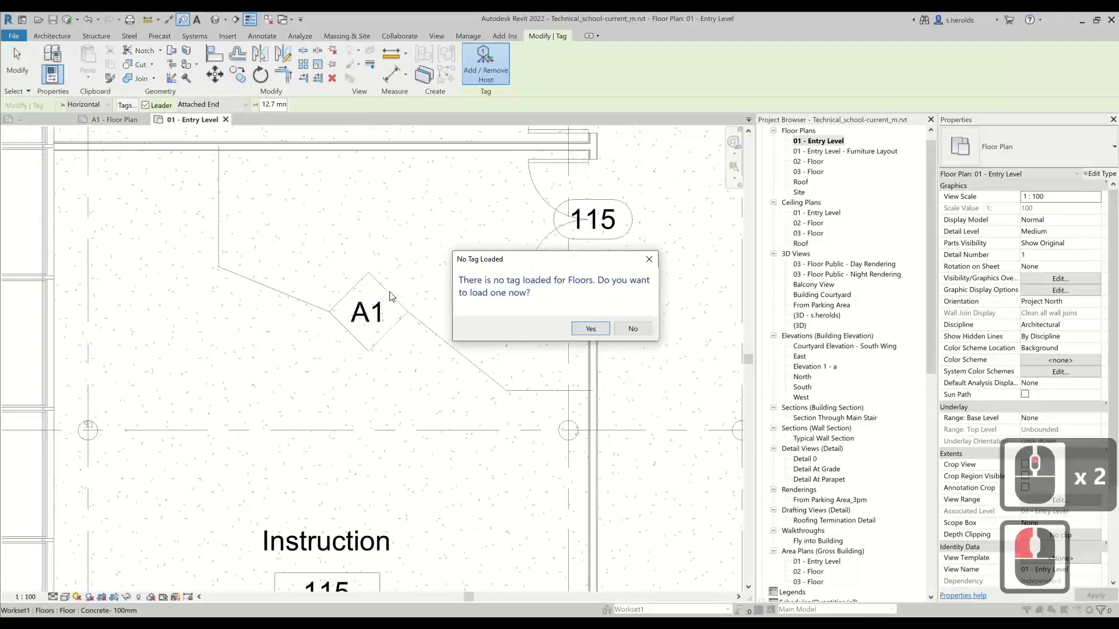
{"action": "left_click", "coordinate": [633, 329]}
{"action": "key", "text": "Escape"}
{"action": "key", "text": "Escape"}
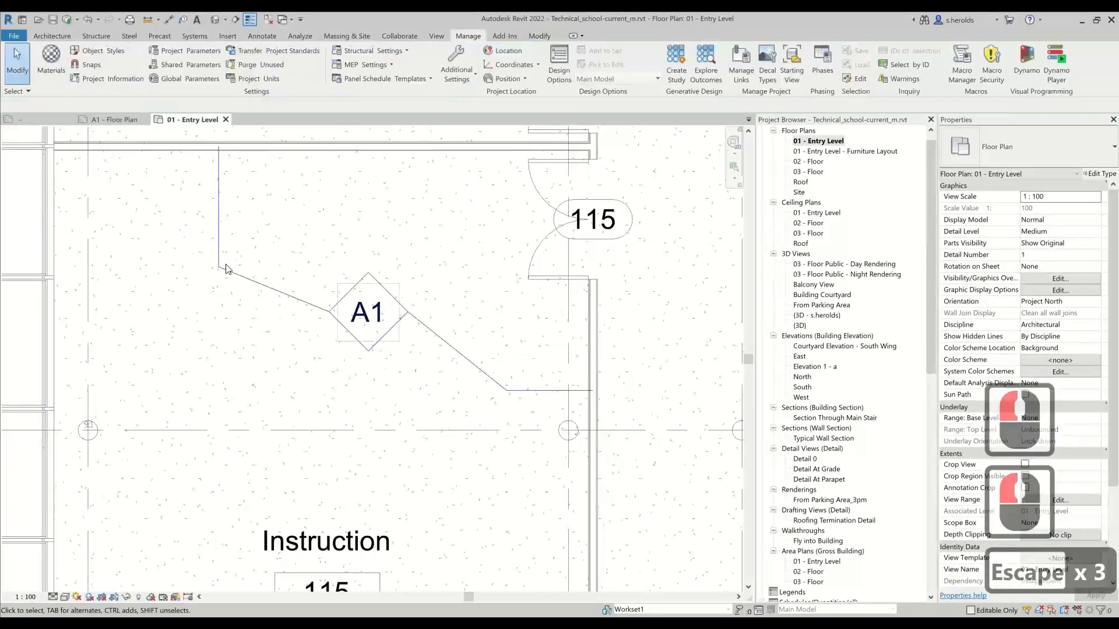
{"action": "key", "text": "Escape"}
- Open the family of the A1 wall tag in Instruction 115 for editing and dismiss the save reminder
{"action": "left_click", "coordinate": [390, 305]}
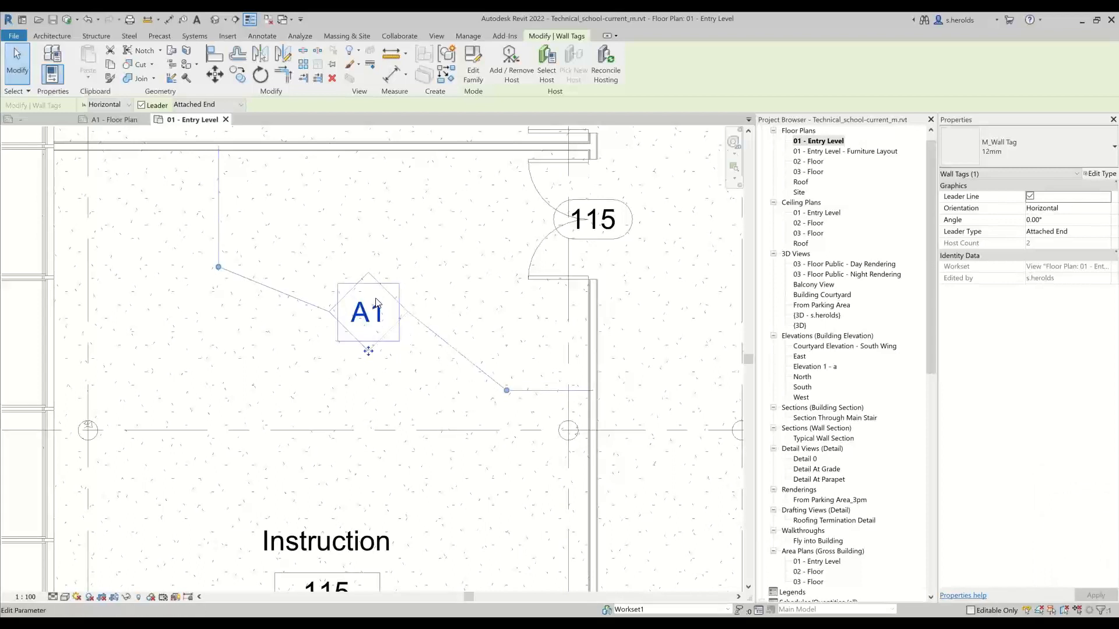
{"action": "scroll", "coordinate": [362, 312], "scroll_direction": "down", "scroll_amount": 3}
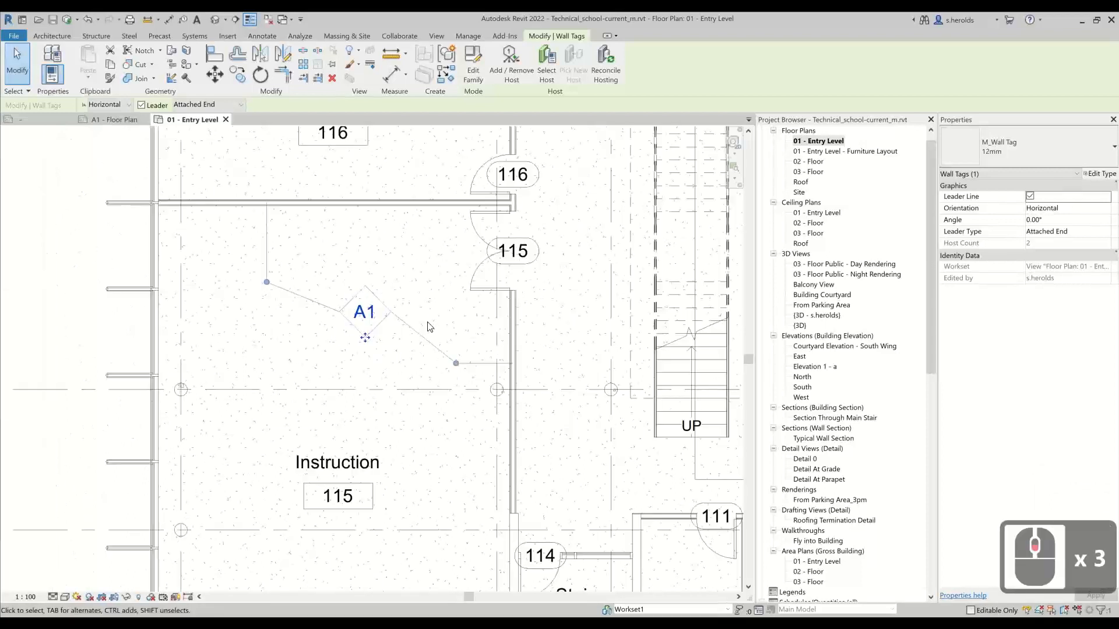
{"action": "left_click", "coordinate": [474, 70]}
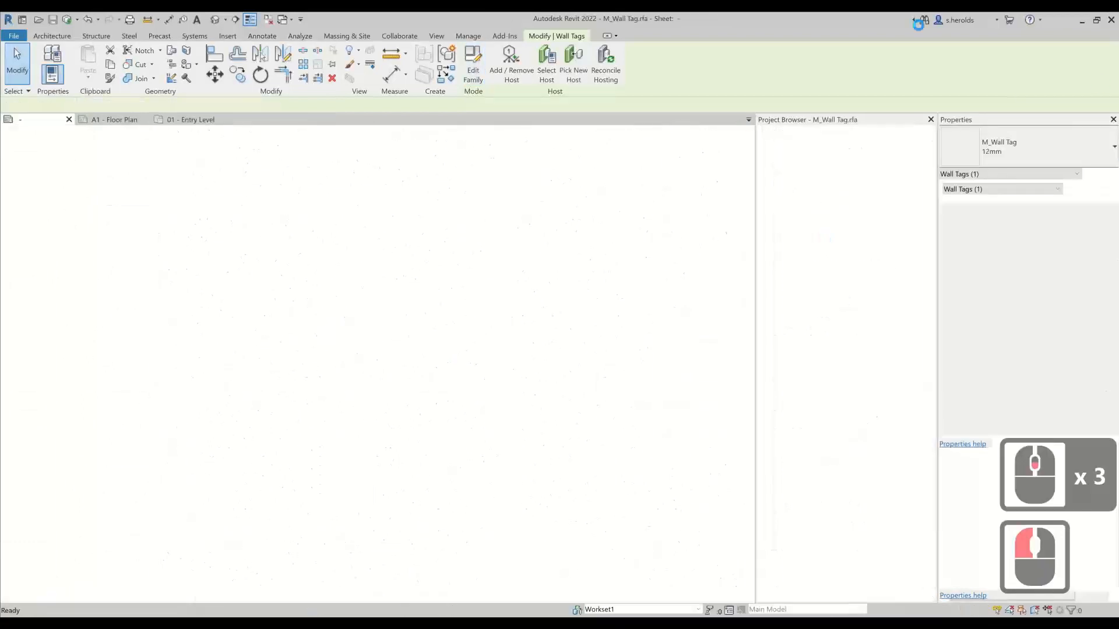
{"action": "scroll", "coordinate": [466, 379], "scroll_direction": "down", "scroll_amount": 2}
{"action": "left_click", "coordinate": [469, 381]}
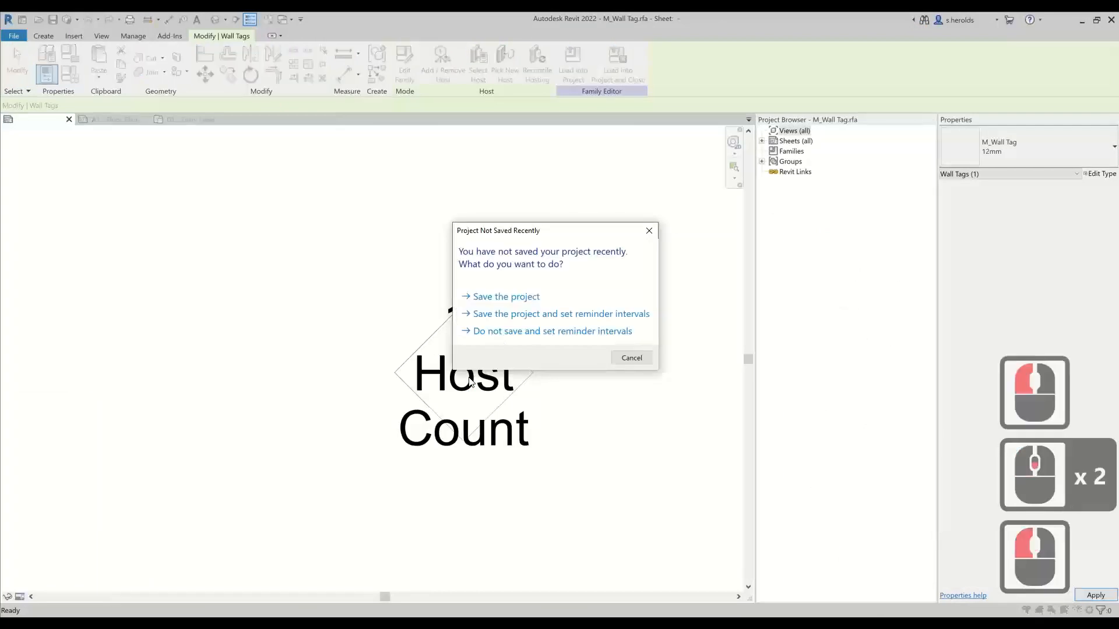
{"action": "left_click", "coordinate": [650, 230]}
{"action": "left_click", "coordinate": [651, 230]}
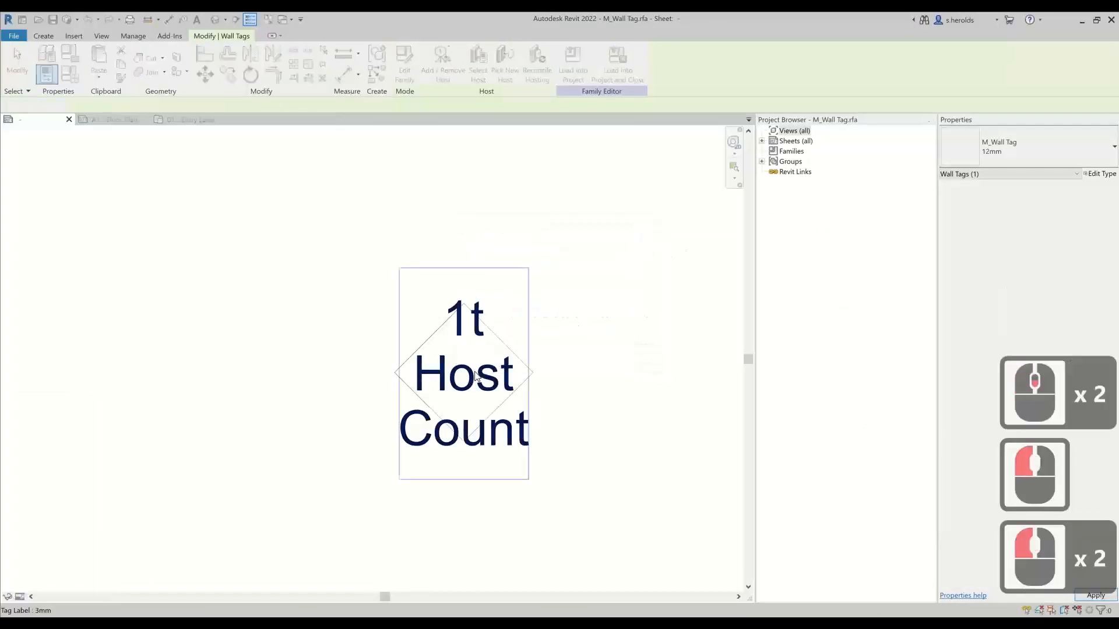
- Open the wall tag's label definition, view the fields available under Multi Leader Tag, and close it
{"action": "left_click", "coordinate": [486, 346]}
{"action": "double_click", "coordinate": [490, 349]}
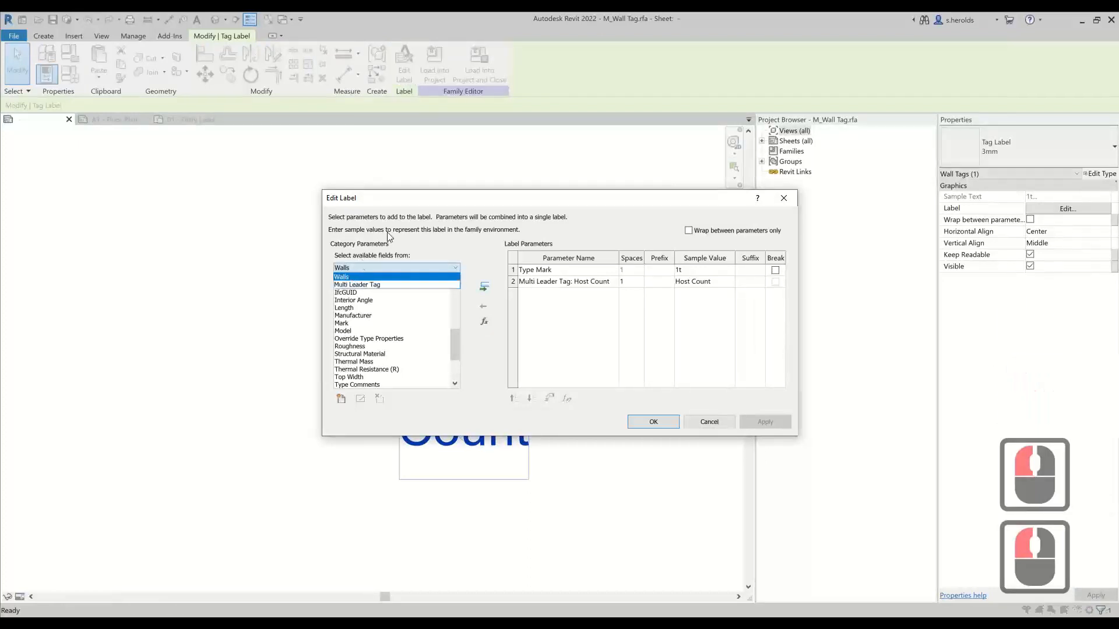
{"action": "left_click", "coordinate": [345, 285]}
{"action": "left_click", "coordinate": [351, 284]}
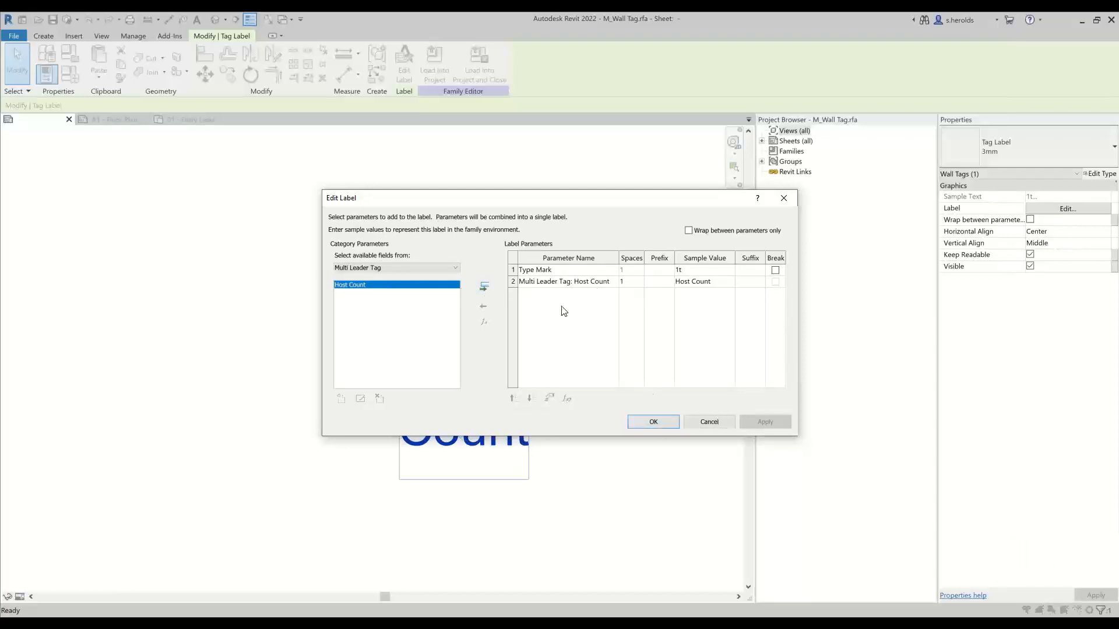
{"action": "left_click", "coordinate": [629, 422]}
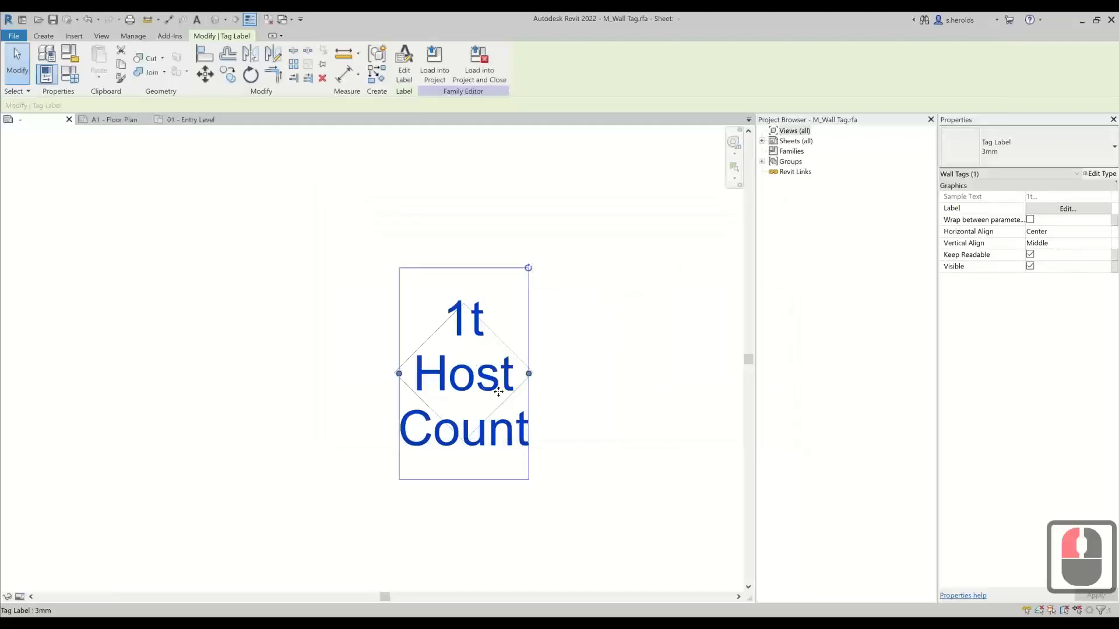
- Set the sample value of the Multi Leader Tag: Host Count parameter in the wall tag's label to 1
{"action": "left_click", "coordinate": [403, 64]}
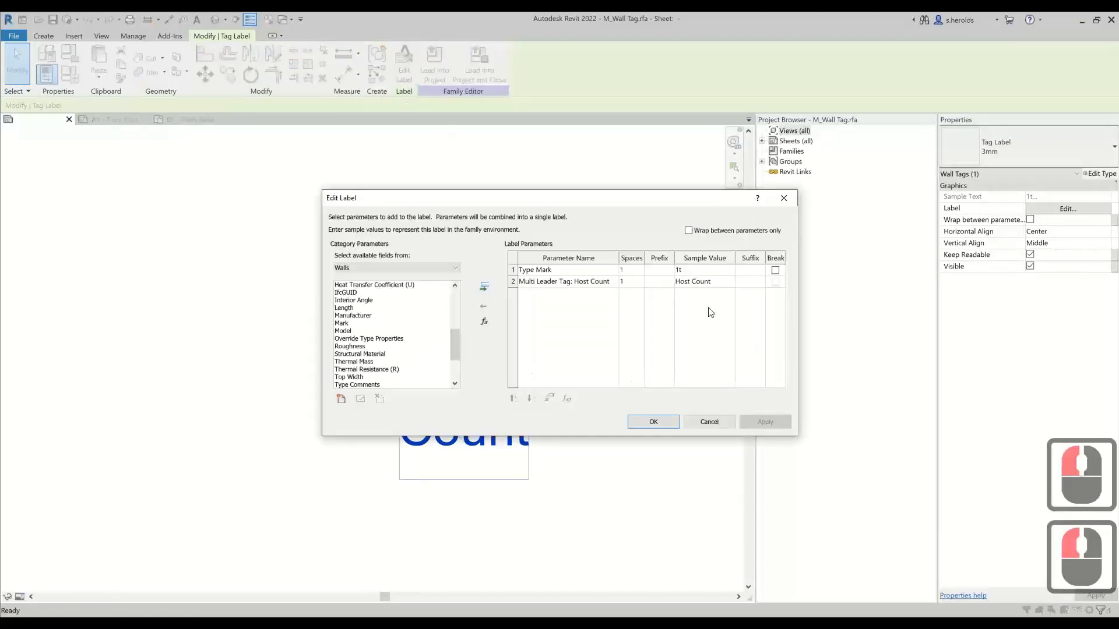
{"action": "left_click", "coordinate": [721, 282]}
{"action": "type", "text": "1"}
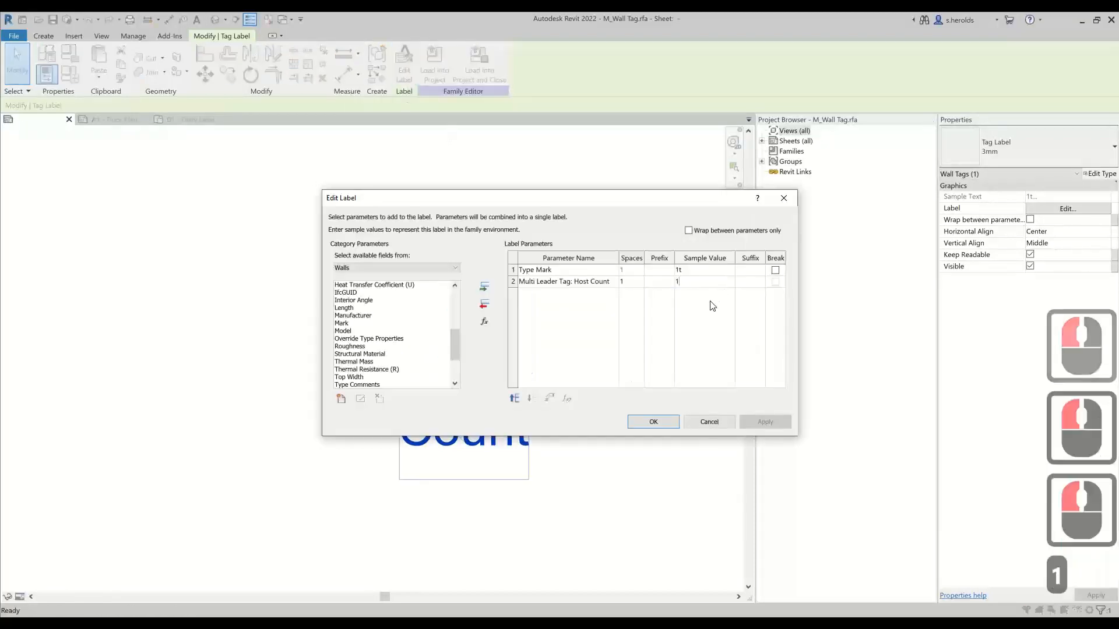
{"action": "left_click", "coordinate": [650, 423]}
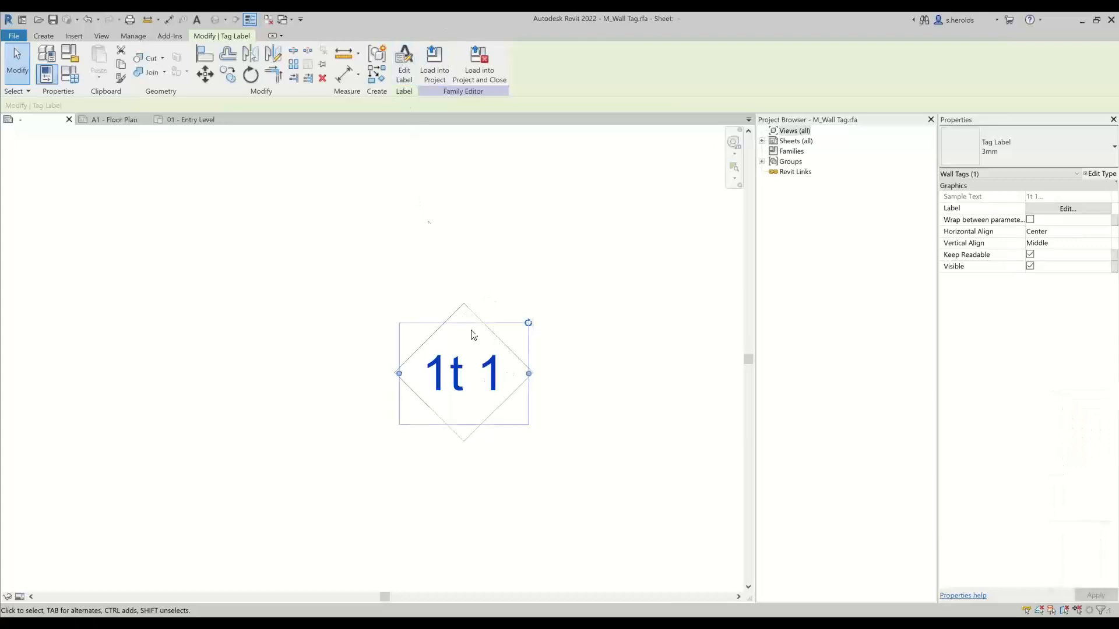
- Add a line break after the Type Mark parameter in the wall tag's label
{"action": "left_click", "coordinate": [406, 87]}
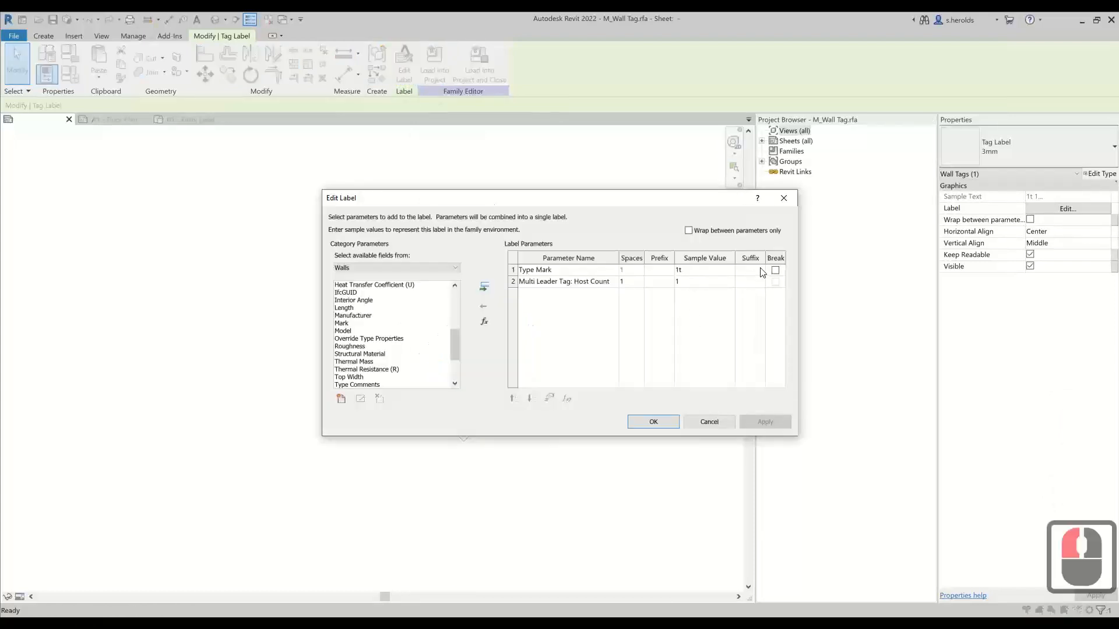
{"action": "left_click", "coordinate": [775, 271]}
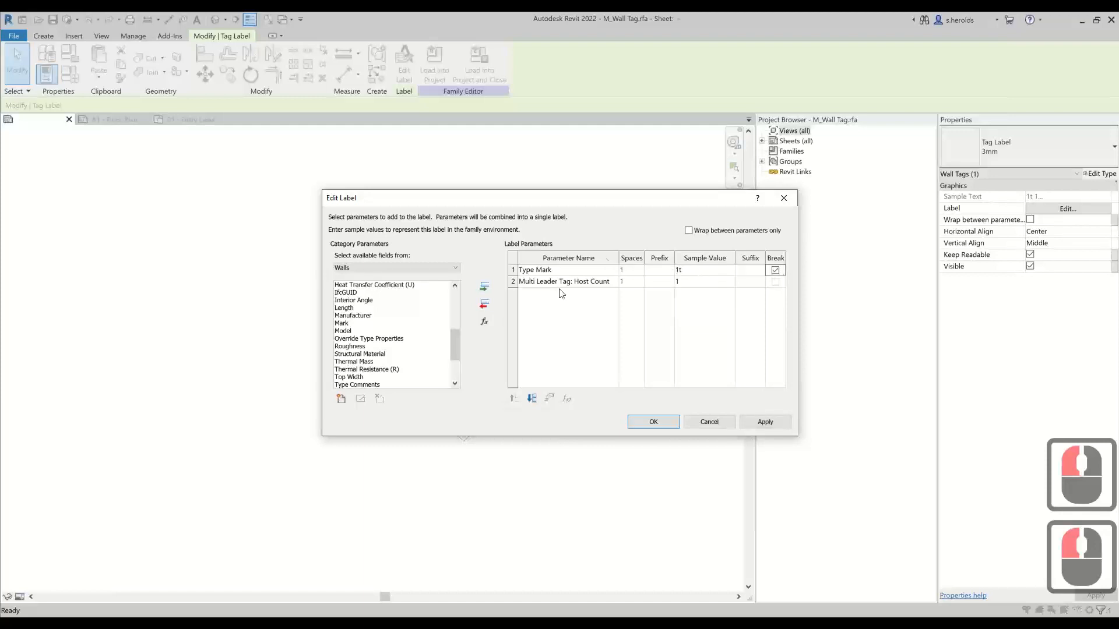
{"action": "left_click", "coordinate": [670, 422]}
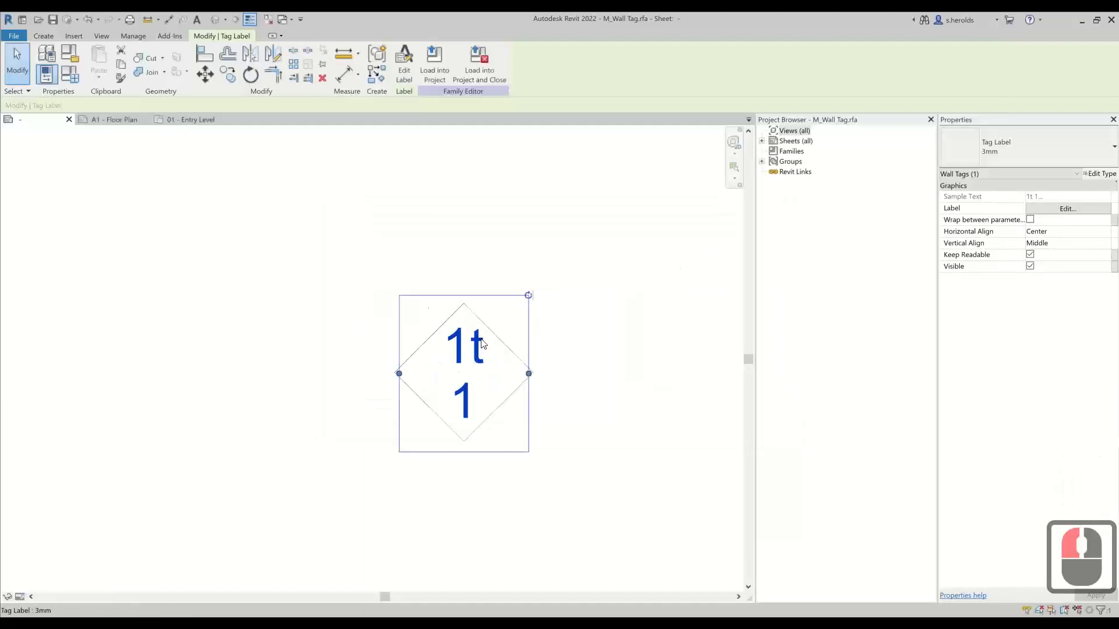
- Load the edited M_Wall Tag family into the project, overwriting the existing version and its parameter values
{"action": "left_click", "coordinate": [425, 63]}
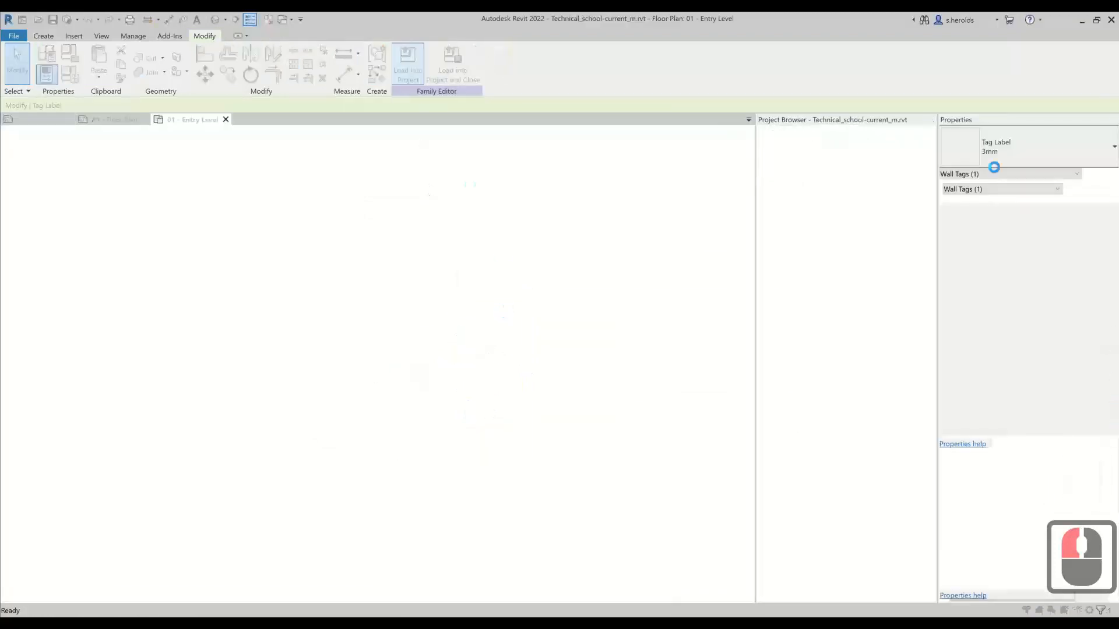
{"action": "left_click", "coordinate": [505, 306]}
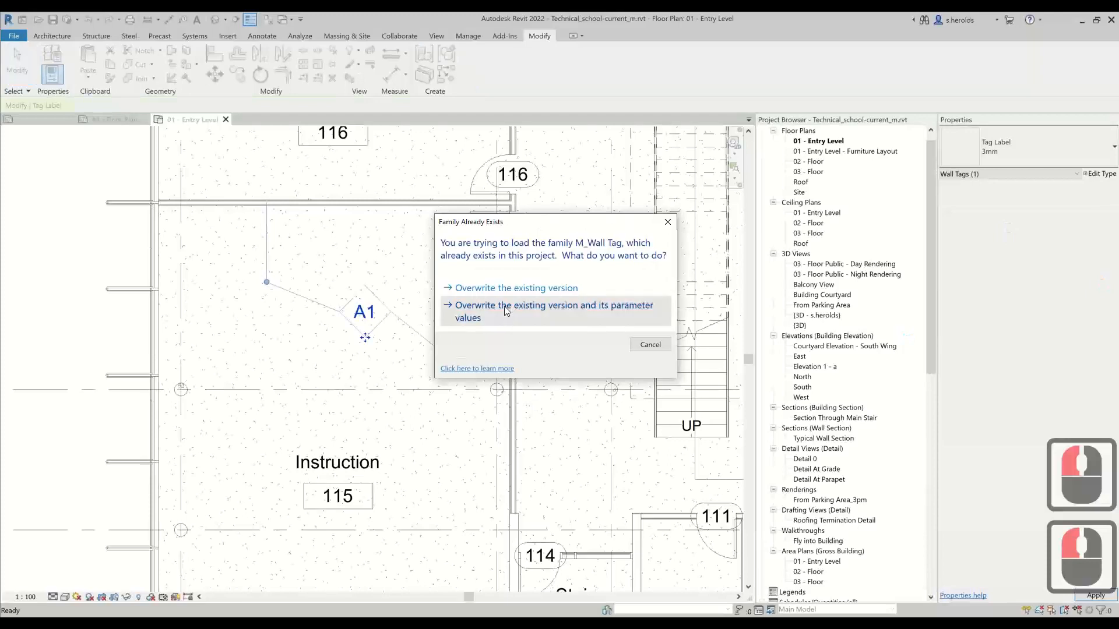
{"action": "left_click", "coordinate": [594, 337]}
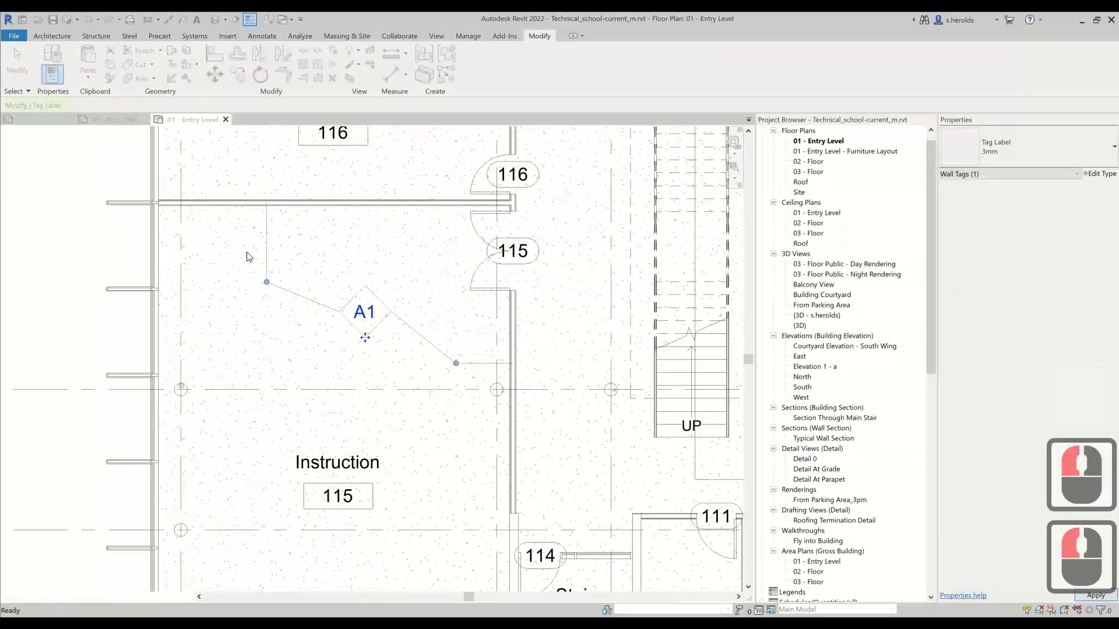
{"action": "scroll", "coordinate": [358, 274], "scroll_direction": "down", "scroll_amount": 3}
{"action": "scroll", "coordinate": [369, 320], "scroll_direction": "down", "scroll_amount": 6}
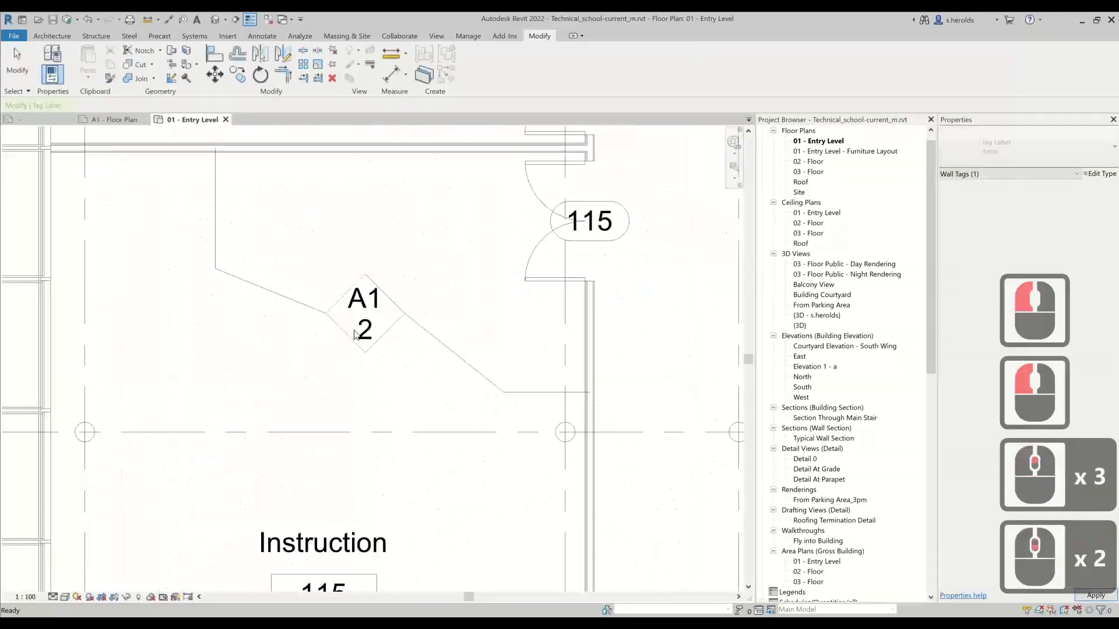
{"action": "left_click", "coordinate": [342, 362]}
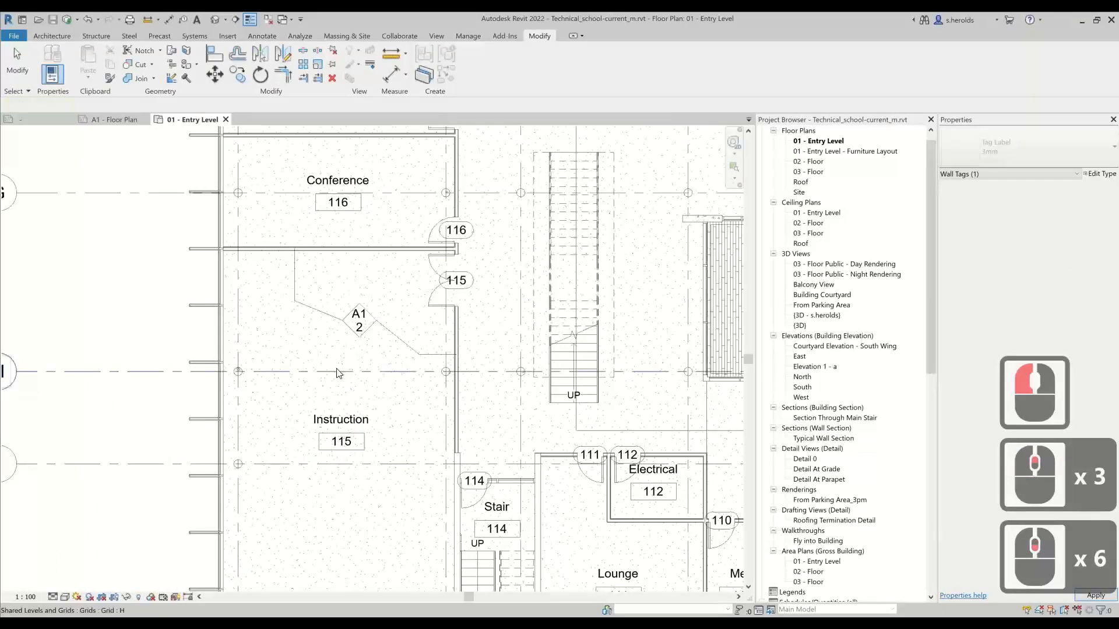
- Tag the corridor wall of Instruction 115 and add the Conference 116 partition and the exterior wall near grid 1 as hosts
{"action": "key", "text": "t"}
{"action": "key", "text": "g"}
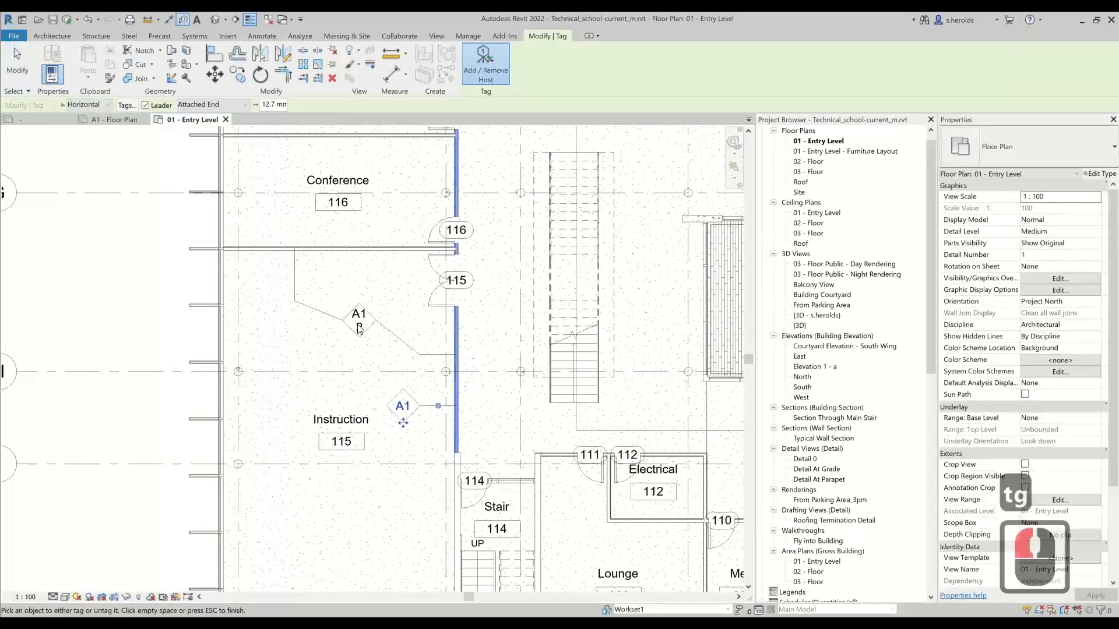
{"action": "left_click", "coordinate": [453, 410]}
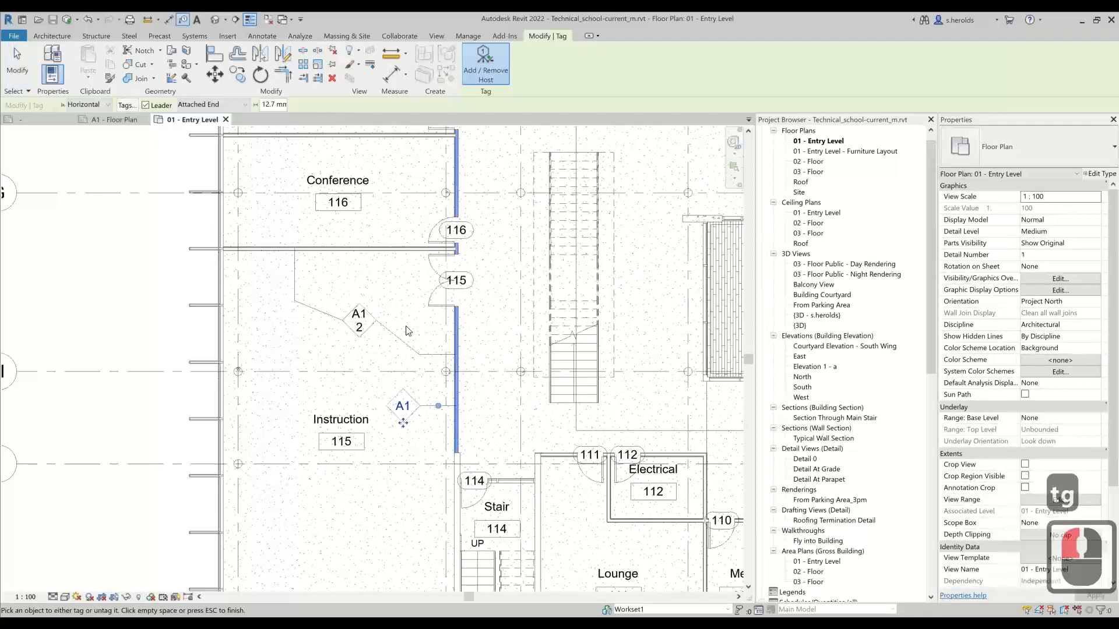
{"action": "left_click", "coordinate": [395, 250]}
{"action": "left_click", "coordinate": [217, 373]}
{"action": "scroll", "coordinate": [326, 466], "scroll_direction": "down", "scroll_amount": 2}
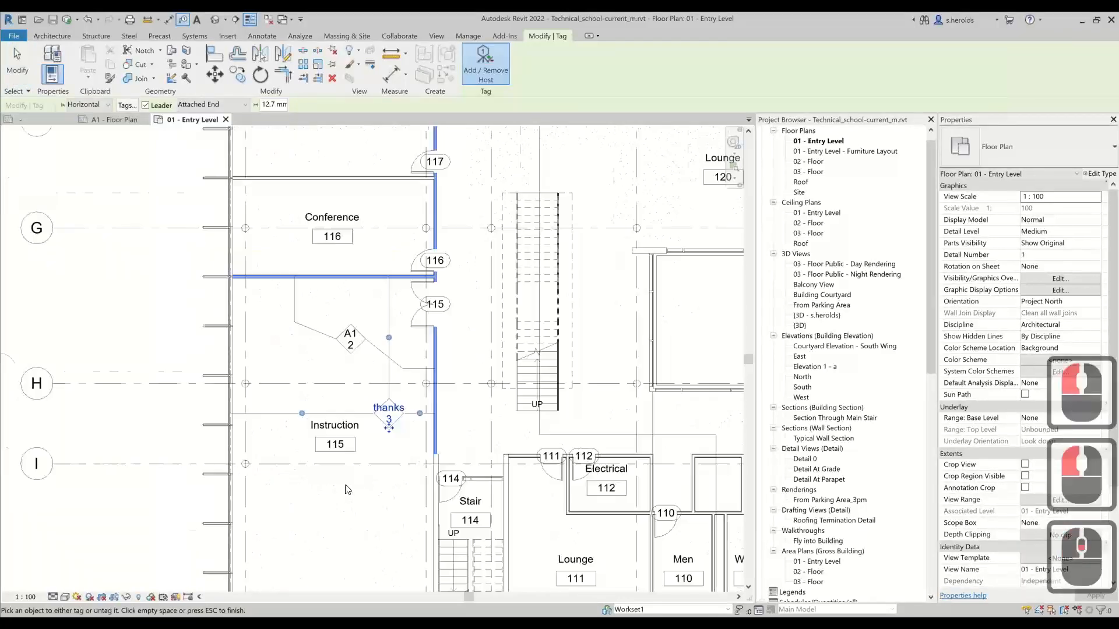
- Add the exterior wall along grid J as another host of the new wall tag and finish adding hosts
{"action": "middle_click_drag", "start_coordinate": [358, 458], "coordinate": [378, 242]}
{"action": "scroll", "coordinate": [378, 251], "scroll_direction": "up", "scroll_amount": 1}
{"action": "left_click", "coordinate": [375, 449]}
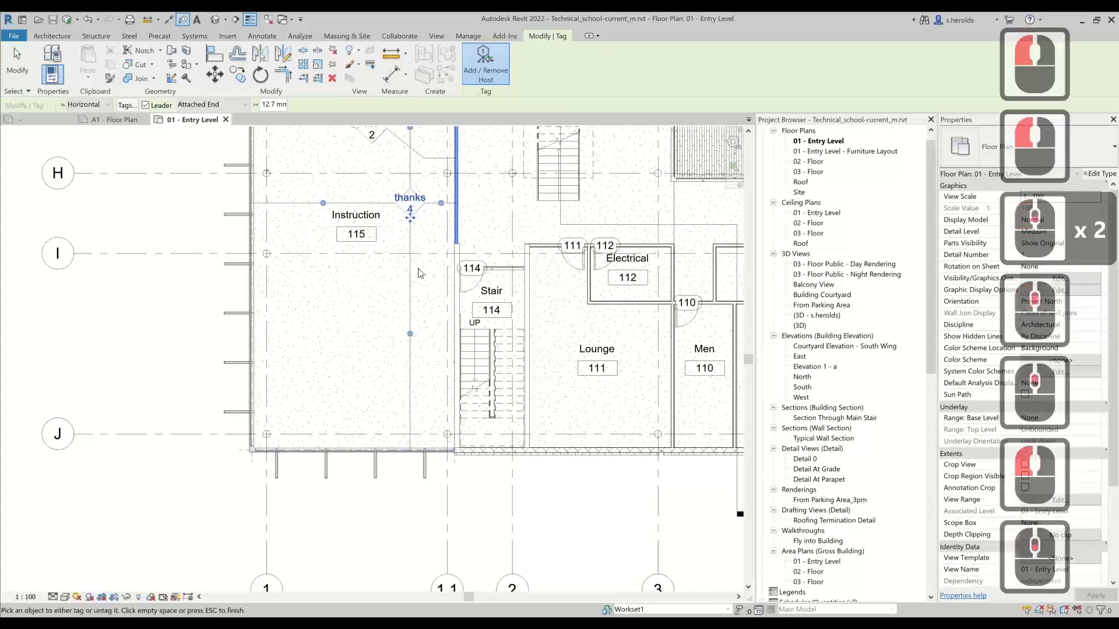
{"action": "scroll", "coordinate": [408, 244], "scroll_direction": "down", "scroll_amount": 3}
{"action": "scroll", "coordinate": [427, 210], "scroll_direction": "up", "scroll_amount": 3}
{"action": "key", "text": "Escape"}
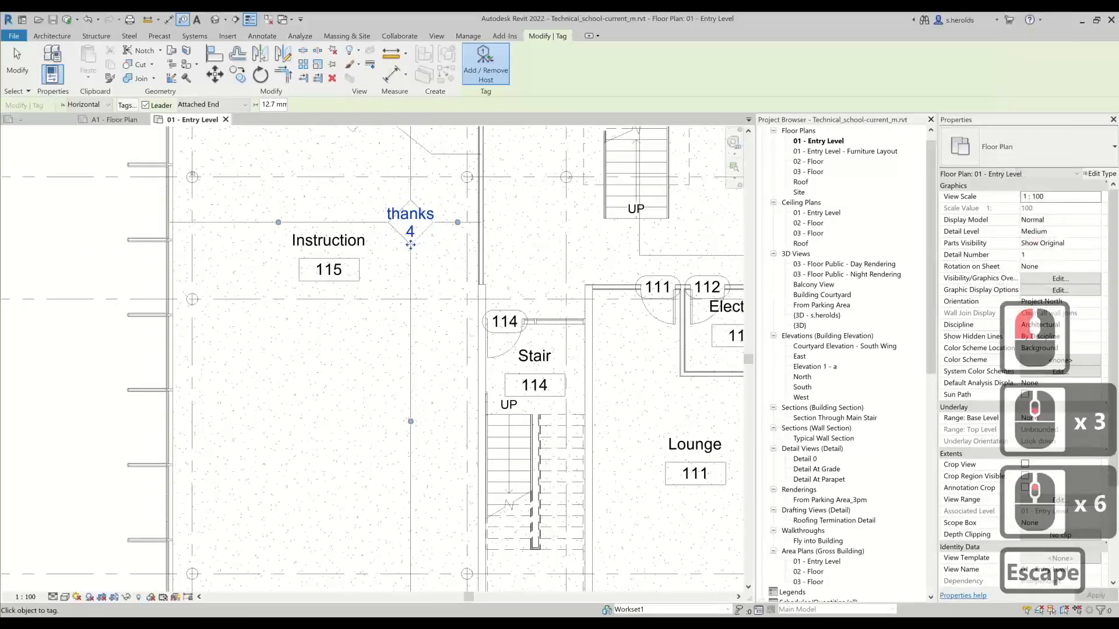
{"action": "key", "text": "Escape"}
- End the tagging command and open the Elevation 1 - a view from the elevation mark beside Vest. 101
{"action": "scroll", "coordinate": [238, 354], "scroll_direction": "down", "scroll_amount": 2}
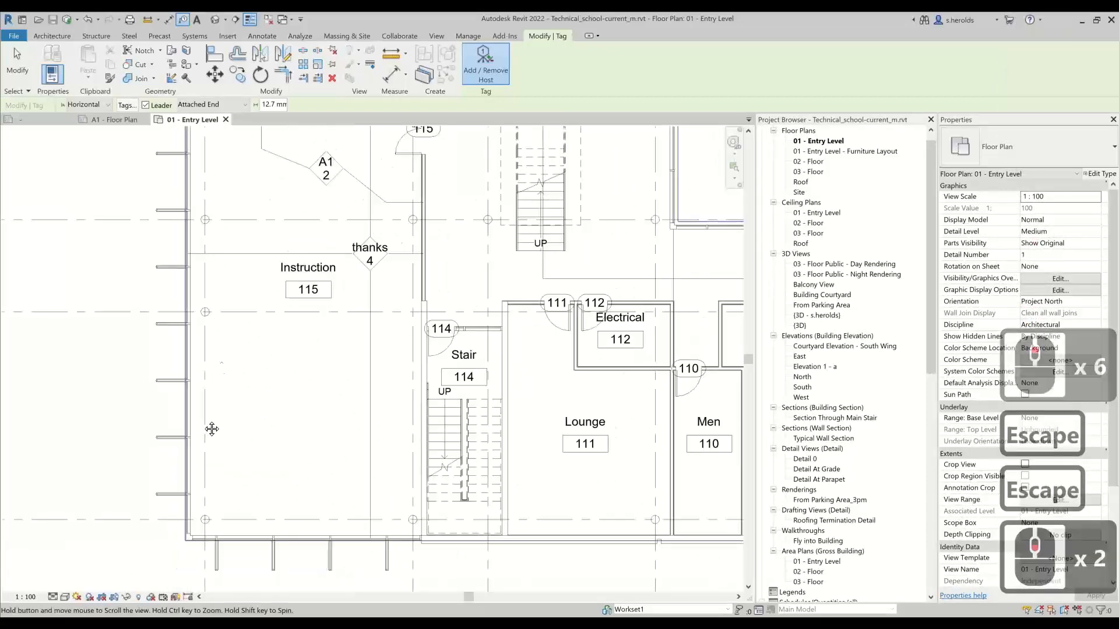
{"action": "middle_click_drag", "start_coordinate": [212, 427], "coordinate": [199, 515]}
{"action": "scroll", "coordinate": [248, 330], "scroll_direction": "down", "scroll_amount": 3}
{"action": "middle_click_drag", "start_coordinate": [307, 391], "coordinate": [394, 559]}
{"action": "middle_click_drag", "start_coordinate": [298, 188], "coordinate": [272, 425]}
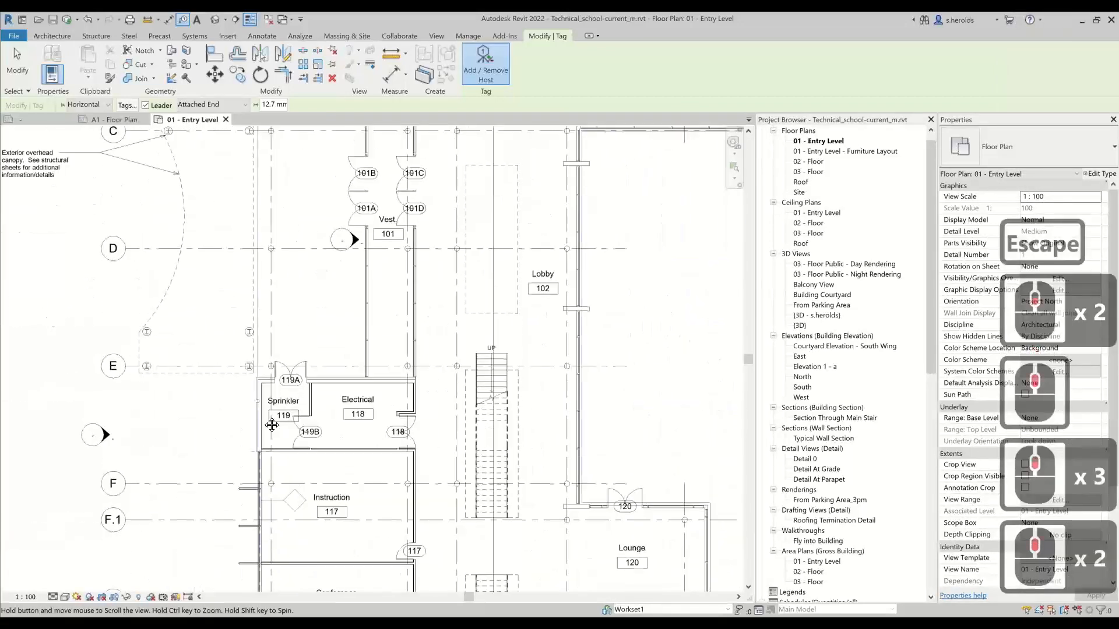
{"action": "middle_click_drag", "start_coordinate": [288, 346], "coordinate": [280, 441]}
{"action": "scroll", "coordinate": [358, 342], "scroll_direction": "up", "scroll_amount": 4}
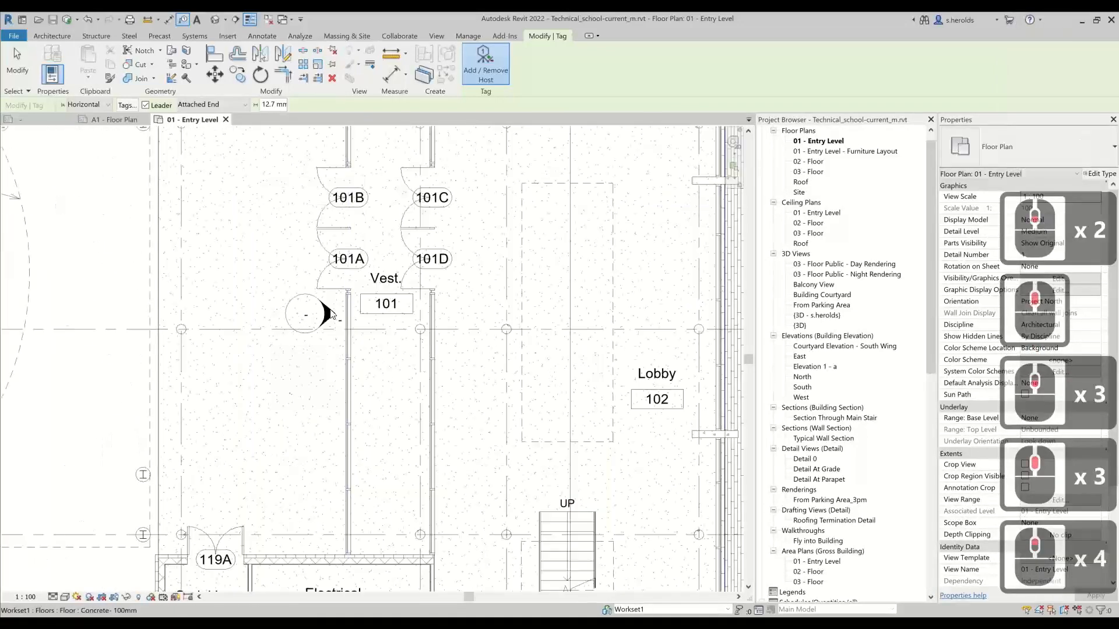
{"action": "key", "text": "Escape"}
{"action": "left_click", "coordinate": [328, 314]}
{"action": "double_click", "coordinate": [329, 315]}
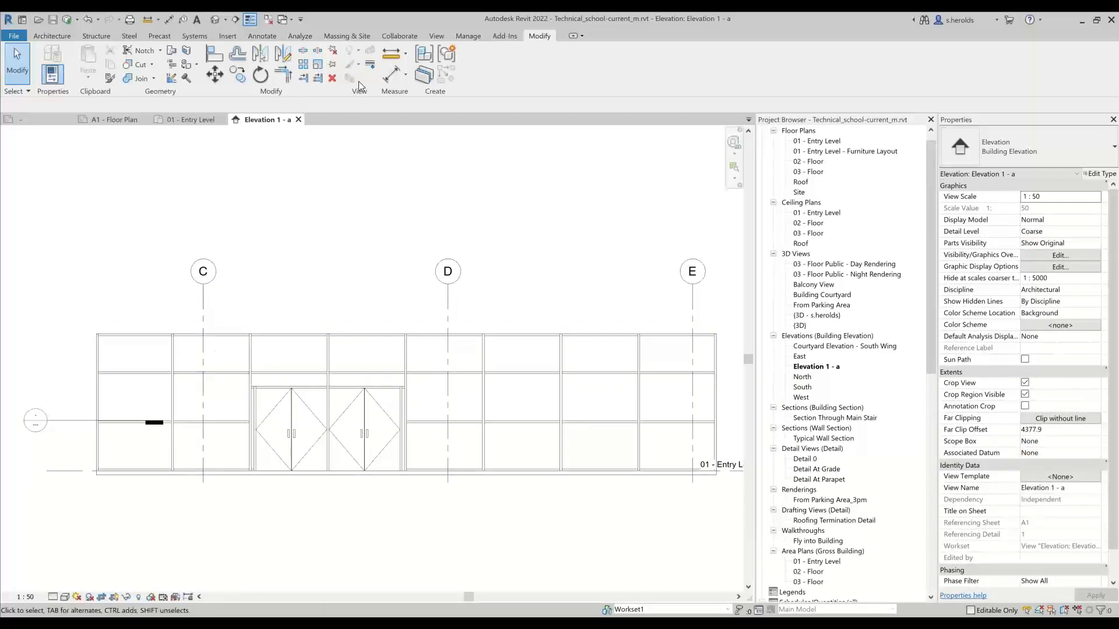
{"action": "key", "text": "Escape"}
{"action": "key", "text": "Escape"}
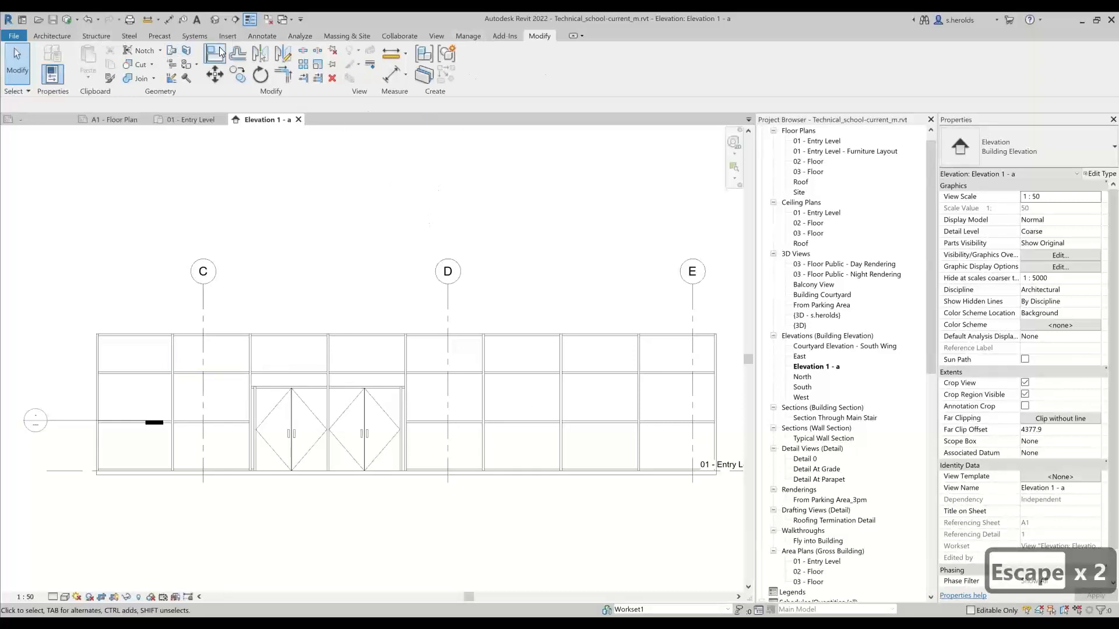
- Tag the upper vertical curtain wall mullion between grids D and E with a leader and end the tagging command
{"action": "left_click", "coordinate": [260, 37]}
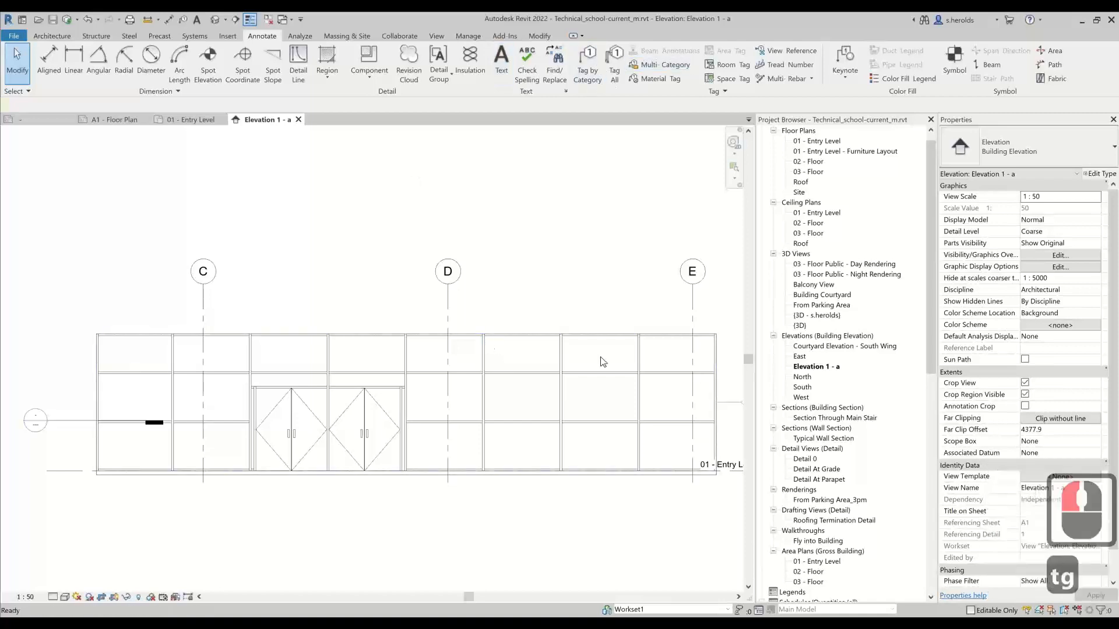
{"action": "left_click", "coordinate": [559, 354]}
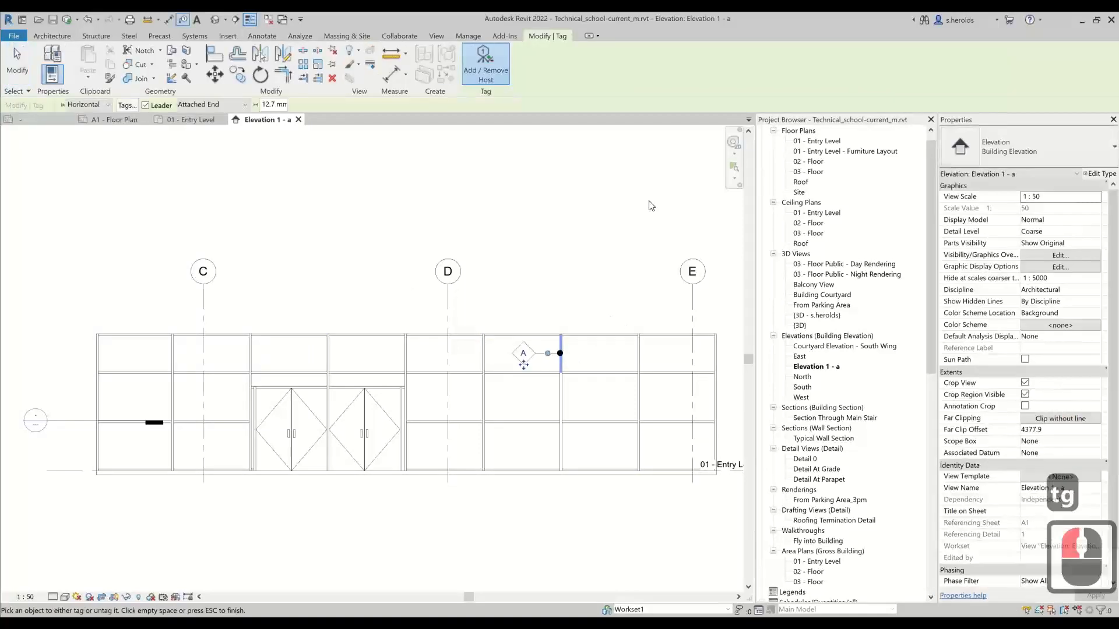
{"action": "key", "text": "Escape"}
{"action": "key", "text": "Escape"}
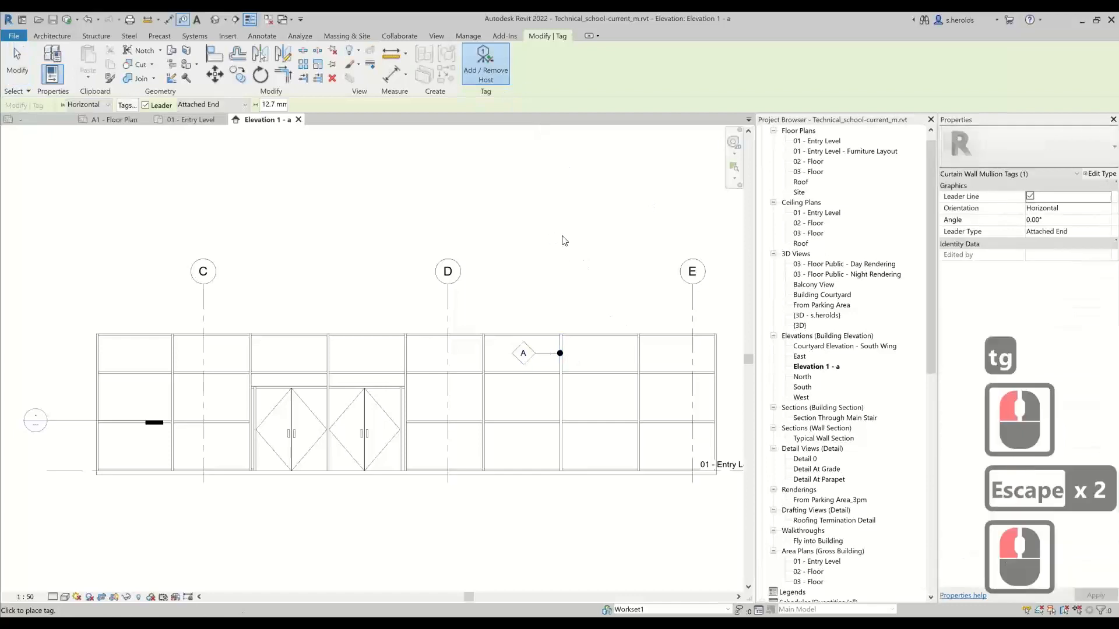
{"action": "scroll", "coordinate": [555, 239], "scroll_direction": "down", "scroll_amount": 3}
{"action": "key", "text": "Escape"}
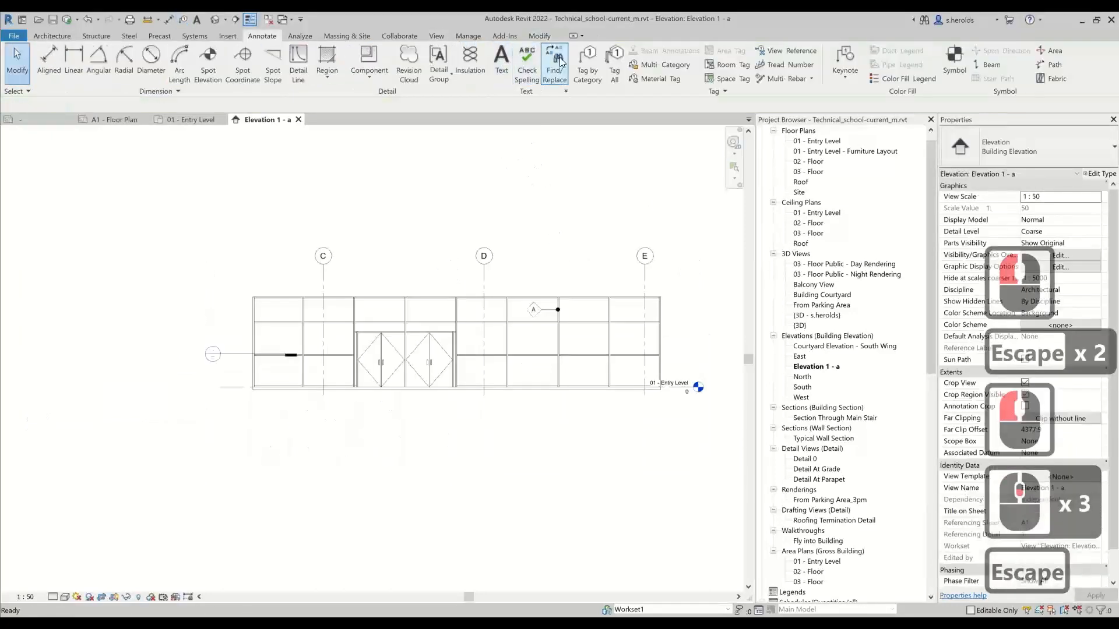
- Tag all untagged curtain wall mullions in Elevation 1 - a without leaders, using M_Curtain Wall Mullion Tag, and close the elevation view
{"action": "left_click", "coordinate": [614, 71]}
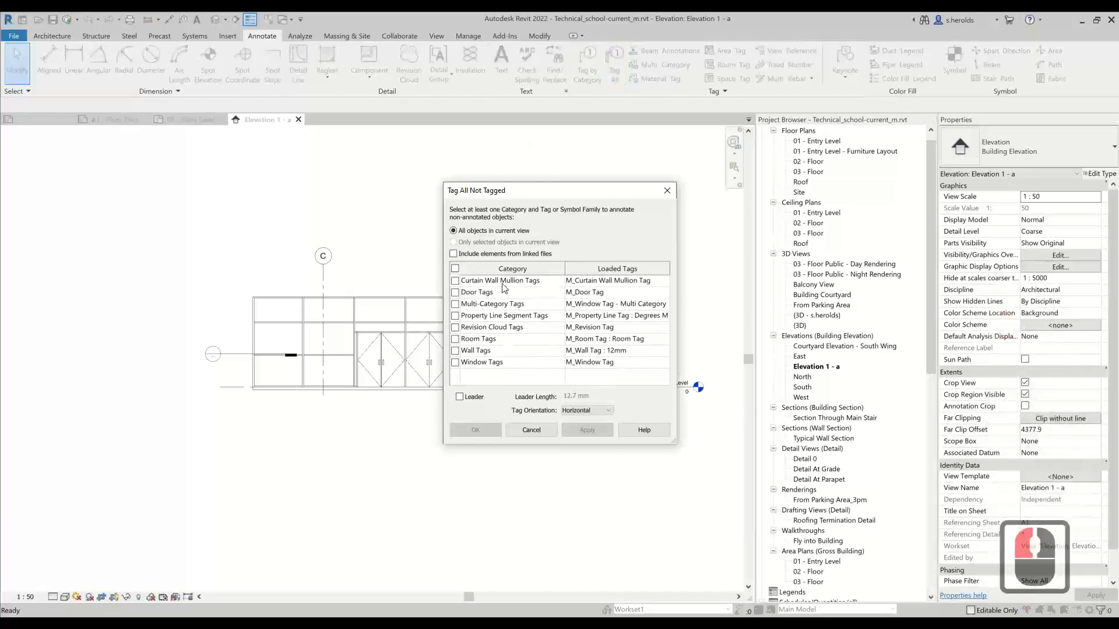
{"action": "left_click", "coordinate": [455, 280]}
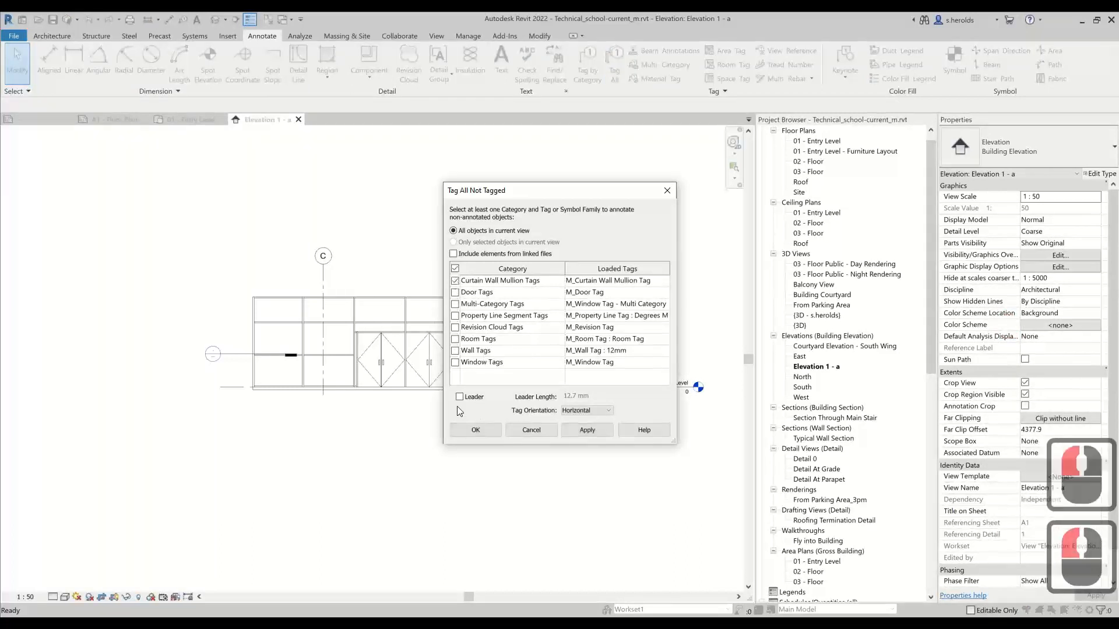
{"action": "left_click", "coordinate": [470, 431]}
{"action": "scroll", "coordinate": [500, 296], "scroll_direction": "up", "scroll_amount": 8}
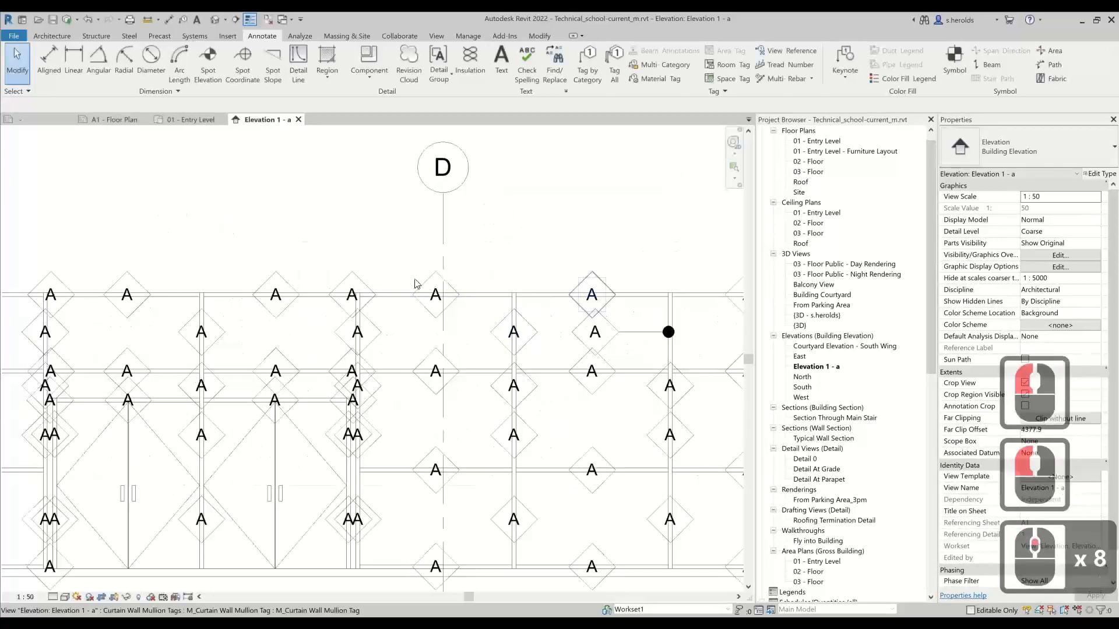
{"action": "scroll", "coordinate": [487, 283], "scroll_direction": "down", "scroll_amount": 1}
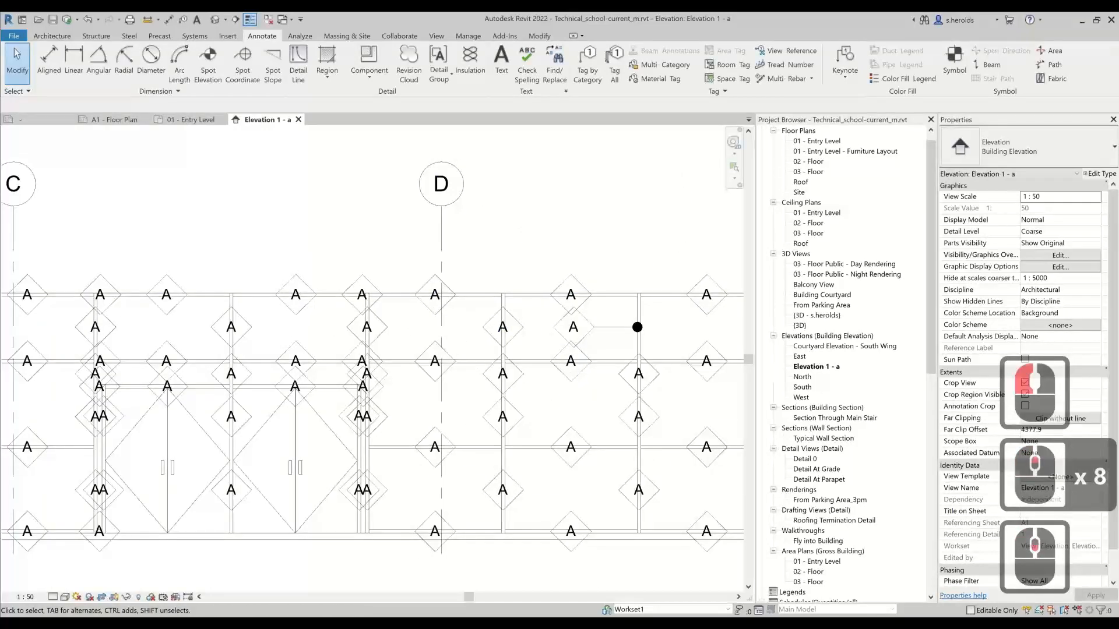
{"action": "key", "text": "Escape"}
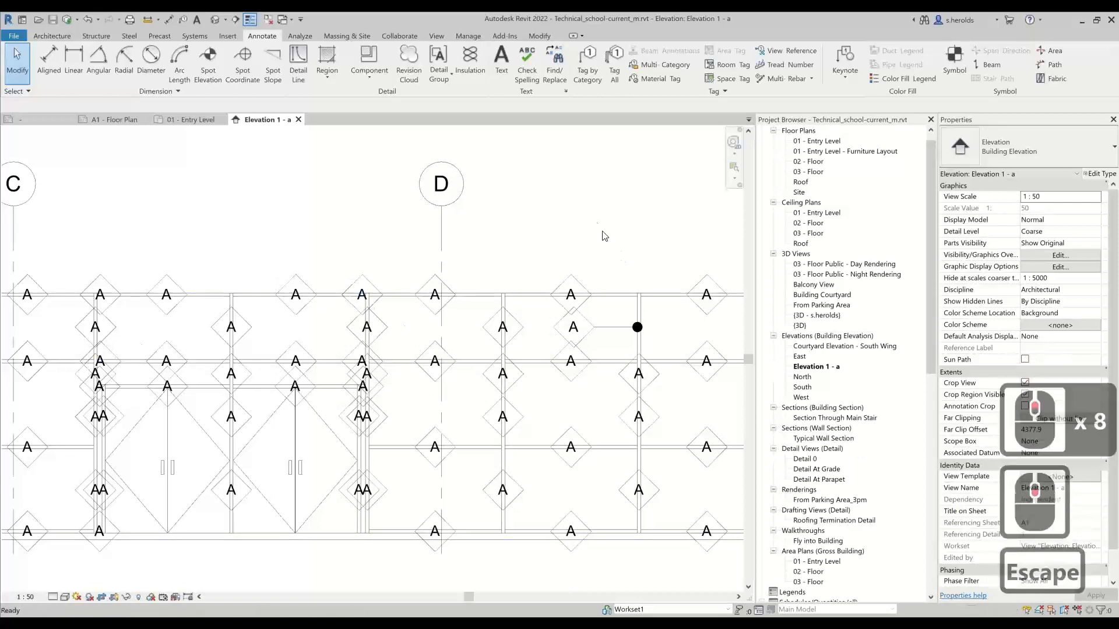
{"action": "scroll", "coordinate": [590, 217], "scroll_direction": "down", "scroll_amount": 4}
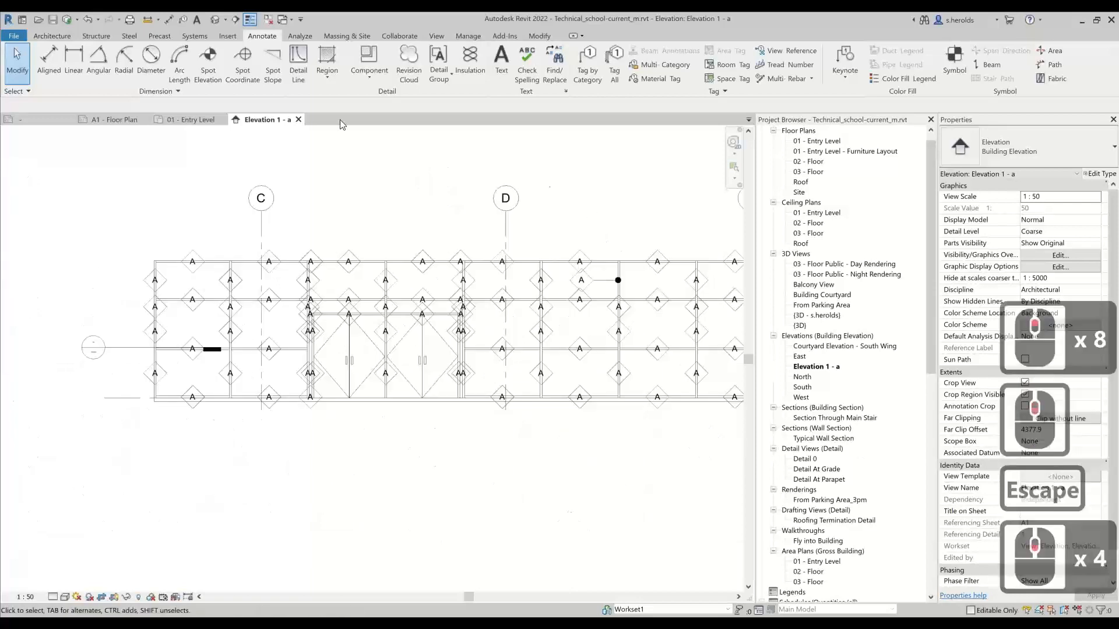
{"action": "left_click", "coordinate": [299, 120]}
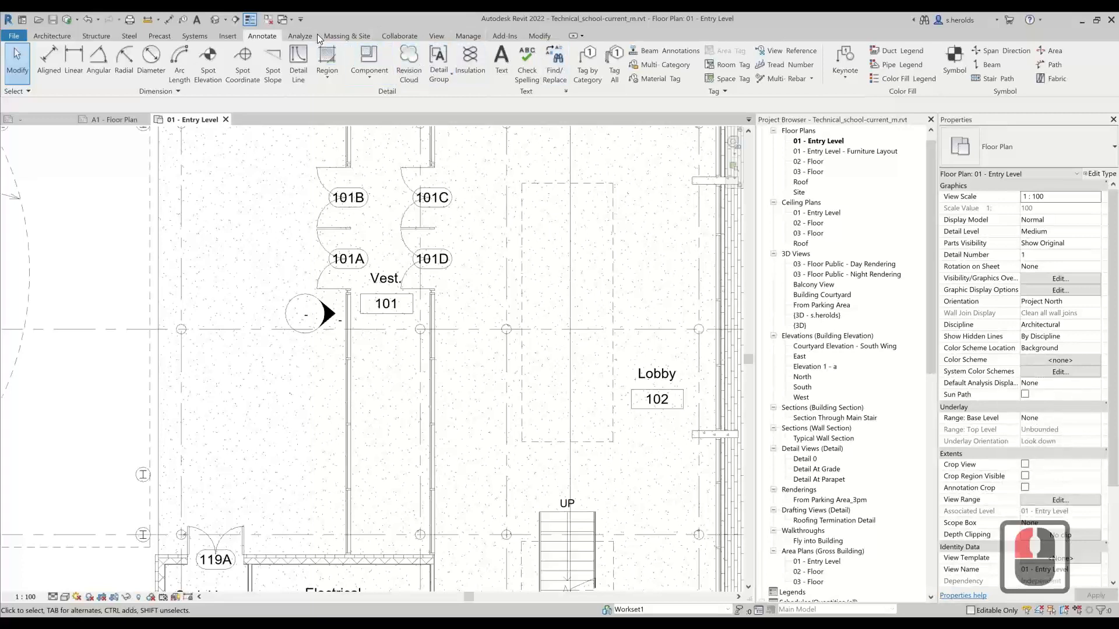
- Start a new revision numbering sequence named sdfdsf with the Alphanumeric type from the sheet issues and revisions settings
{"action": "left_click", "coordinate": [435, 35]}
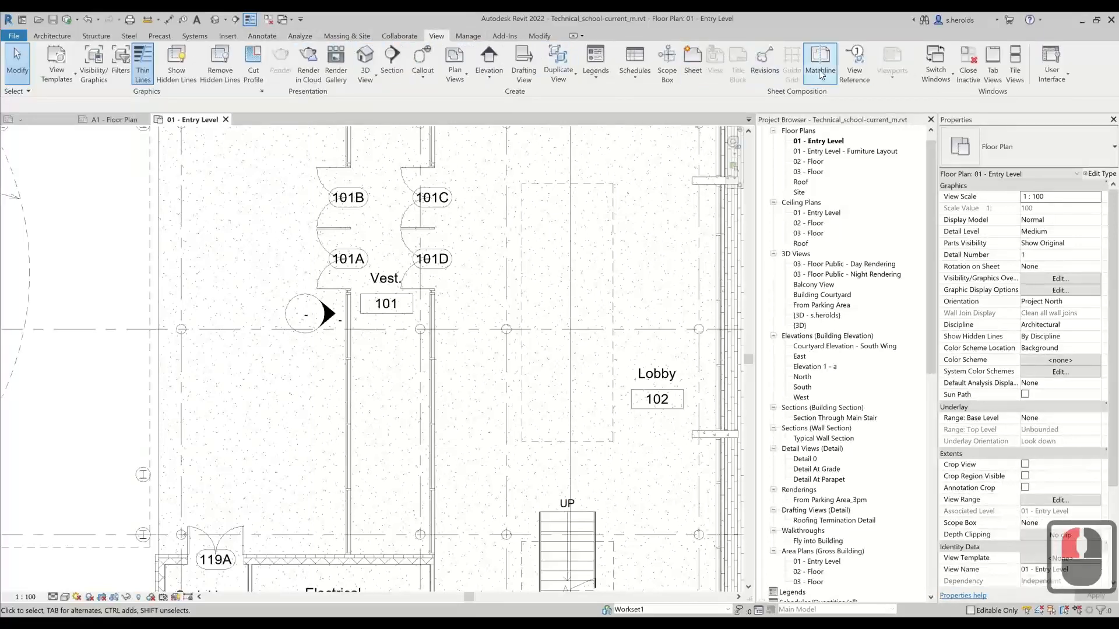
{"action": "left_click", "coordinate": [774, 70]}
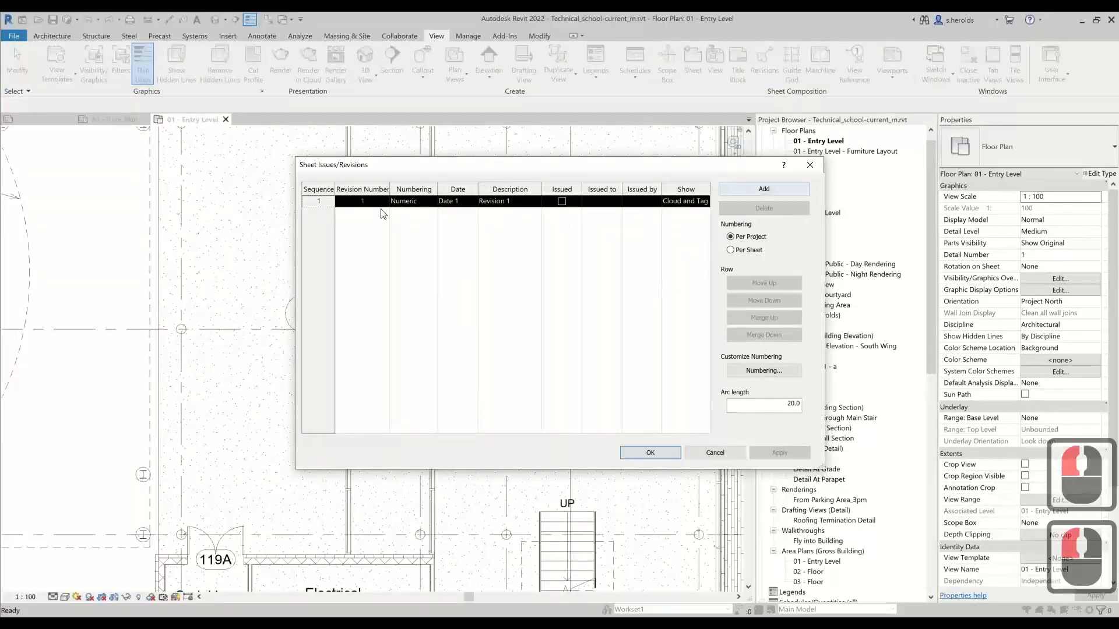
{"action": "left_click", "coordinate": [744, 375]}
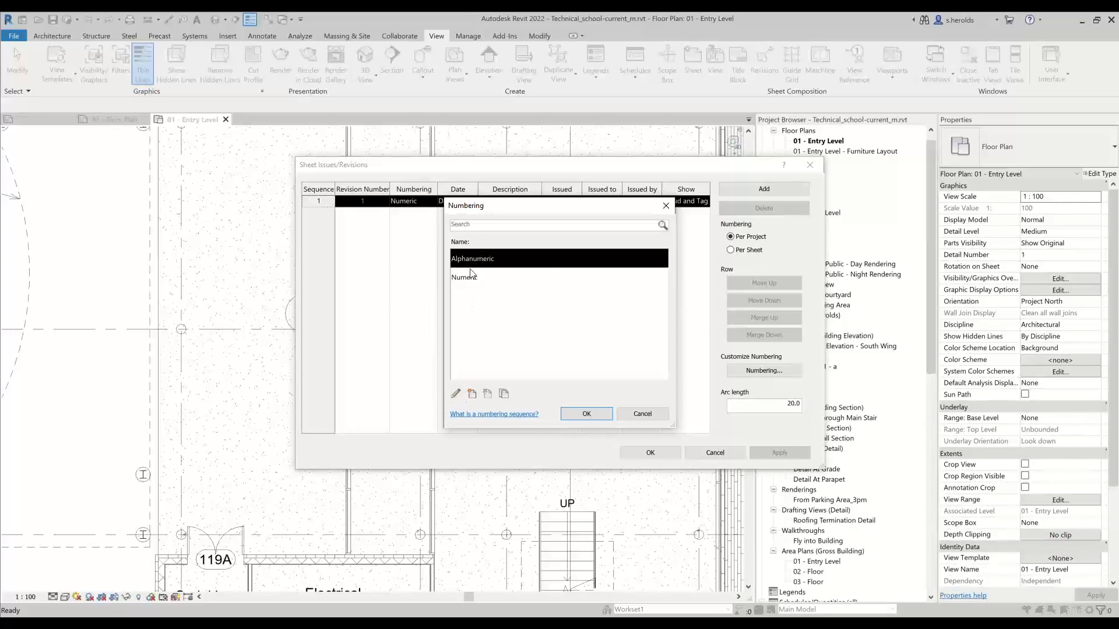
{"action": "left_click", "coordinate": [472, 395]}
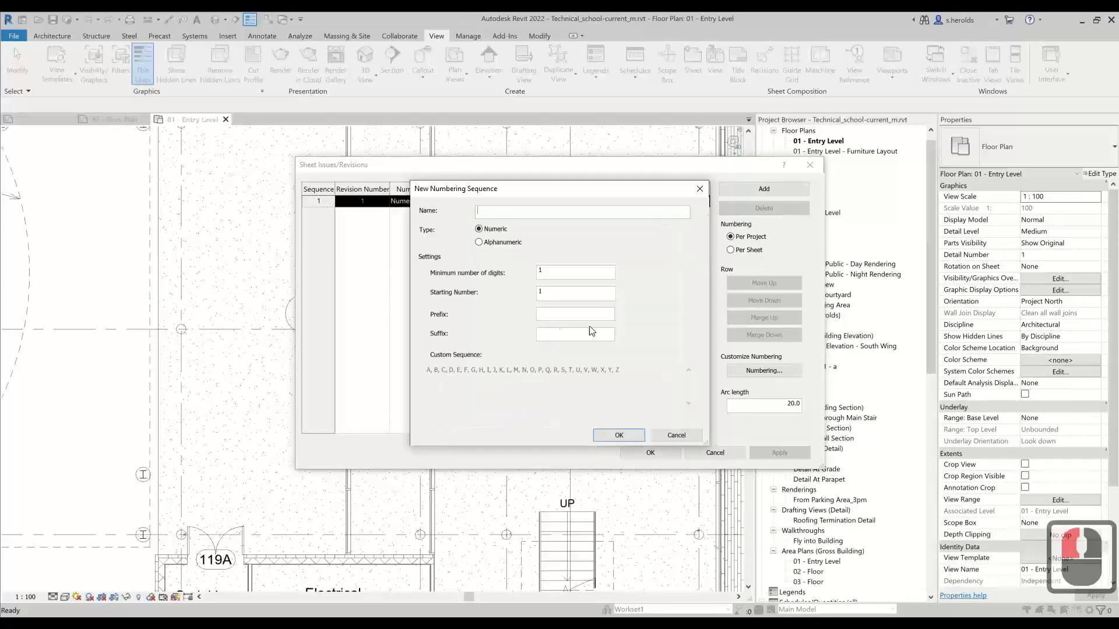
{"action": "type", "text": "sdfdsf"}
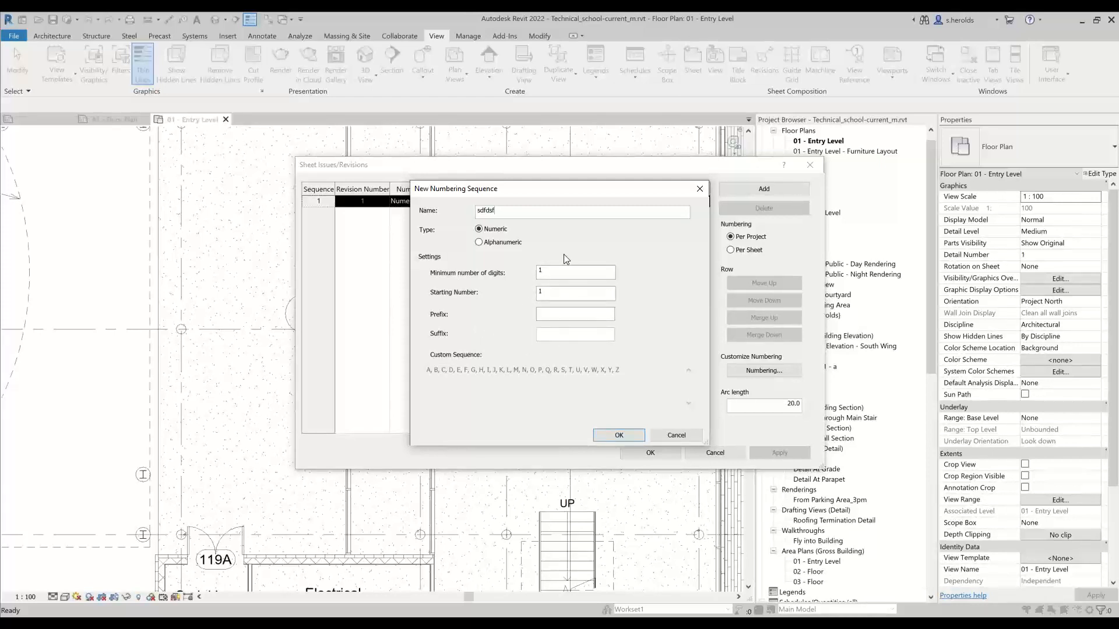
{"action": "left_click", "coordinate": [501, 244]}
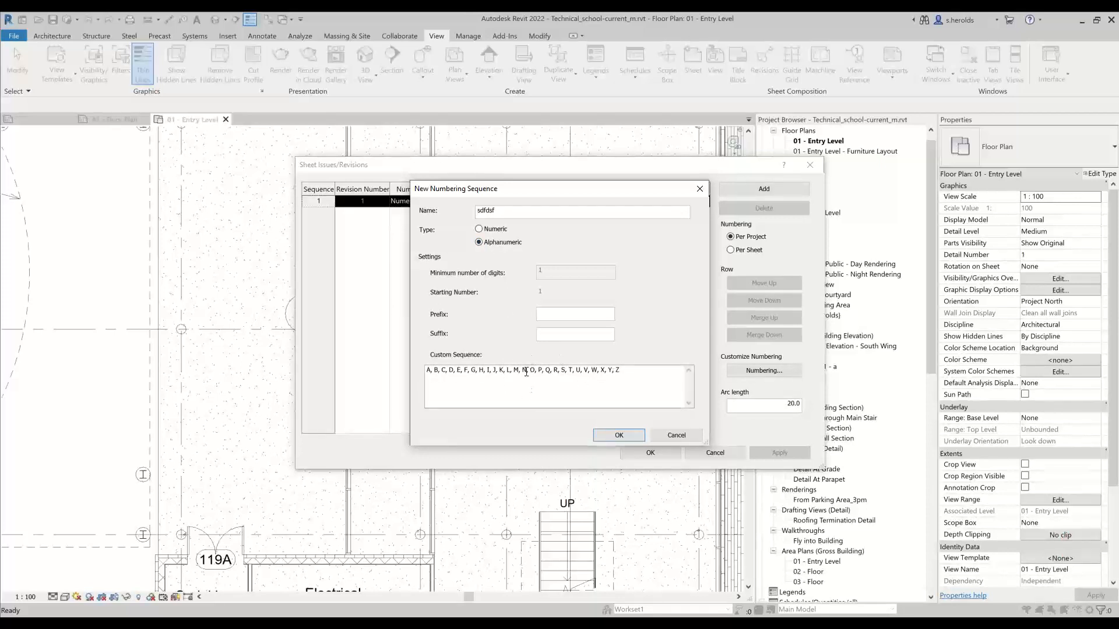
- Change the first three entries of the custom sequence to Aa, Bb and Cc
{"action": "left_click", "coordinate": [432, 371]}
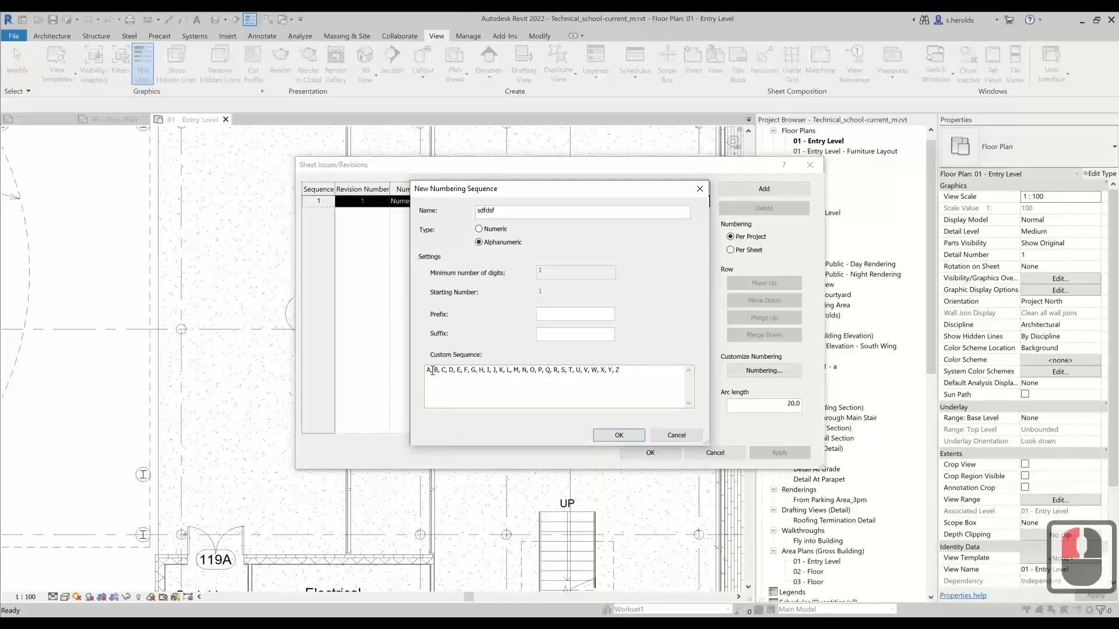
{"action": "type", "text": "a"}
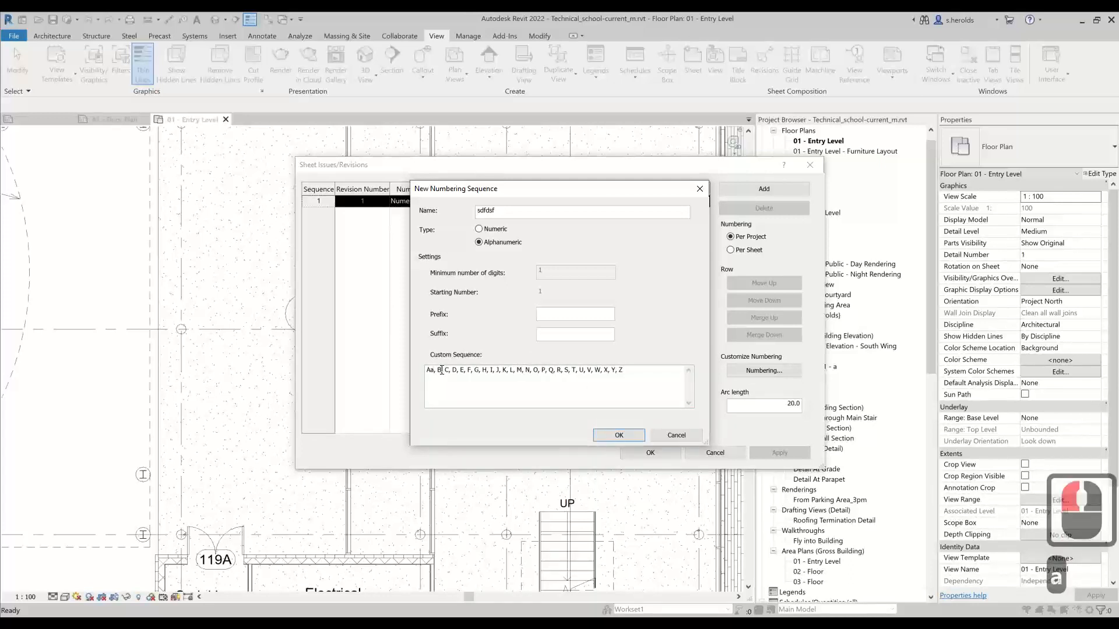
{"action": "left_click", "coordinate": [442, 371]}
{"action": "type", "text": "b"}
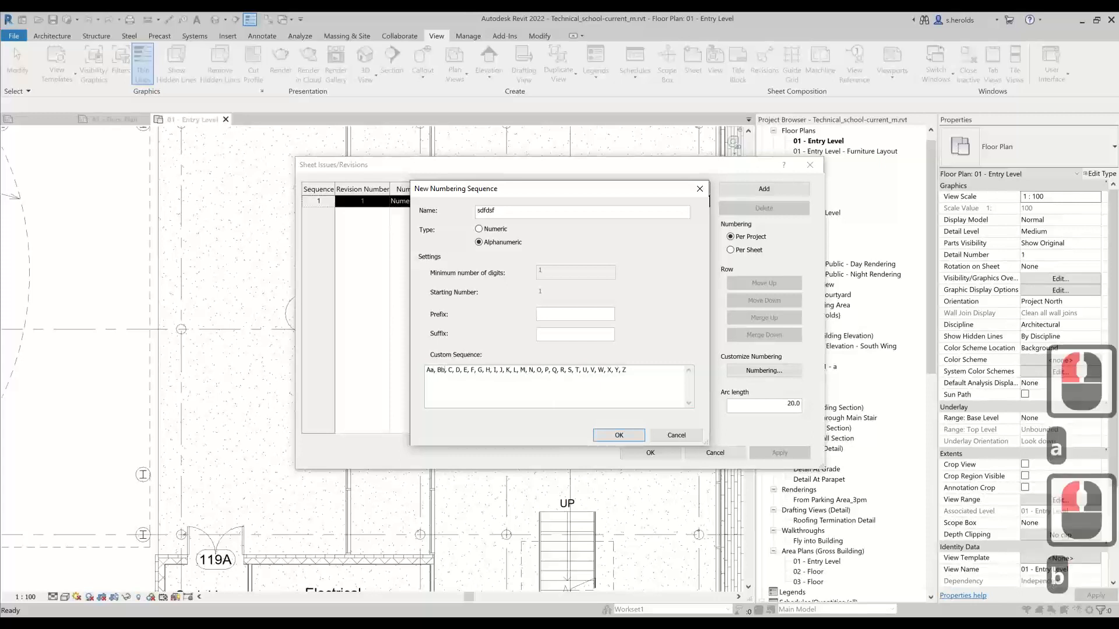
{"action": "left_click", "coordinate": [451, 371]}
{"action": "type", "text": "c"}
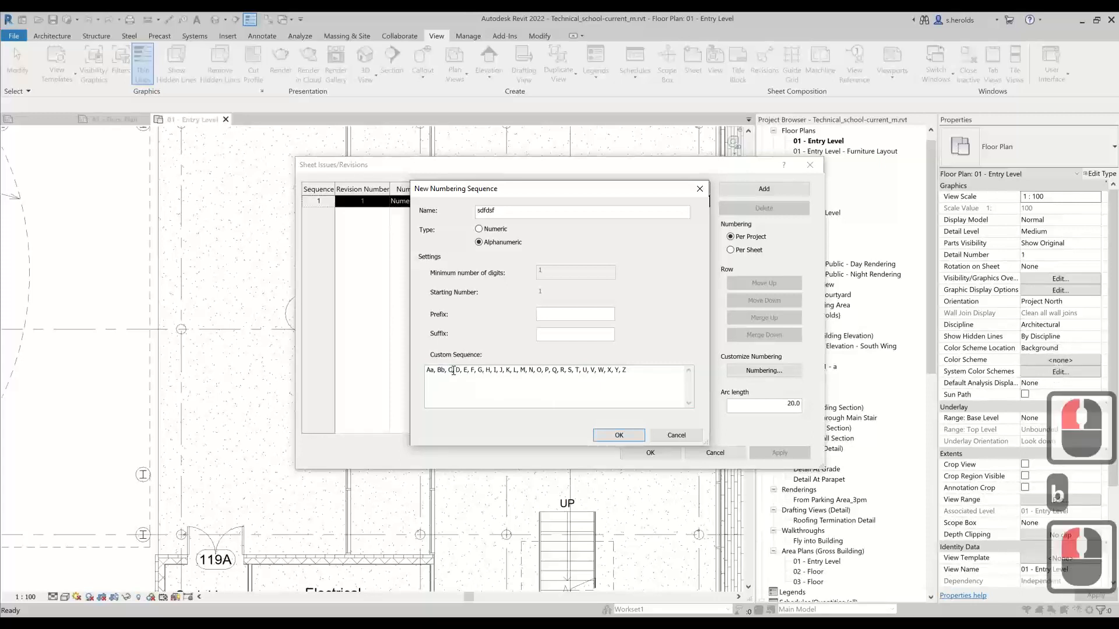
- Replace the entry L with x in the custom sequence, discard the new numbering sequence and close the revision settings
{"action": "double_click", "coordinate": [520, 371]}
{"action": "key", "text": "BackSpace"}
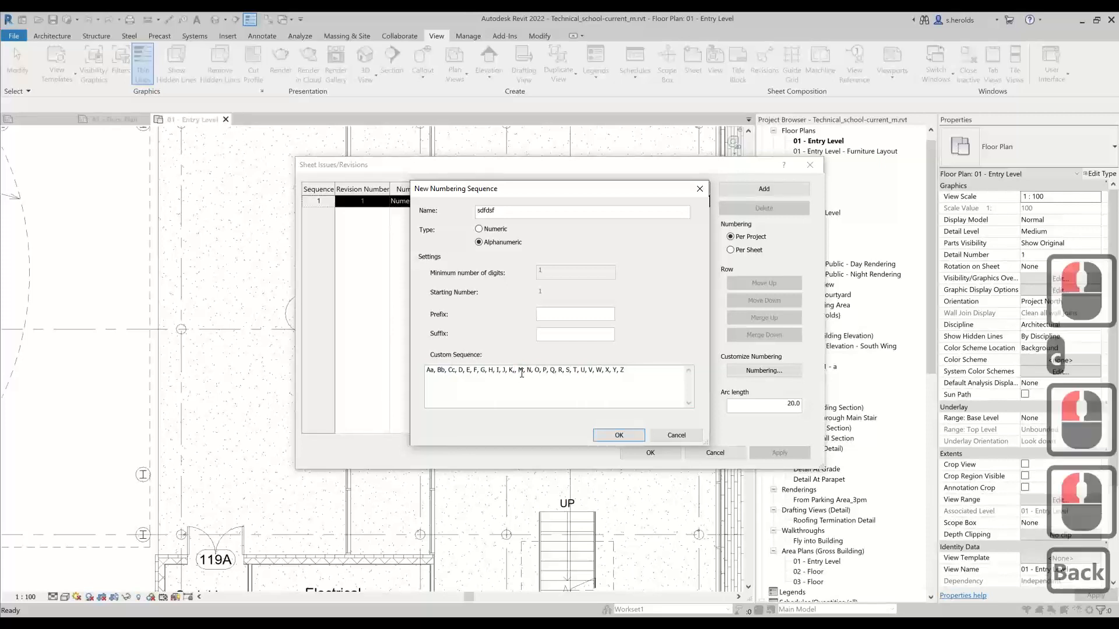
{"action": "type", "text": "x"}
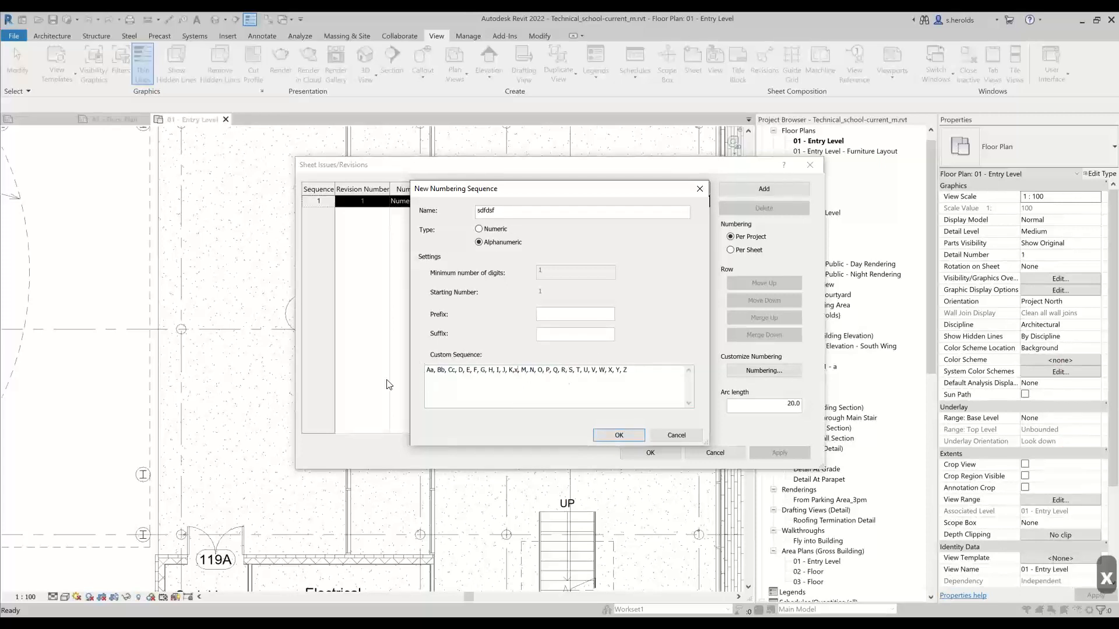
{"action": "left_click", "coordinate": [675, 436]}
{"action": "left_click", "coordinate": [666, 206]}
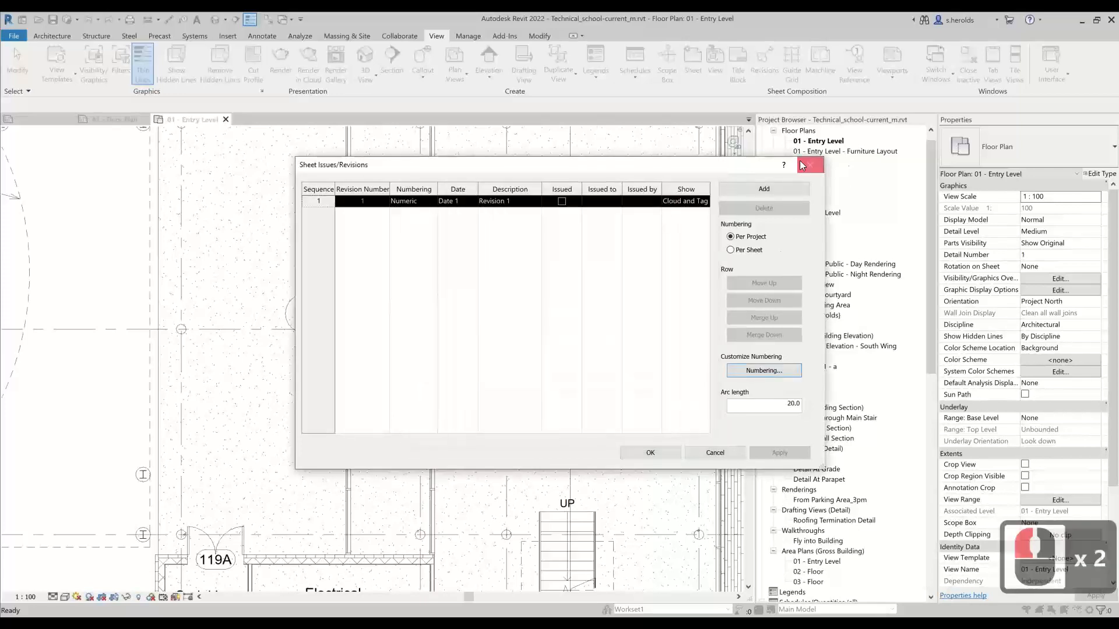
{"action": "left_click", "coordinate": [413, 171]}
{"action": "left_click", "coordinate": [810, 165]}
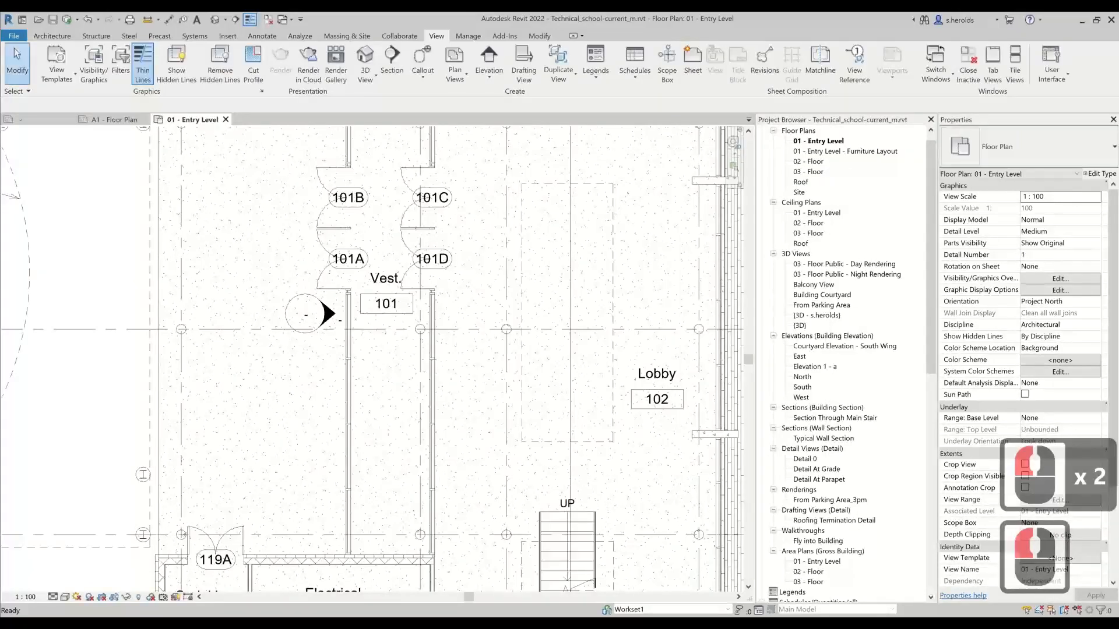
- Open the filter definitions from the visibility and graphics overrides of the 01 - Entry Level floor plan
{"action": "middle_click", "coordinate": [373, 359]}
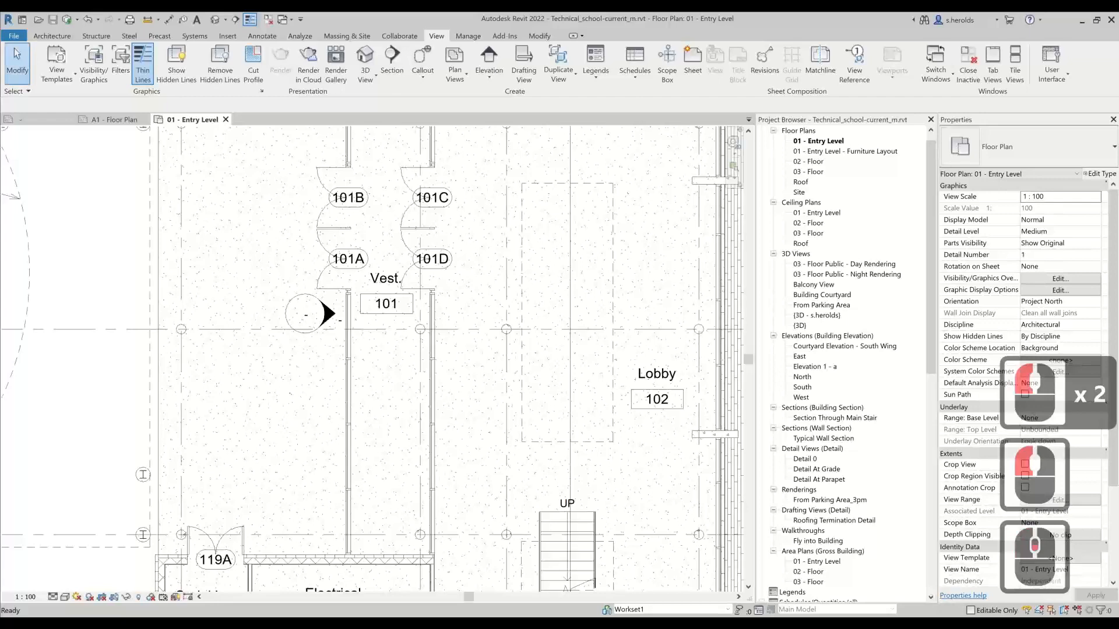
{"action": "scroll", "coordinate": [373, 359], "scroll_direction": "down", "scroll_amount": 1}
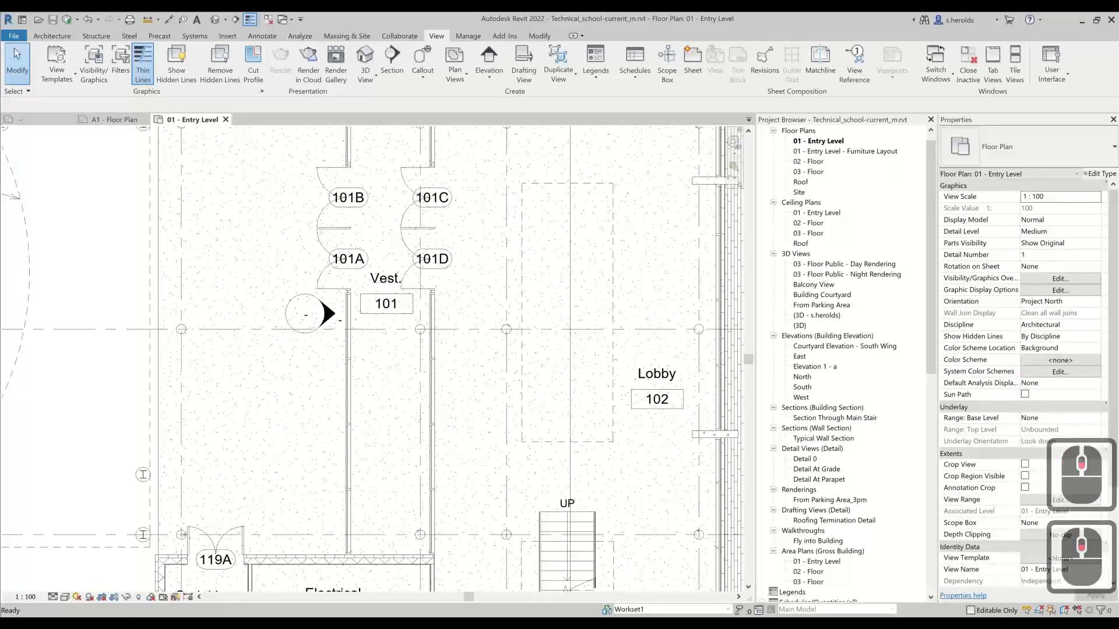
{"action": "scroll", "coordinate": [422, 213], "scroll_direction": "down", "scroll_amount": 9}
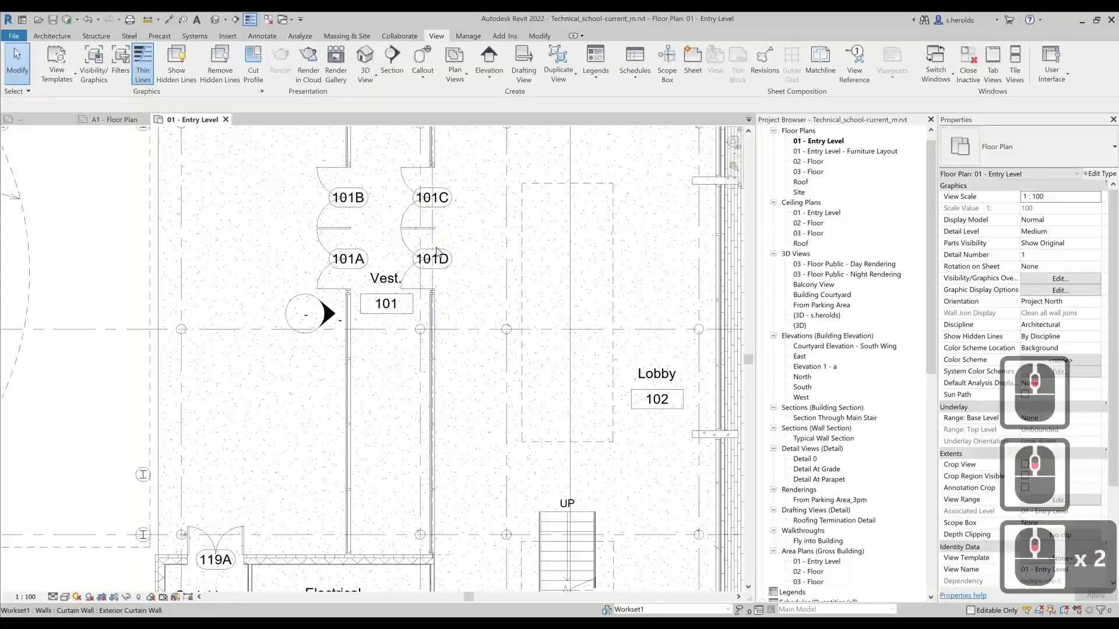
{"action": "scroll", "coordinate": [434, 221], "scroll_direction": "down", "scroll_amount": 4}
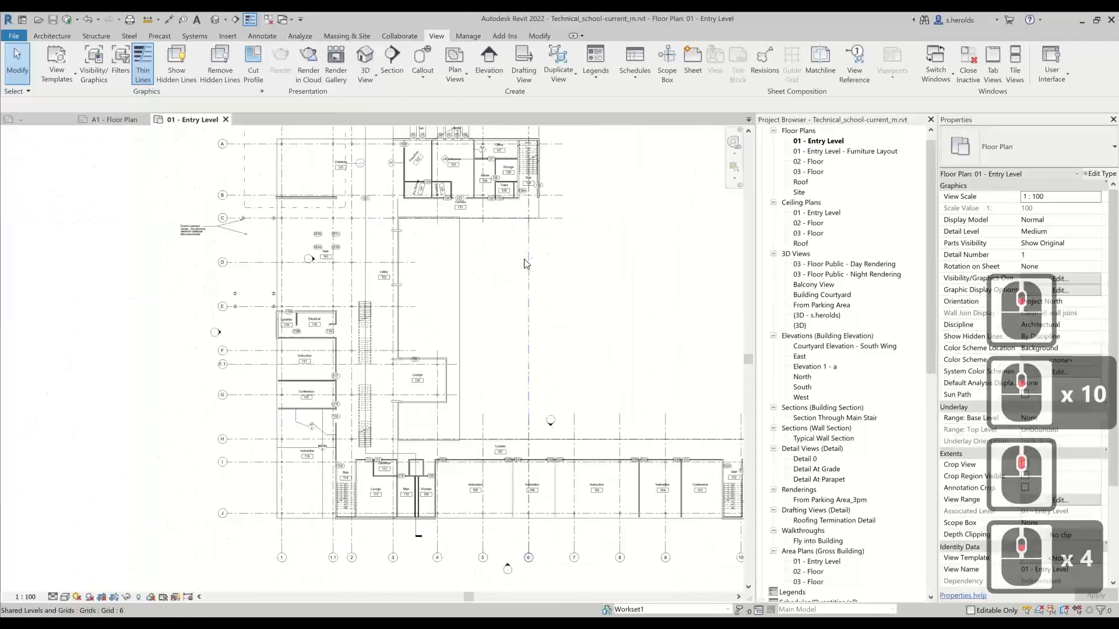
{"action": "key", "text": "v"}
{"action": "key", "text": "v"}
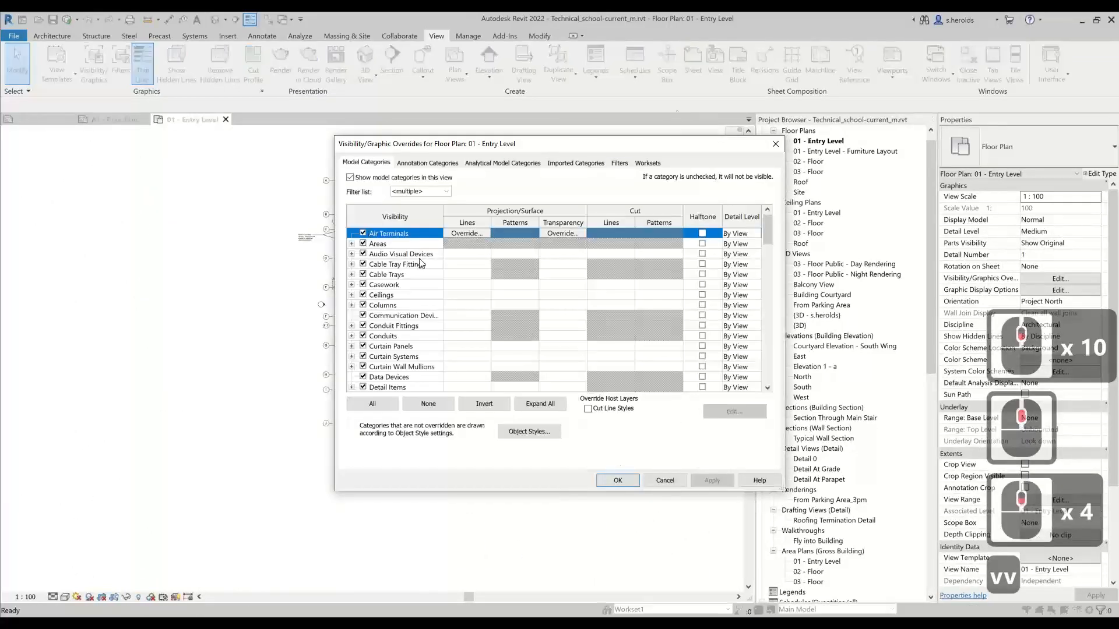
{"action": "left_click", "coordinate": [619, 164]}
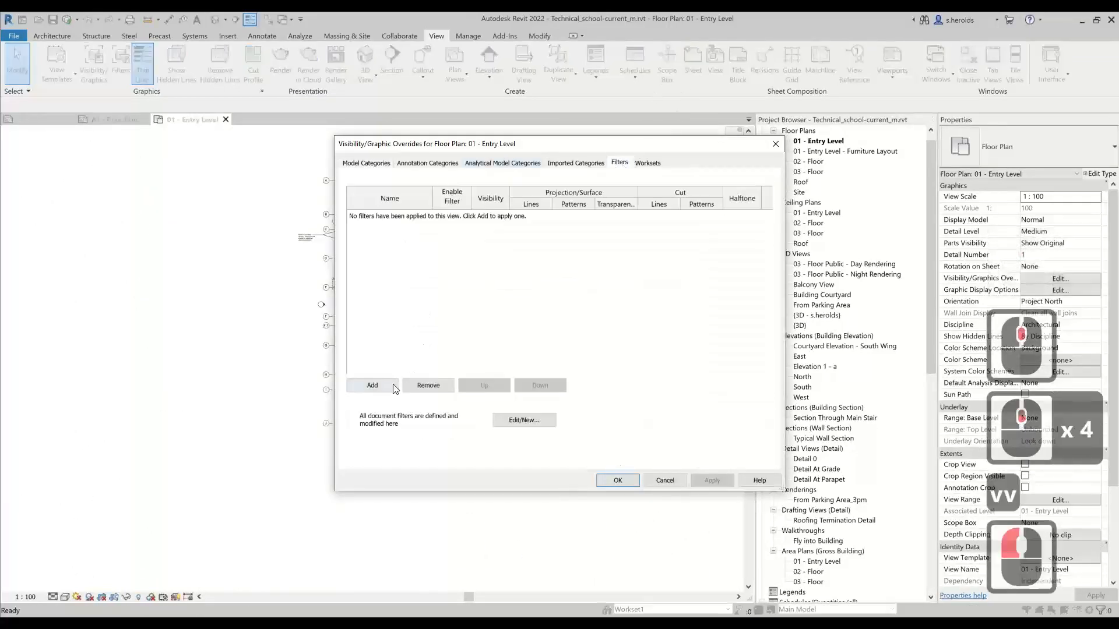
{"action": "left_click", "coordinate": [523, 419]}
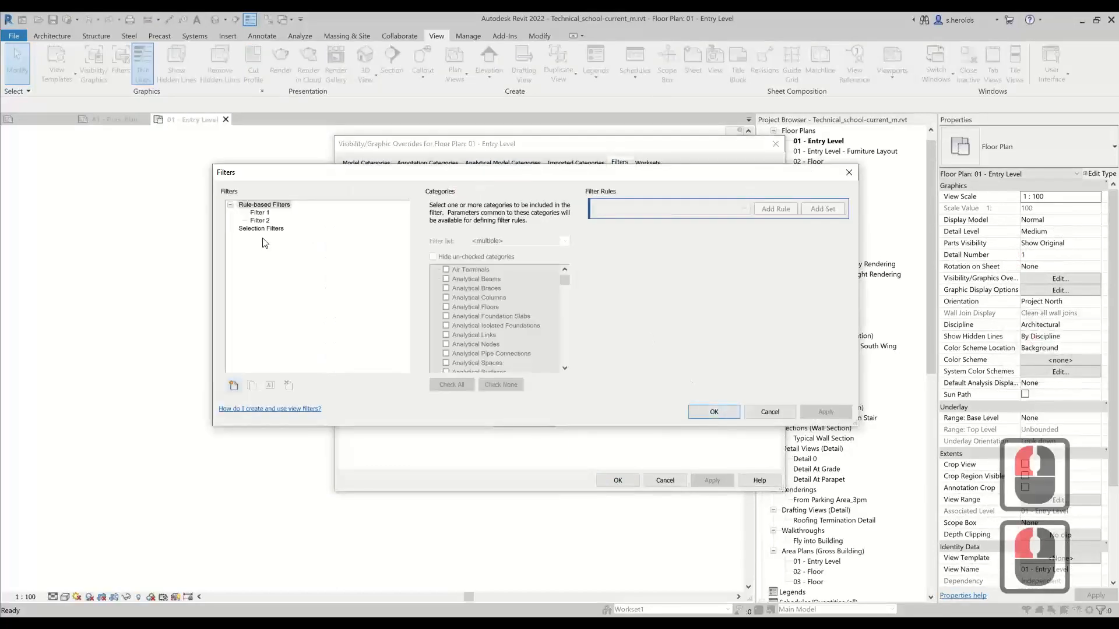
- Examine the wall Phase Created rules of Filter 1 and Filter 2 and close the filter definitions
{"action": "left_click", "coordinate": [264, 214]}
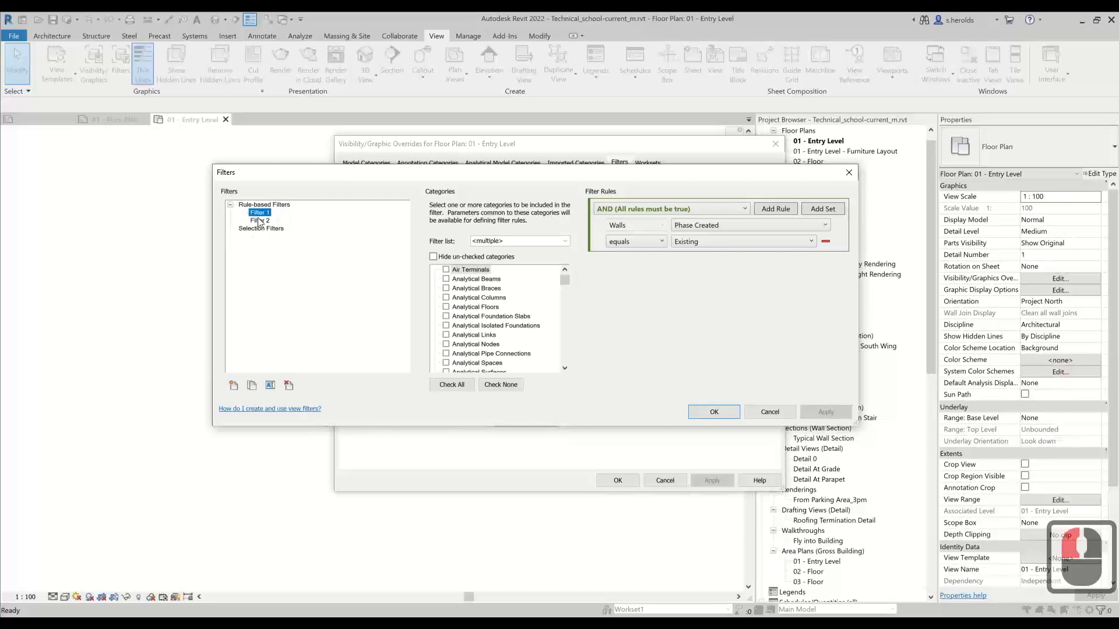
{"action": "left_click", "coordinate": [262, 219]}
{"action": "left_click", "coordinate": [261, 213]}
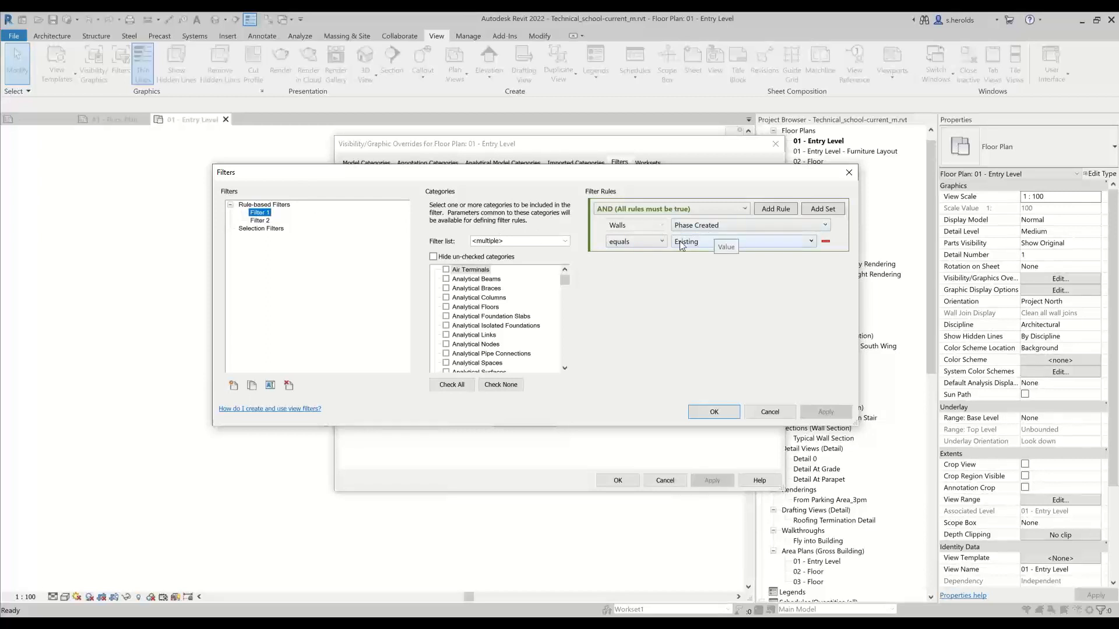
{"action": "left_click", "coordinate": [723, 241]}
{"action": "left_click", "coordinate": [659, 271]}
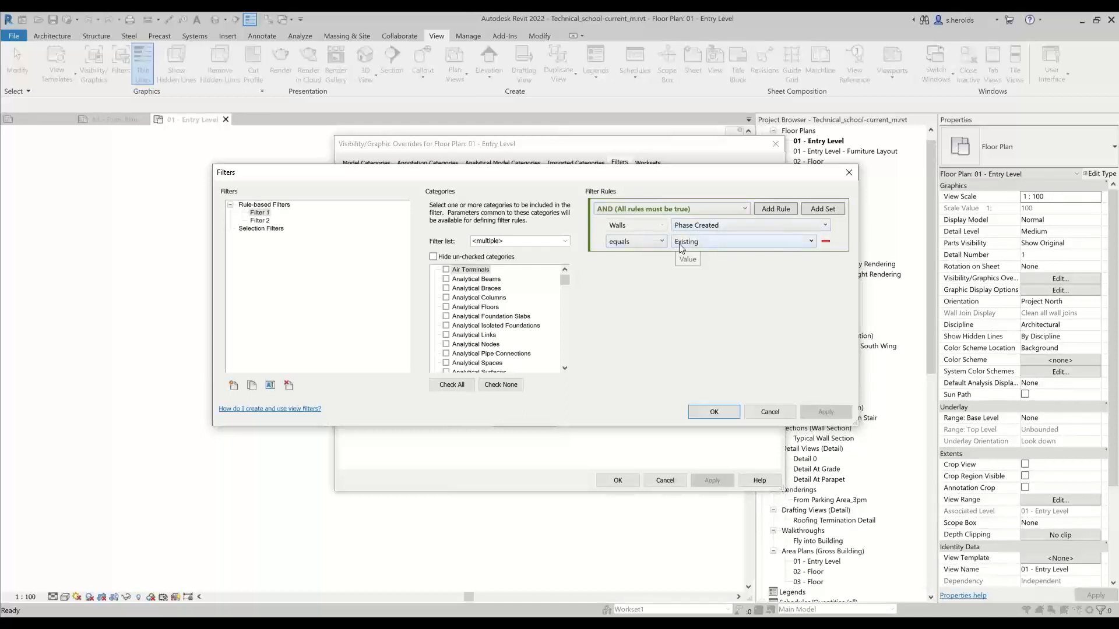
{"action": "left_click", "coordinate": [263, 221]}
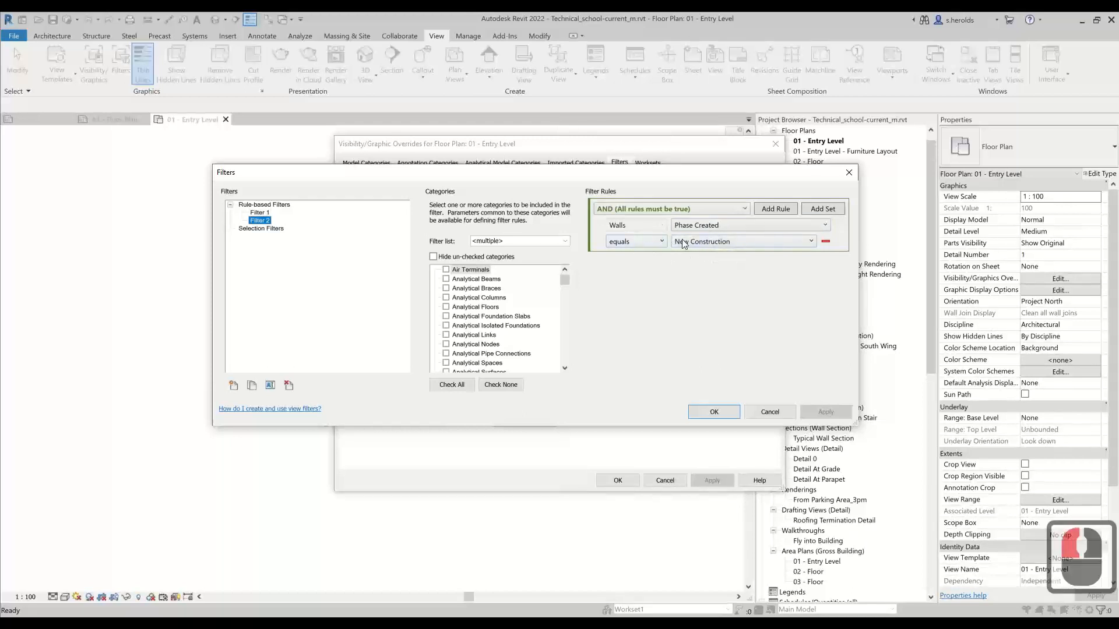
{"action": "left_click", "coordinate": [706, 411]}
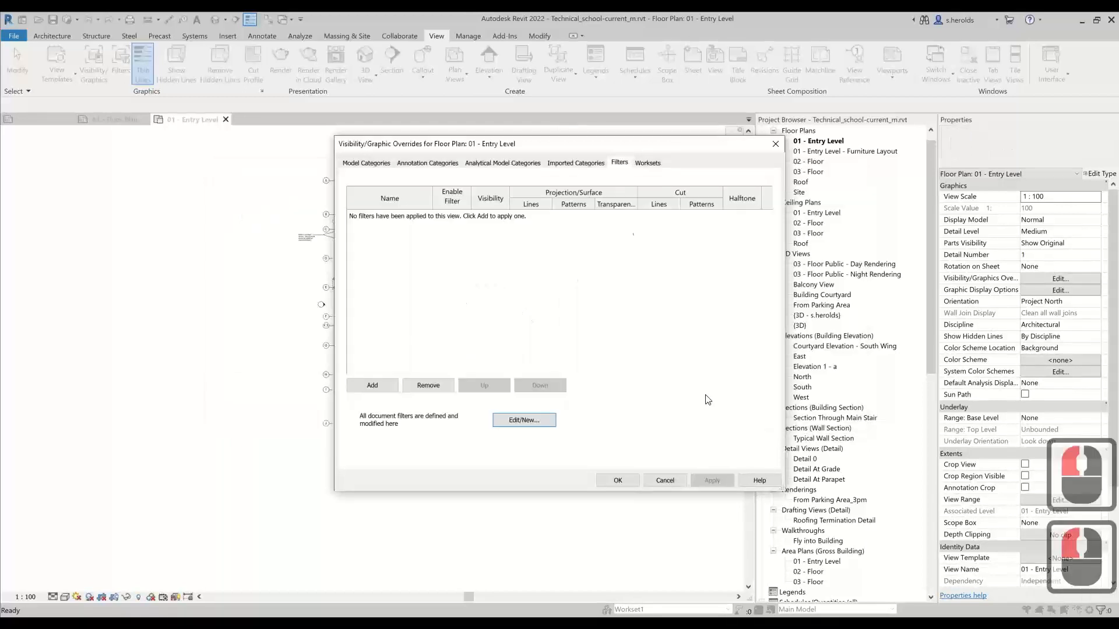
- Add Filter 1 and Filter 2 to the view's list of applied filters
{"action": "left_click", "coordinate": [375, 387]}
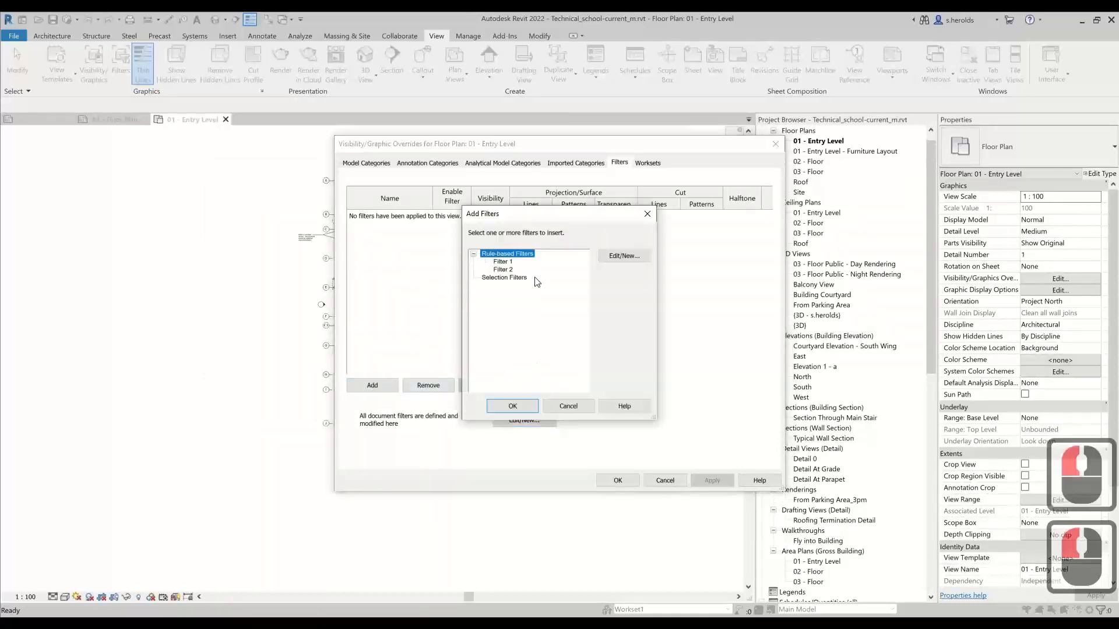
{"action": "left_click", "coordinate": [505, 263]}
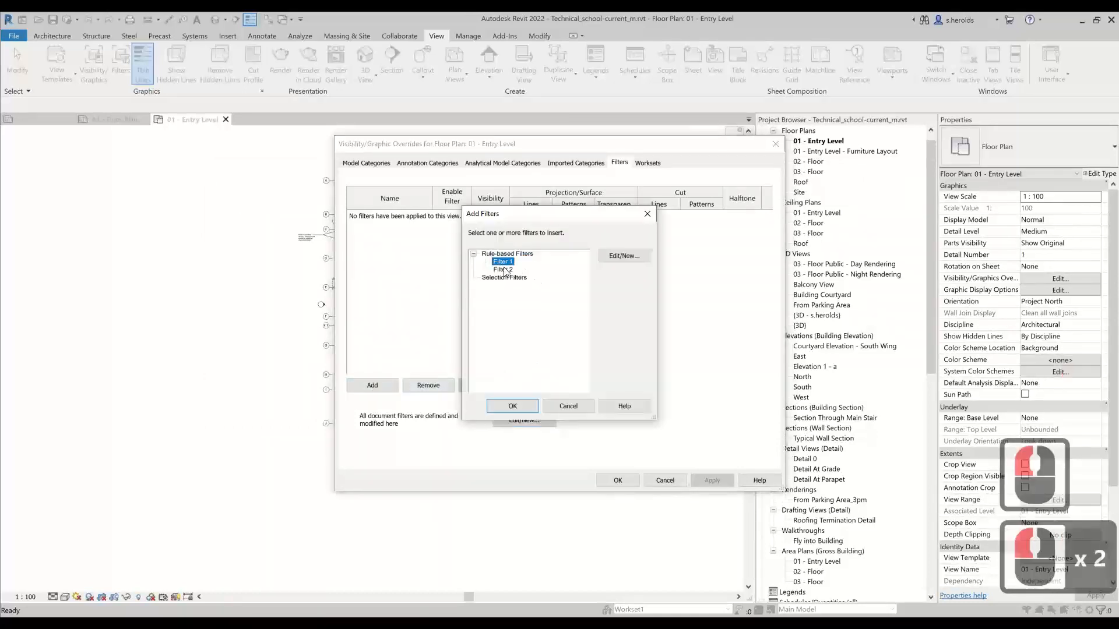
{"action": "left_click", "coordinate": [504, 269], "text": "ctrl"}
{"action": "left_click", "coordinate": [509, 405]}
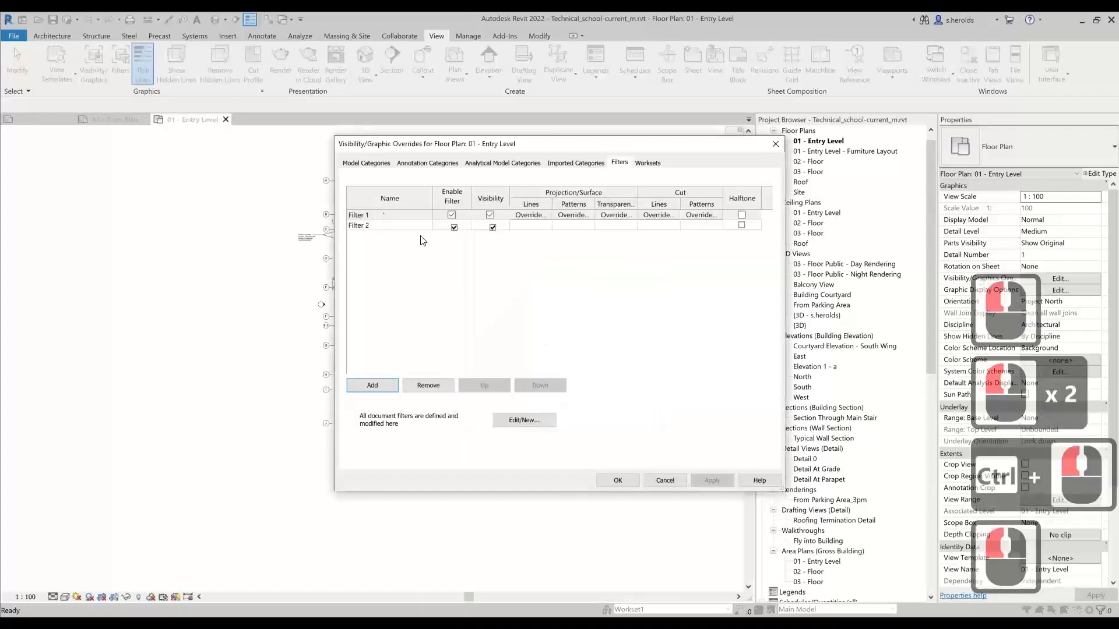
- Override Filter 1's cut pattern with a solid fill foreground in magenta
{"action": "left_click", "coordinate": [696, 216]}
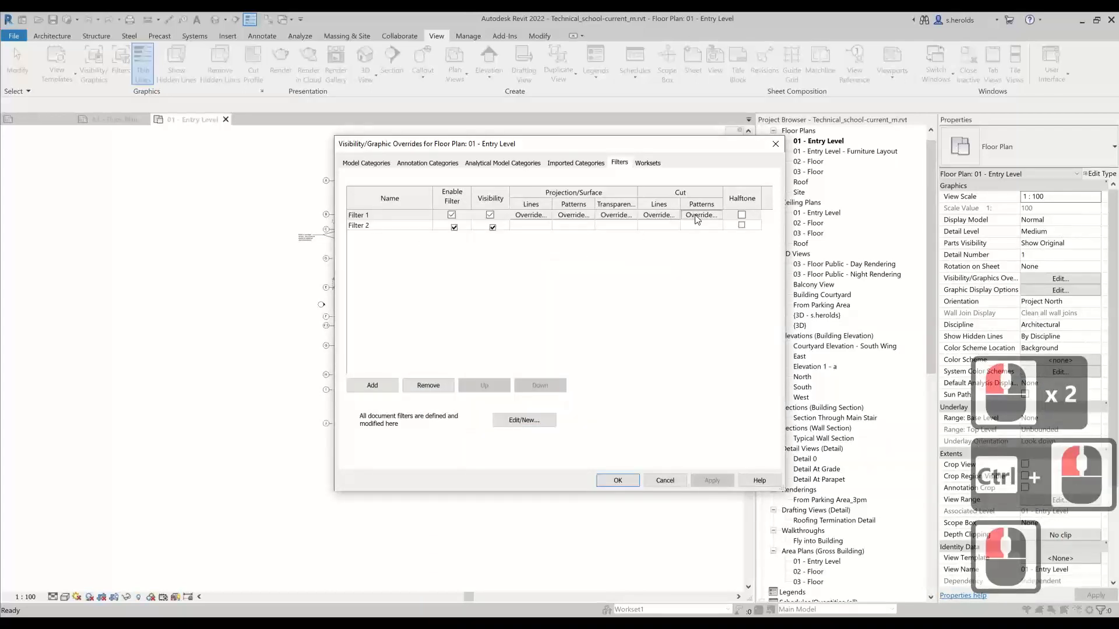
{"action": "left_click", "coordinate": [697, 217]}
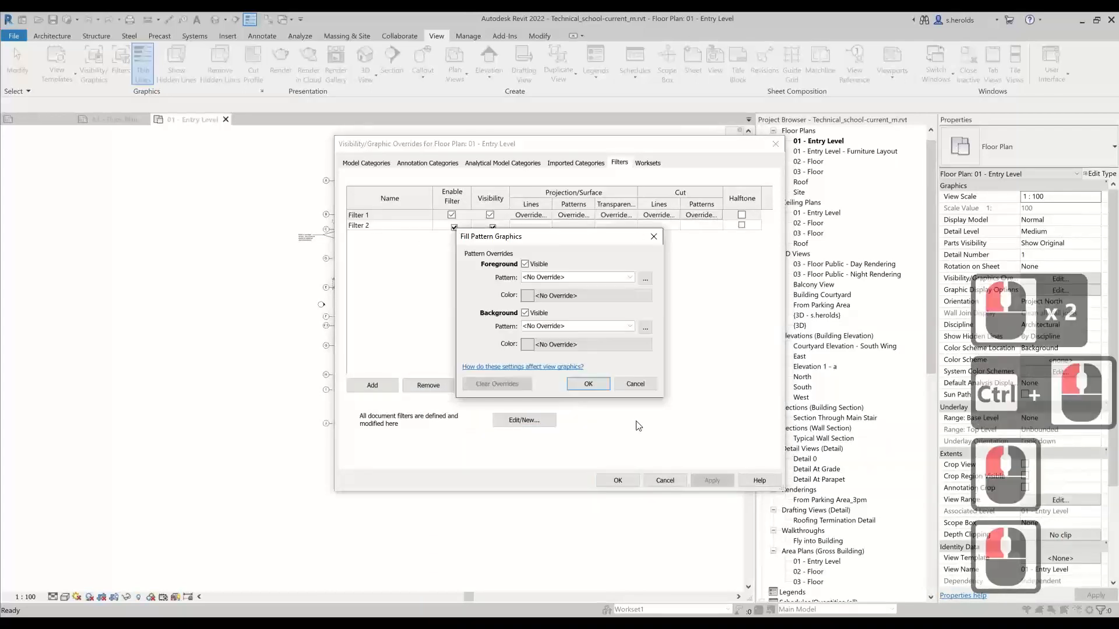
{"action": "left_click", "coordinate": [629, 277]}
{"action": "left_click", "coordinate": [579, 295]}
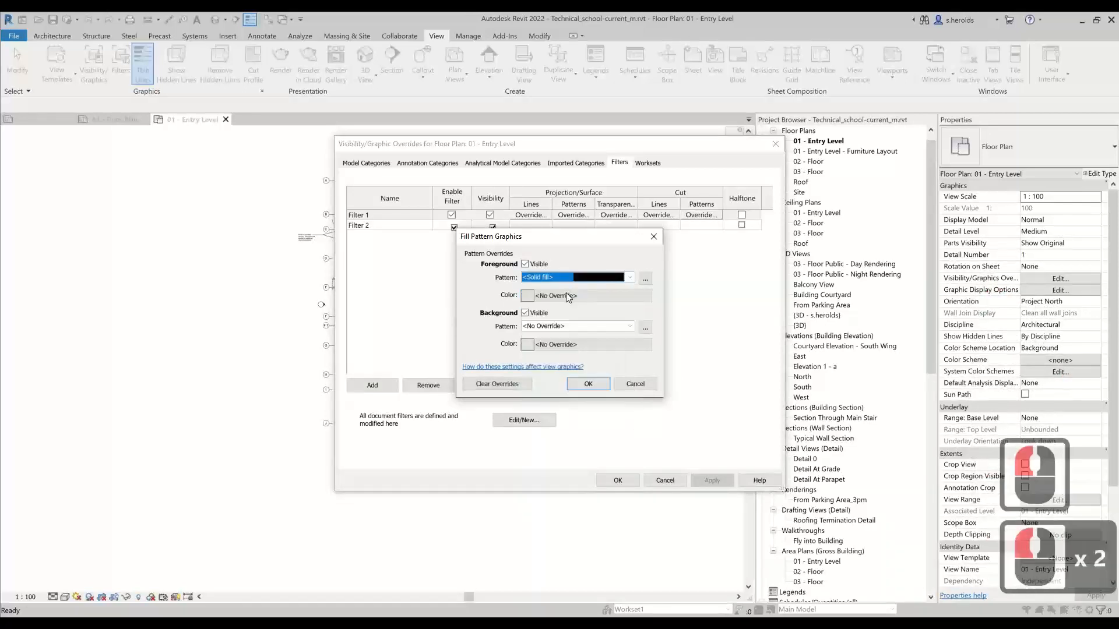
{"action": "left_click", "coordinate": [567, 295]}
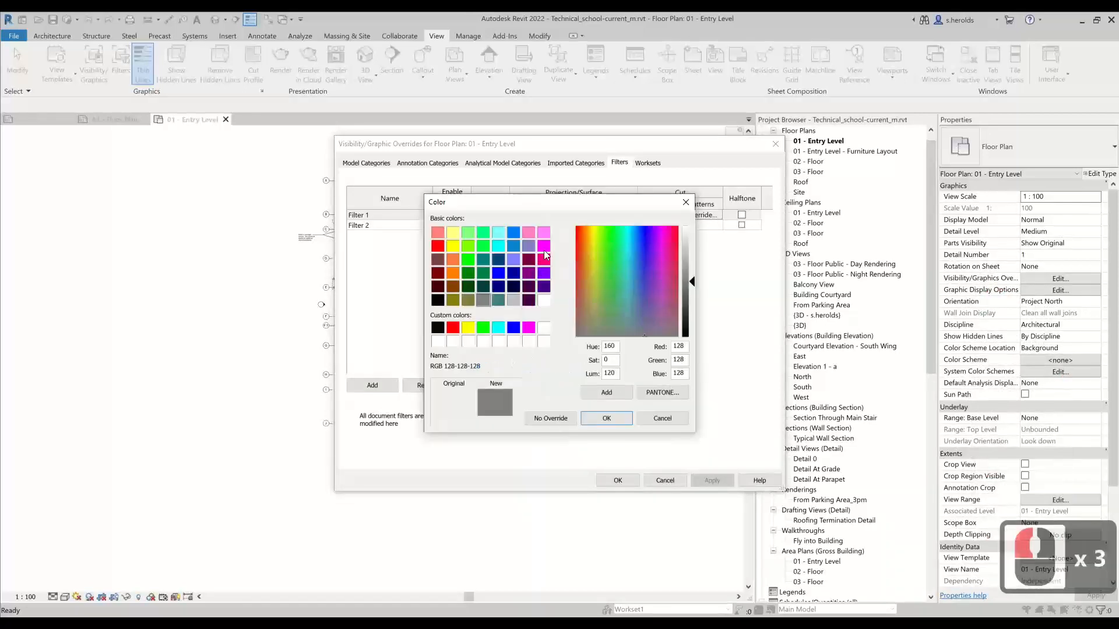
{"action": "left_click", "coordinate": [544, 247]}
{"action": "left_click", "coordinate": [606, 418]}
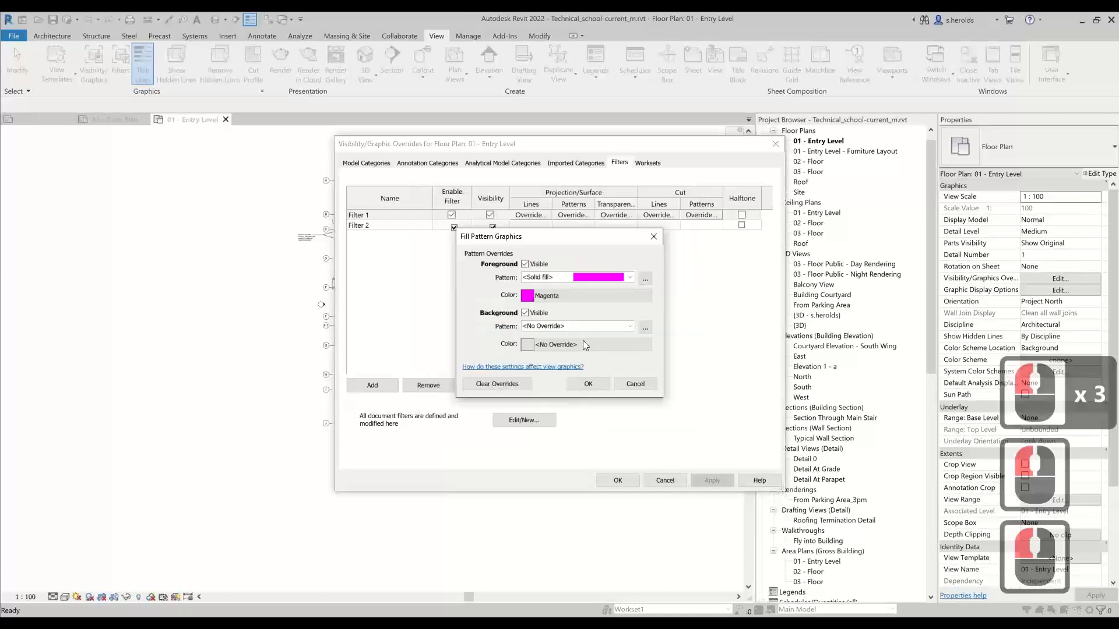
{"action": "left_click", "coordinate": [588, 383]}
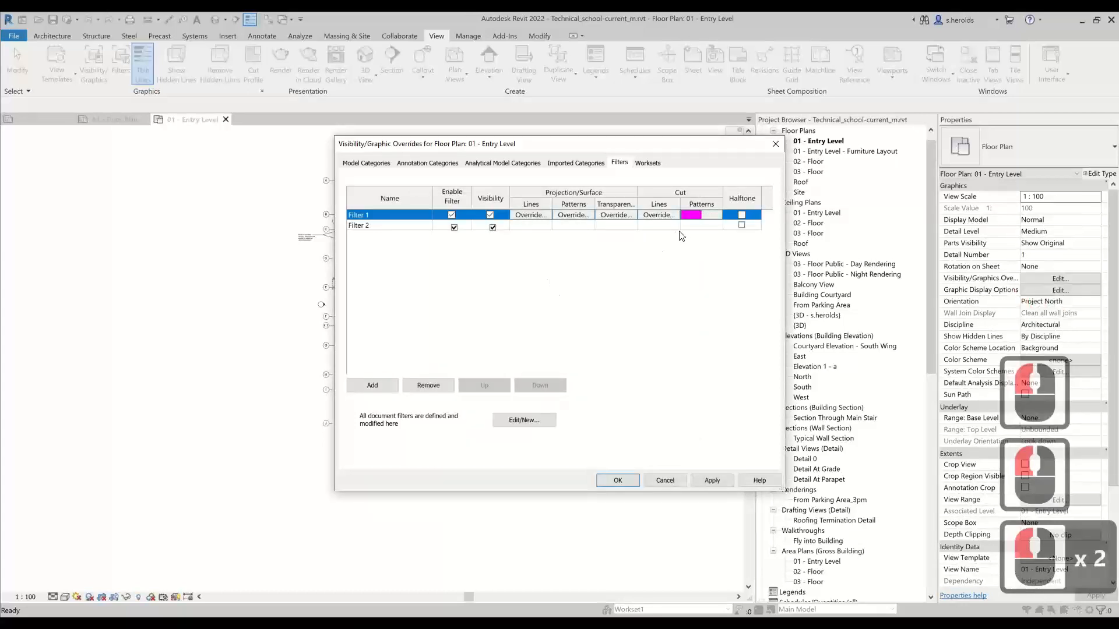
- Override Filter 2's cut pattern with a solid fill foreground in blue RGB 000-128-255 and apply the view's graphic overrides
{"action": "left_click", "coordinate": [699, 226]}
{"action": "left_click", "coordinate": [701, 224]}
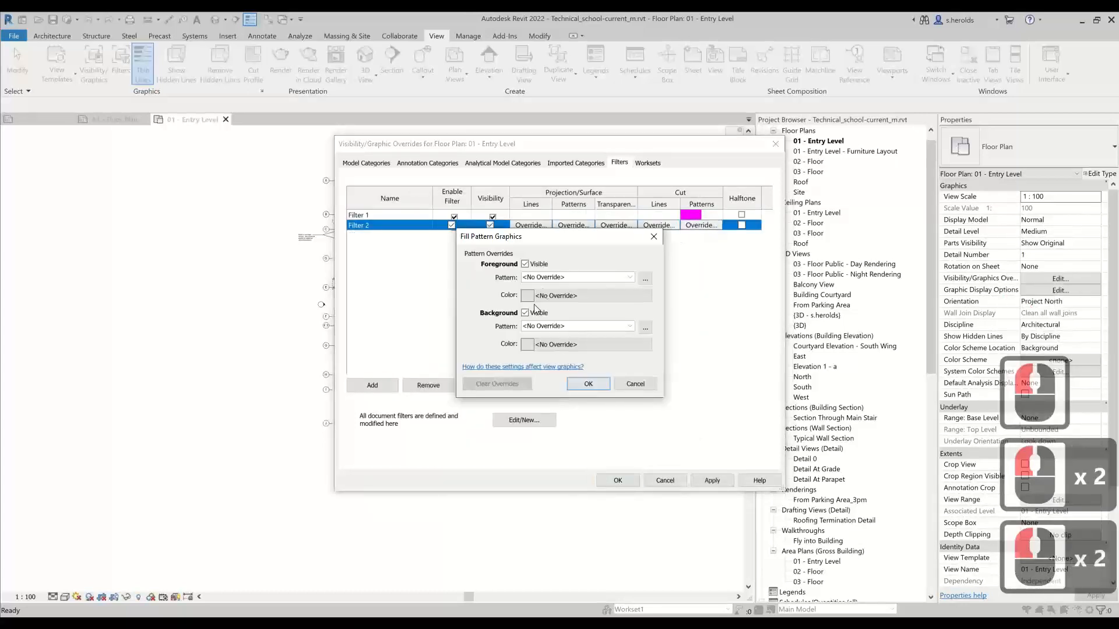
{"action": "left_click", "coordinate": [558, 278]}
{"action": "left_click", "coordinate": [558, 289]}
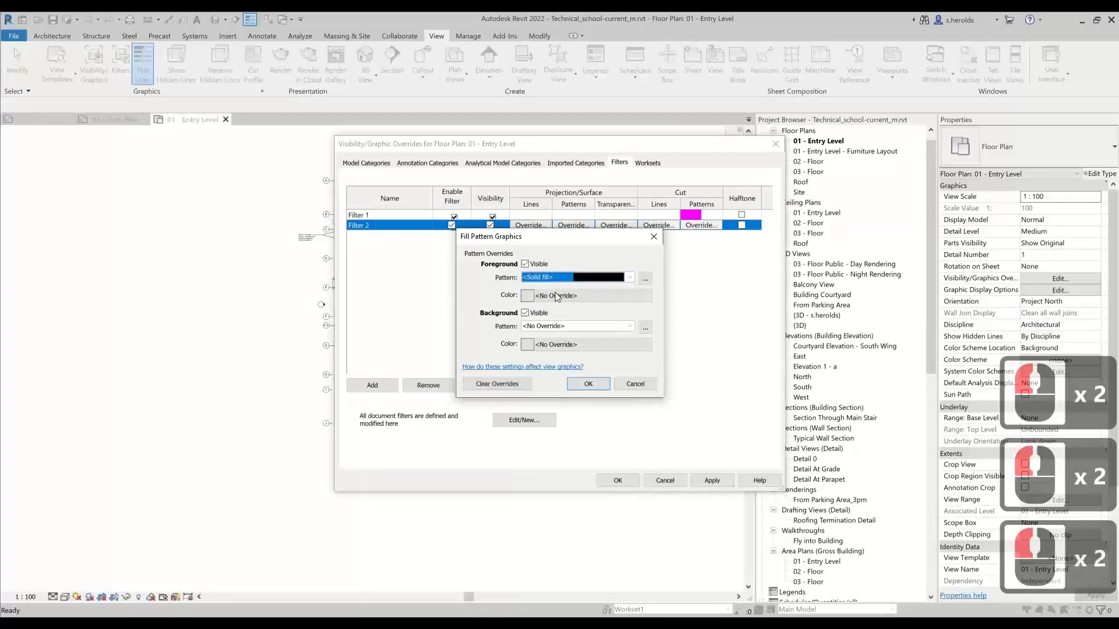
{"action": "left_click", "coordinate": [556, 296]}
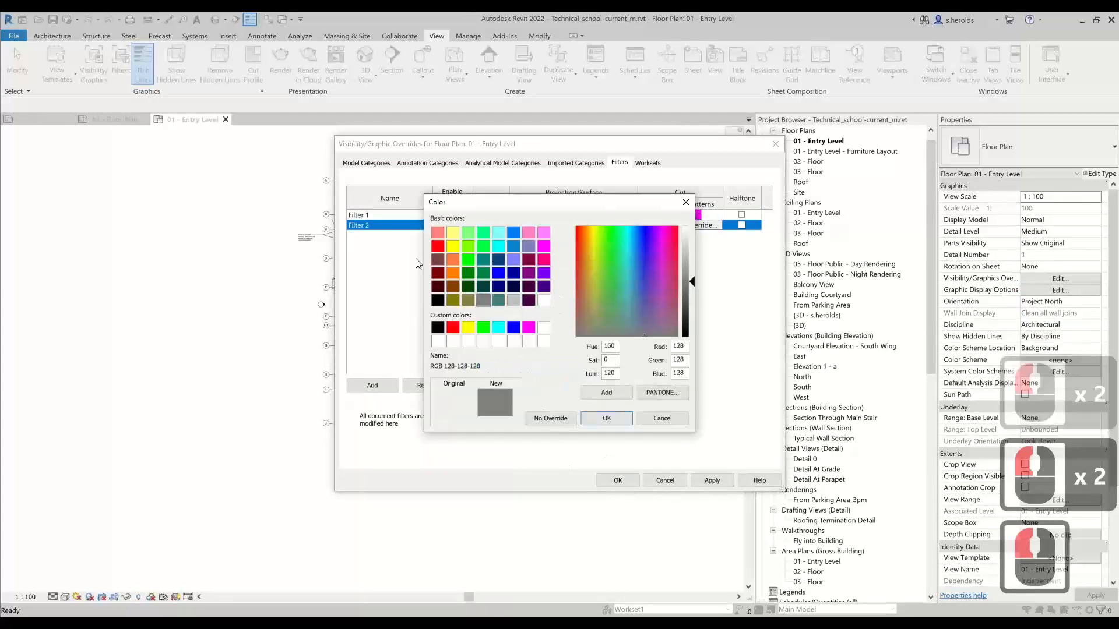
{"action": "left_click", "coordinate": [515, 232]}
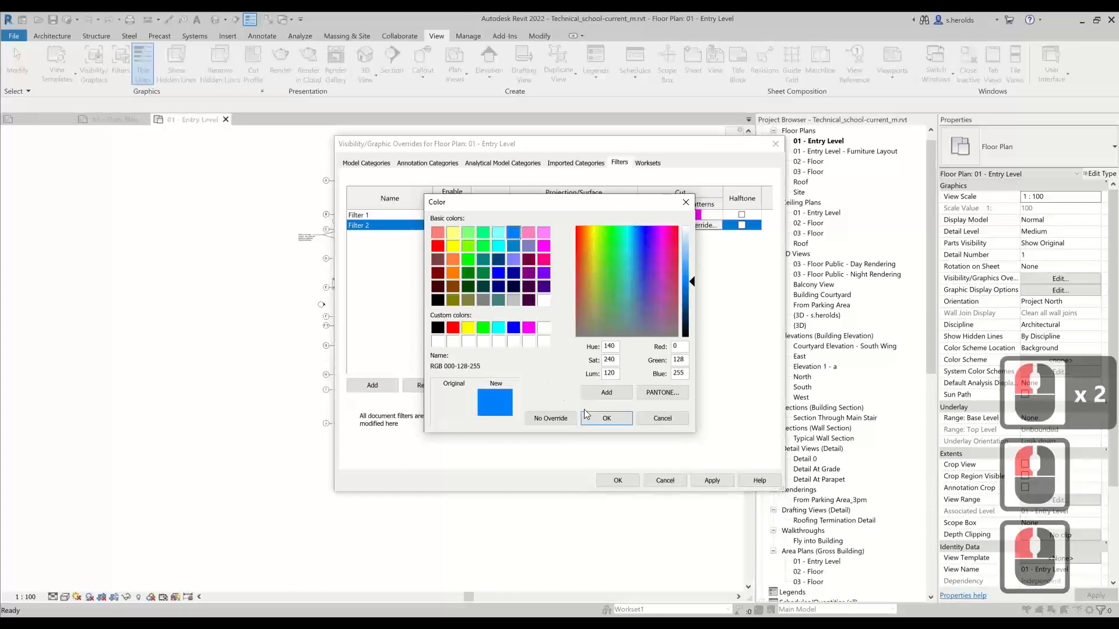
{"action": "left_click", "coordinate": [609, 417]}
{"action": "left_click", "coordinate": [590, 383]}
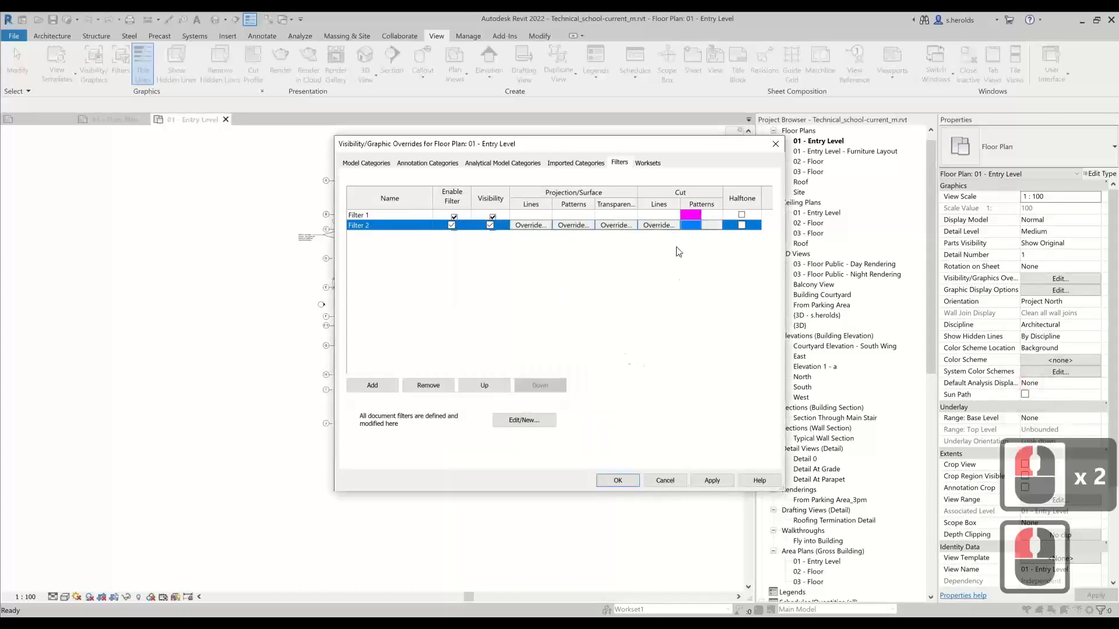
{"action": "left_click", "coordinate": [618, 480]}
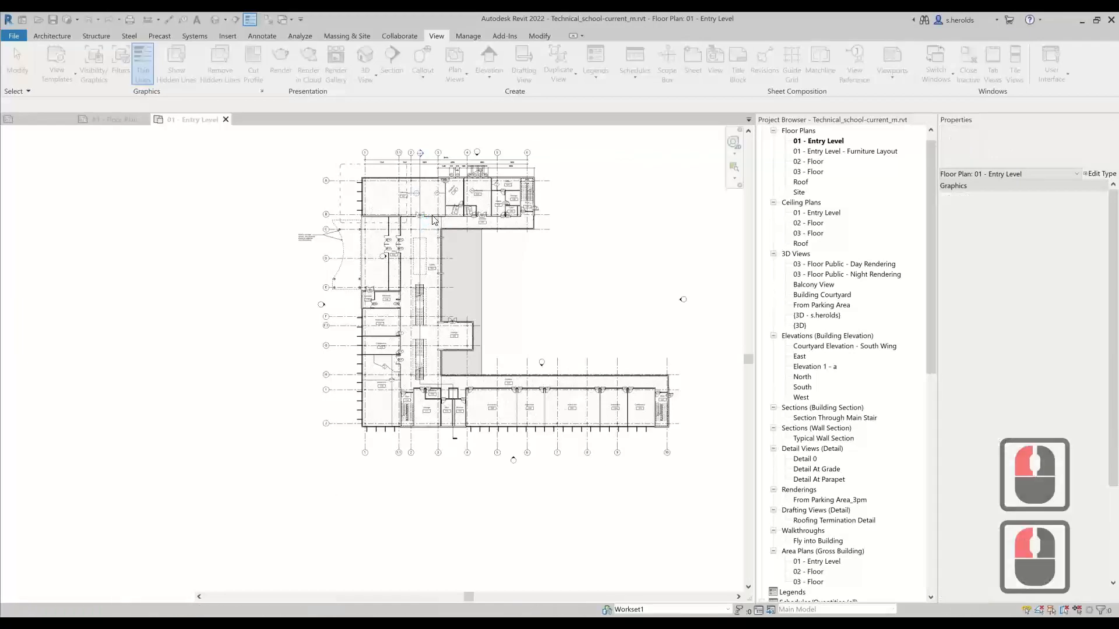
- Set Phase Created to Existing for the interior partition between Prep/Dish and the Dry Storage and Electrical rooms
{"action": "scroll", "coordinate": [434, 219], "scroll_direction": "up", "scroll_amount": 10}
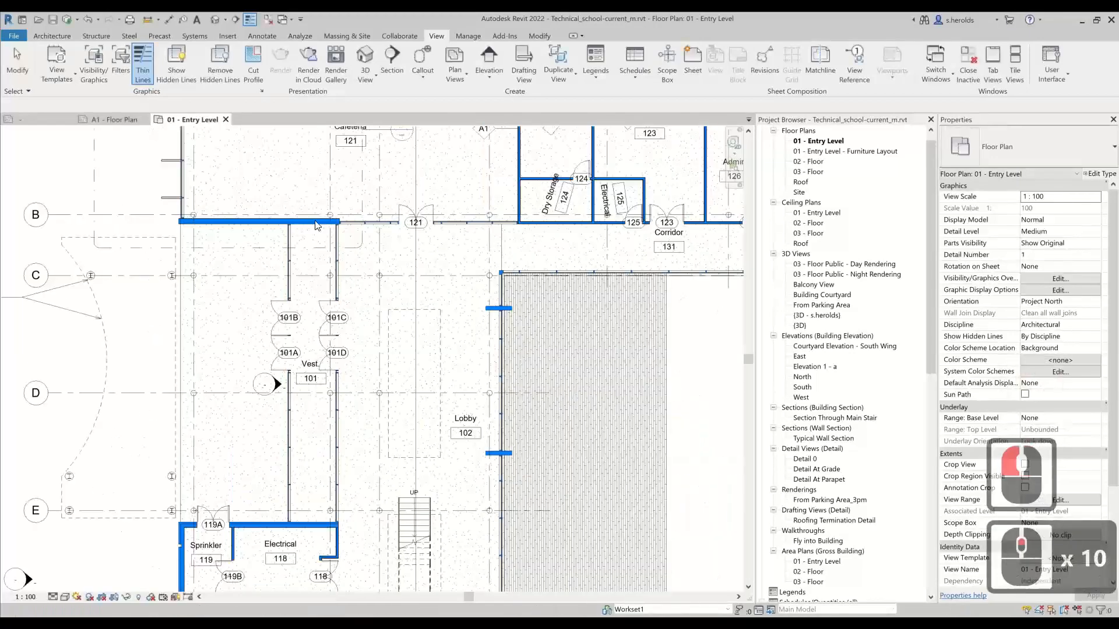
{"action": "left_click", "coordinate": [624, 181]}
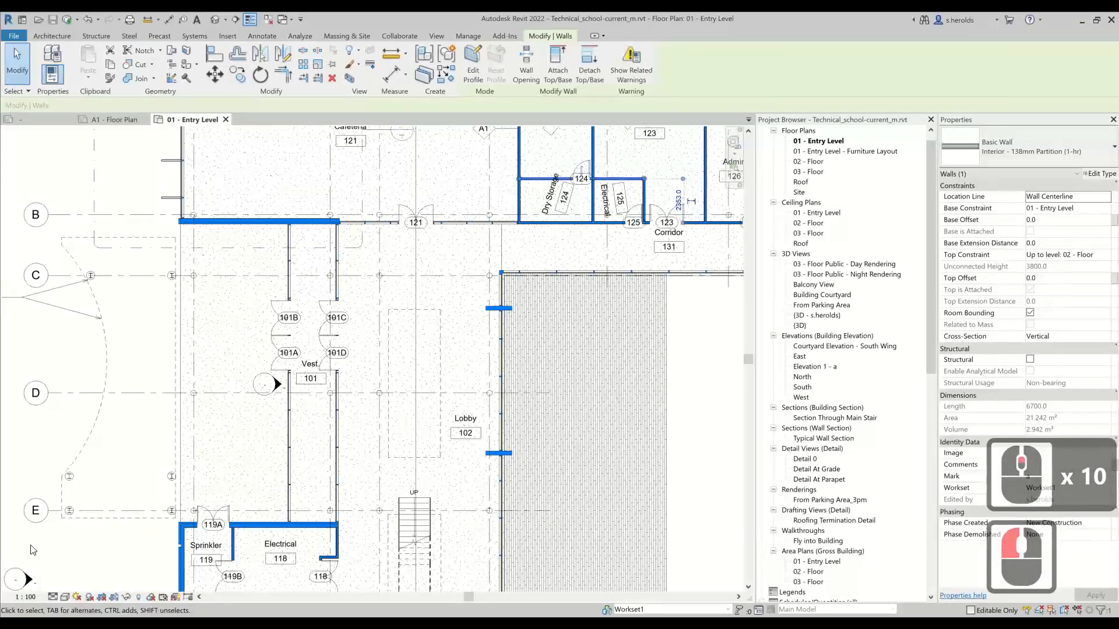
{"action": "left_click", "coordinate": [1041, 523]}
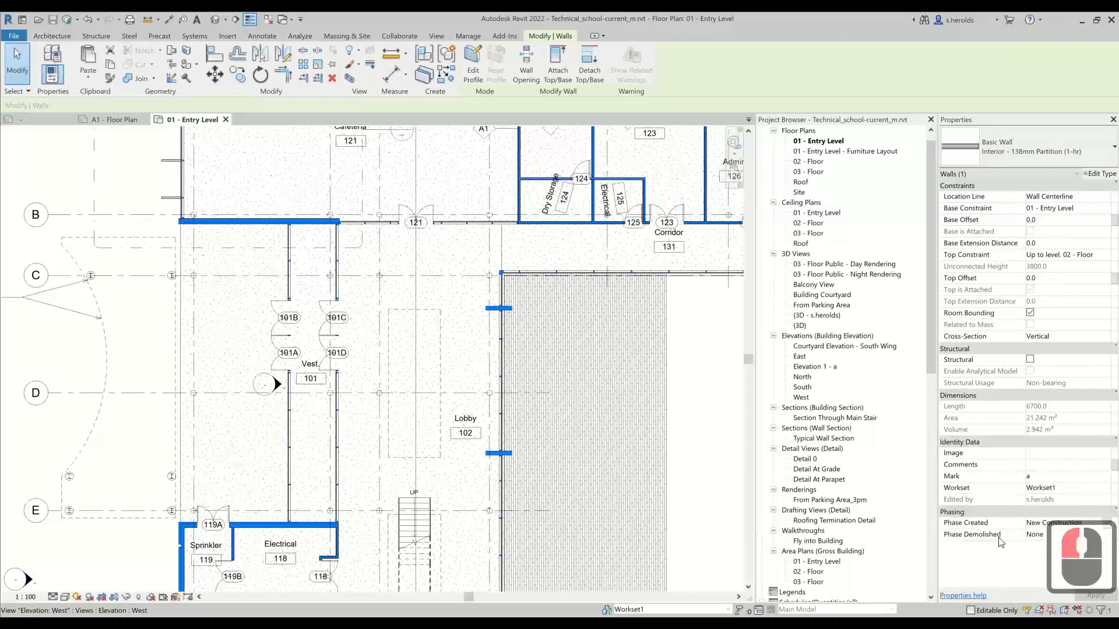
{"action": "left_click", "coordinate": [1109, 526]}
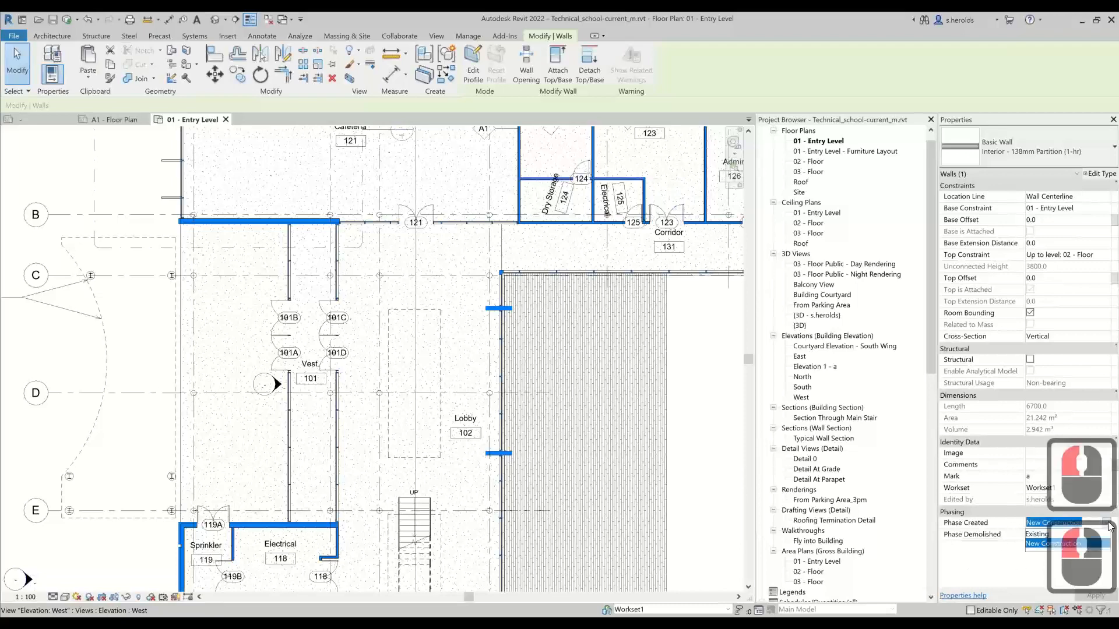
{"action": "left_click", "coordinate": [1048, 535]}
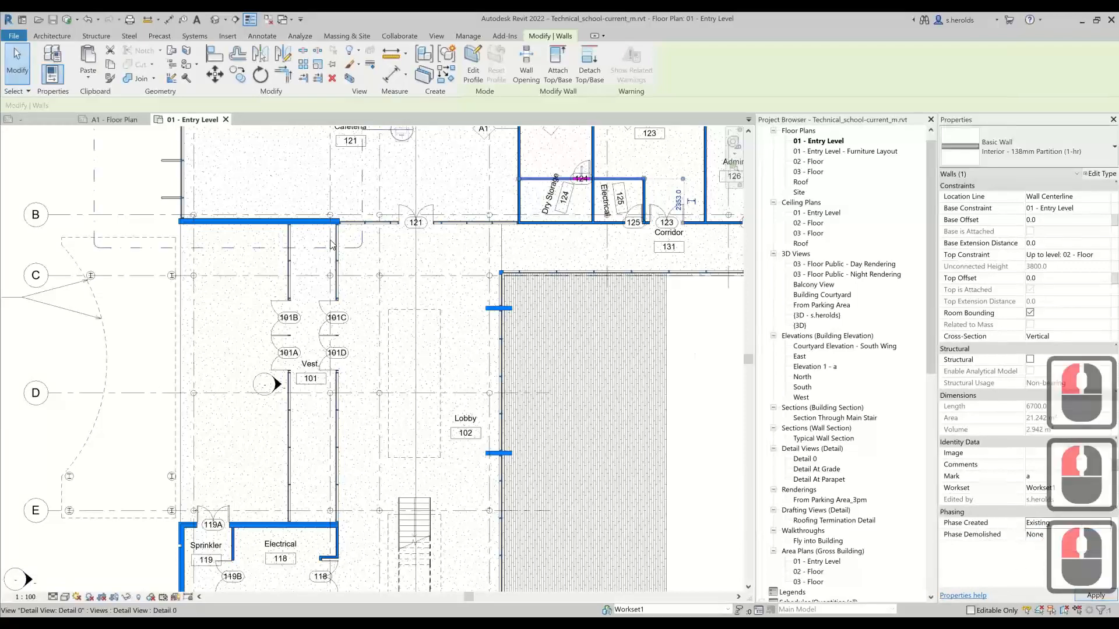
- Examine the phase-based wall colours across the entry level plan, from the Dry Storage area to the lower classroom wing
{"action": "scroll", "coordinate": [384, 266], "scroll_direction": "down", "scroll_amount": 2}
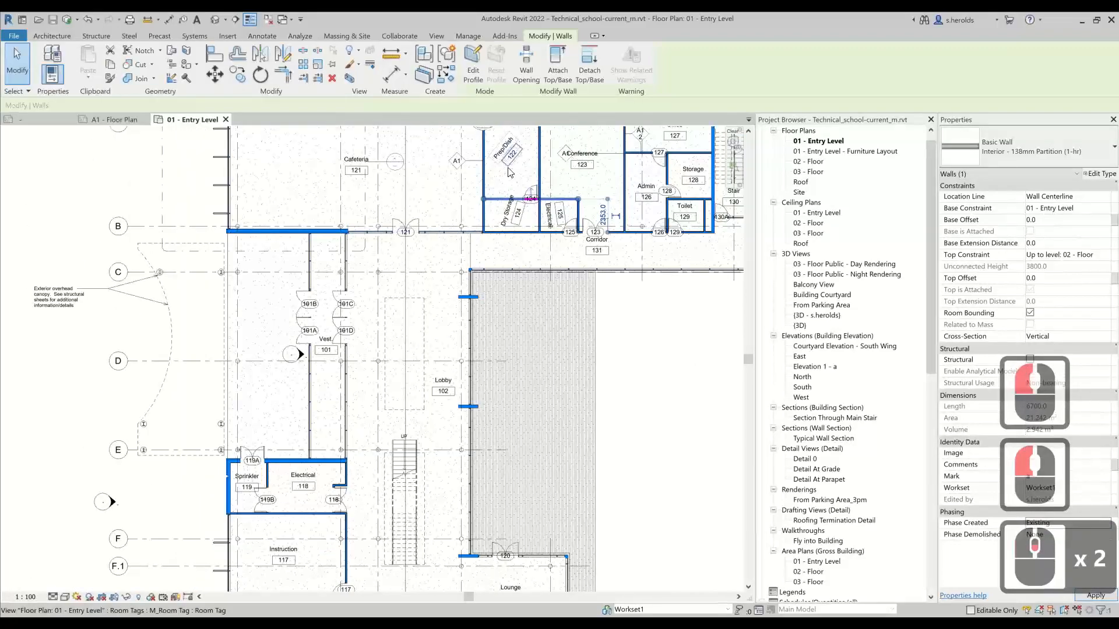
{"action": "left_click", "coordinate": [522, 196]}
{"action": "scroll", "coordinate": [522, 196], "scroll_direction": "up", "scroll_amount": 6}
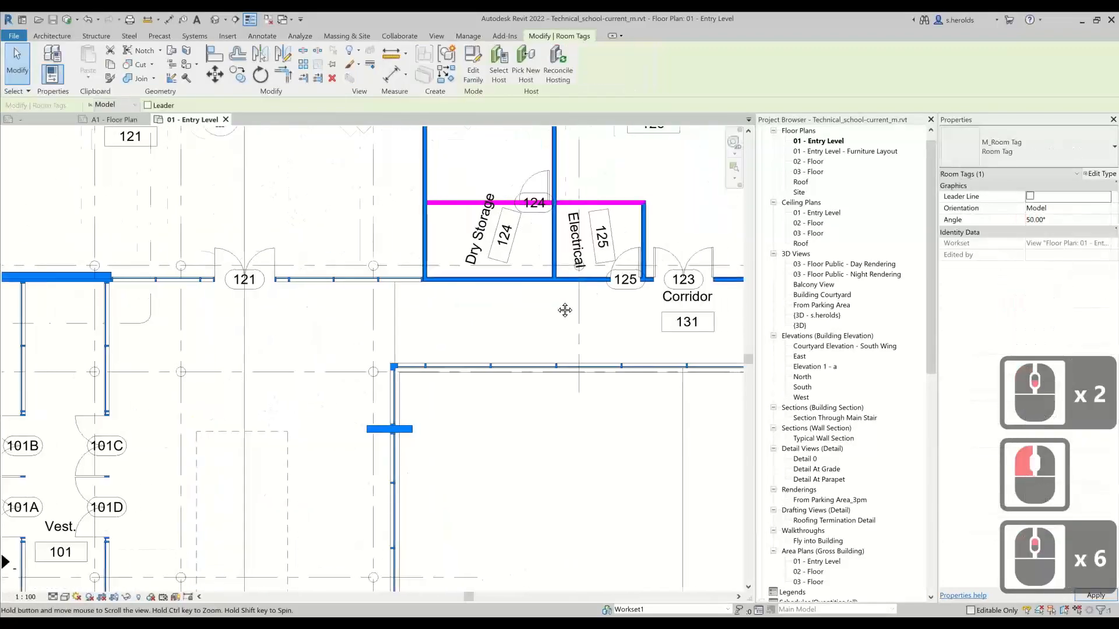
{"action": "middle_click_drag", "start_coordinate": [565, 309], "coordinate": [466, 350]}
{"action": "scroll", "coordinate": [485, 274], "scroll_direction": "down", "scroll_amount": 3}
{"action": "scroll", "coordinate": [485, 273], "scroll_direction": "down", "scroll_amount": 11}
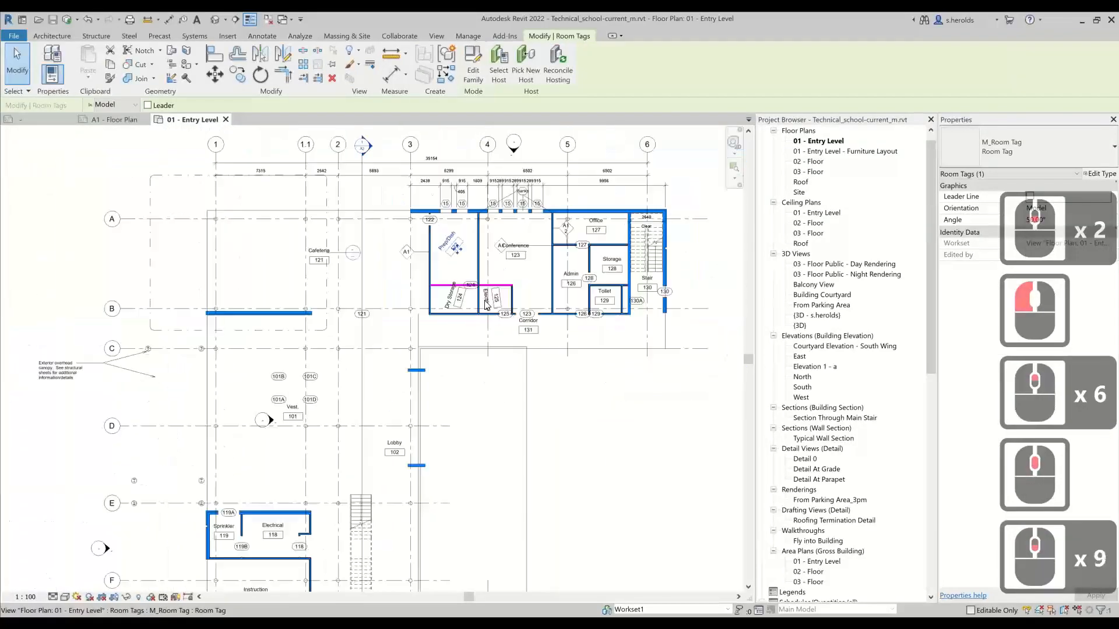
{"action": "middle_click_drag", "start_coordinate": [442, 389], "coordinate": [442, 389]}
{"action": "scroll", "coordinate": [527, 408], "scroll_direction": "up", "scroll_amount": 6}
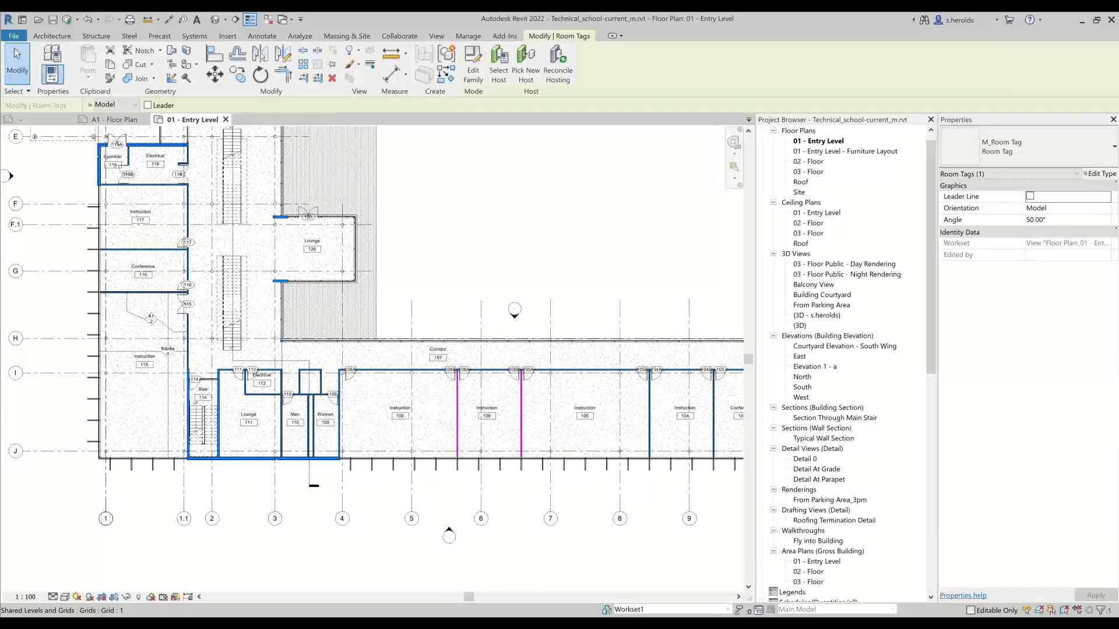
{"action": "scroll", "coordinate": [105, 495], "scroll_direction": "down", "scroll_amount": 1}
{"action": "key", "text": "Escape"}
{"action": "key", "text": "Escape"}
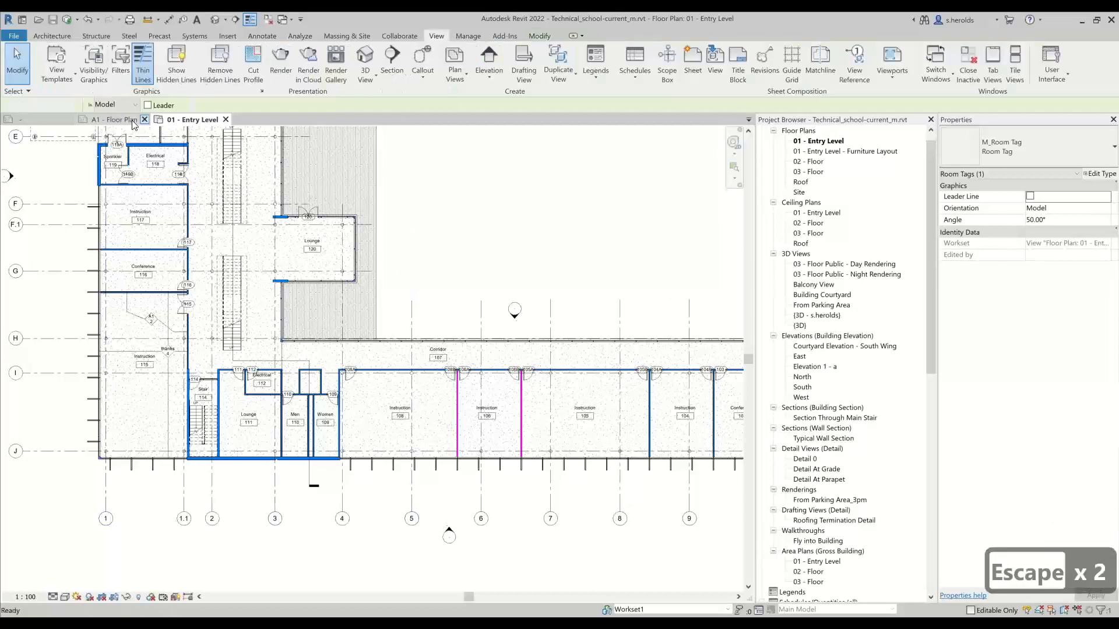
- Close the 01 - Entry Level floor plan and the M_Wall Tag family
{"action": "left_click", "coordinate": [226, 120]}
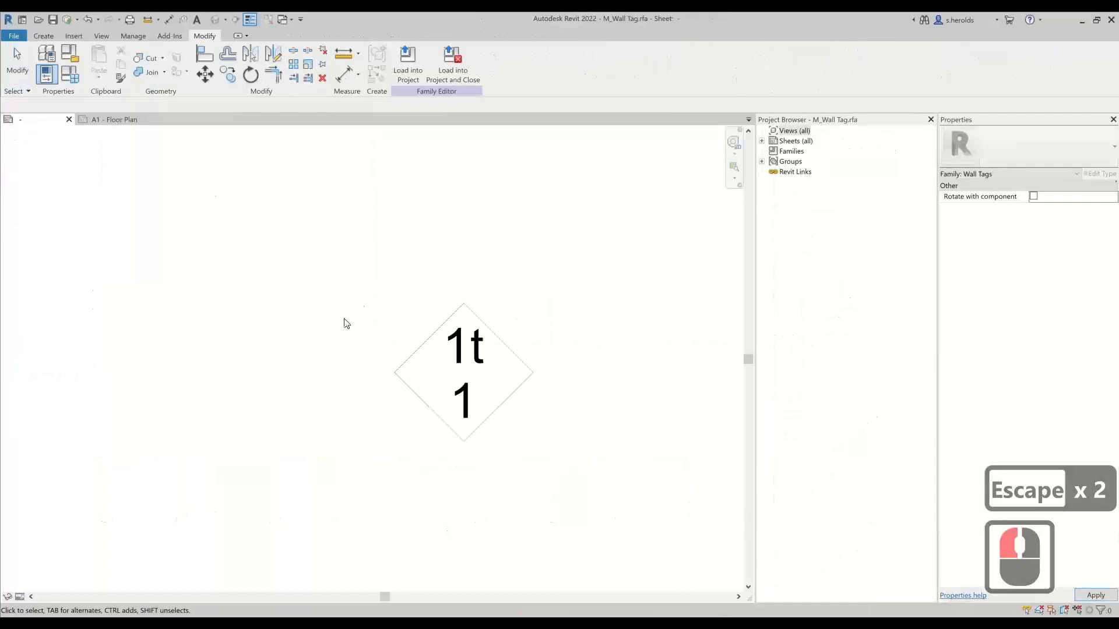
{"action": "left_click", "coordinate": [69, 120]}
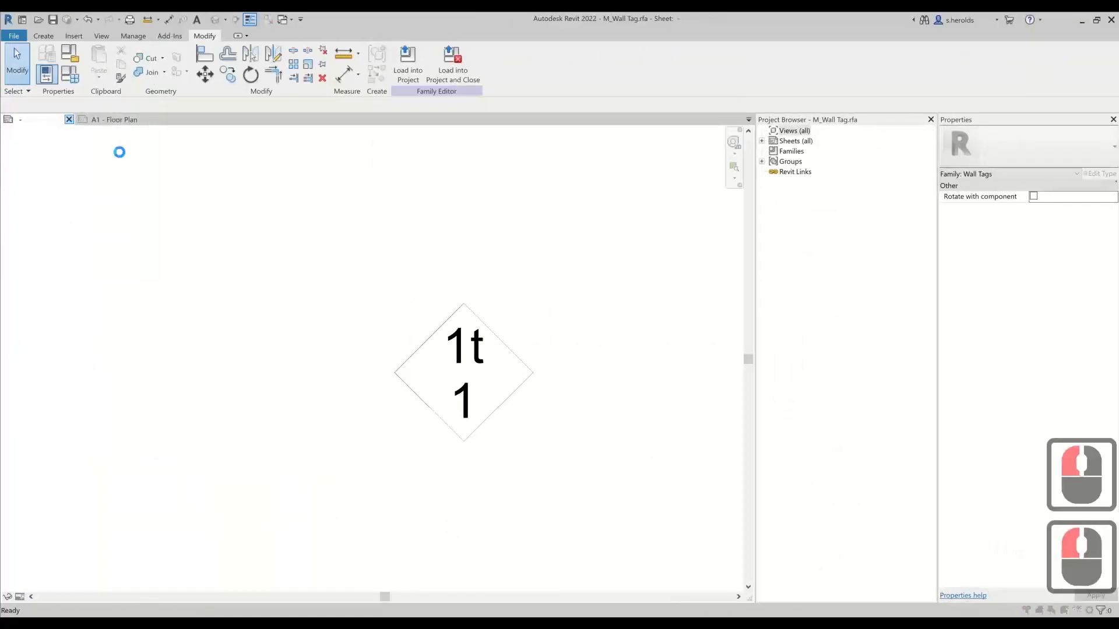
{"action": "left_click", "coordinate": [571, 330]}
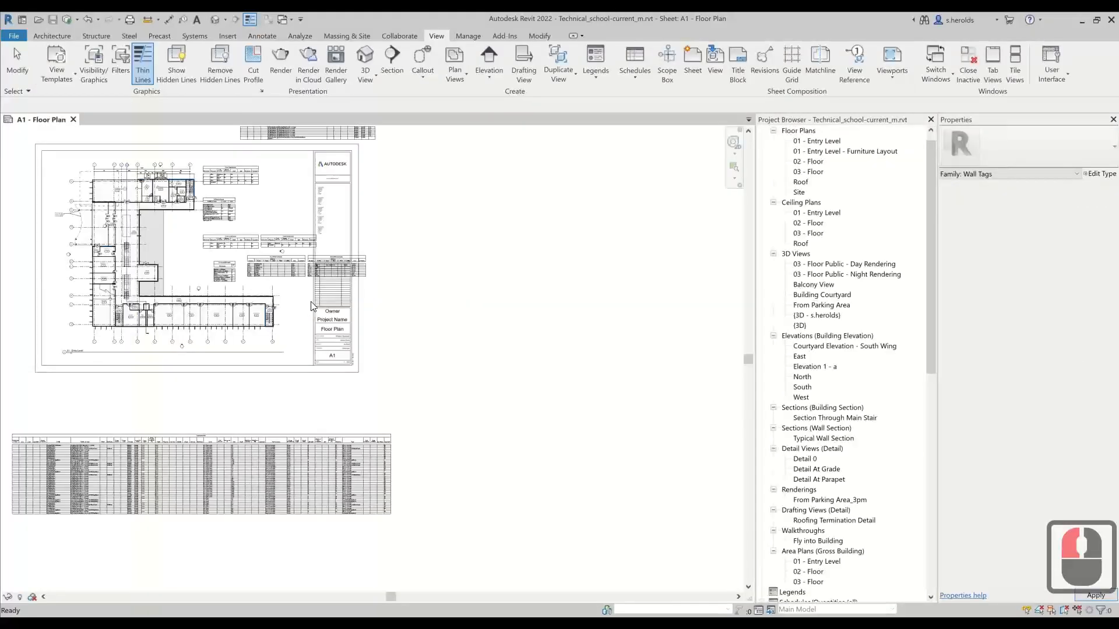
- Open the default 3D view and inspect the grids along the building's near wing
{"action": "middle_click_drag", "start_coordinate": [247, 221], "coordinate": [218, 22]}
{"action": "left_click", "coordinate": [218, 22]}
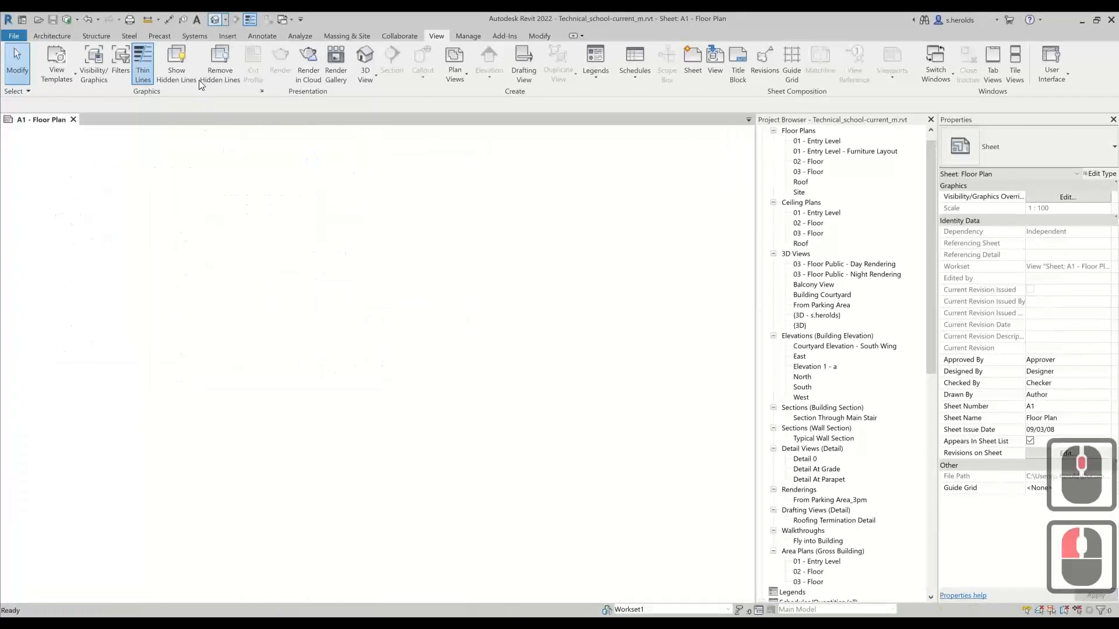
{"action": "scroll", "coordinate": [274, 352], "scroll_direction": "up", "scroll_amount": 5}
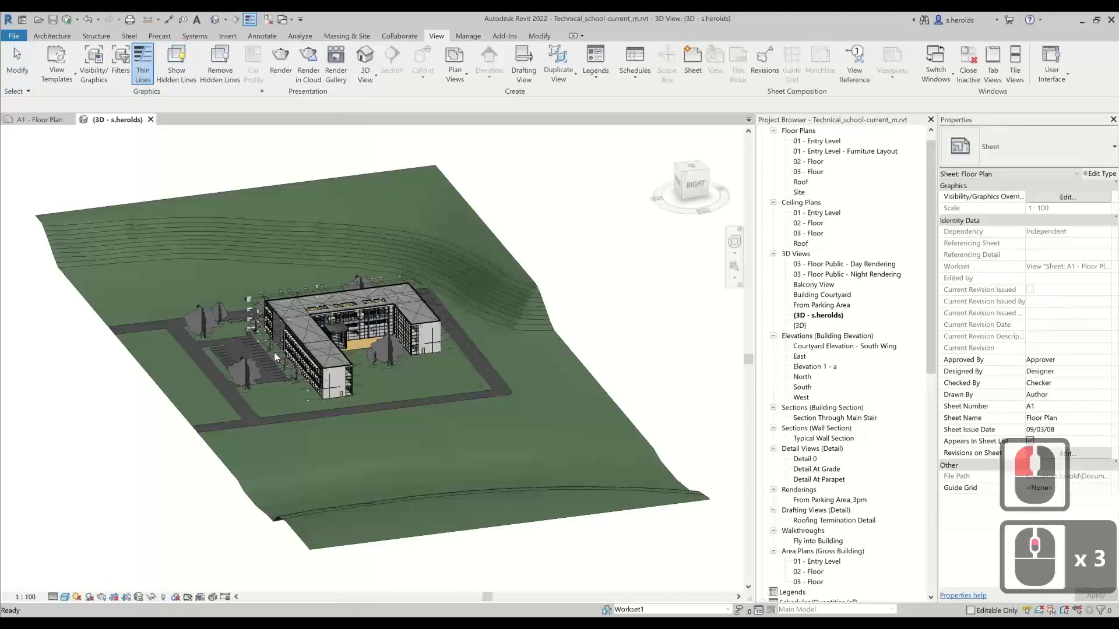
{"action": "scroll", "coordinate": [296, 414], "scroll_direction": "up", "scroll_amount": 8}
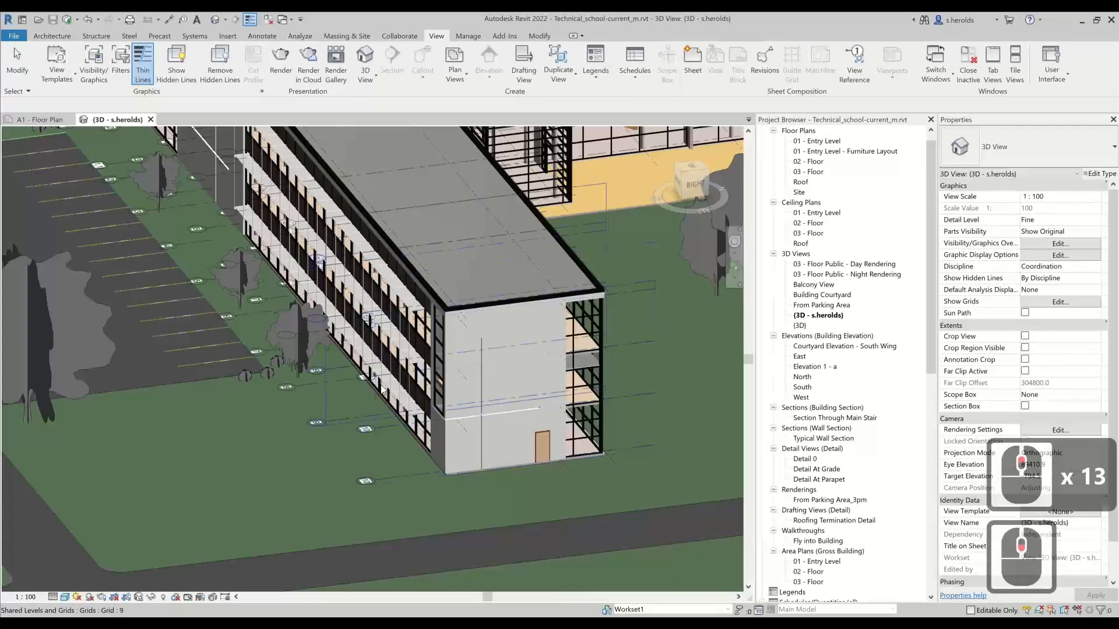
{"action": "scroll", "coordinate": [301, 214], "scroll_direction": "down", "scroll_amount": 5}
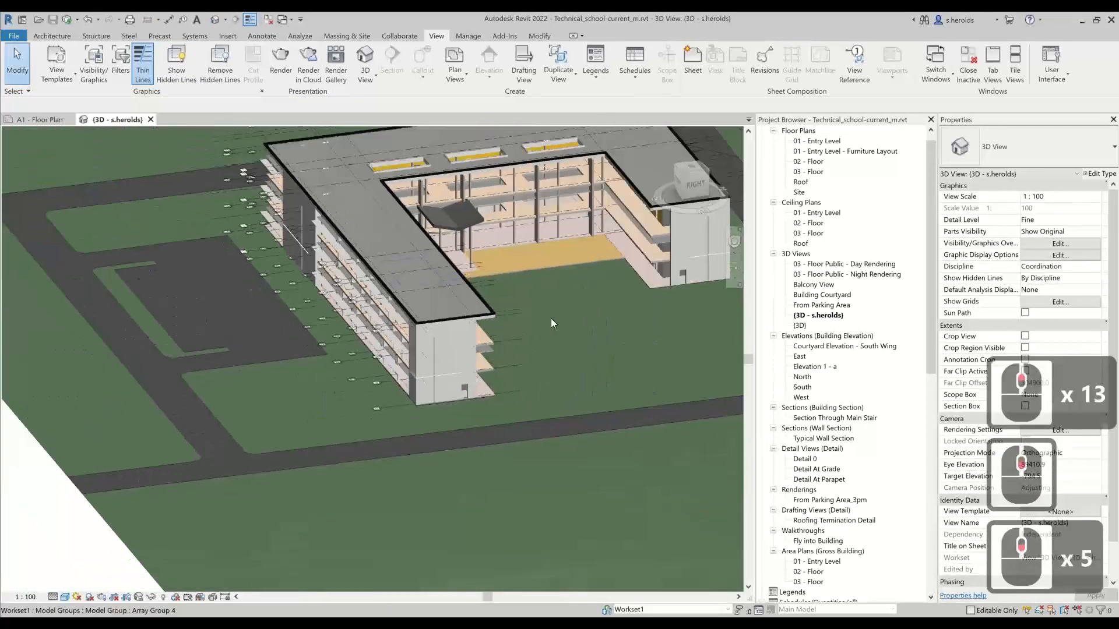
{"action": "scroll", "coordinate": [288, 267], "scroll_direction": "up", "scroll_amount": 2}
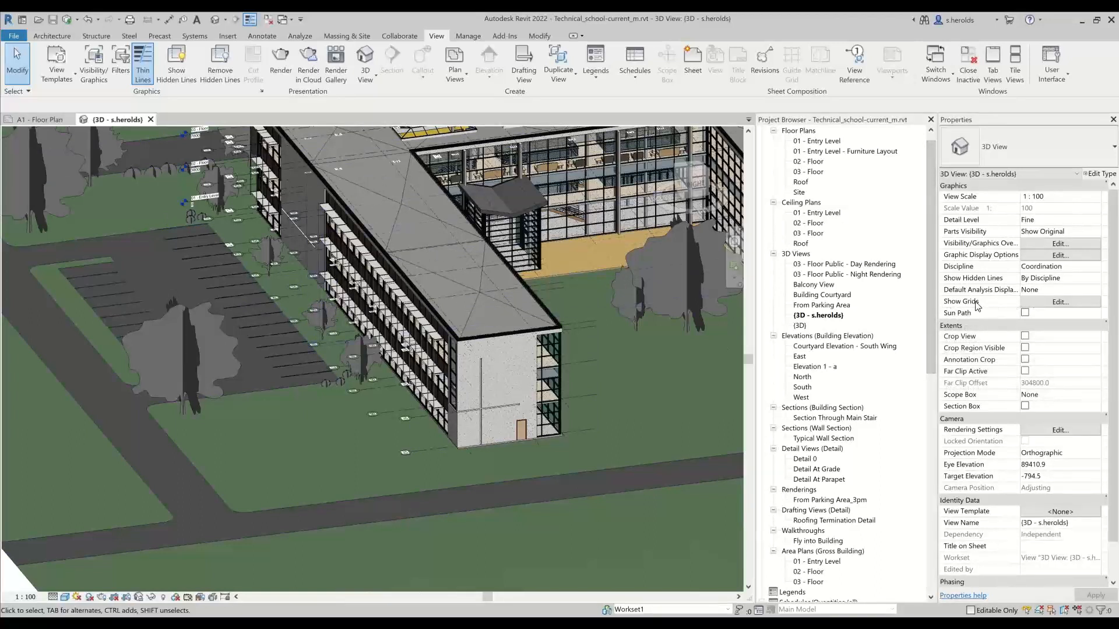
- Limit the 3D view's displayed grids to 01 - Entry Level, turning off 02 - Floor, 03 - Floor, Parapet and Roof
{"action": "left_click", "coordinate": [1043, 303]}
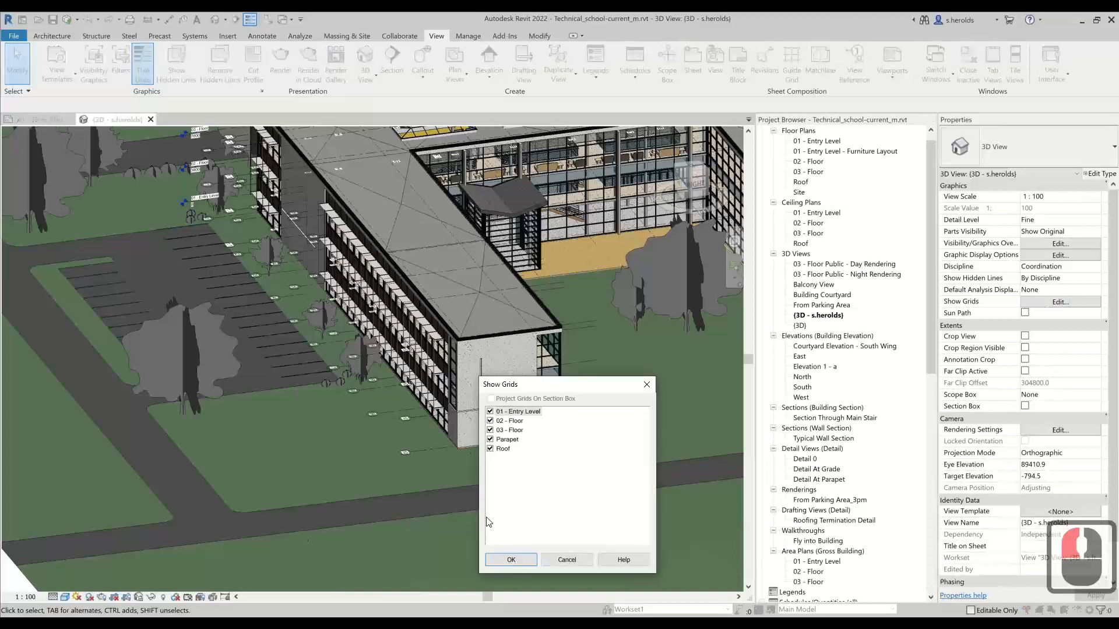
{"action": "left_click", "coordinate": [493, 450]}
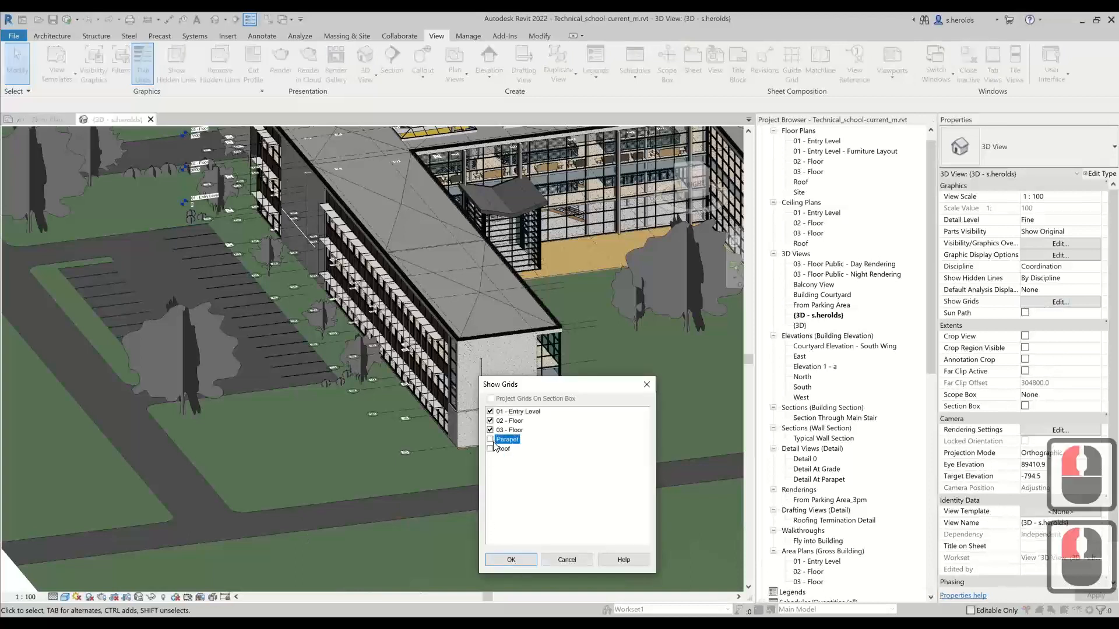
{"action": "left_click", "coordinate": [492, 440]}
{"action": "left_click", "coordinate": [493, 431]}
{"action": "left_click", "coordinate": [493, 422]}
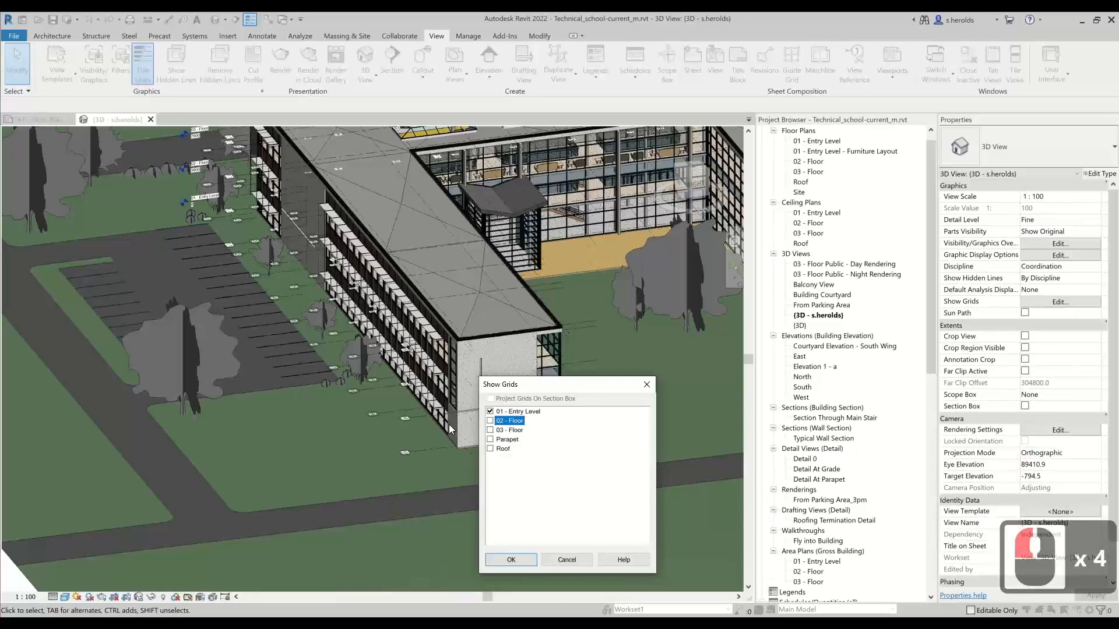
{"action": "left_click", "coordinate": [509, 560]}
- Select grid 10 at the near end of the building wing and examine its extents in 3D
{"action": "scroll", "coordinate": [304, 300], "scroll_direction": "down", "scroll_amount": 10}
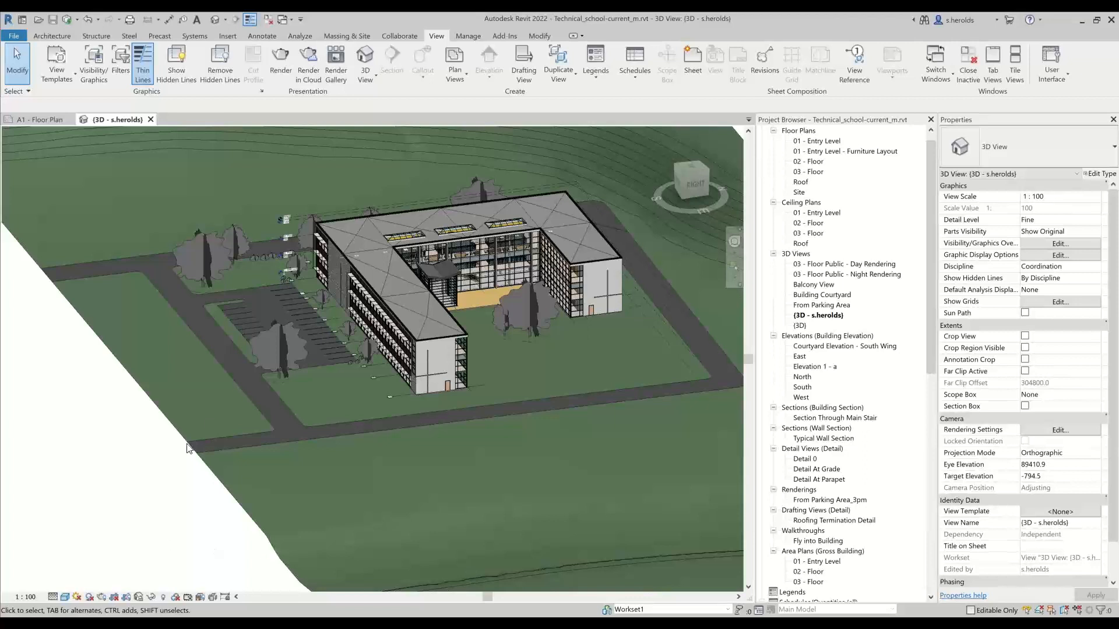
{"action": "left_click", "coordinate": [390, 395]}
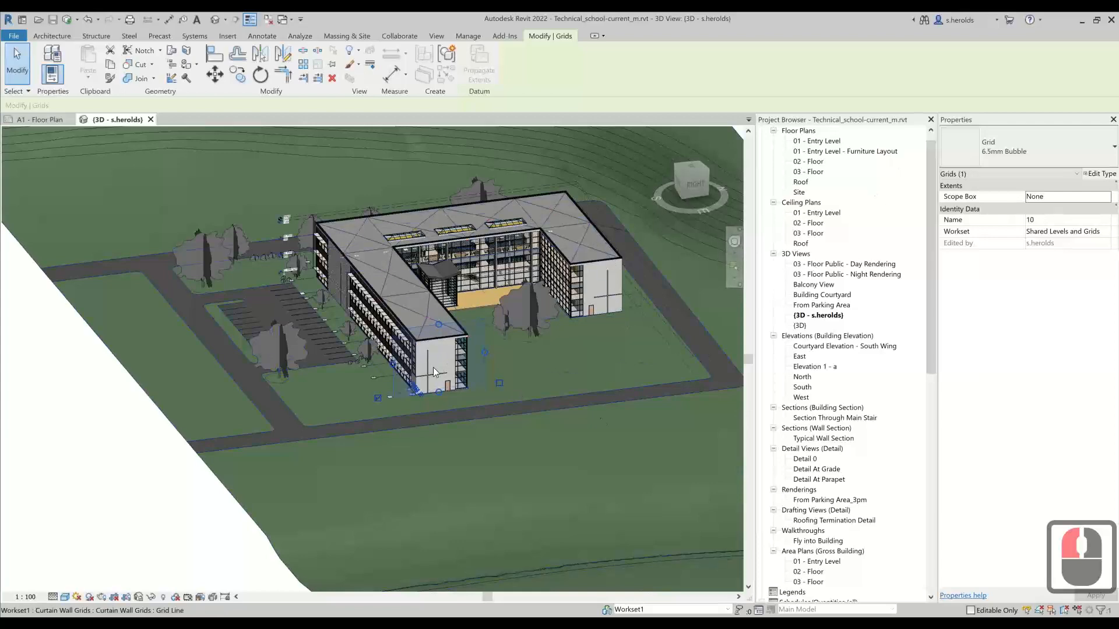
{"action": "scroll", "coordinate": [413, 326], "scroll_direction": "up", "scroll_amount": 3}
{"action": "scroll", "coordinate": [406, 306], "scroll_direction": "up", "scroll_amount": 2}
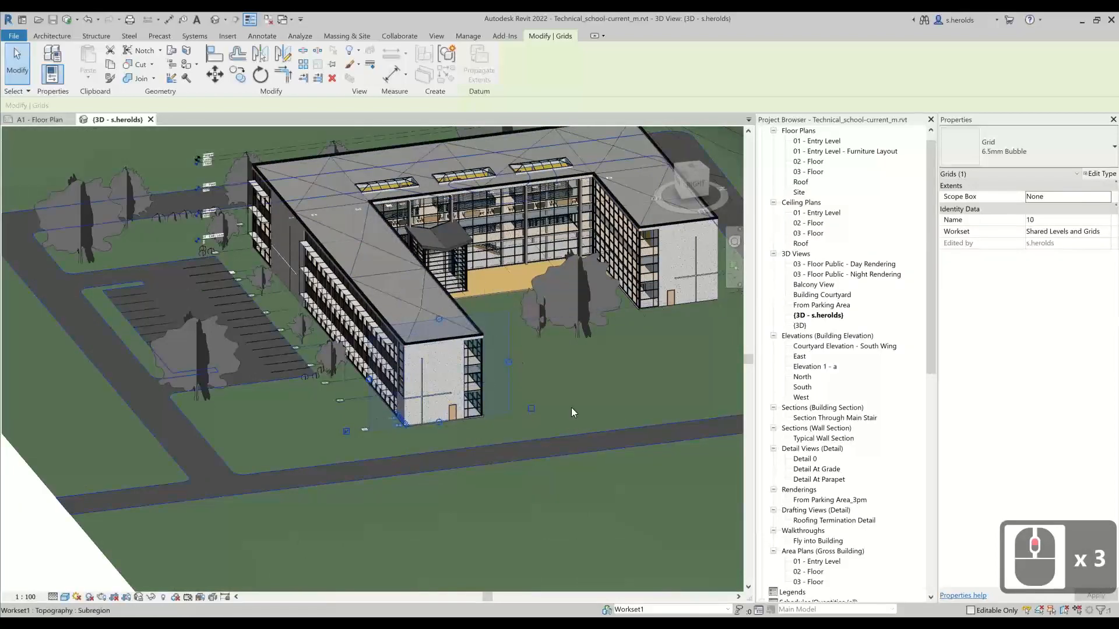
{"action": "scroll", "coordinate": [376, 437], "scroll_direction": "up", "scroll_amount": 4}
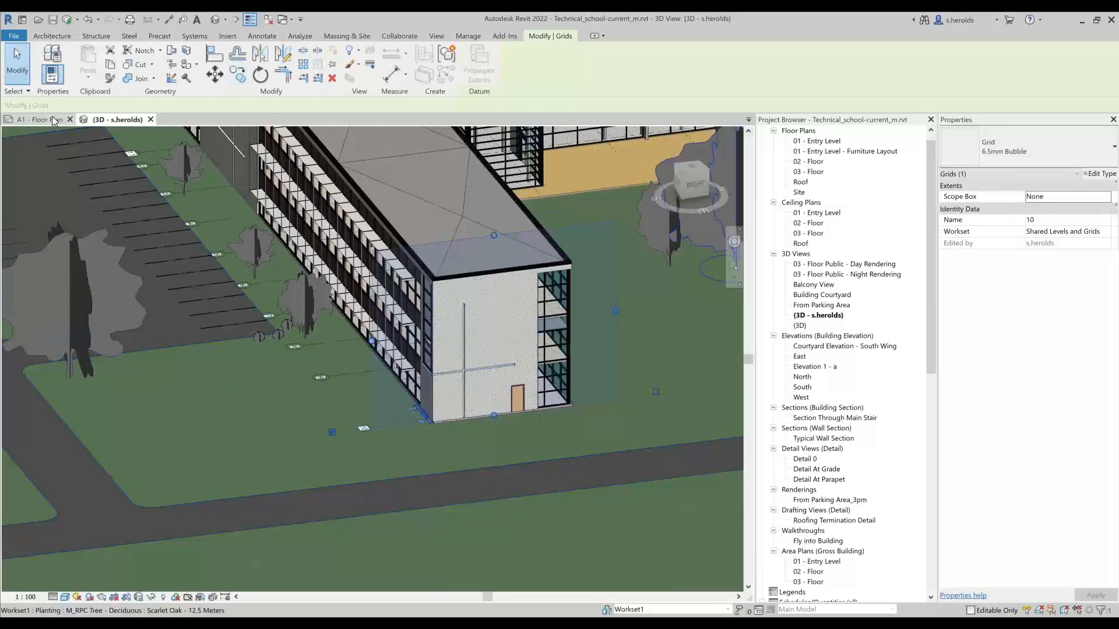
- Return to sheet A1 - Floor Plan, clear the grid selection, and reopen the 01 - Entry Level floor plan
{"action": "left_click", "coordinate": [26, 118]}
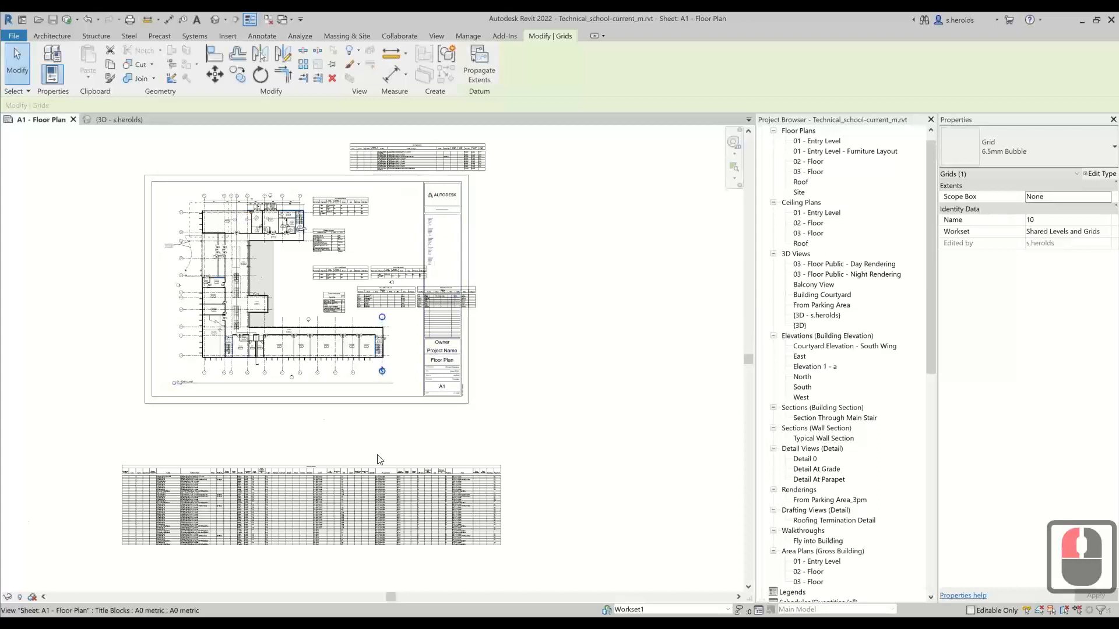
{"action": "scroll", "coordinate": [262, 244], "scroll_direction": "up", "scroll_amount": 4}
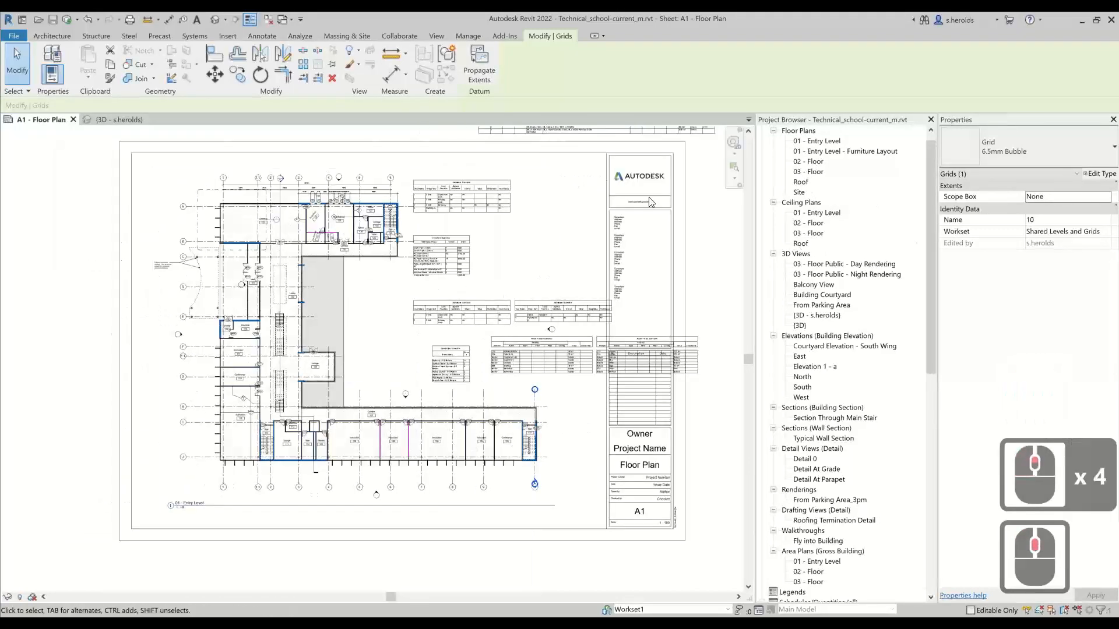
{"action": "key", "text": "Escape"}
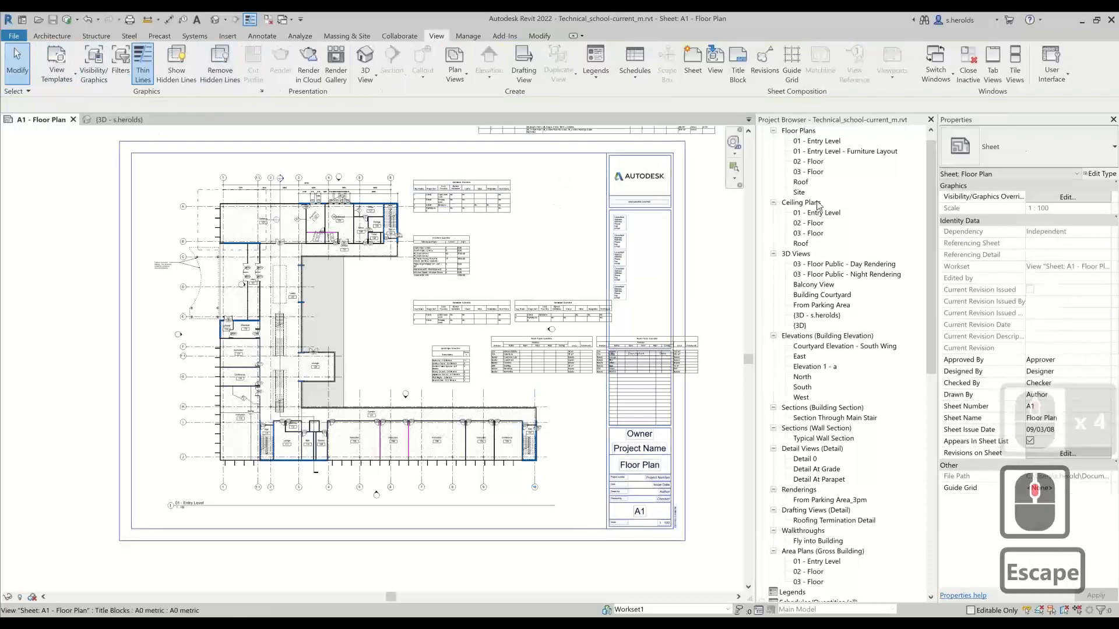
{"action": "scroll", "coordinate": [827, 233], "scroll_direction": "up", "scroll_amount": 3}
{"action": "double_click", "coordinate": [815, 152]}
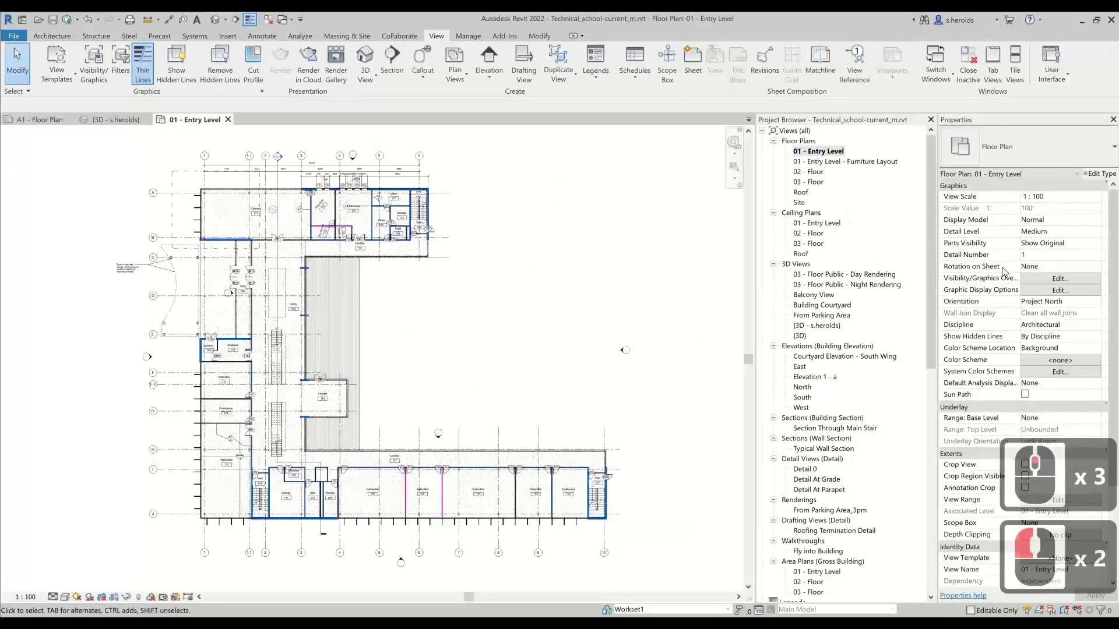
- Open the floor plan's color scheme settings, switch the category to Rooms, and review the Name scheme's colors
{"action": "left_click", "coordinate": [1042, 366]}
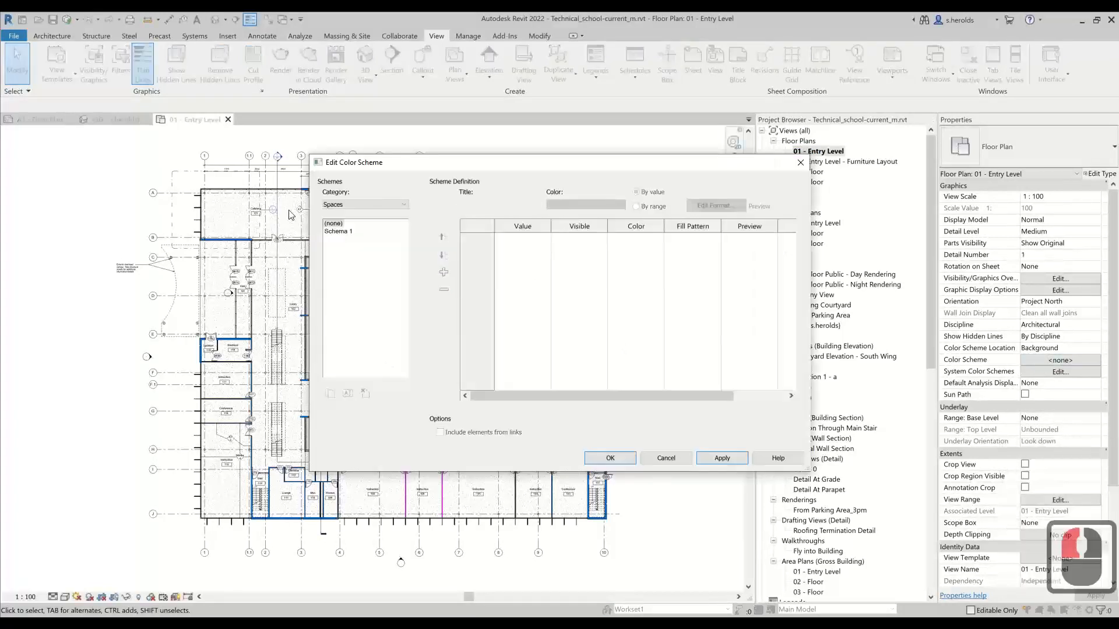
{"action": "left_click", "coordinate": [370, 206]}
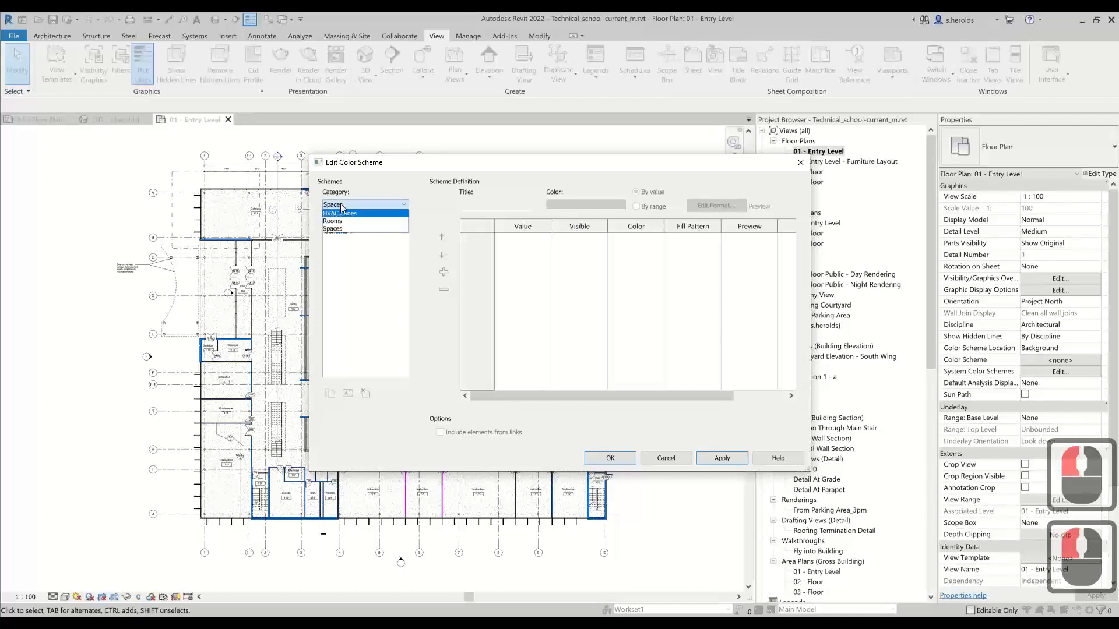
{"action": "left_click", "coordinate": [342, 224]}
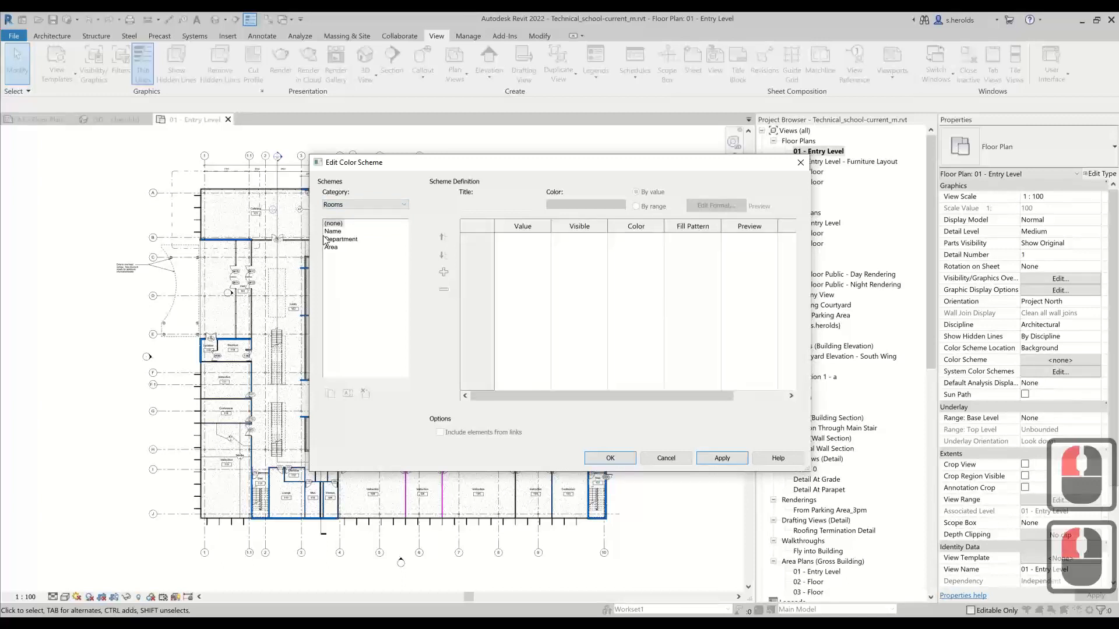
{"action": "left_click", "coordinate": [332, 232]}
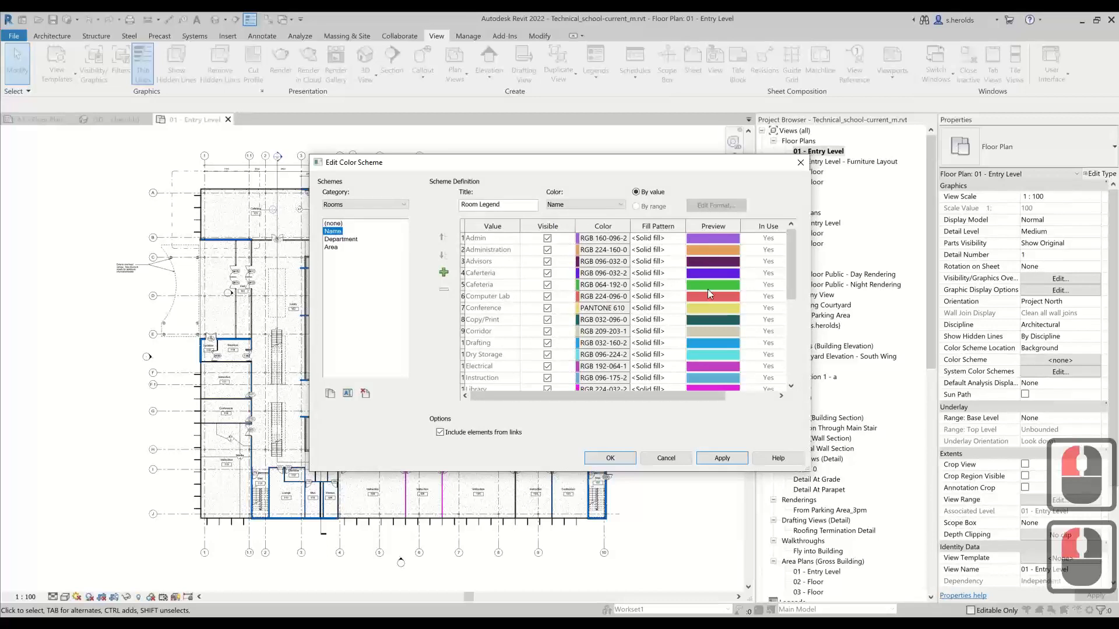
{"action": "scroll", "coordinate": [705, 296], "scroll_direction": "down", "scroll_amount": 8}
{"action": "scroll", "coordinate": [693, 348], "scroll_direction": "down", "scroll_amount": 2}
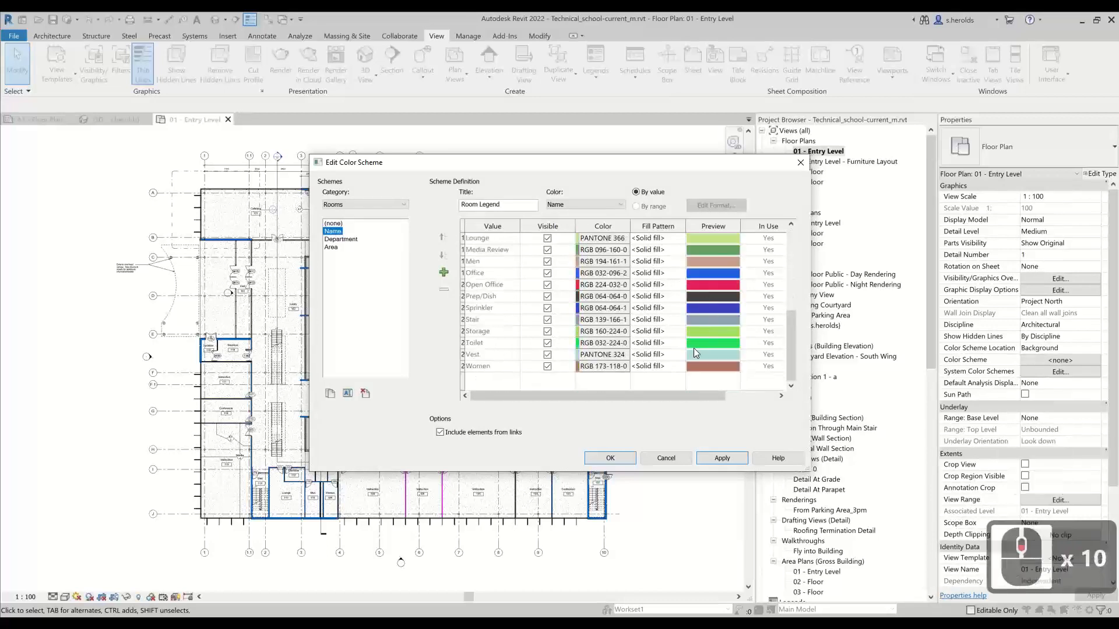
{"action": "scroll", "coordinate": [704, 271], "scroll_direction": "up", "scroll_amount": 13}
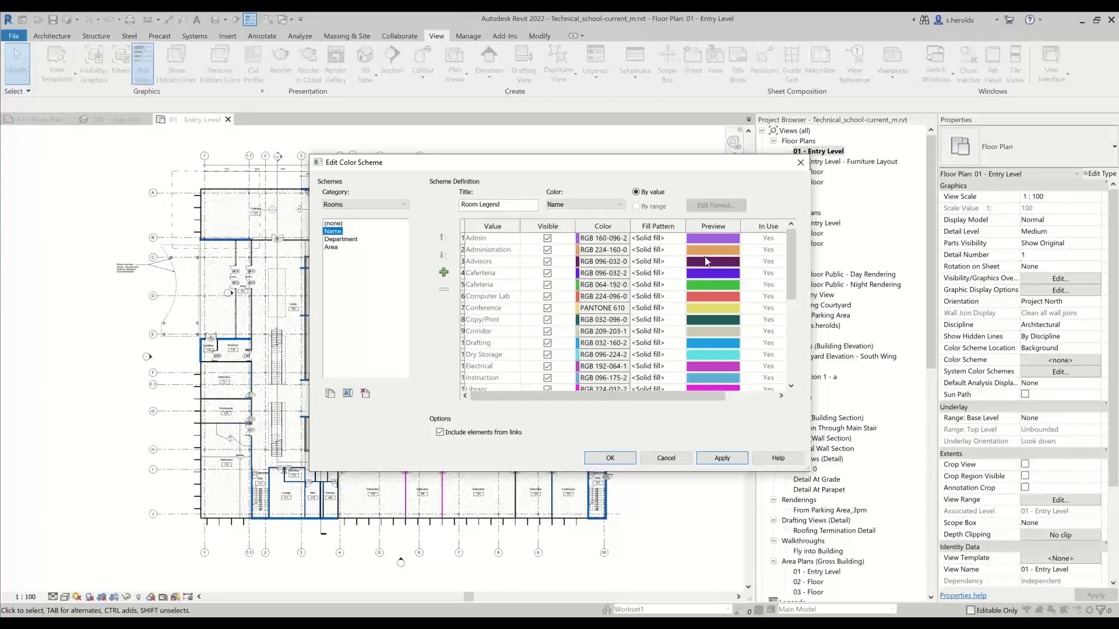
{"action": "scroll", "coordinate": [706, 261], "scroll_direction": "down", "scroll_amount": 13}
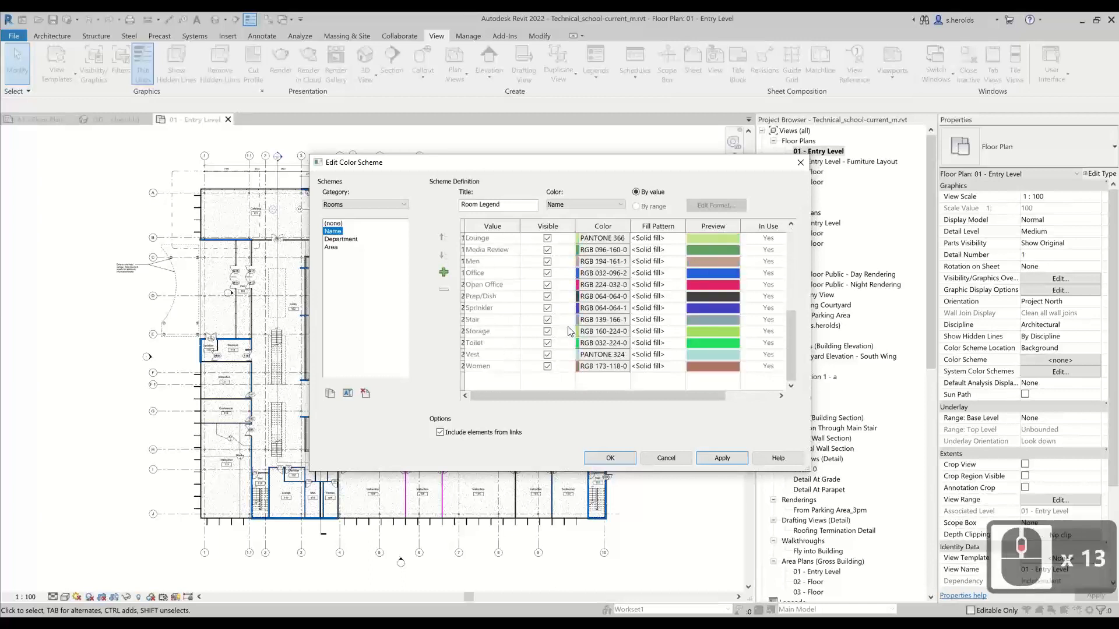
- Look through the Department and Area room color schemes, then return to the Name scheme
{"action": "left_click", "coordinate": [335, 239]}
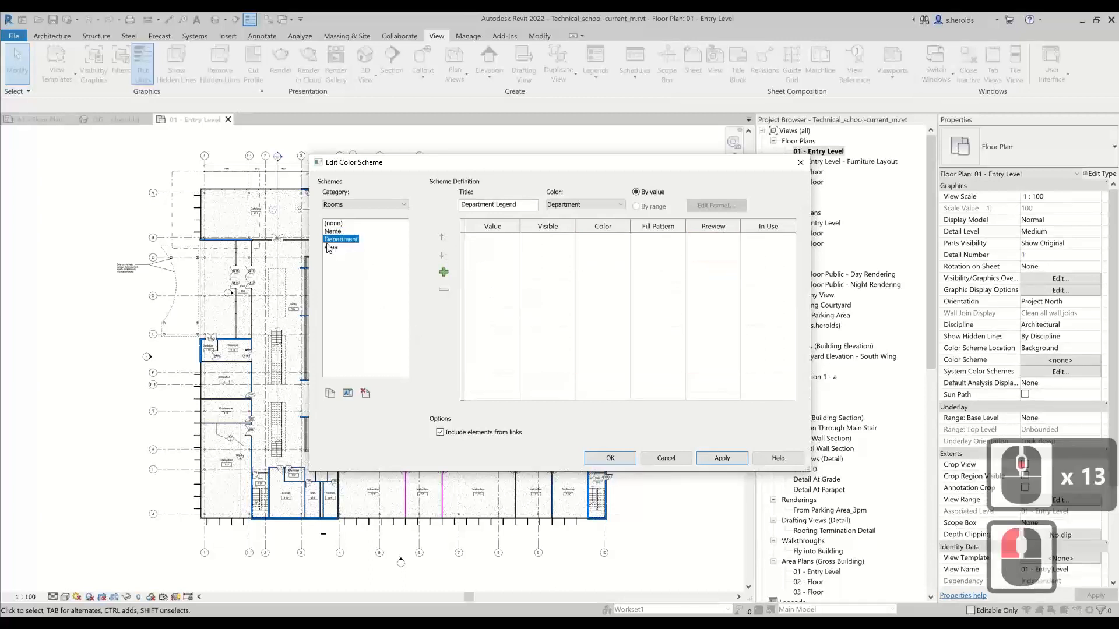
{"action": "left_click", "coordinate": [332, 247]}
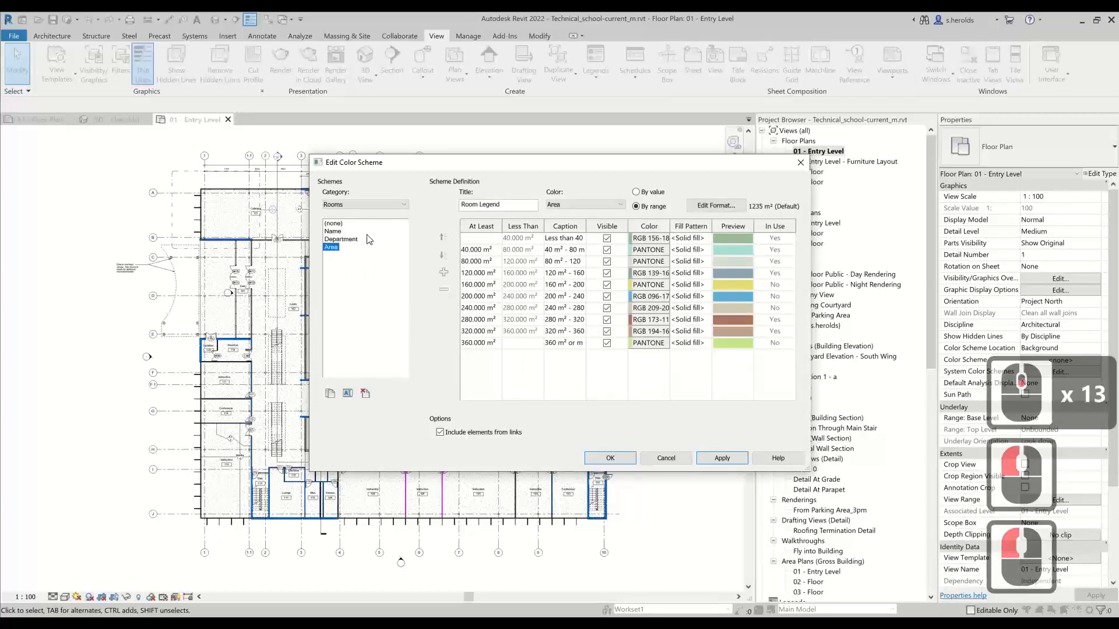
{"action": "left_click", "coordinate": [333, 232]}
{"action": "left_click", "coordinate": [353, 231]}
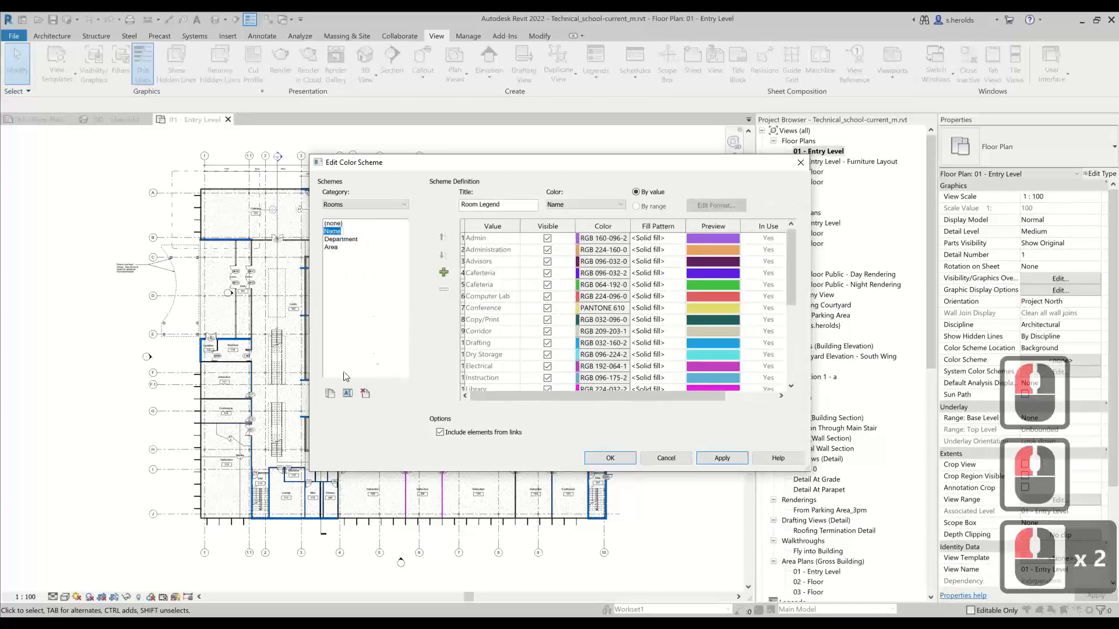
- Duplicate the Name color scheme as Name 2 and color the copy by Base Finish
{"action": "left_click", "coordinate": [330, 395]}
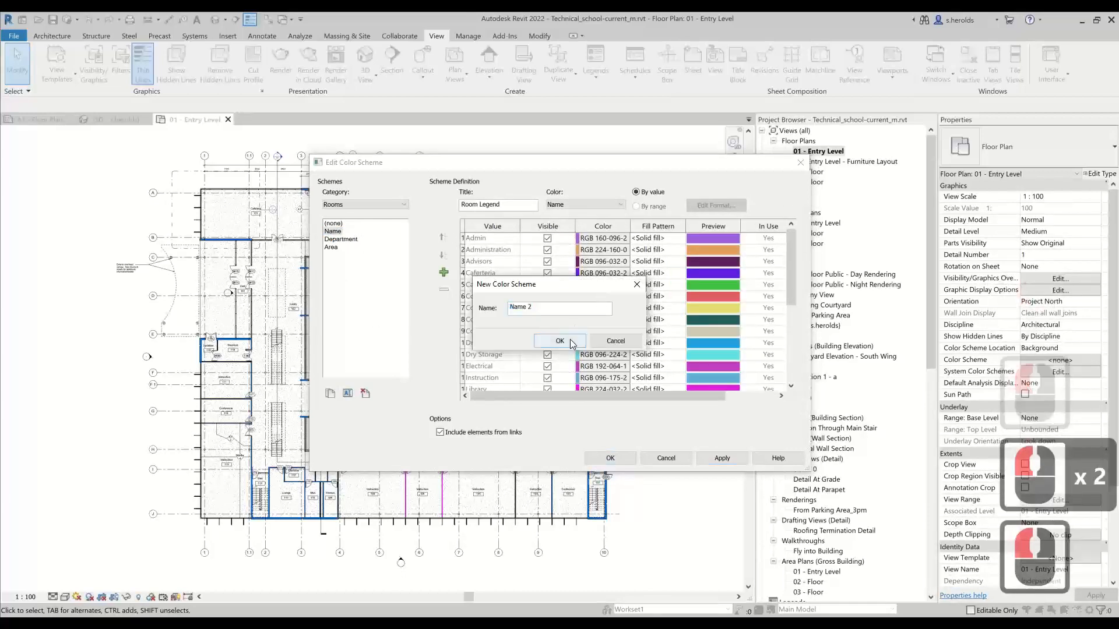
{"action": "left_click", "coordinate": [568, 342]}
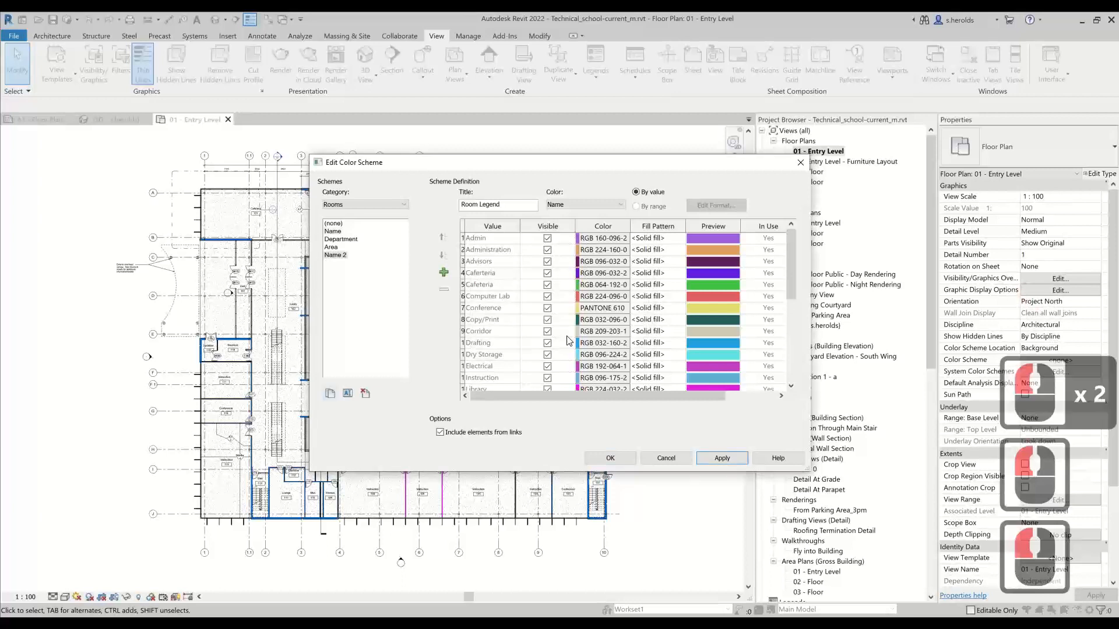
{"action": "left_click", "coordinate": [576, 205]}
{"action": "left_click", "coordinate": [568, 221]}
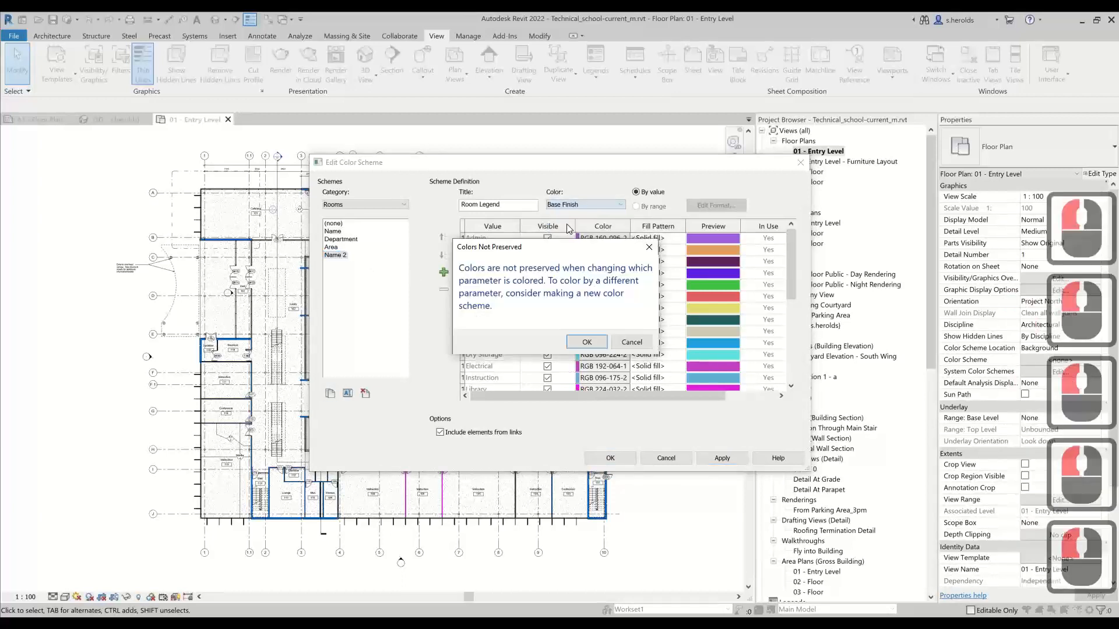
{"action": "left_click", "coordinate": [584, 338]}
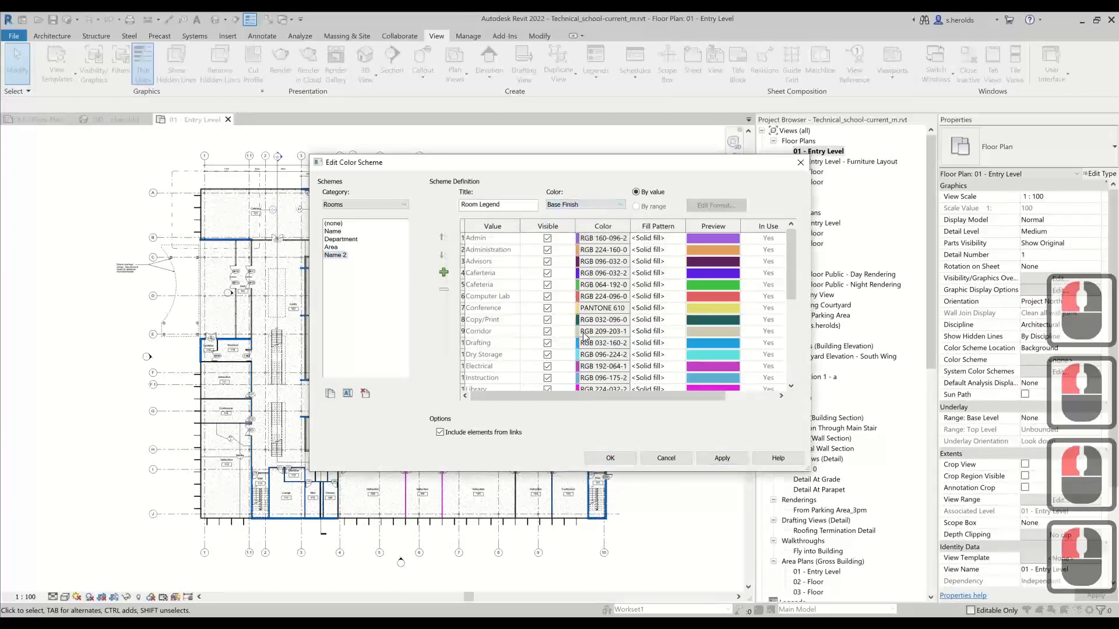
- Switch the Name 2 scheme's color parameter to Name and examine the newly assigned room colors
{"action": "left_click", "coordinate": [607, 207]}
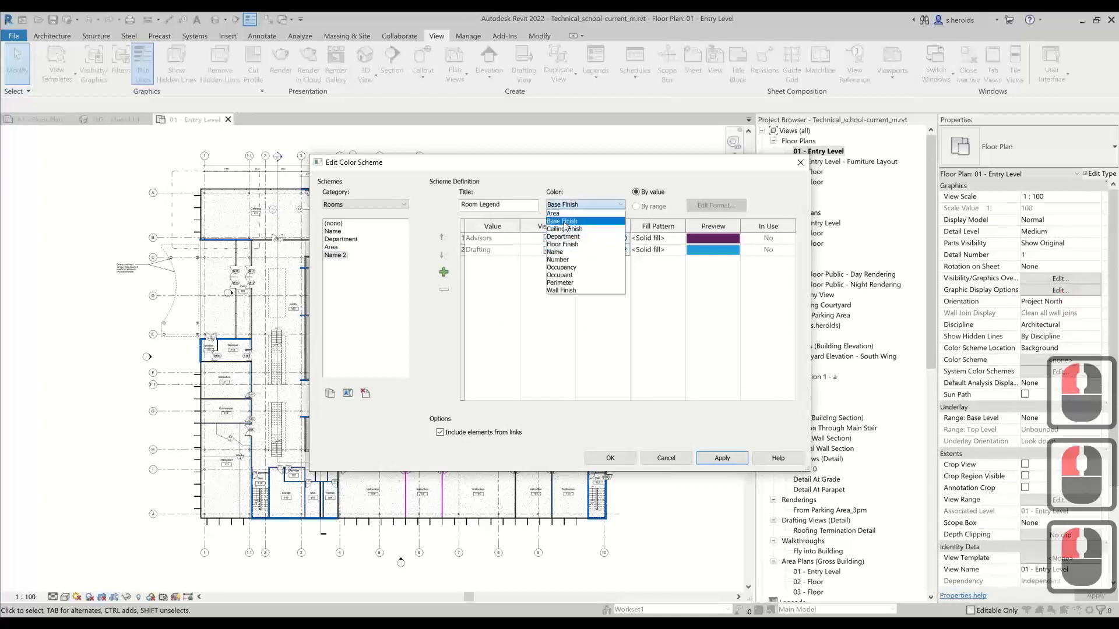
{"action": "left_click", "coordinate": [568, 253]}
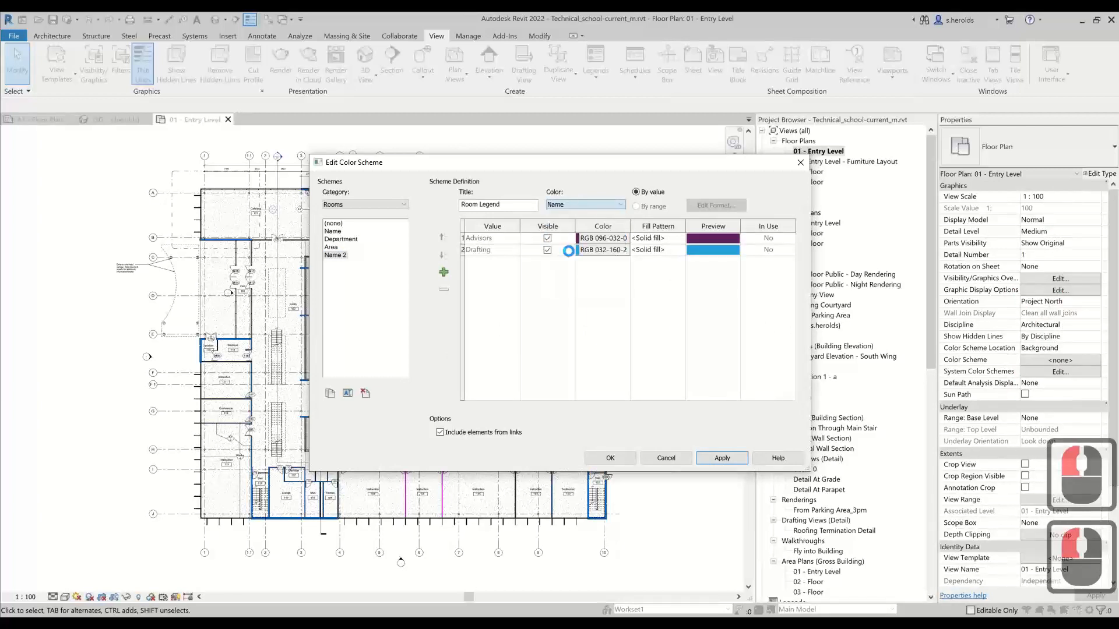
{"action": "left_click", "coordinate": [584, 343]}
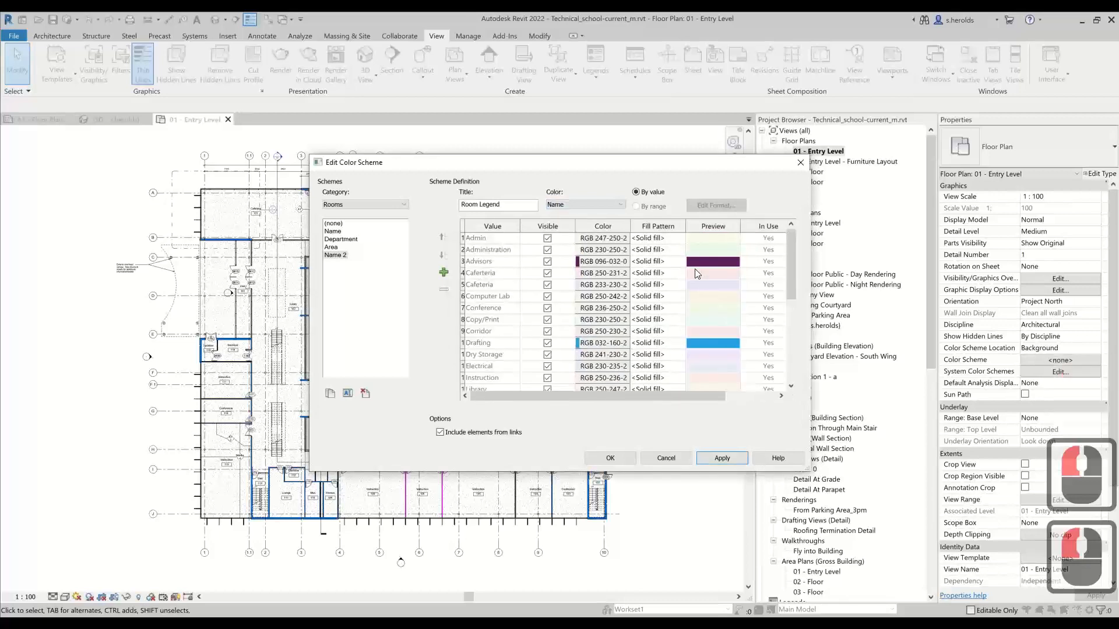
{"action": "scroll", "coordinate": [697, 274], "scroll_direction": "down", "scroll_amount": 9}
{"action": "scroll", "coordinate": [705, 348], "scroll_direction": "up", "scroll_amount": 3}
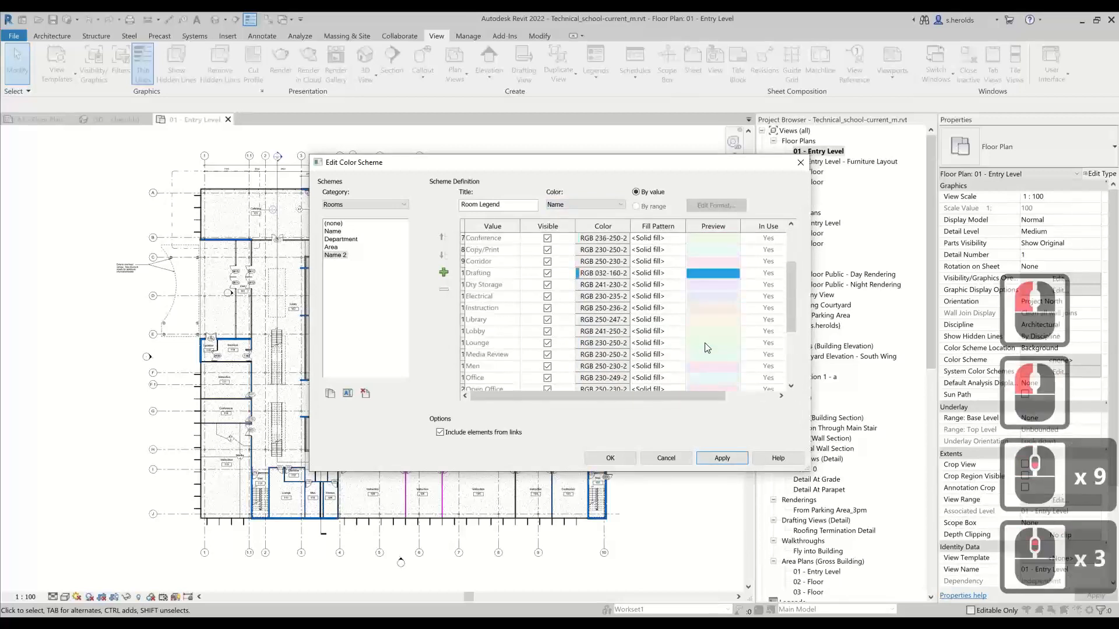
{"action": "scroll", "coordinate": [707, 348], "scroll_direction": "up", "scroll_amount": 4}
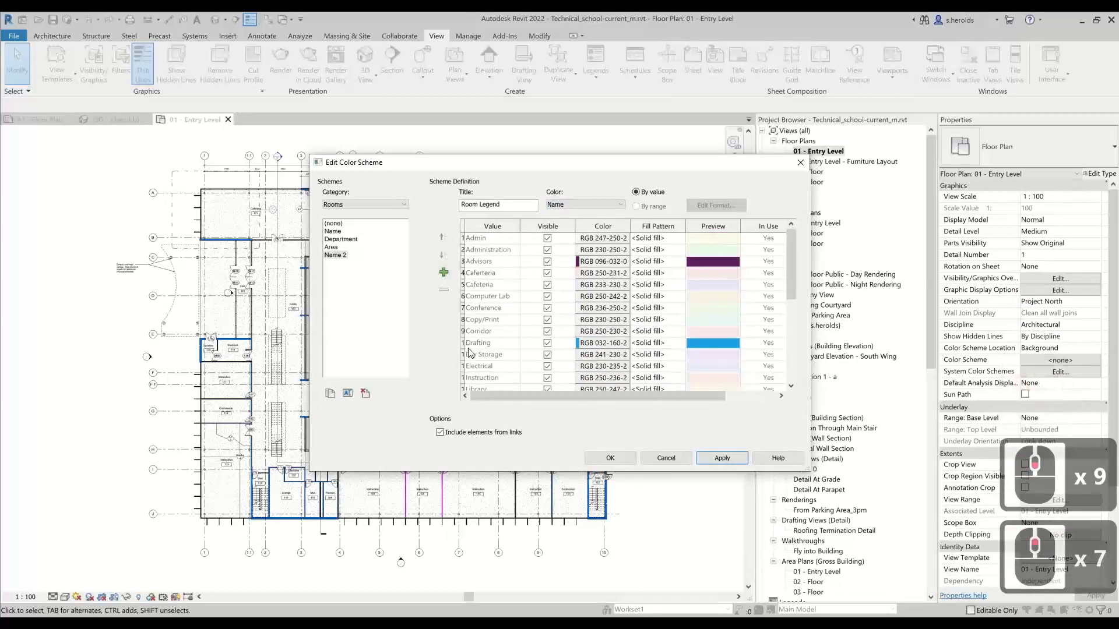
{"action": "scroll", "coordinate": [685, 260], "scroll_direction": "up", "scroll_amount": 2}
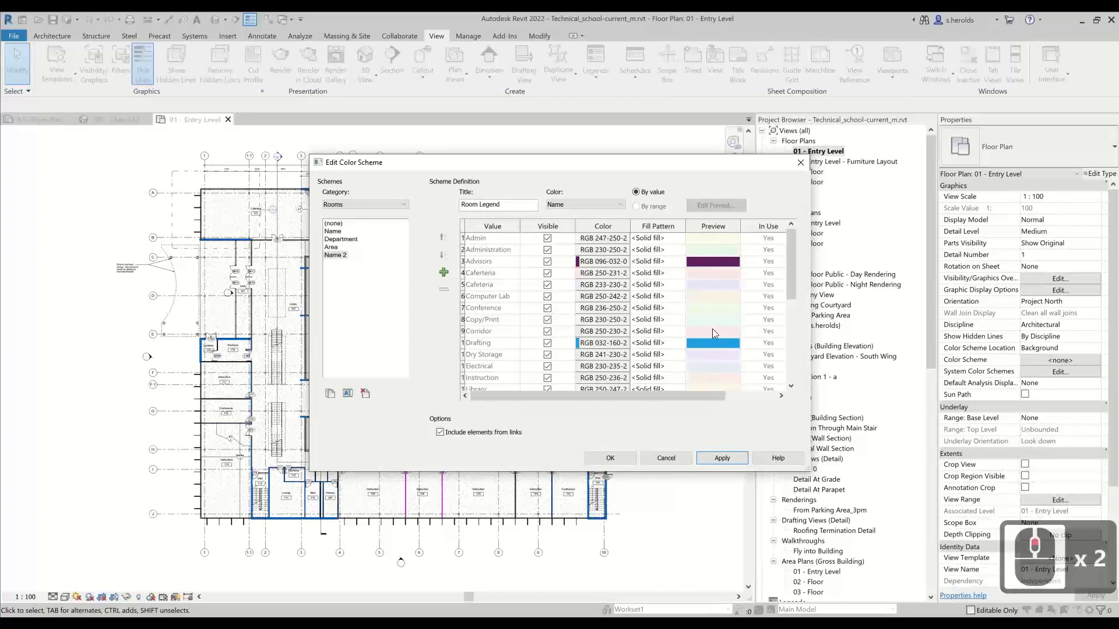
{"action": "scroll", "coordinate": [683, 307], "scroll_direction": "down", "scroll_amount": 5}
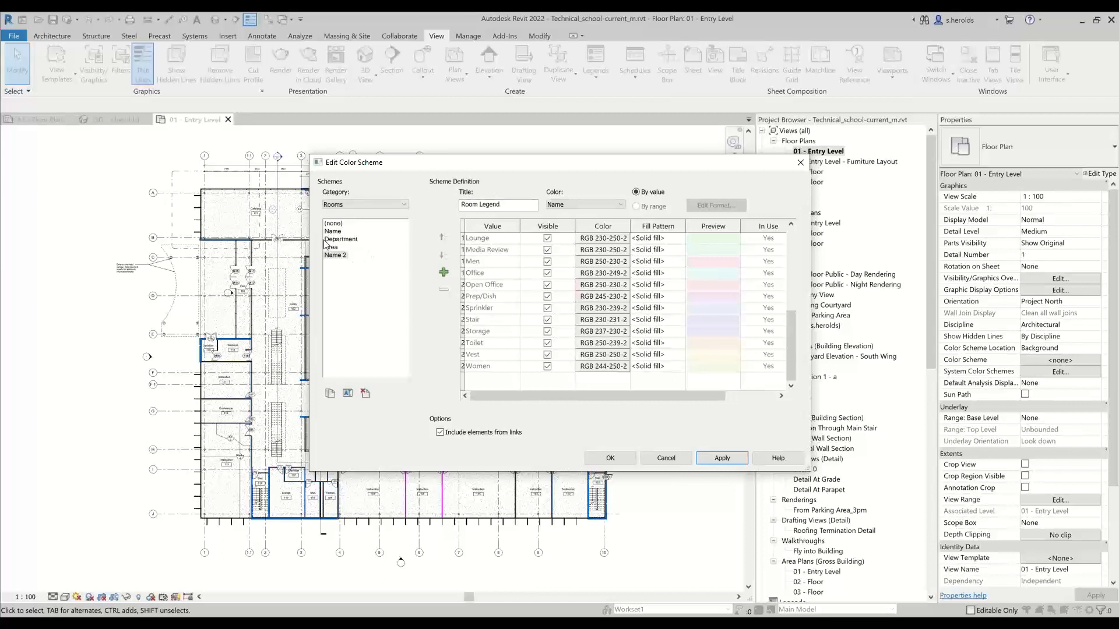
- Review the original Name scheme's colors for comparison and check the Department and Area schemes
{"action": "left_click", "coordinate": [342, 231]}
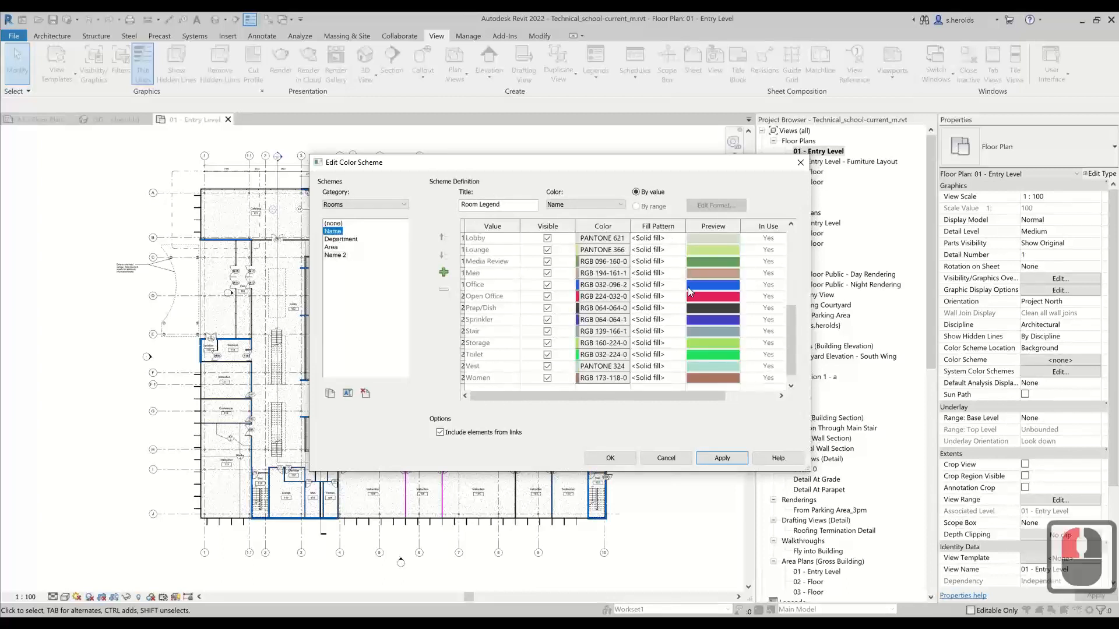
{"action": "scroll", "coordinate": [689, 291], "scroll_direction": "up", "scroll_amount": 12}
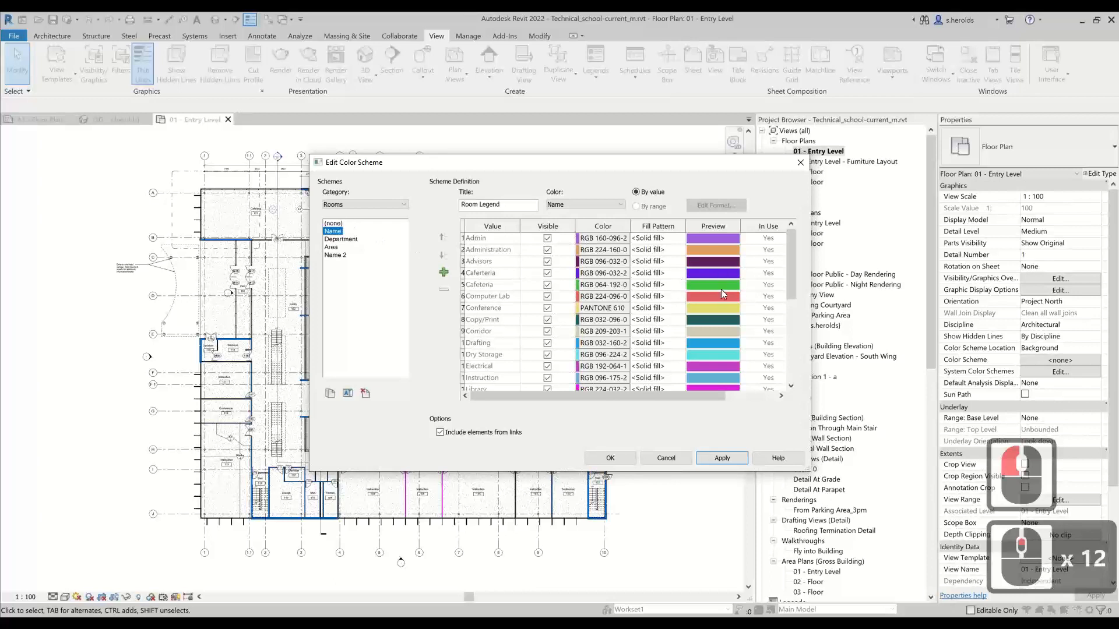
{"action": "left_click", "coordinate": [341, 239]}
{"action": "left_click", "coordinate": [349, 247]}
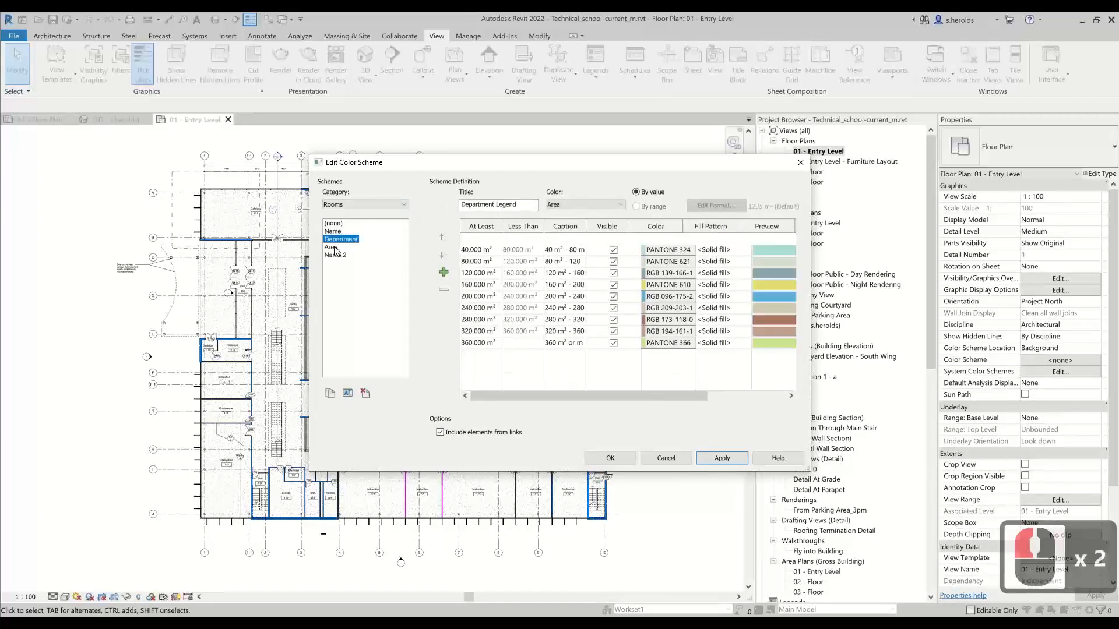
- Try coloring the Department scheme by room Number, review the assigned colors, and close the color scheme settings without applying
{"action": "left_click", "coordinate": [340, 238]}
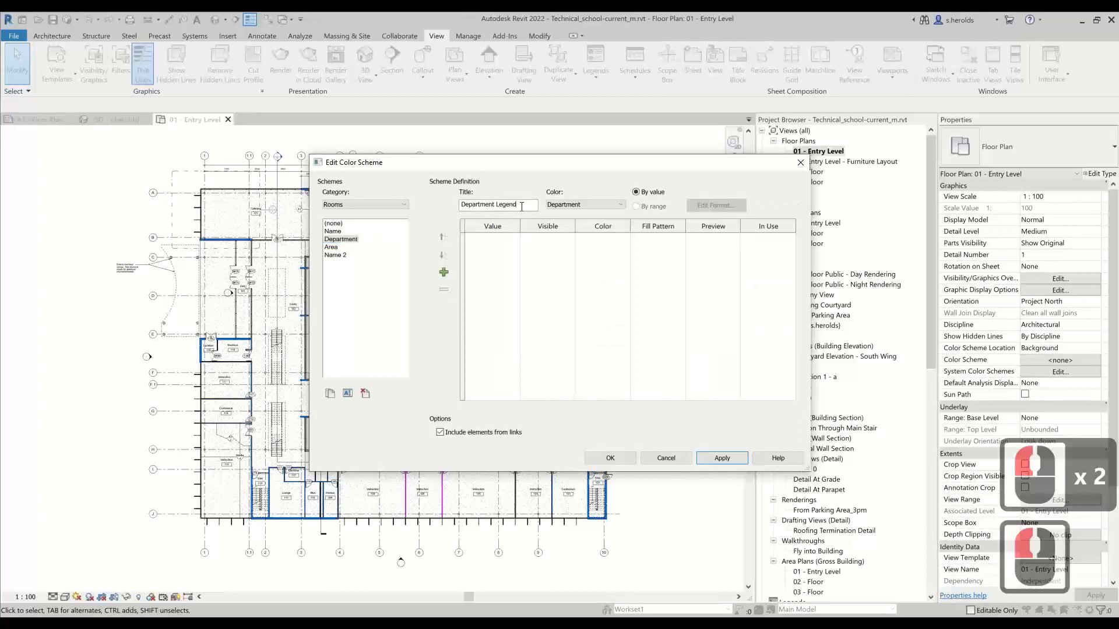
{"action": "left_click", "coordinate": [585, 205]}
{"action": "left_click", "coordinate": [558, 258]}
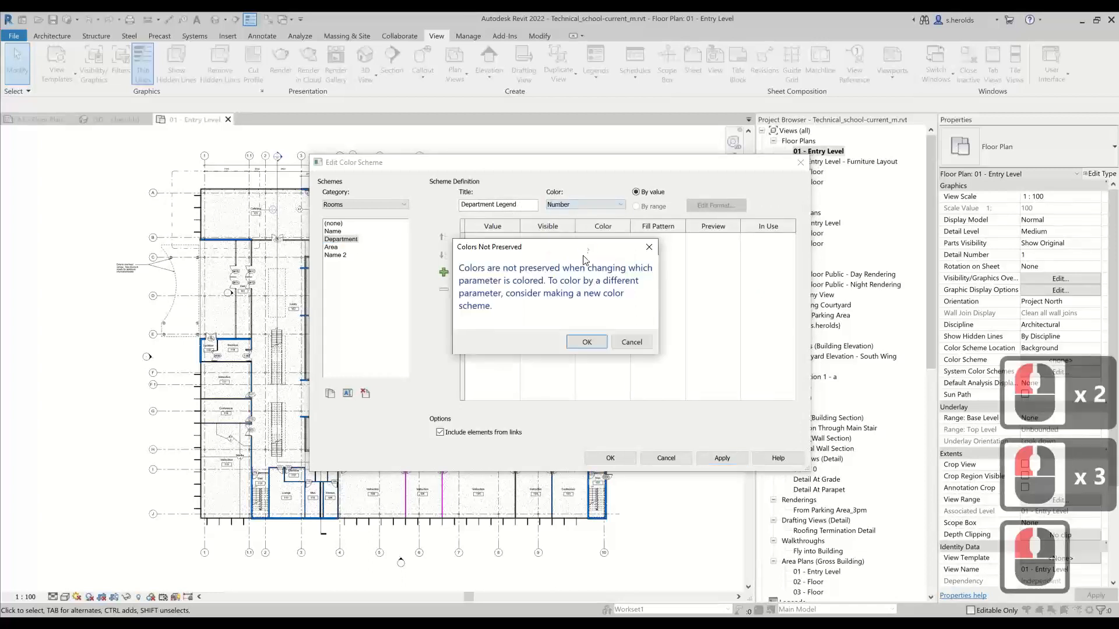
{"action": "left_click", "coordinate": [573, 343]}
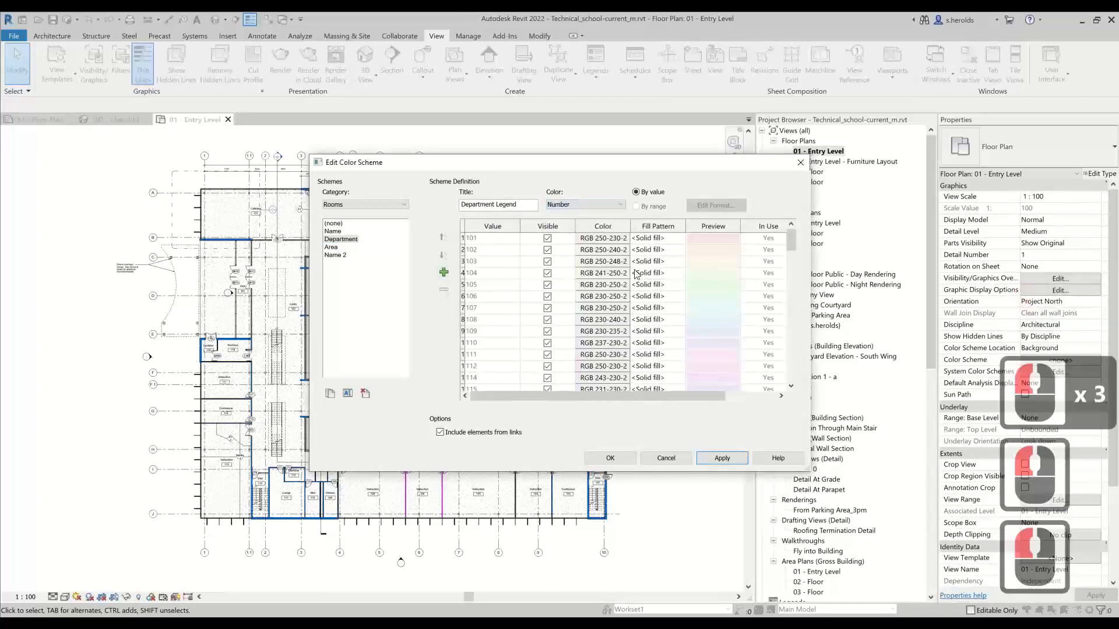
{"action": "scroll", "coordinate": [635, 274], "scroll_direction": "down", "scroll_amount": 20}
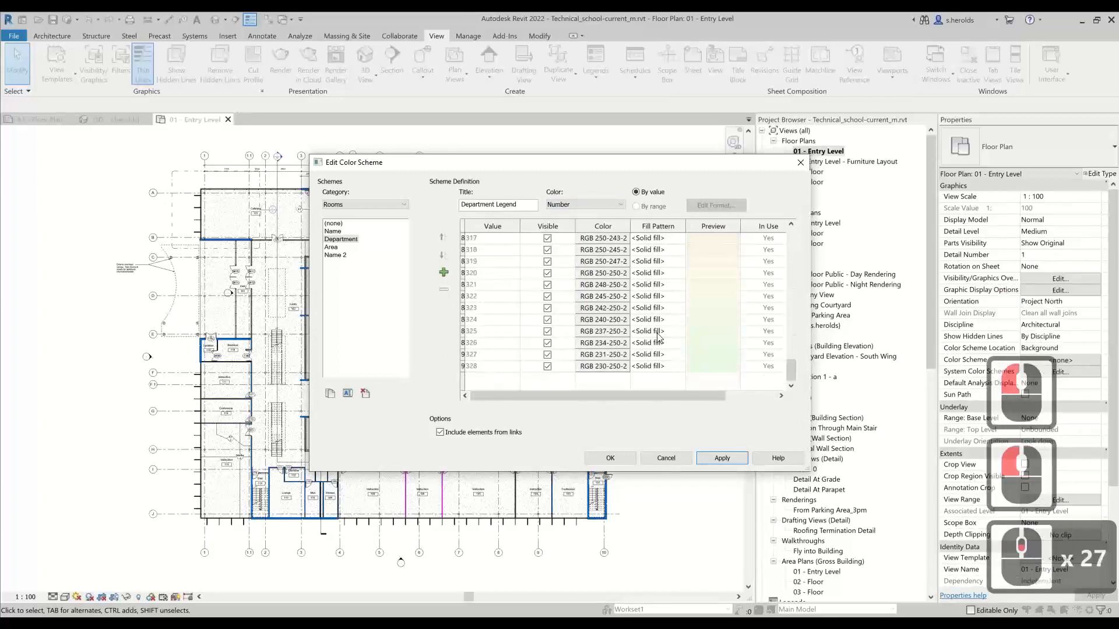
{"action": "scroll", "coordinate": [659, 338], "scroll_direction": "up", "scroll_amount": 20}
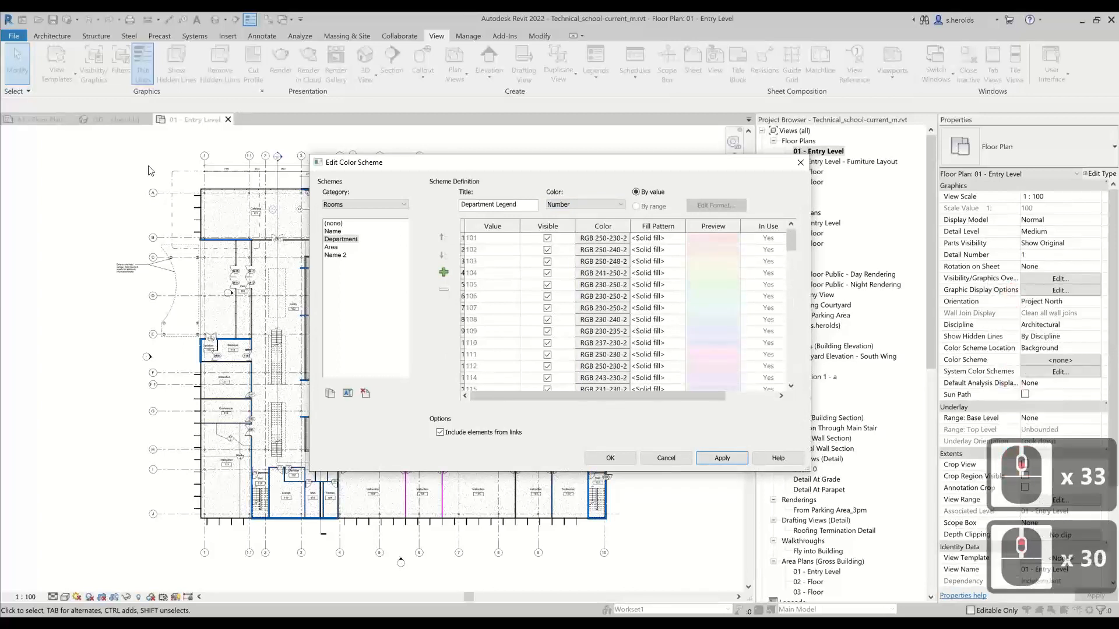
{"action": "scroll", "coordinate": [148, 166], "scroll_direction": "up", "scroll_amount": 1}
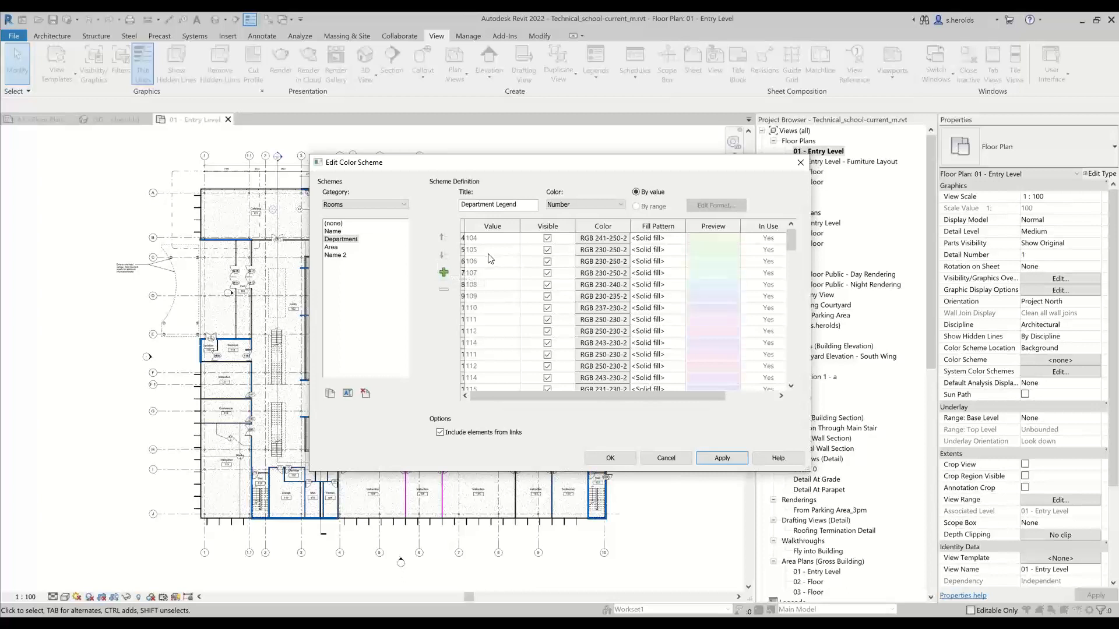
{"action": "scroll", "coordinate": [493, 265], "scroll_direction": "down", "scroll_amount": 20}
{"action": "scroll", "coordinate": [493, 266], "scroll_direction": "down", "scroll_amount": 15}
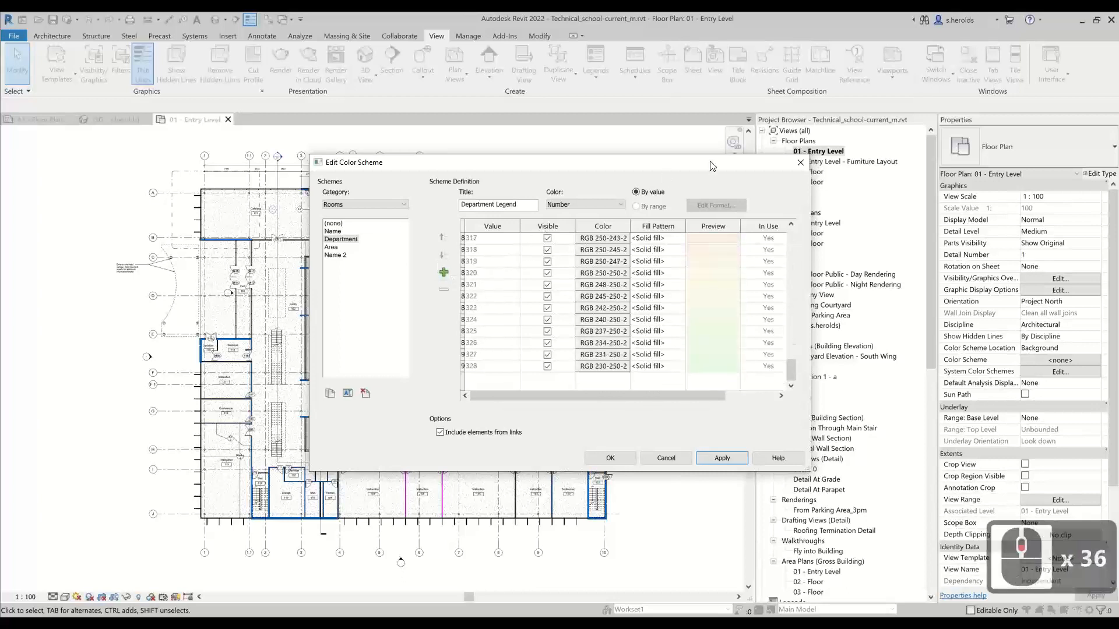
{"action": "scroll", "coordinate": [728, 264], "scroll_direction": "up", "scroll_amount": 20}
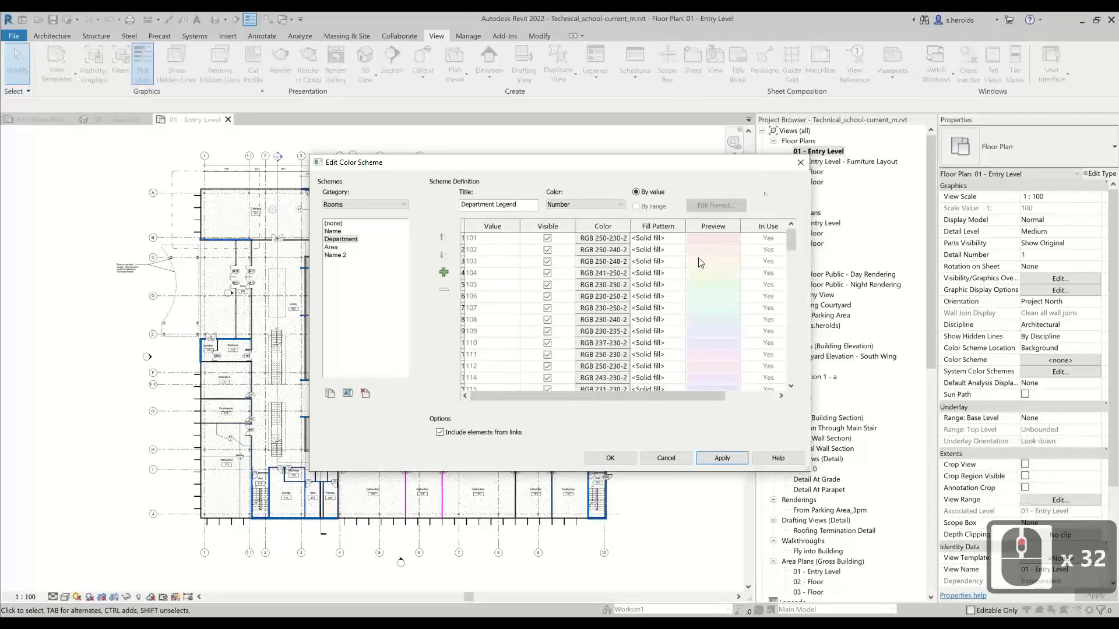
{"action": "left_click", "coordinate": [800, 162]}
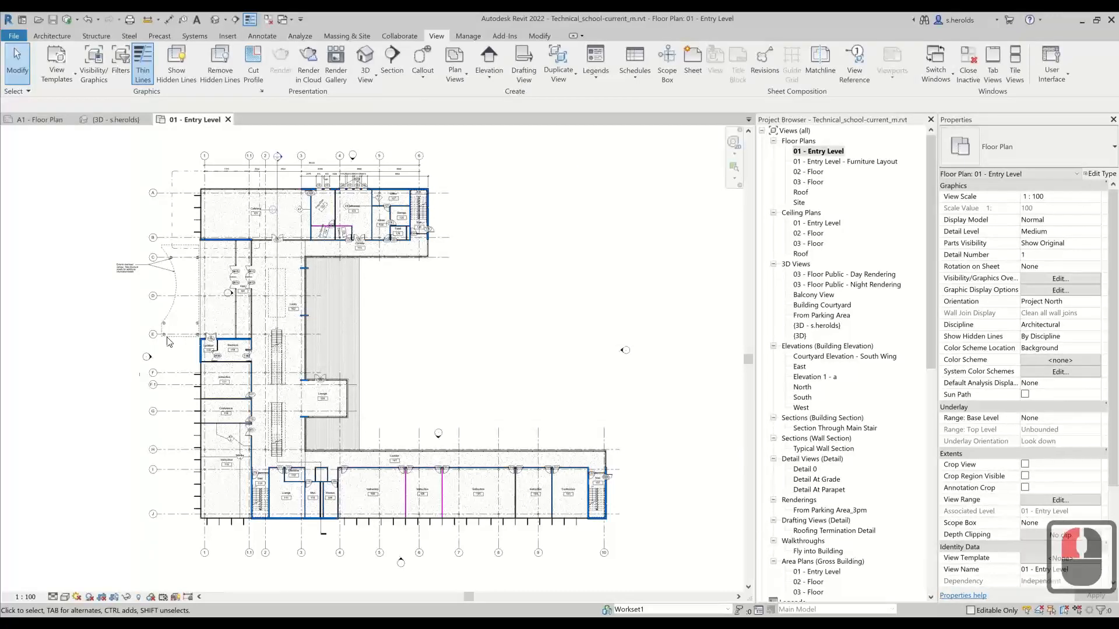
- Remove Filter 1 and Filter 2 from the 01 - Entry Level floor plan's visibility/graphic overrides
{"action": "scroll", "coordinate": [311, 218], "scroll_direction": "up", "scroll_amount": 13}
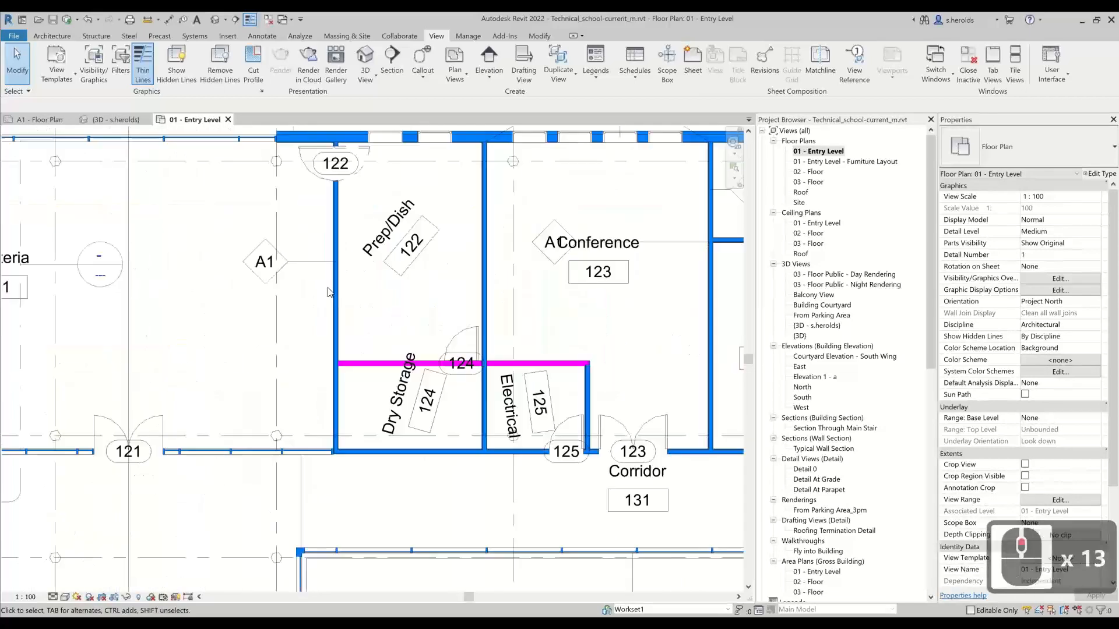
{"action": "scroll", "coordinate": [328, 292], "scroll_direction": "up", "scroll_amount": 1}
{"action": "middle_click_drag", "start_coordinate": [362, 319], "coordinate": [517, 240]}
{"action": "middle_click_drag", "start_coordinate": [326, 440], "coordinate": [517, 396]}
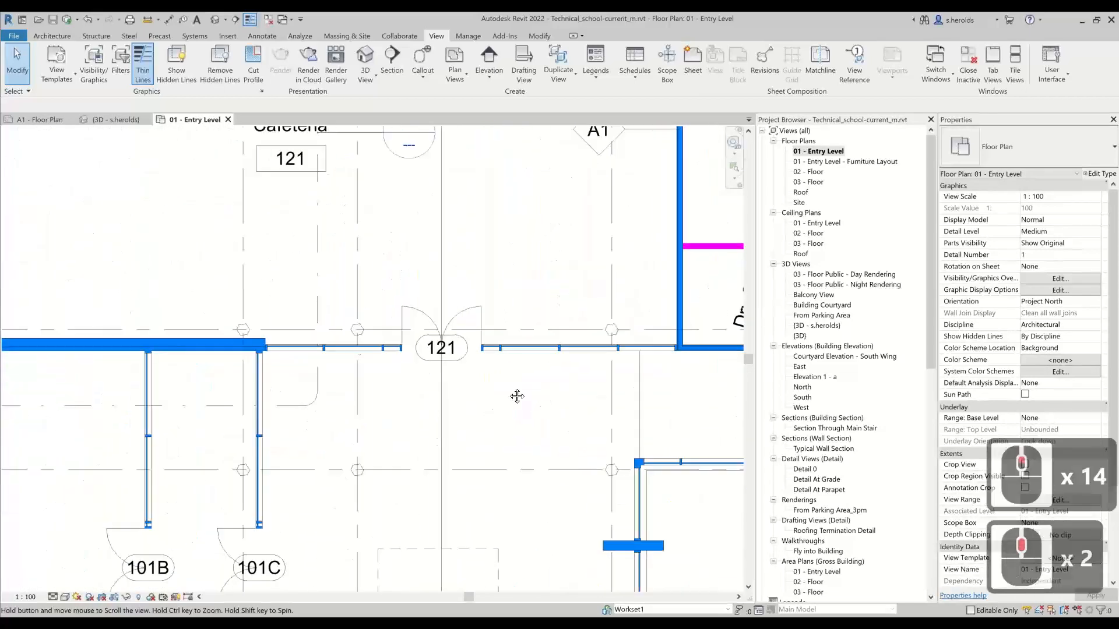
{"action": "middle_click_drag", "start_coordinate": [606, 173], "coordinate": [540, 283]}
{"action": "key", "text": "v"}
{"action": "key", "text": "v"}
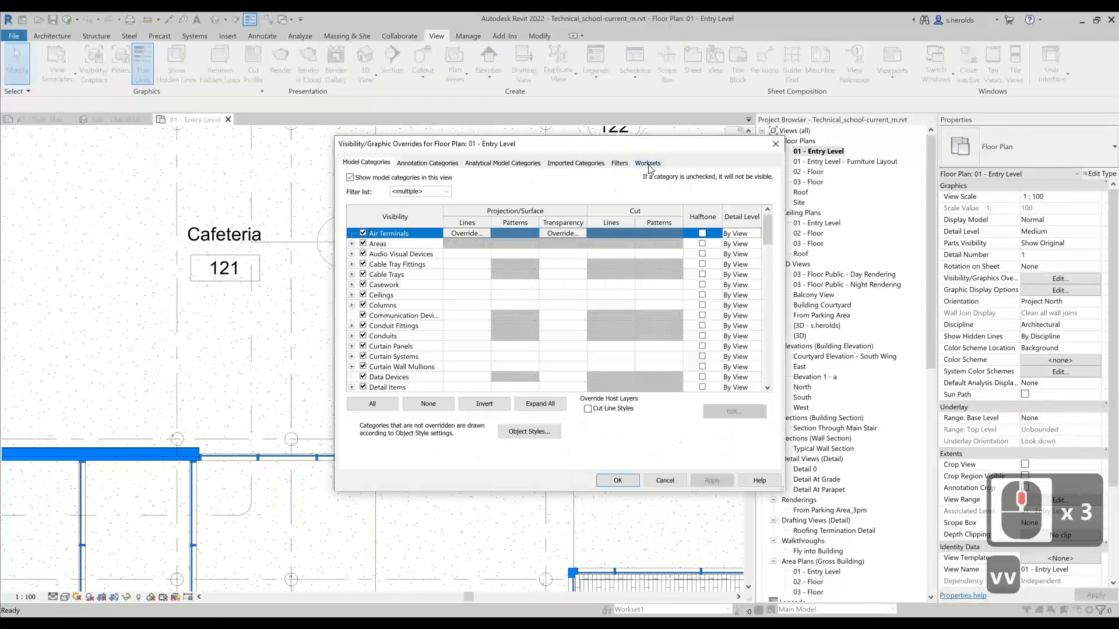
{"action": "left_click", "coordinate": [647, 163]}
{"action": "left_click", "coordinate": [619, 163]}
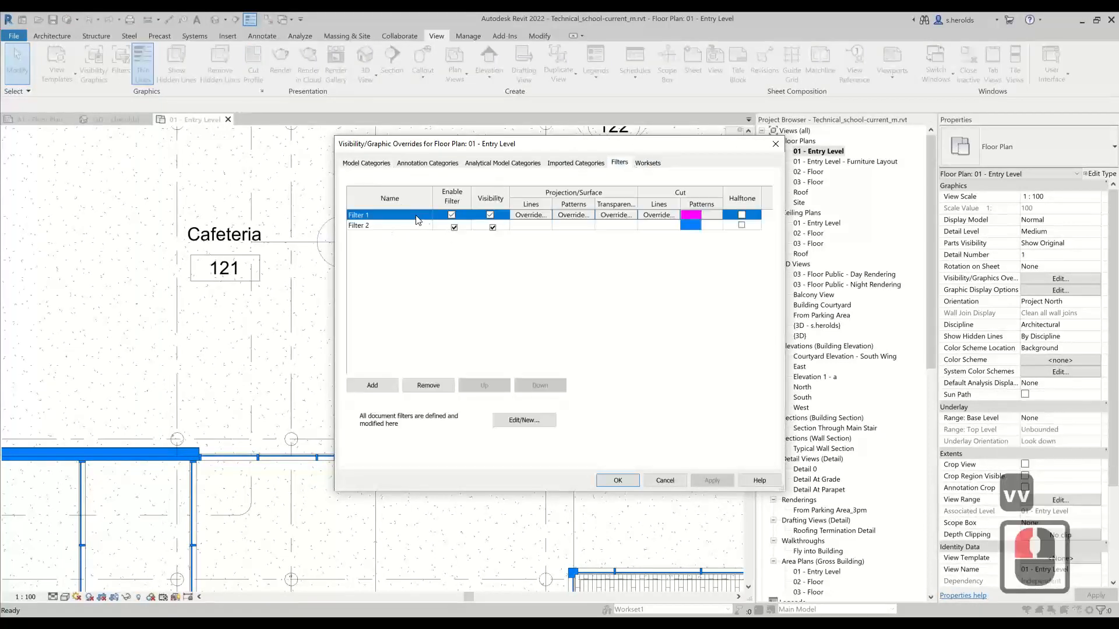
{"action": "left_click", "coordinate": [412, 226], "text": "ctrl"}
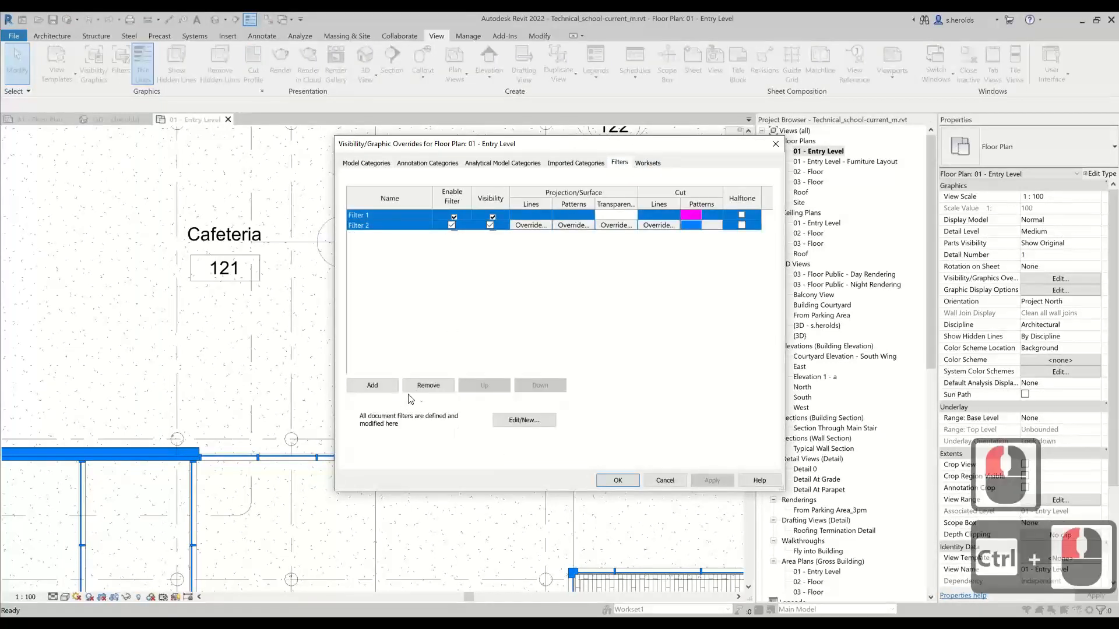
{"action": "left_click", "coordinate": [427, 385]}
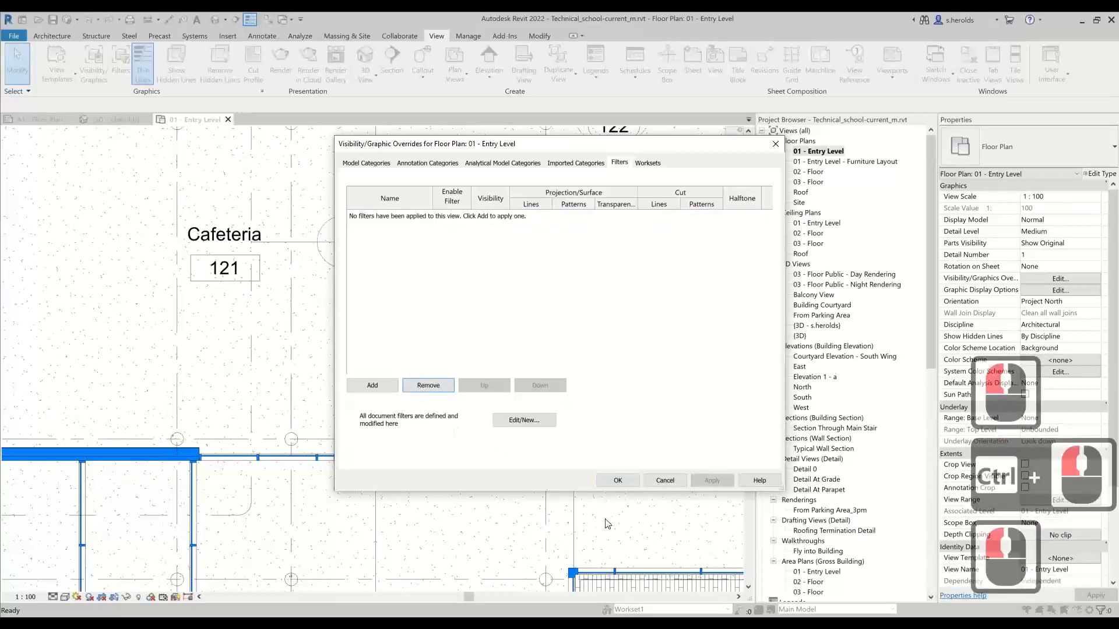
{"action": "left_click", "coordinate": [627, 480]}
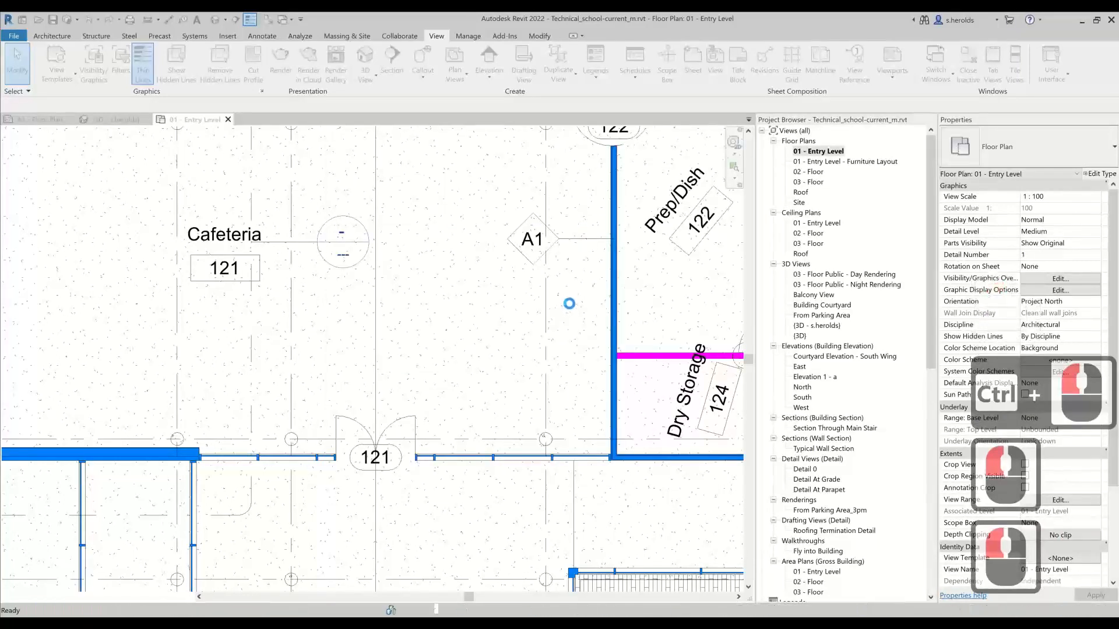
- Turn off the Non-Core Layers subcategory of Walls in the floor plan's visibility/graphic overrides
{"action": "middle_click", "coordinate": [574, 306]}
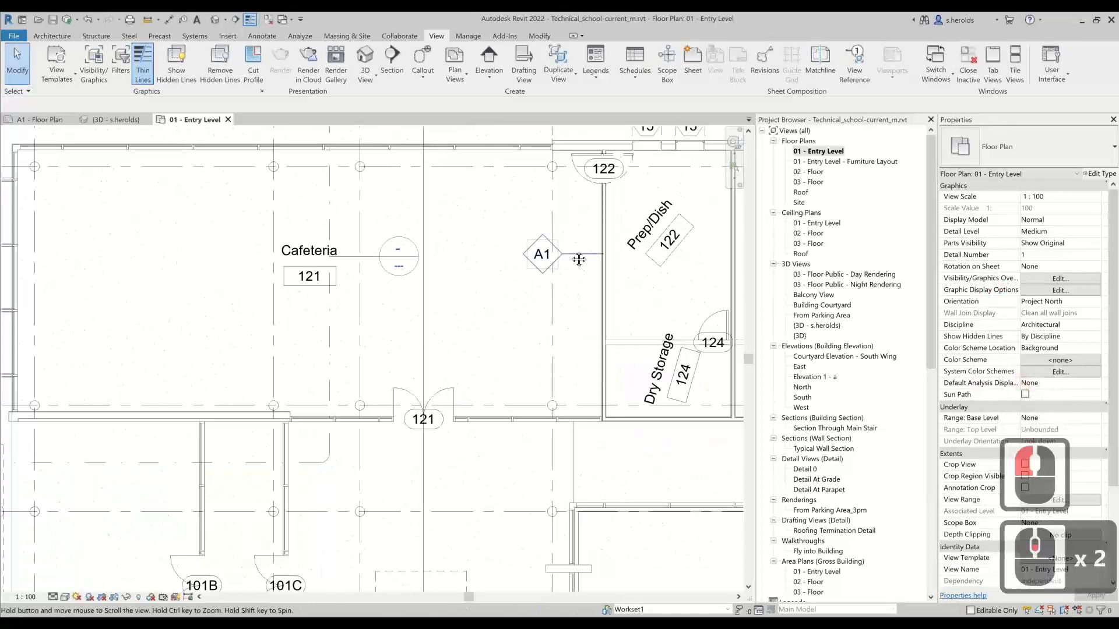
{"action": "scroll", "coordinate": [579, 260], "scroll_direction": "up", "scroll_amount": 13}
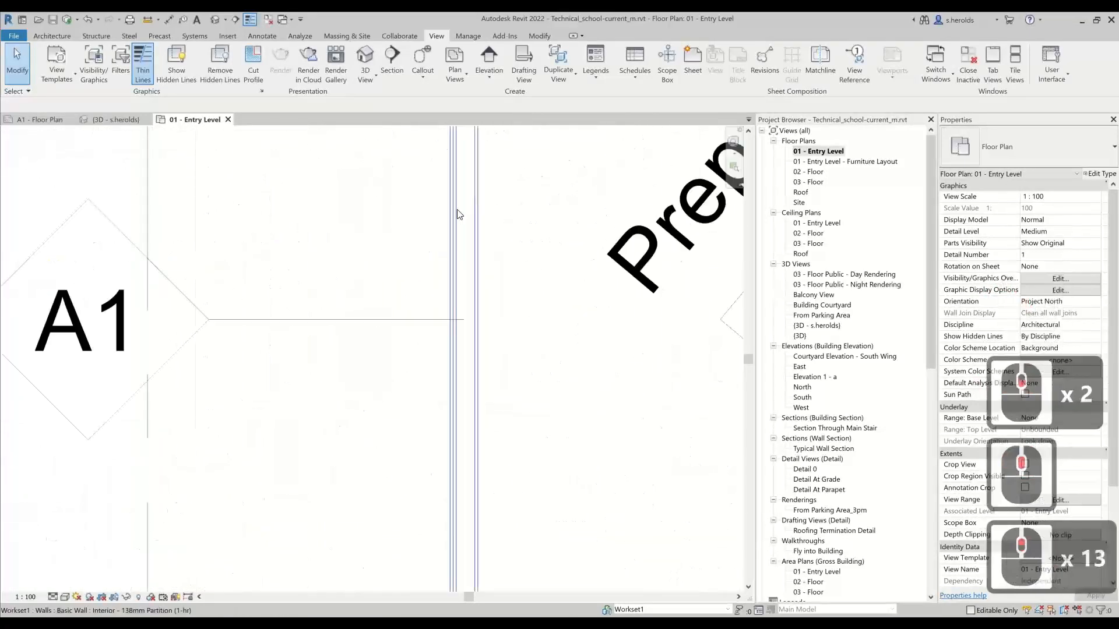
{"action": "scroll", "coordinate": [462, 209], "scroll_direction": "up", "scroll_amount": 3}
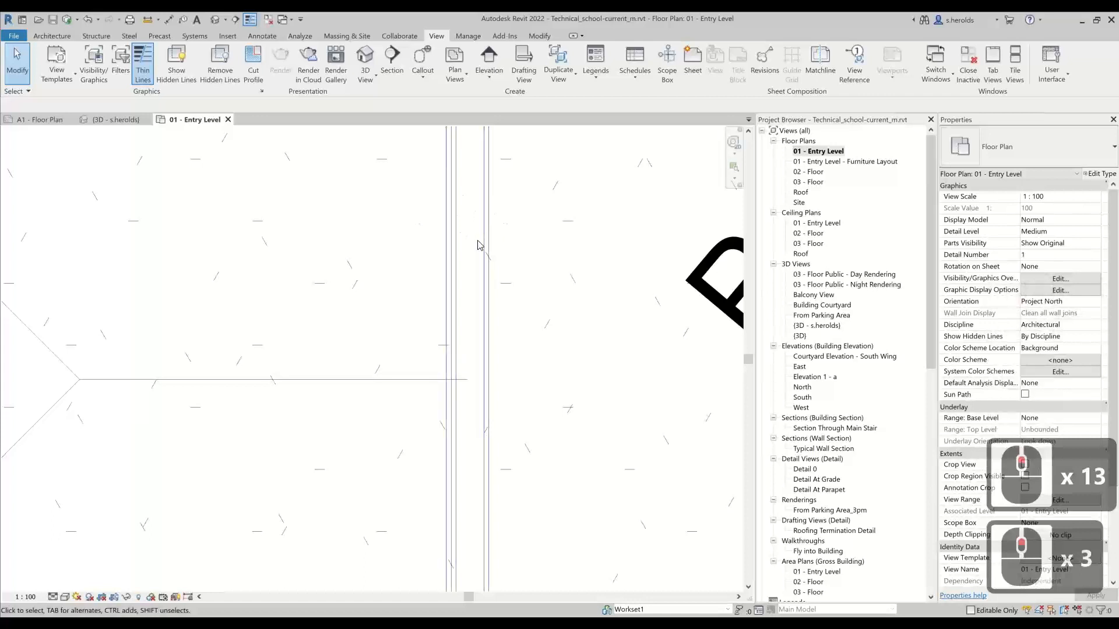
{"action": "scroll", "coordinate": [459, 271], "scroll_direction": "down", "scroll_amount": 10}
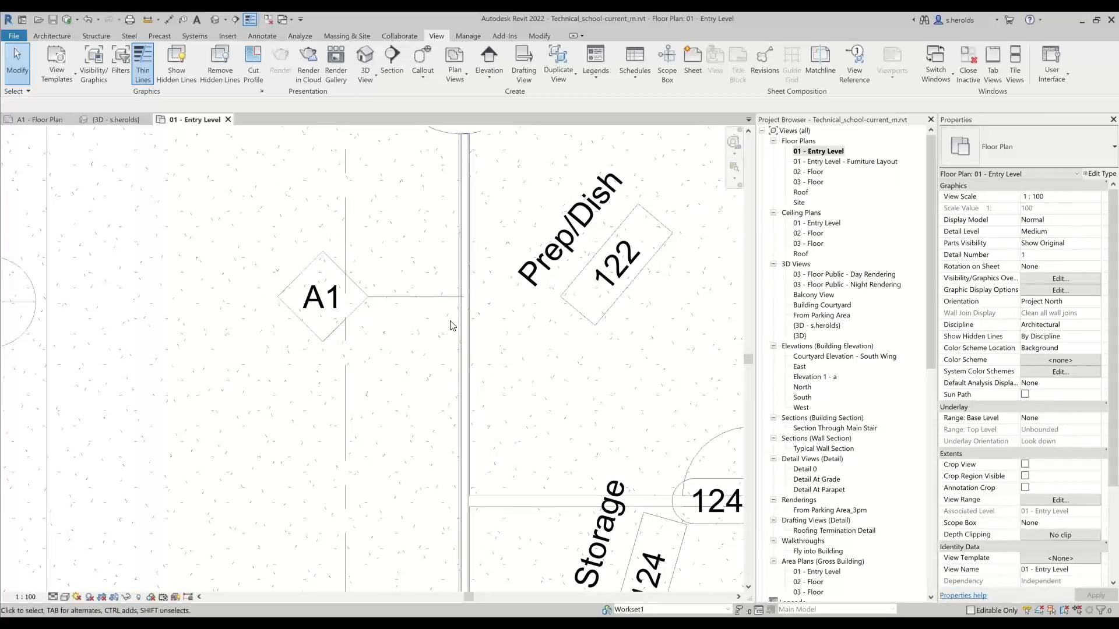
{"action": "key", "text": "v"}
{"action": "key", "text": "v"}
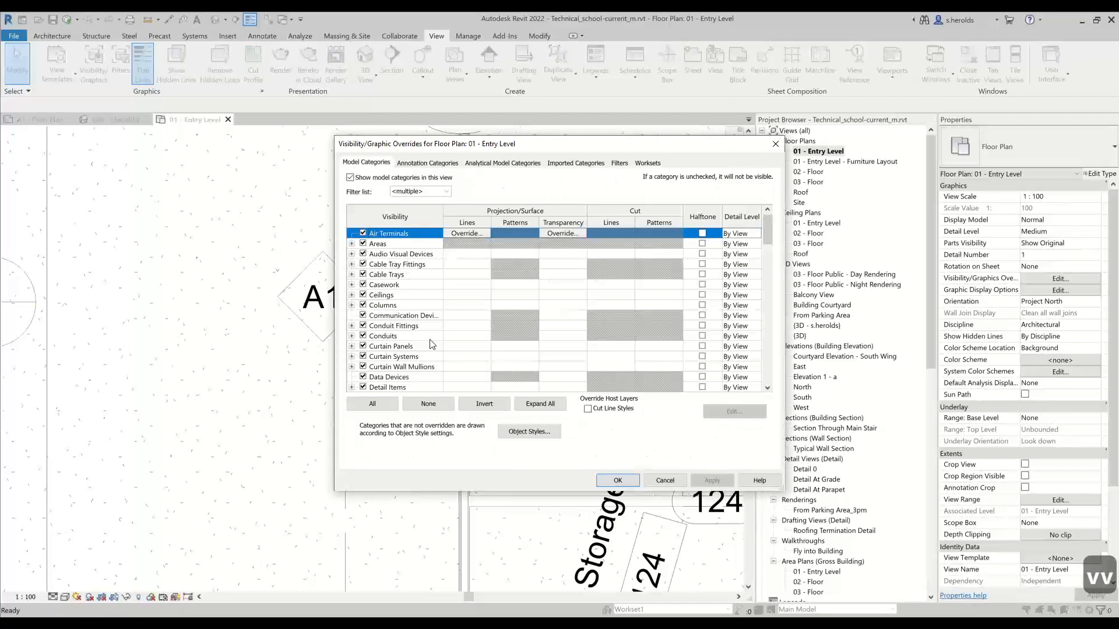
{"action": "scroll", "coordinate": [432, 343], "scroll_direction": "down", "scroll_amount": 11}
{"action": "key", "text": "w"}
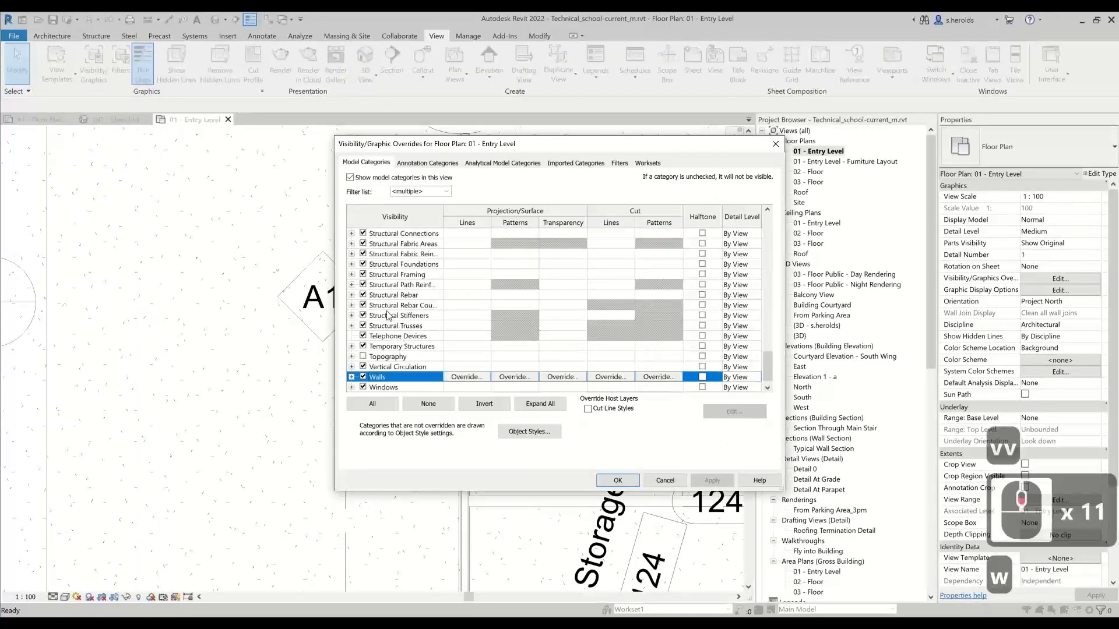
{"action": "left_click", "coordinate": [351, 377]}
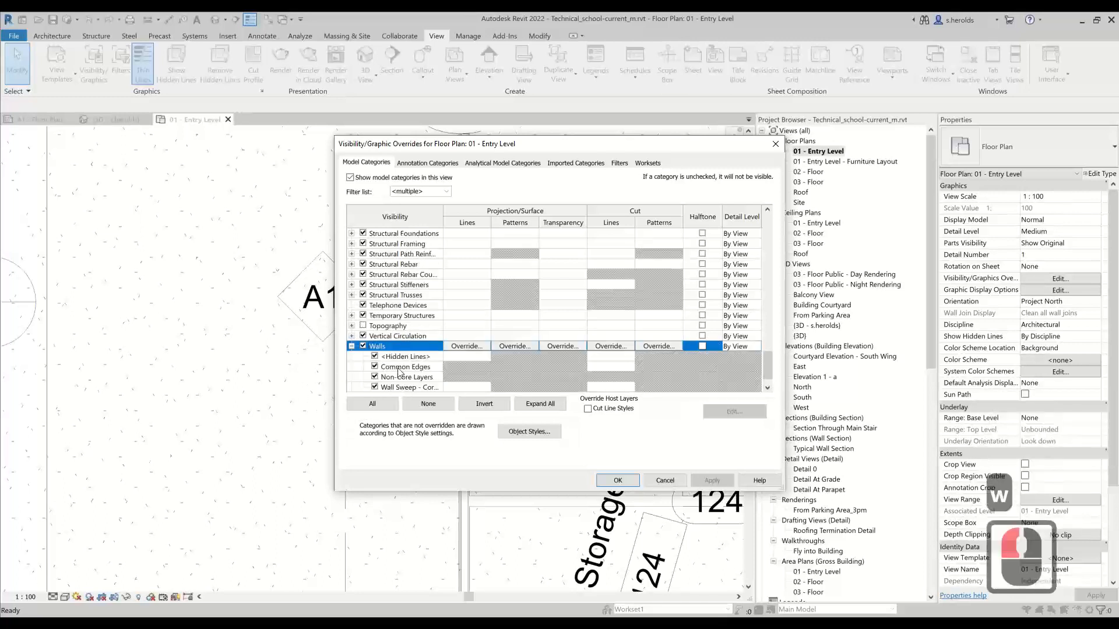
{"action": "scroll", "coordinate": [386, 365], "scroll_direction": "down", "scroll_amount": 1}
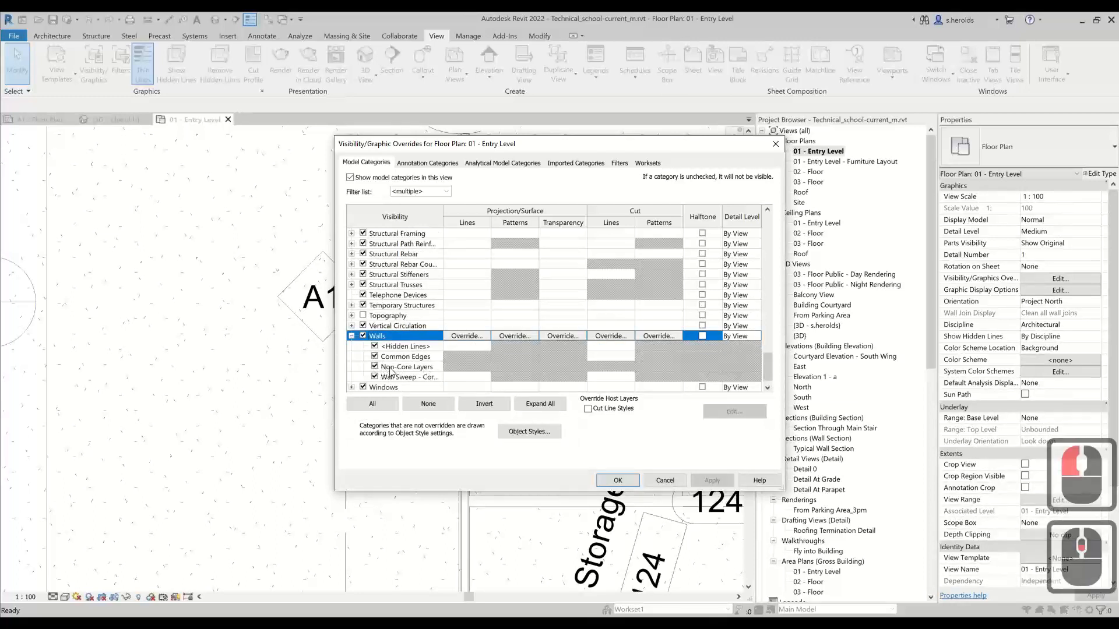
{"action": "left_click", "coordinate": [374, 367]}
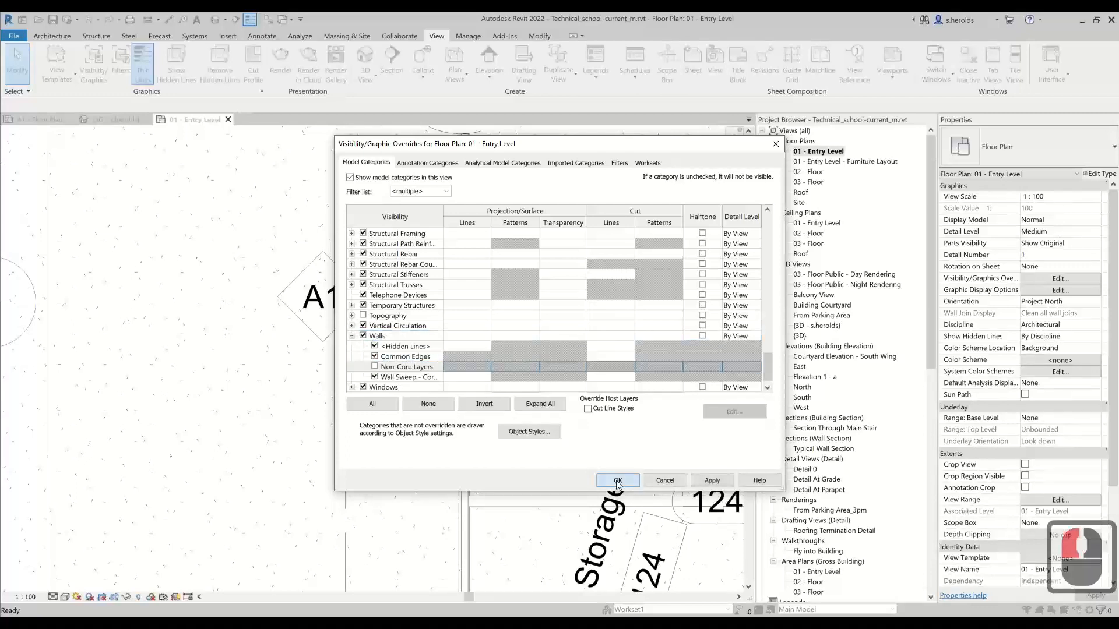
{"action": "left_click", "coordinate": [617, 481]}
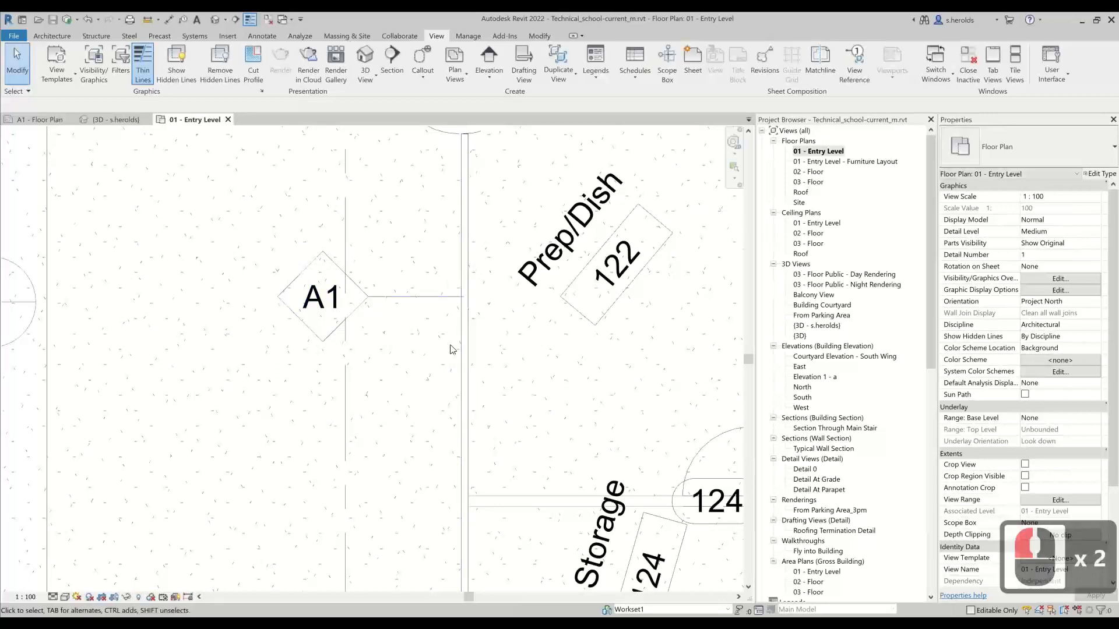
- Inspect the layer structure of the wall tagged A1 beside Prep/Dish and close its type settings without changes
{"action": "scroll", "coordinate": [450, 349], "scroll_direction": "down", "scroll_amount": 2}
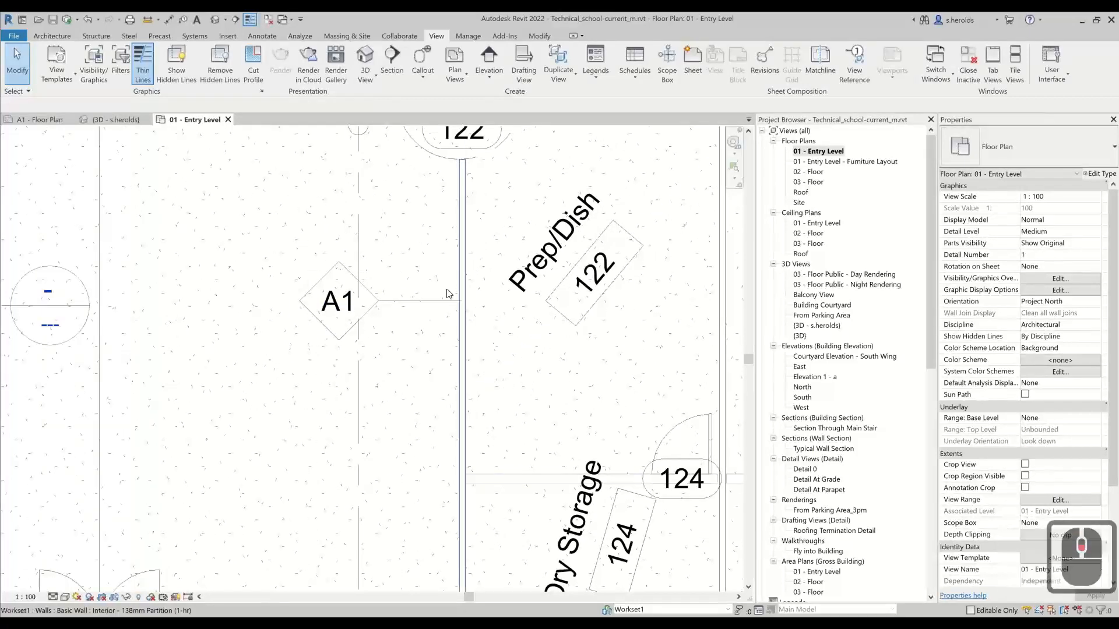
{"action": "key", "text": "Escape"}
{"action": "key", "text": "Escape"}
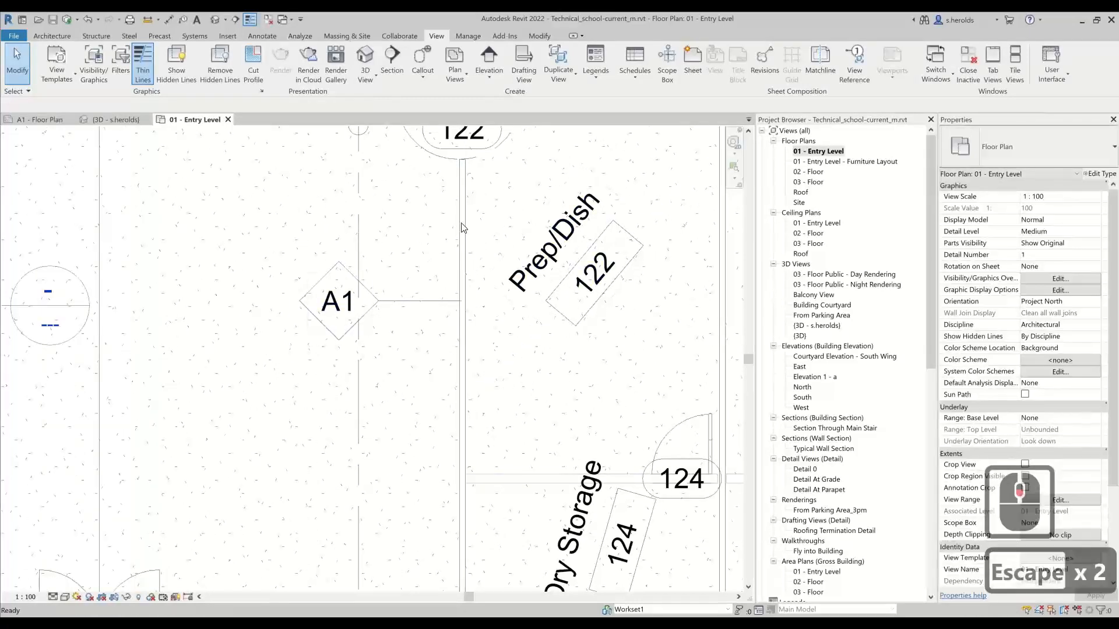
{"action": "left_click", "coordinate": [463, 227]}
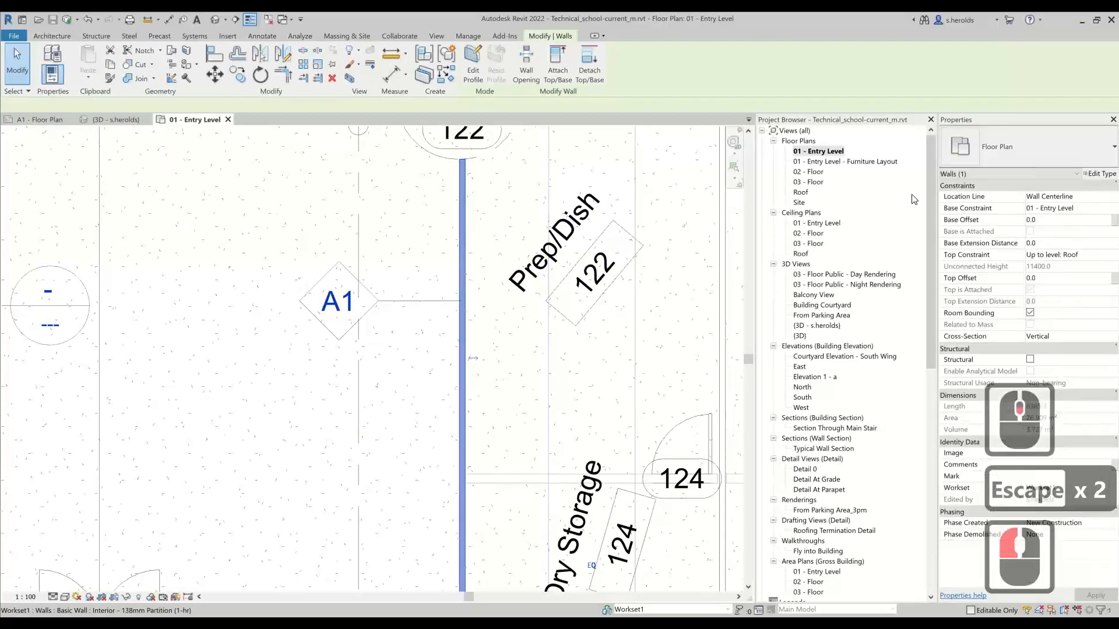
{"action": "left_click", "coordinate": [1096, 174]}
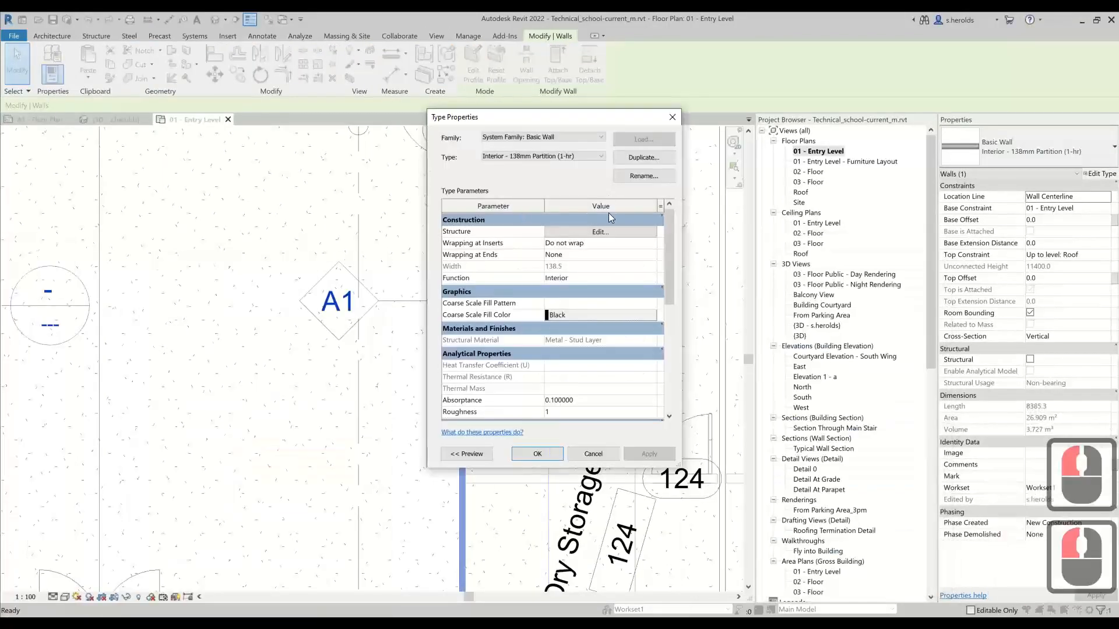
{"action": "left_click", "coordinate": [603, 233]}
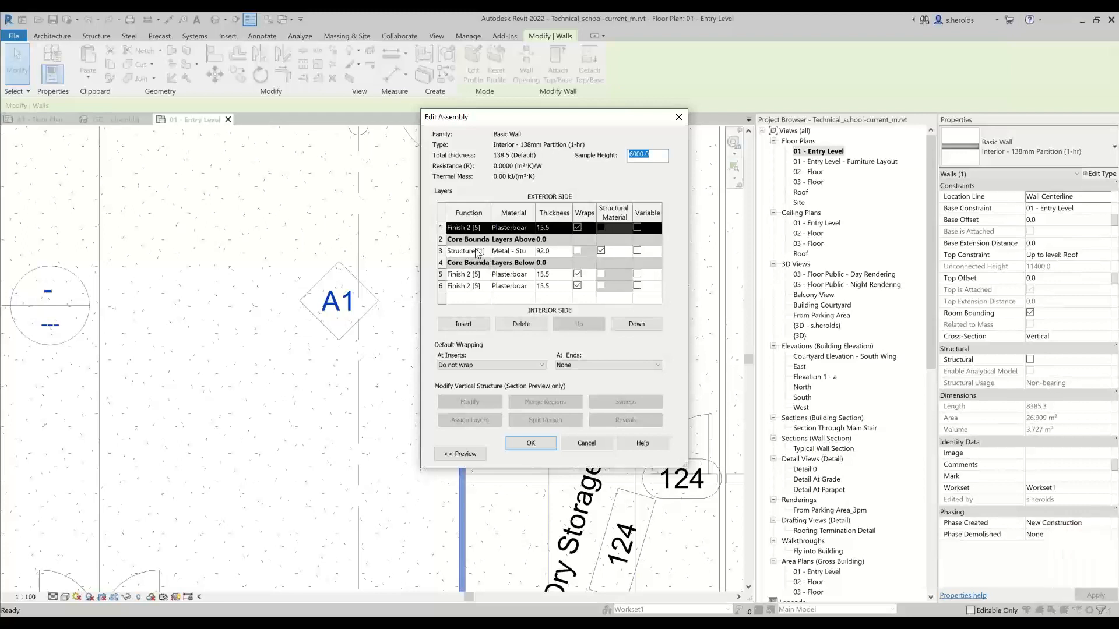
{"action": "key", "text": "Escape"}
{"action": "left_click", "coordinate": [679, 119]}
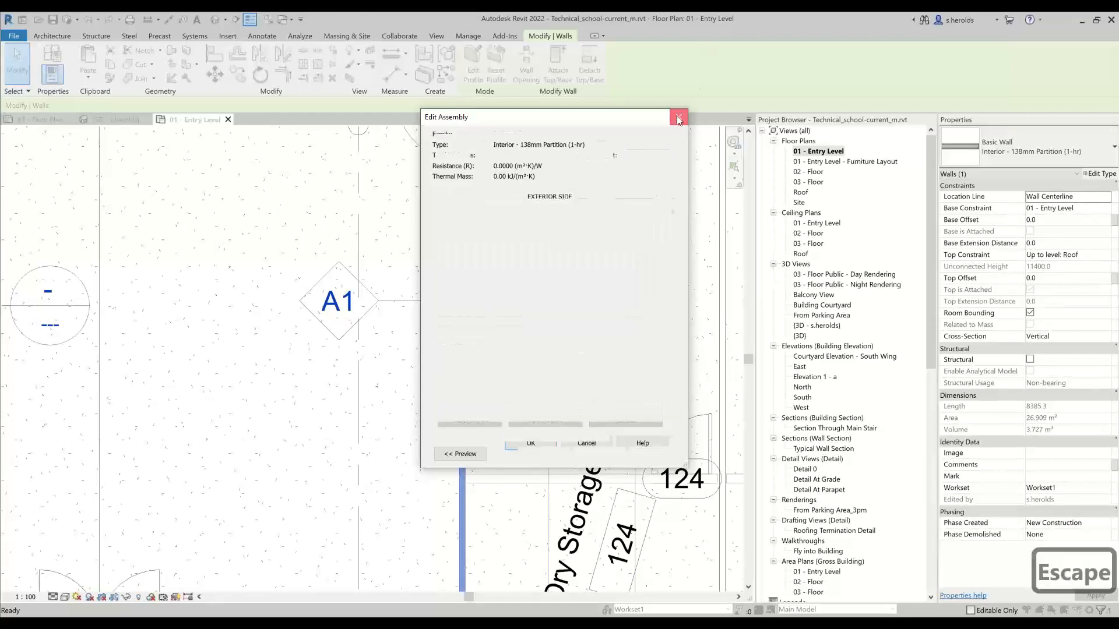
{"action": "left_click", "coordinate": [680, 116]}
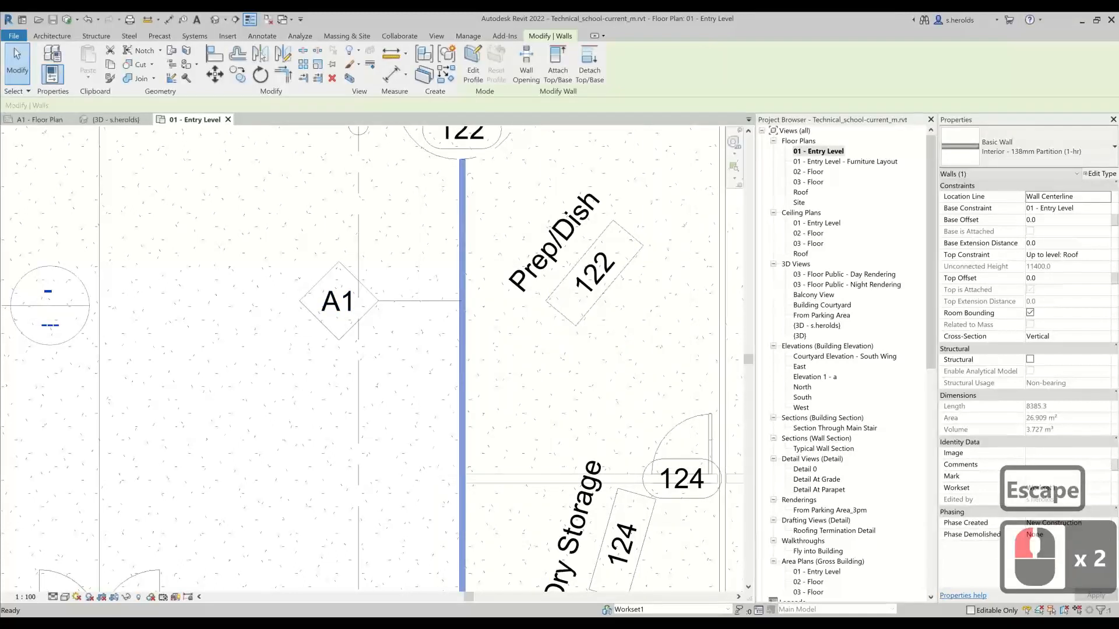
{"action": "scroll", "coordinate": [374, 358], "scroll_direction": "down", "scroll_amount": 1}
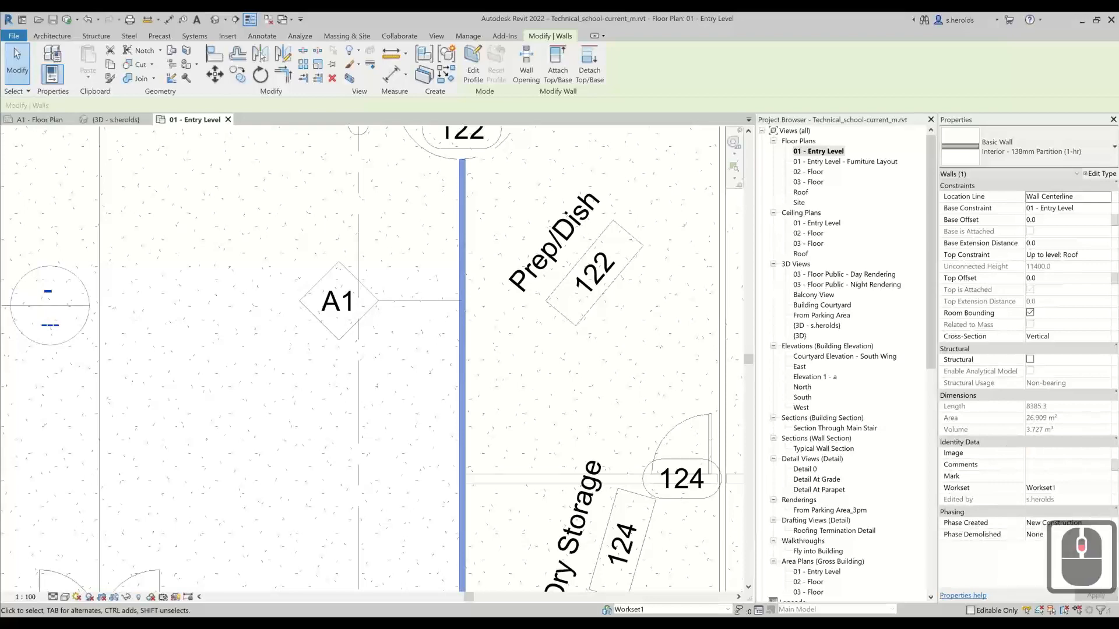
{"action": "key", "text": "Escape"}
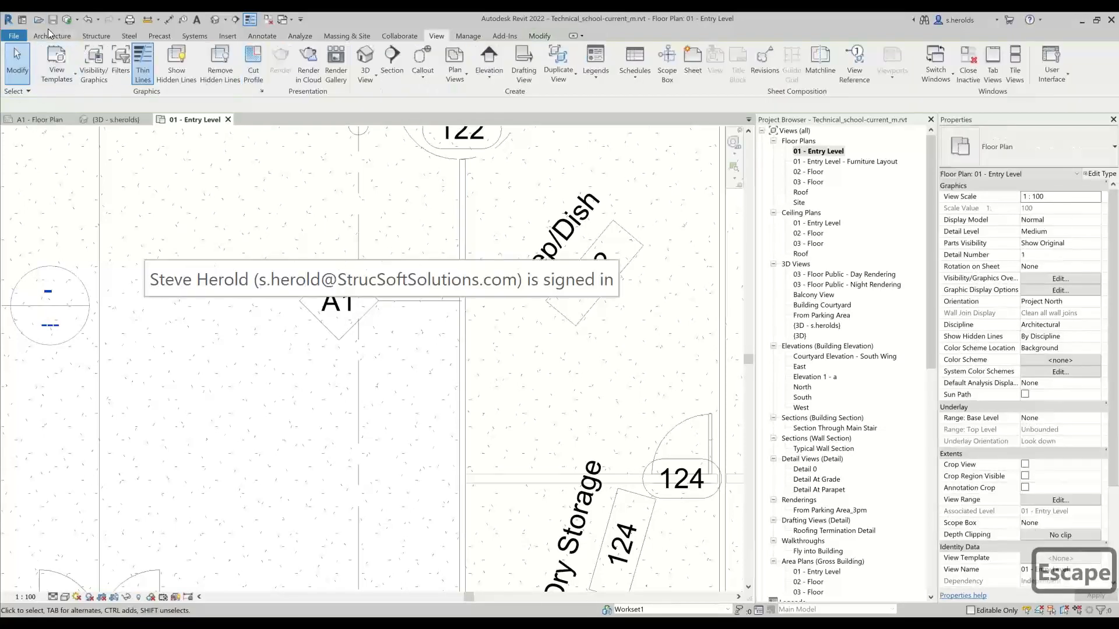
{"action": "key", "text": "Escape"}
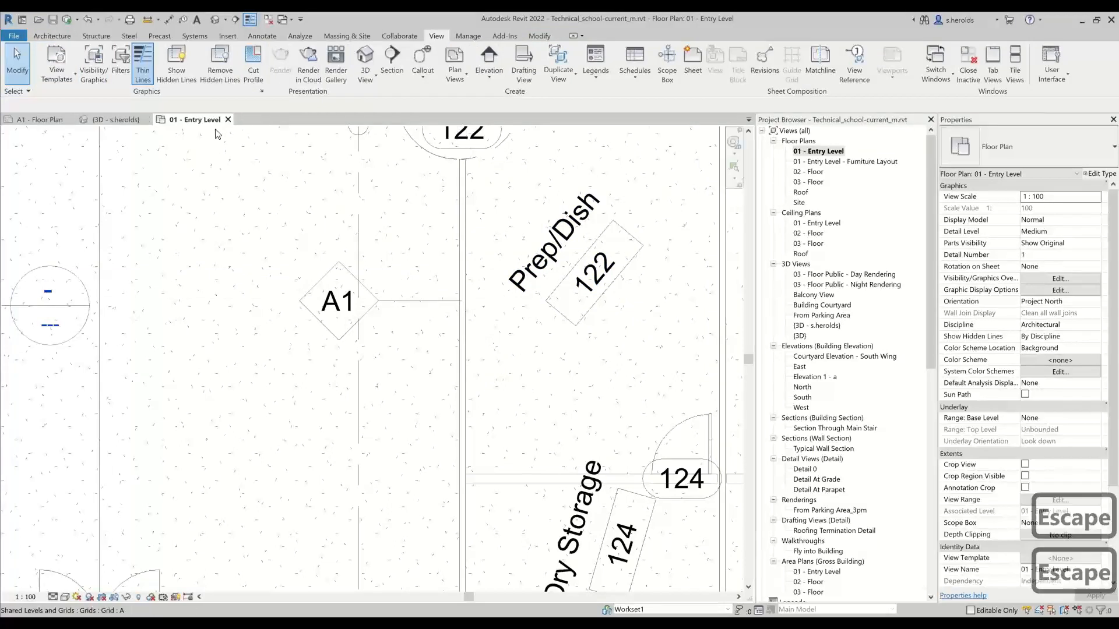
- Open the Door Schedule and start exporting it as a schedule report
{"action": "scroll", "coordinate": [805, 528], "scroll_direction": "down", "scroll_amount": 11}
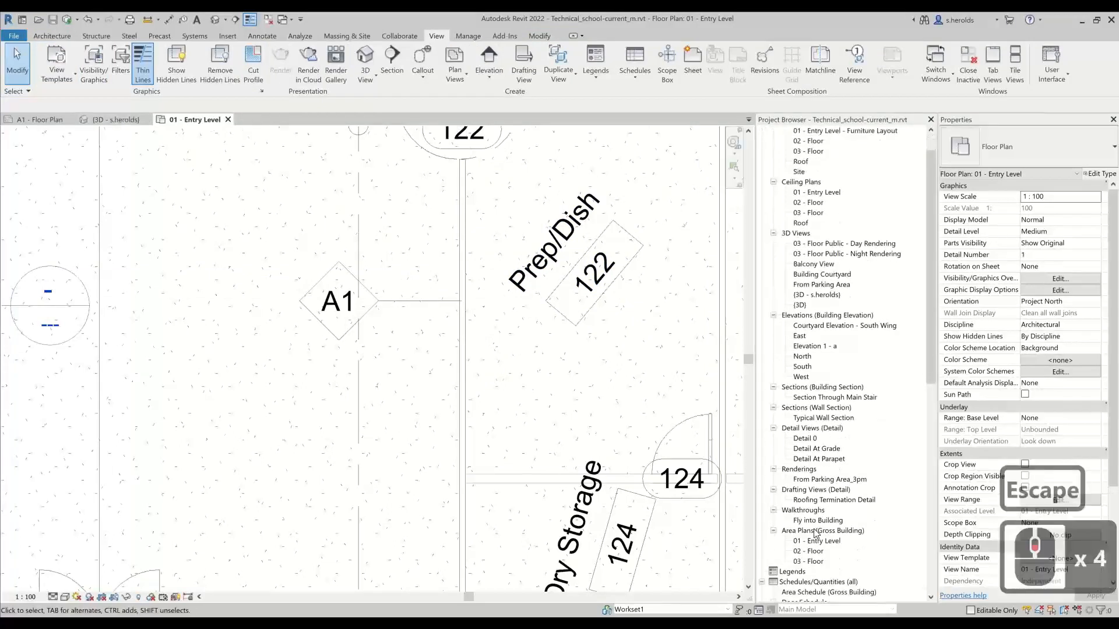
{"action": "double_click", "coordinate": [806, 521]}
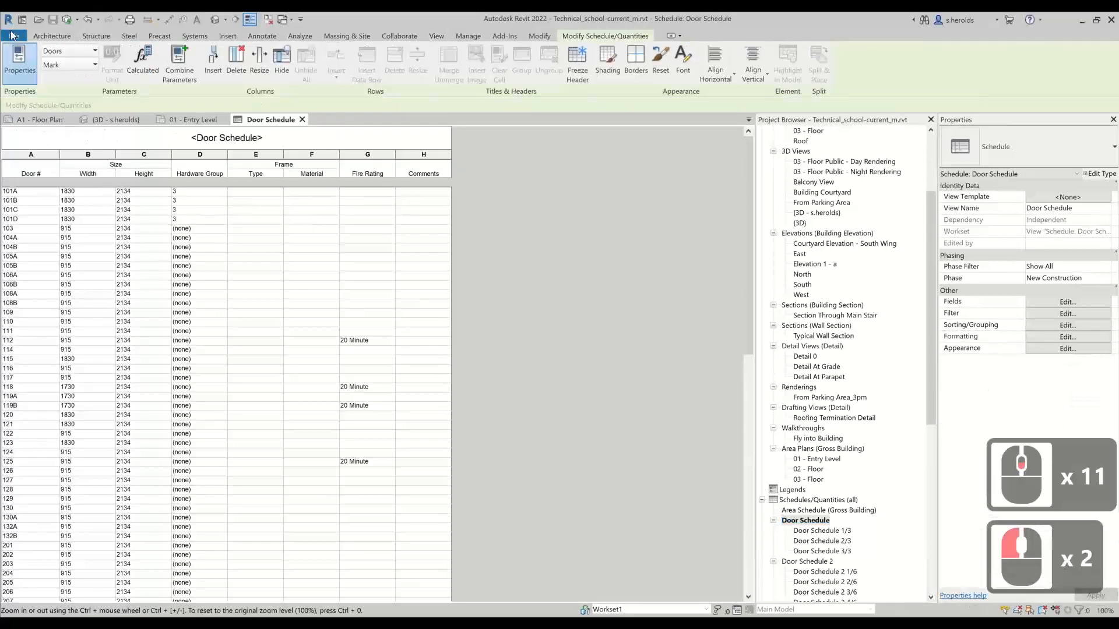
{"action": "left_click", "coordinate": [15, 37]}
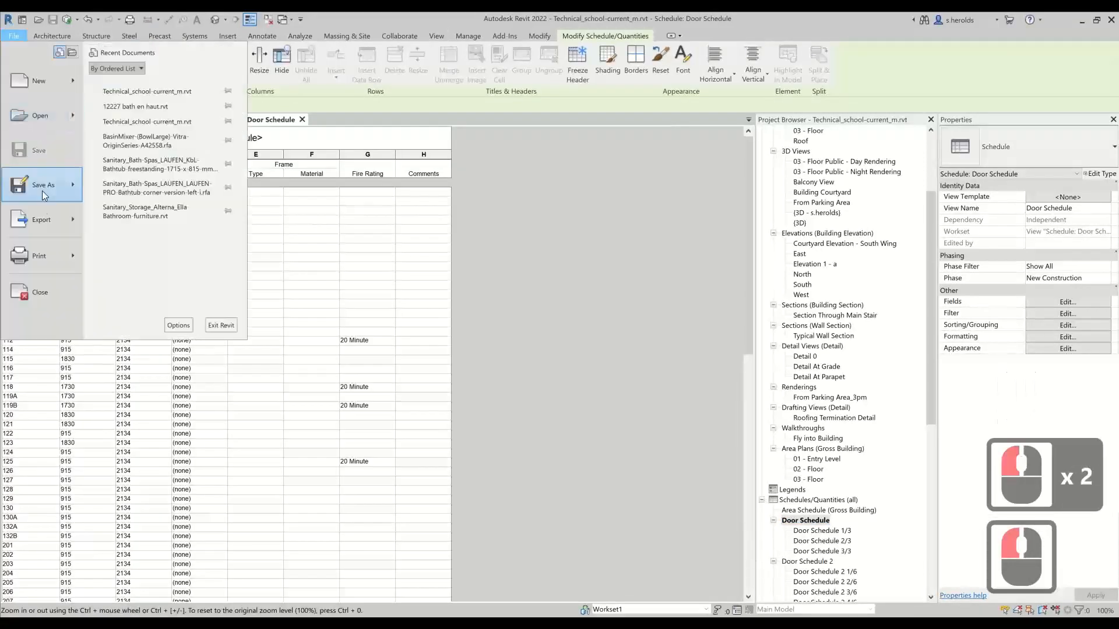
{"action": "left_click", "coordinate": [70, 220]}
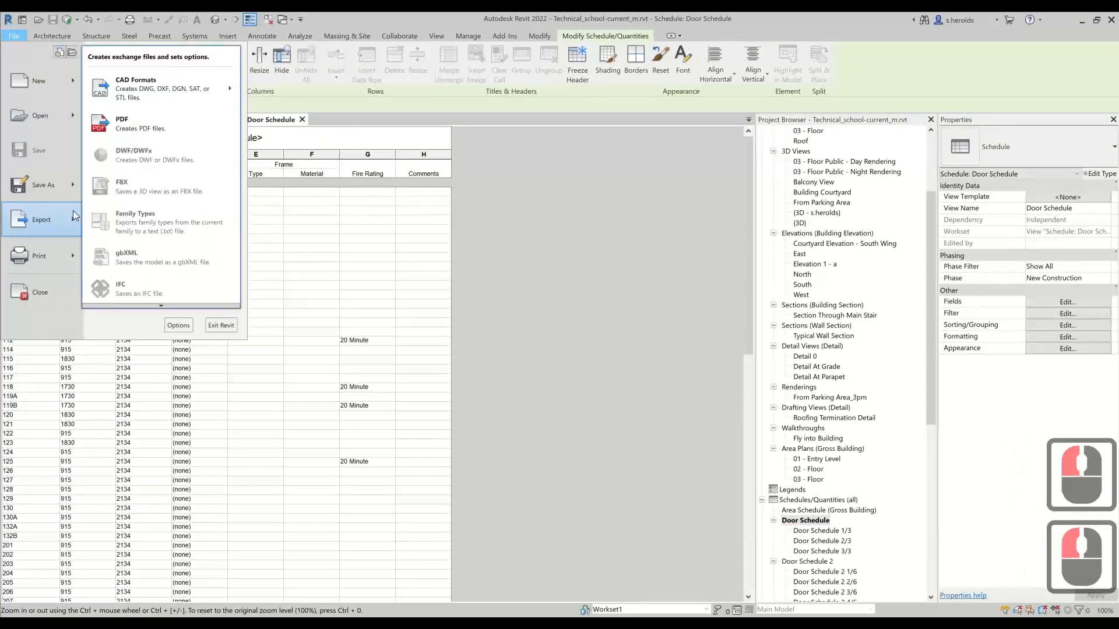
{"action": "scroll", "coordinate": [146, 252], "scroll_direction": "down", "scroll_amount": 7}
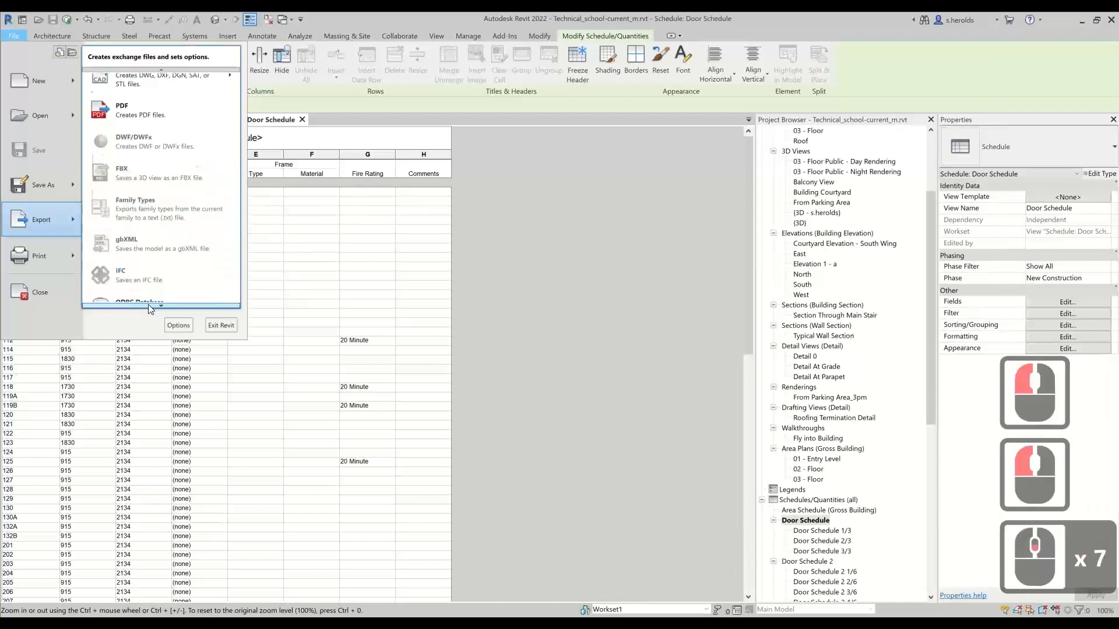
{"action": "left_click", "coordinate": [207, 255]}
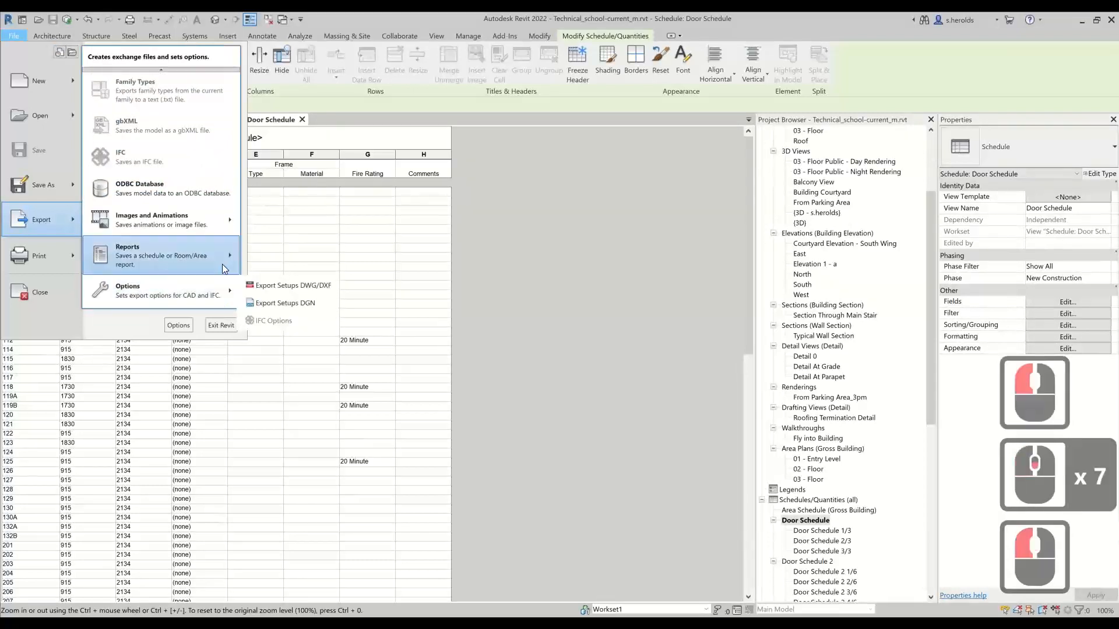
{"action": "left_click", "coordinate": [256, 250]}
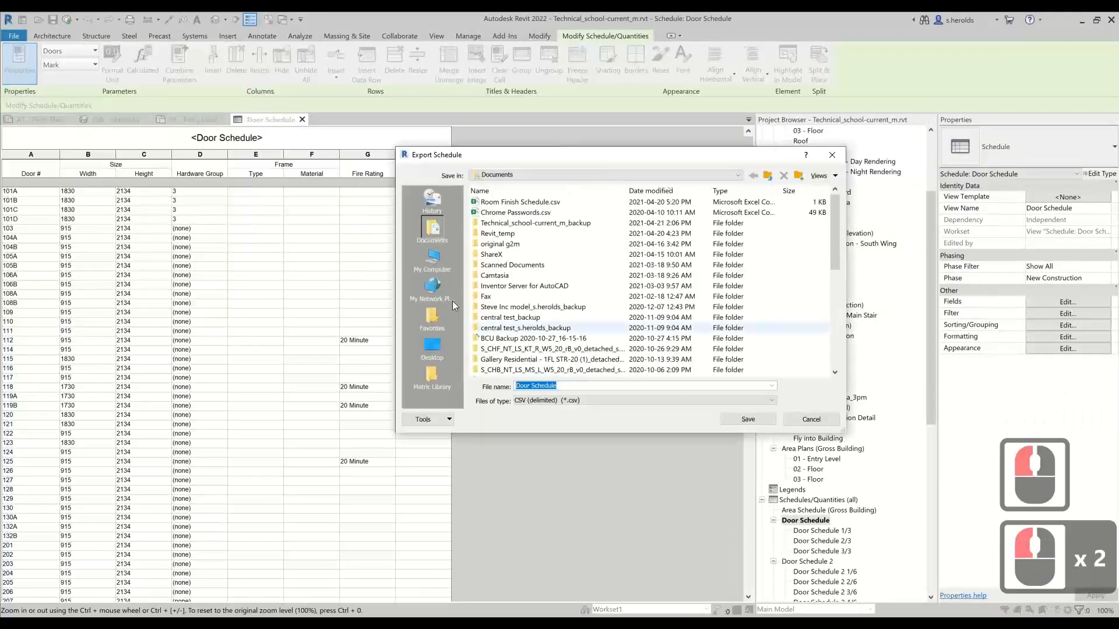
- Review the file types offered for the Door Schedule export and close the export without saving
{"action": "left_click", "coordinate": [593, 400]}
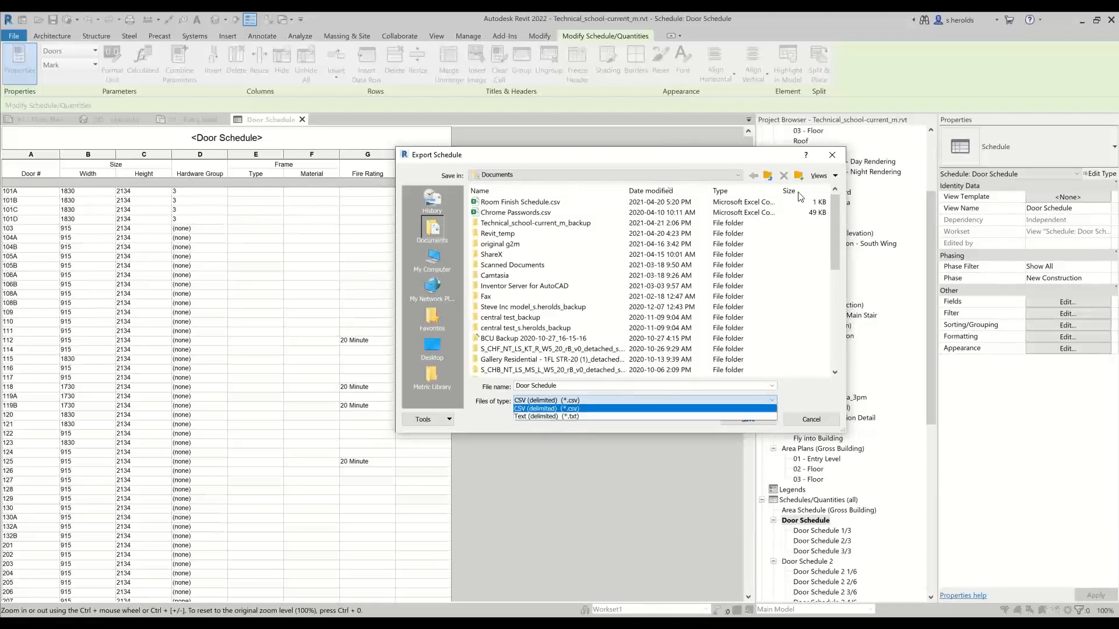
{"action": "left_click", "coordinate": [833, 156]}
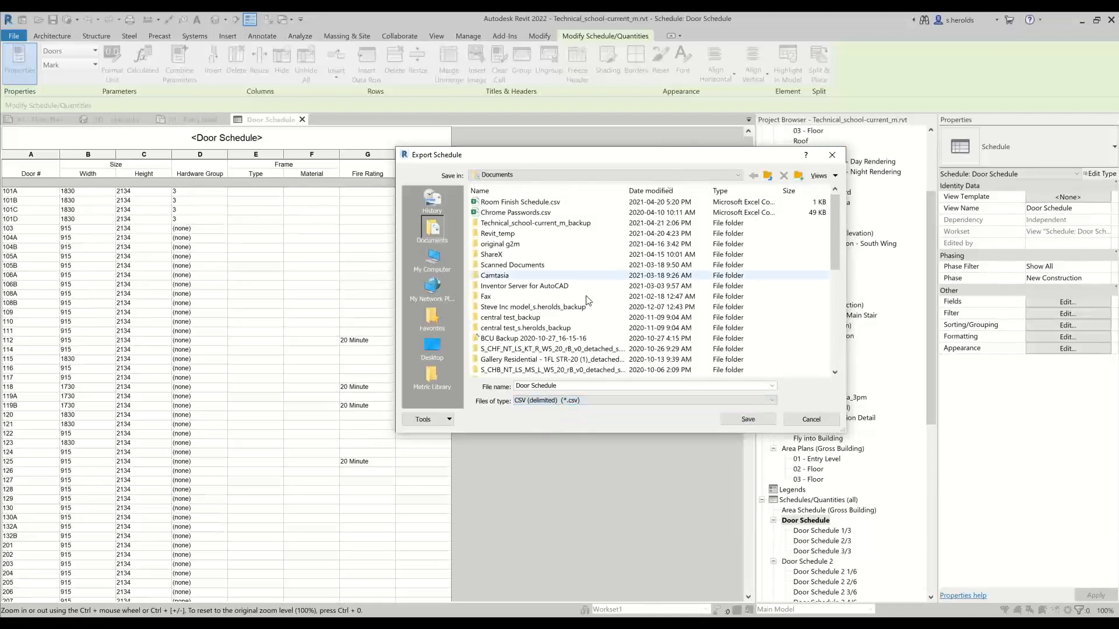
{"action": "left_click", "coordinate": [832, 155]}
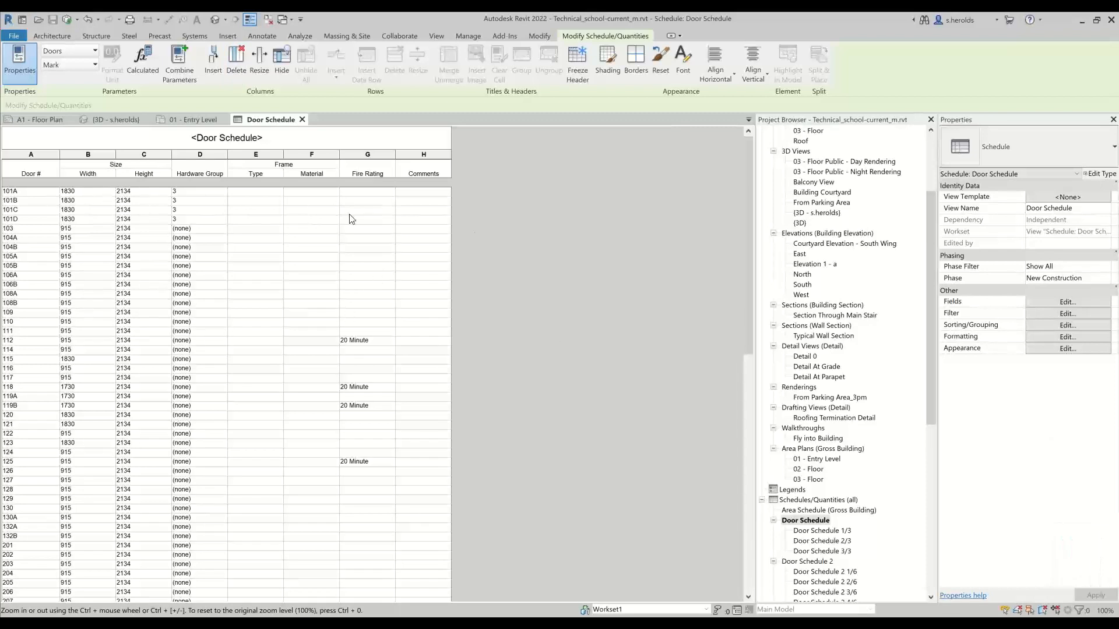
{"action": "key", "text": "Escape"}
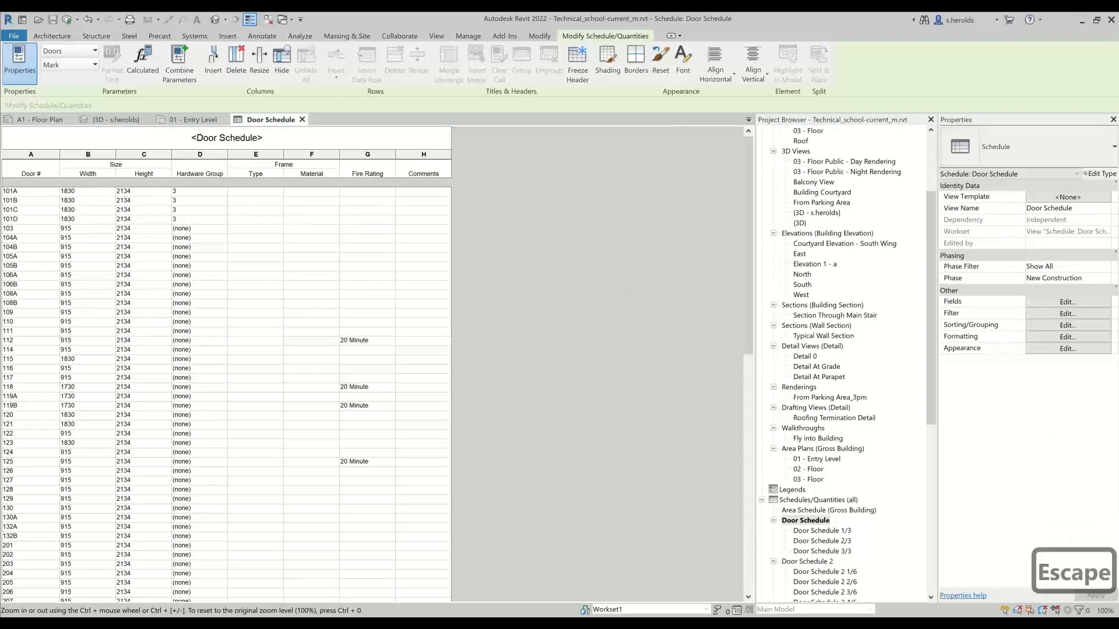
{"action": "scroll", "coordinate": [228, 373], "scroll_direction": "down", "scroll_amount": 2}
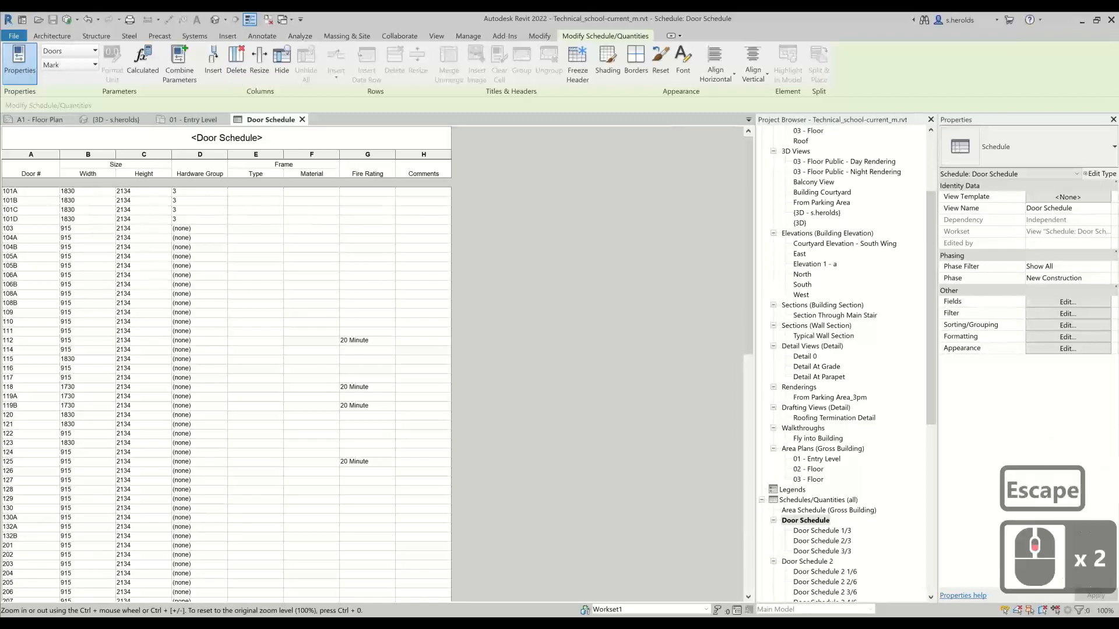
{"action": "scroll", "coordinate": [227, 373], "scroll_direction": "up", "scroll_amount": 2}
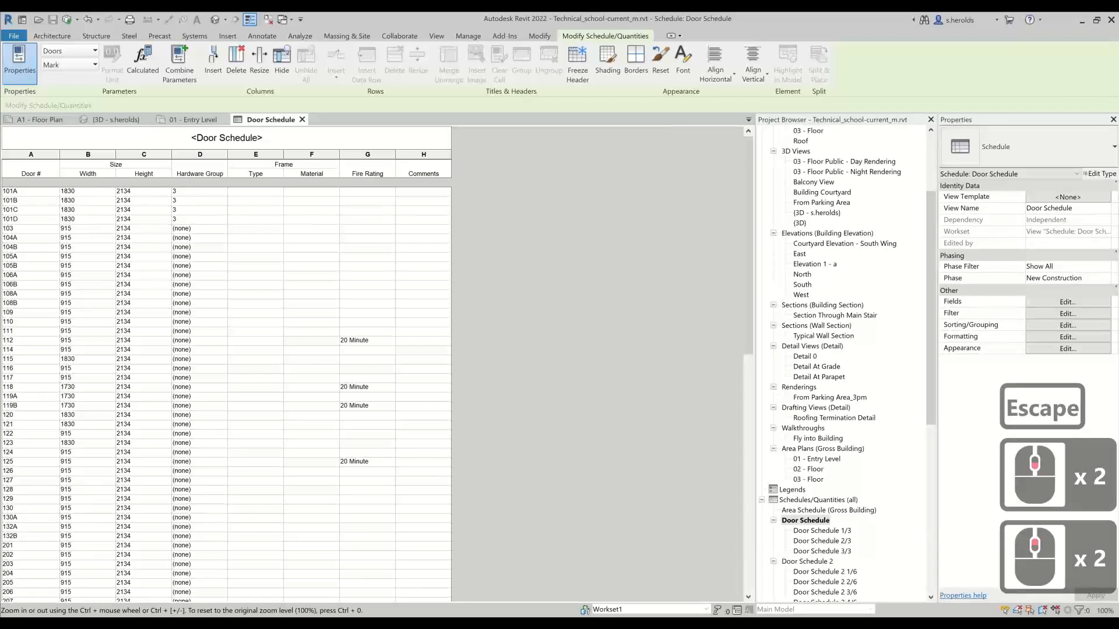
{"action": "scroll", "coordinate": [227, 373], "scroll_direction": "up", "scroll_amount": 1}
{"action": "scroll", "coordinate": [228, 373], "scroll_direction": "down", "scroll_amount": 5}
{"action": "scroll", "coordinate": [227, 373], "scroll_direction": "up", "scroll_amount": 10}
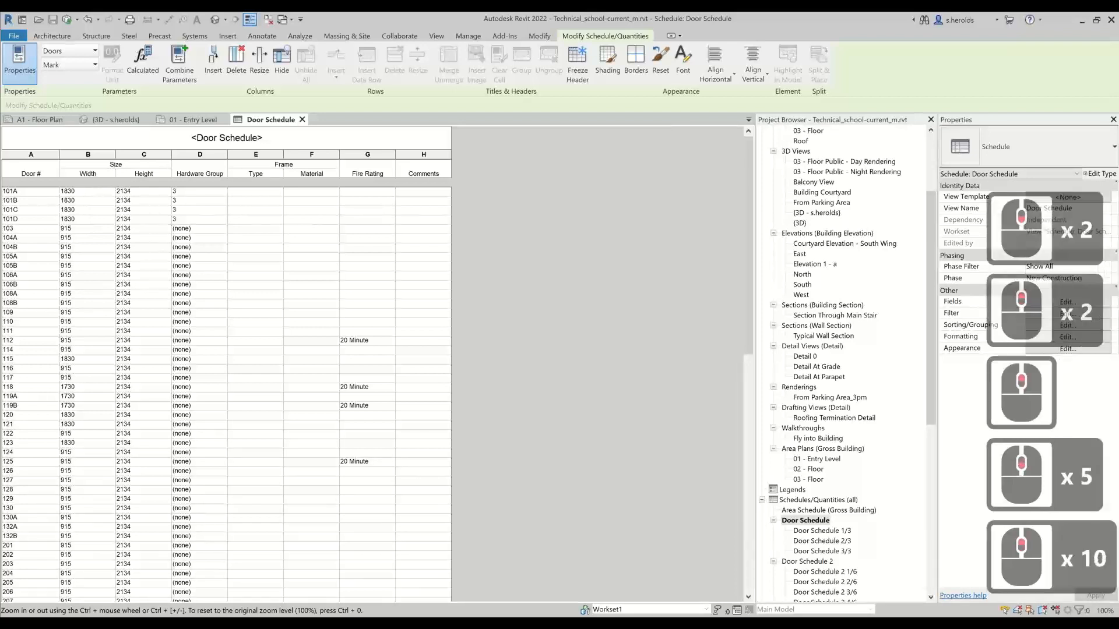
{"action": "scroll", "coordinate": [227, 373], "scroll_direction": "up", "scroll_amount": 4}
{"action": "scroll", "coordinate": [228, 373], "scroll_direction": "down", "scroll_amount": 9}
{"action": "scroll", "coordinate": [227, 373], "scroll_direction": "up", "scroll_amount": 1}
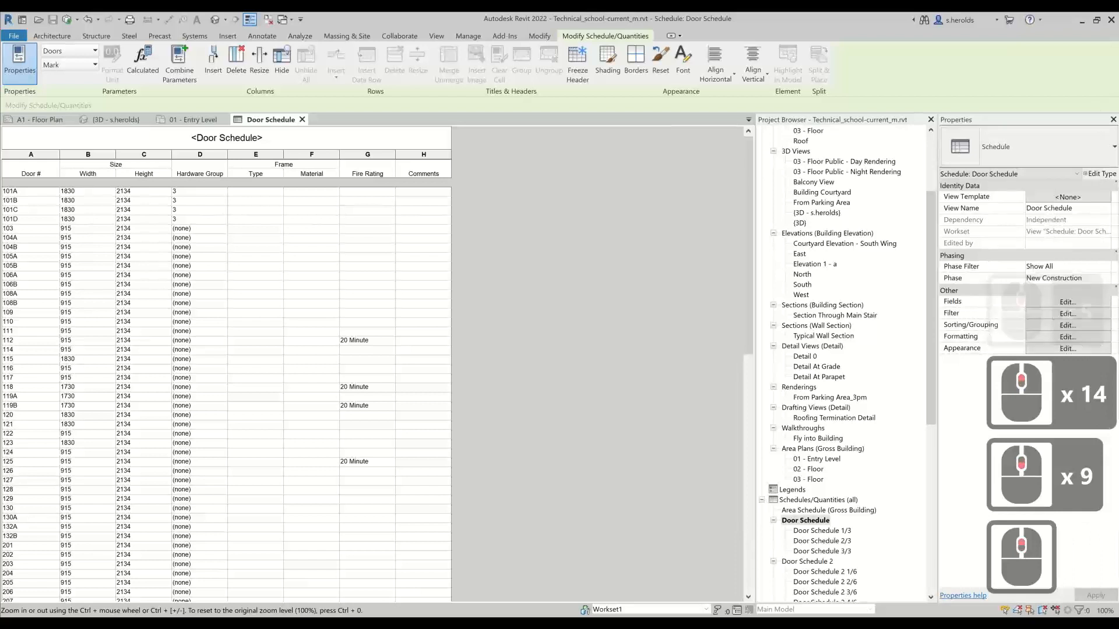
{"action": "scroll", "coordinate": [227, 373], "scroll_direction": "down", "scroll_amount": 1}
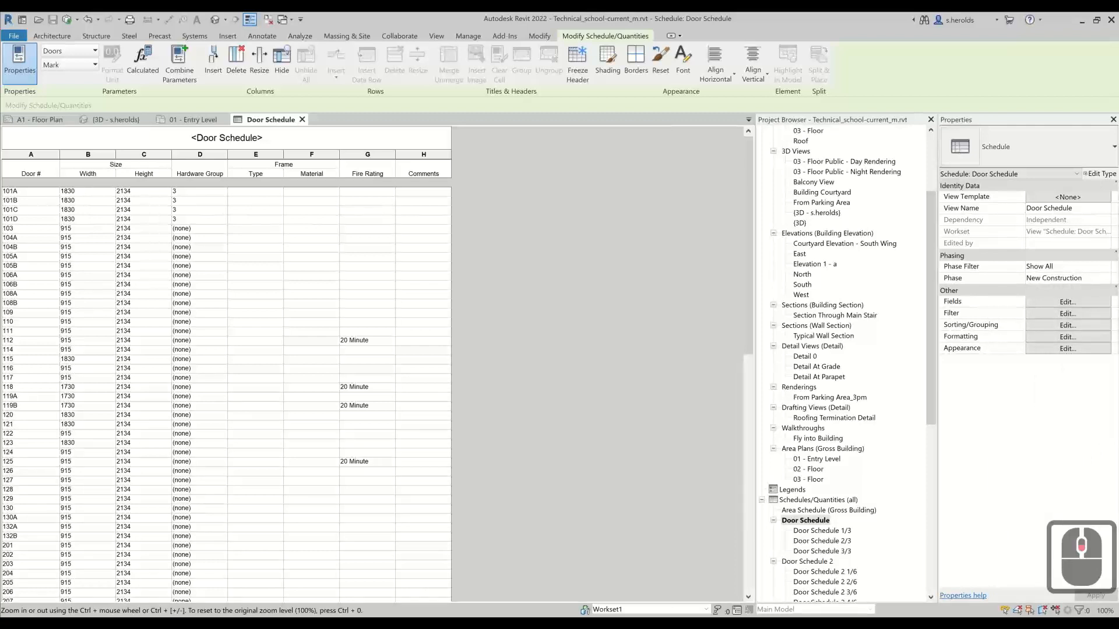
{"action": "key", "text": "Escape"}
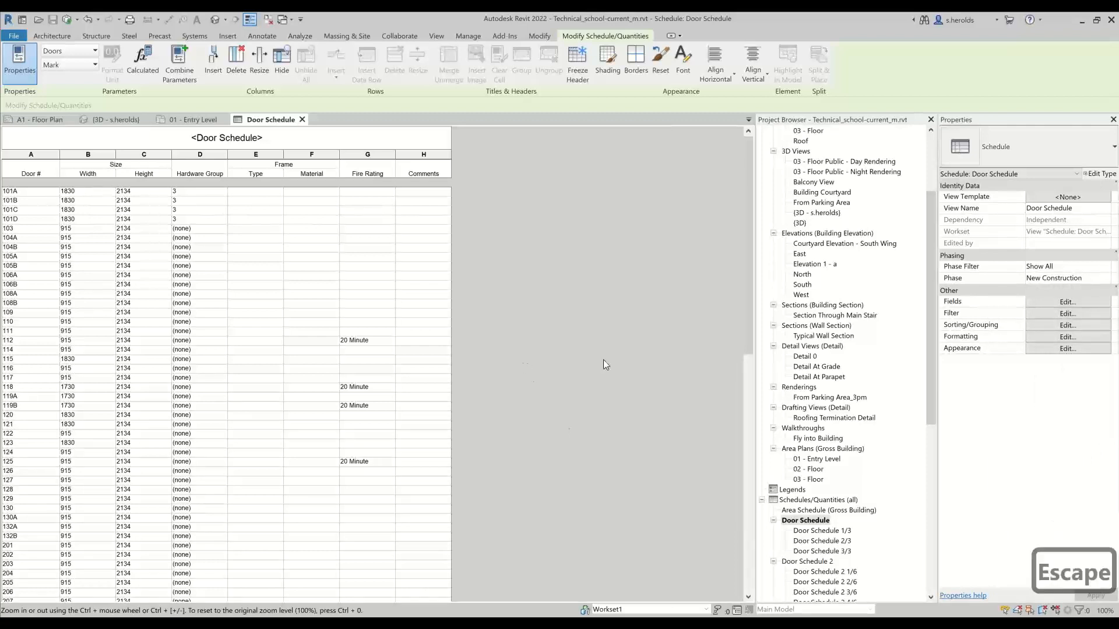
- Return to the 01 - Entry Level floor plan
{"action": "scroll", "coordinate": [846, 159], "scroll_direction": "up", "scroll_amount": 20}
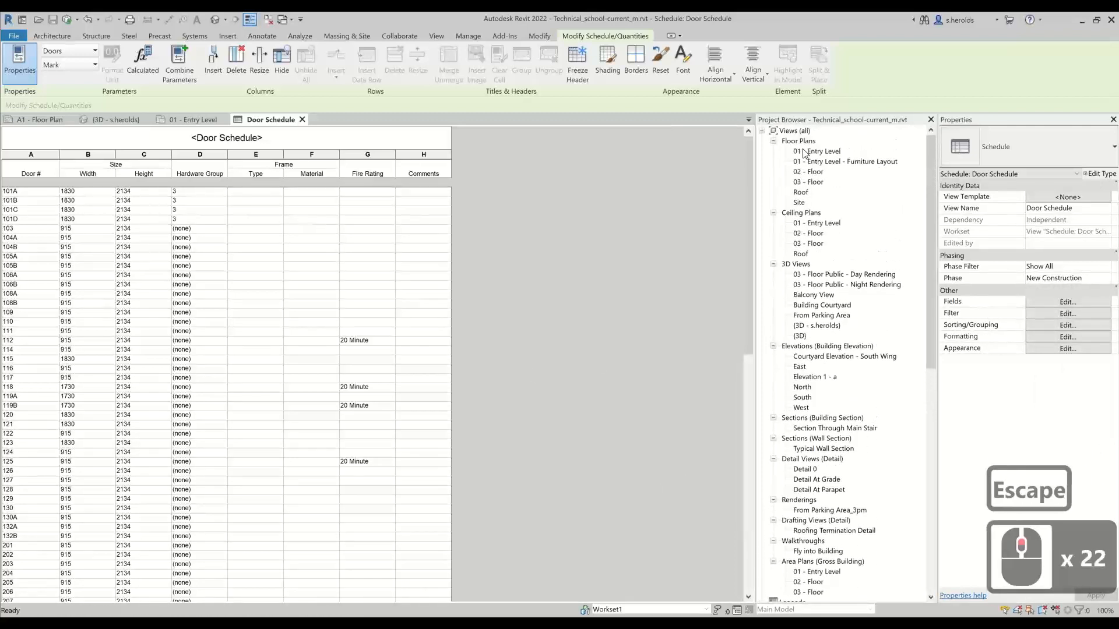
{"action": "left_click", "coordinate": [805, 153]}
{"action": "double_click", "coordinate": [804, 152]}
{"action": "left_click", "coordinate": [532, 351]}
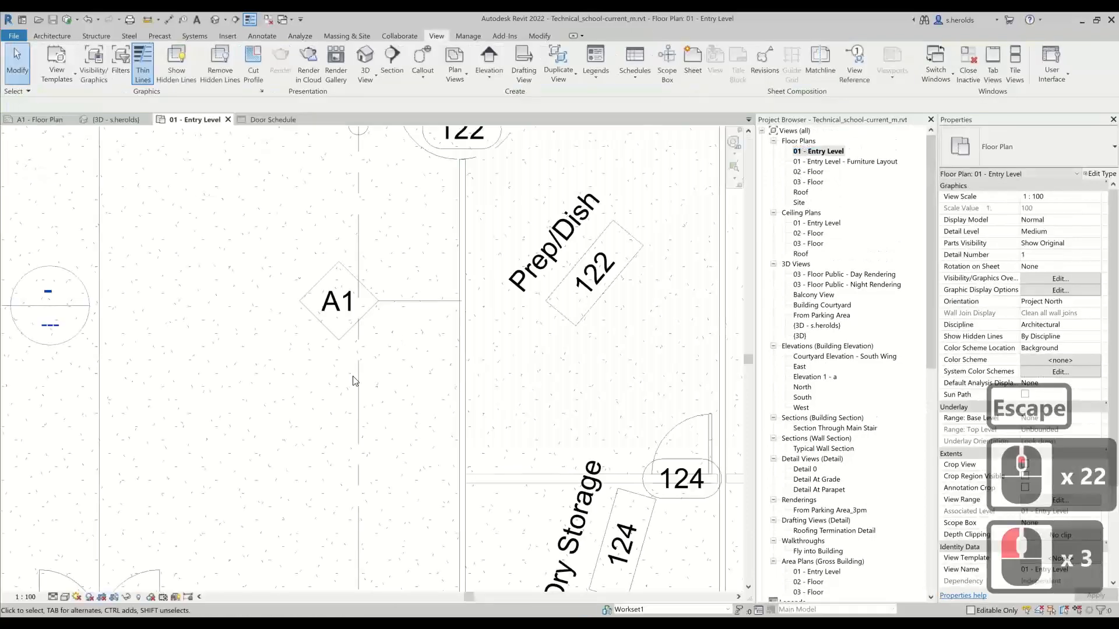
- Select the Detail 0 callout around the cafeteria and review its Show In options without changing them
{"action": "scroll", "coordinate": [501, 256], "scroll_direction": "down", "scroll_amount": 14}
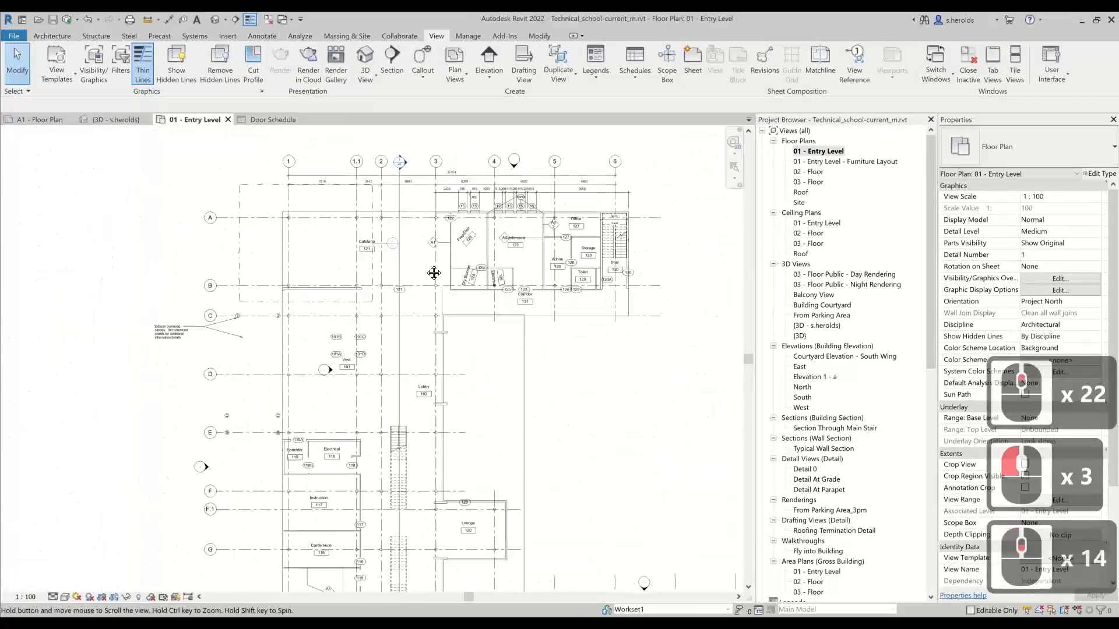
{"action": "middle_click_drag", "start_coordinate": [287, 196], "coordinate": [315, 192]}
{"action": "left_click", "coordinate": [306, 179]}
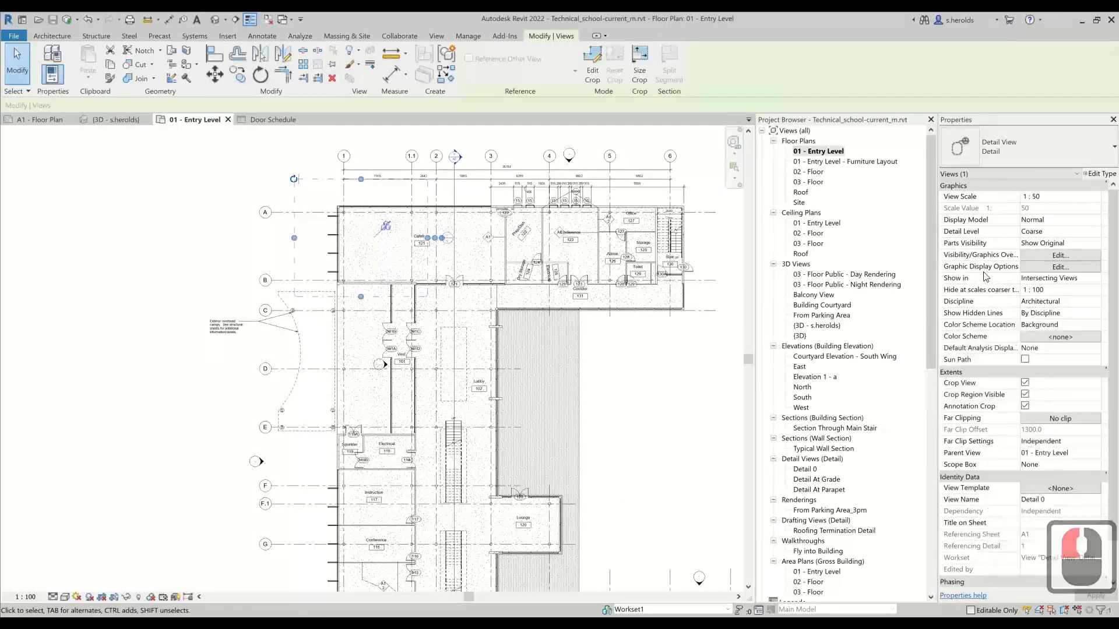
{"action": "left_click", "coordinate": [1082, 279]}
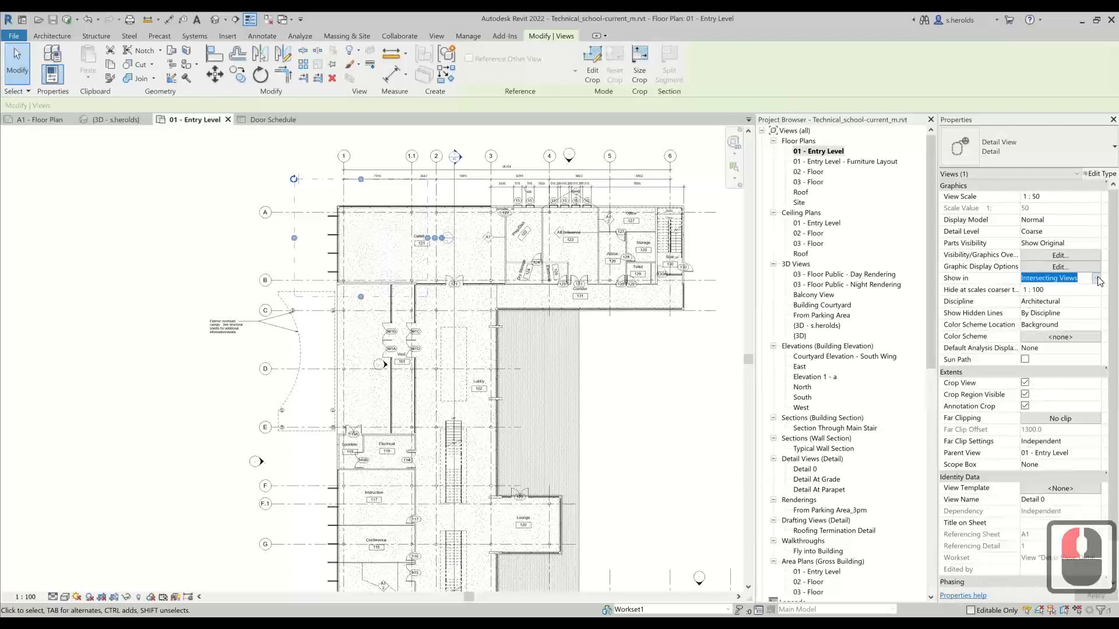
{"action": "left_click", "coordinate": [1095, 278]}
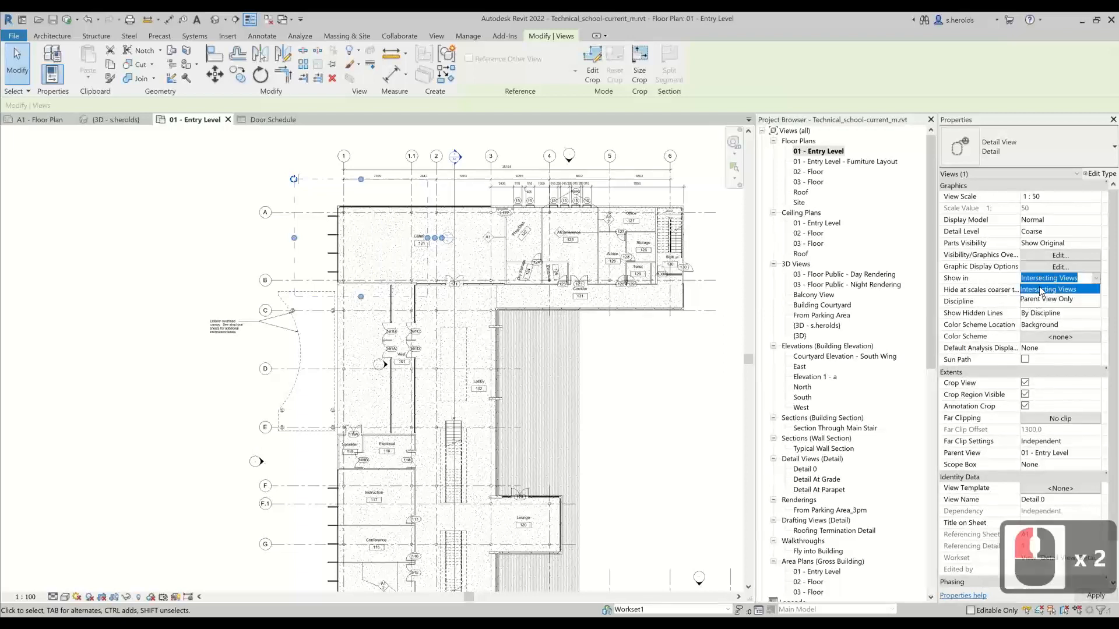
{"action": "key", "text": "Escape"}
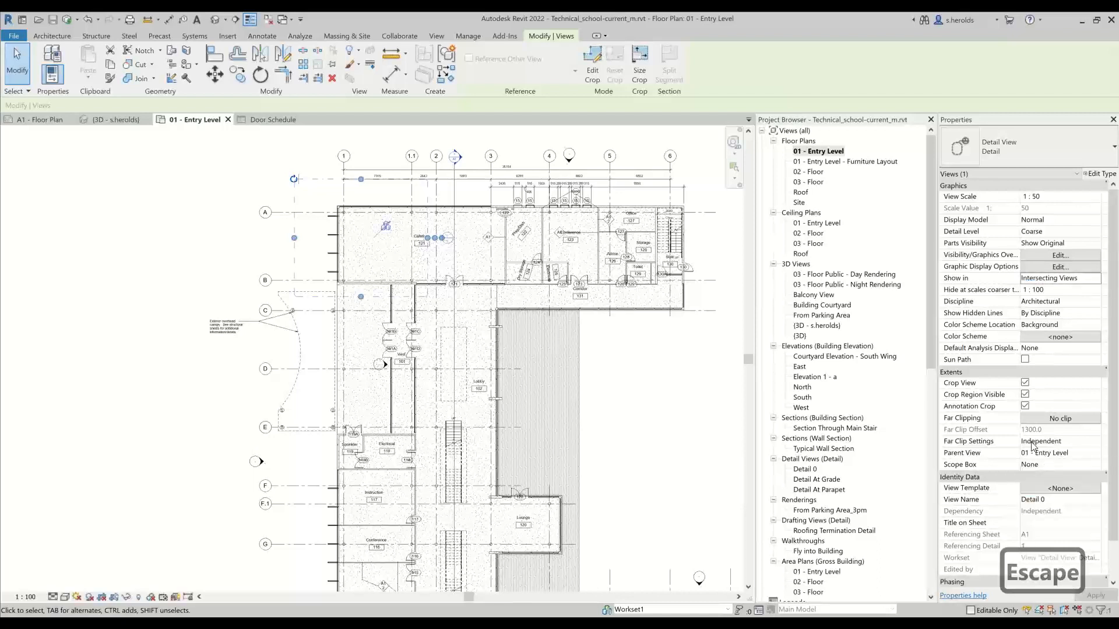
- Review the Parent View options of the Detail 0 callout without changing the assigned view
{"action": "left_click", "coordinate": [1070, 456]}
{"action": "left_click", "coordinate": [1066, 454]}
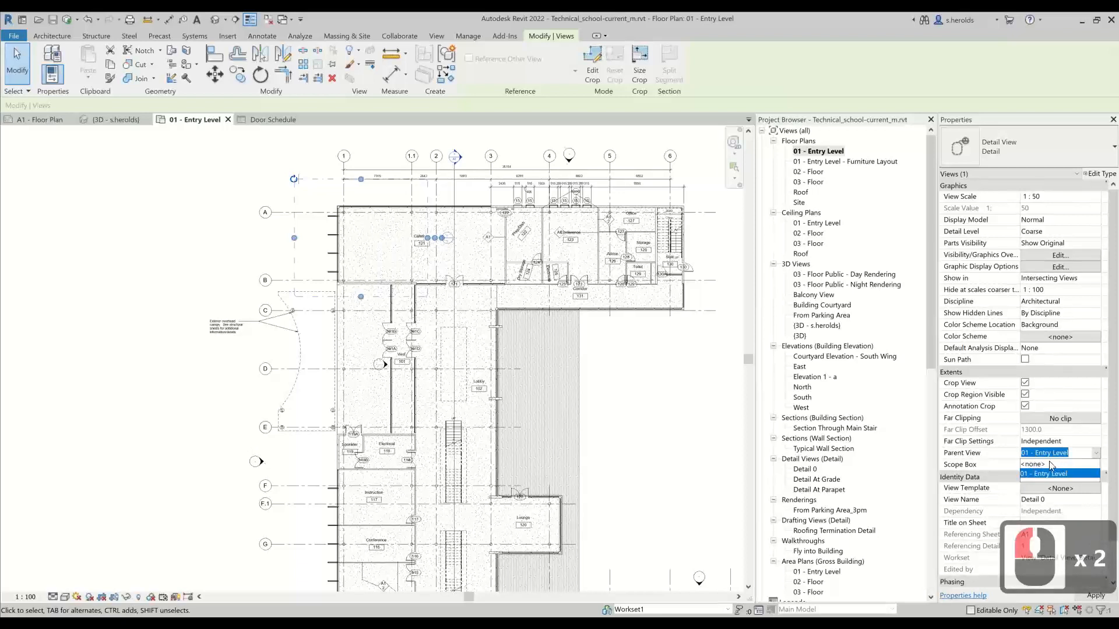
{"action": "key", "text": "Escape"}
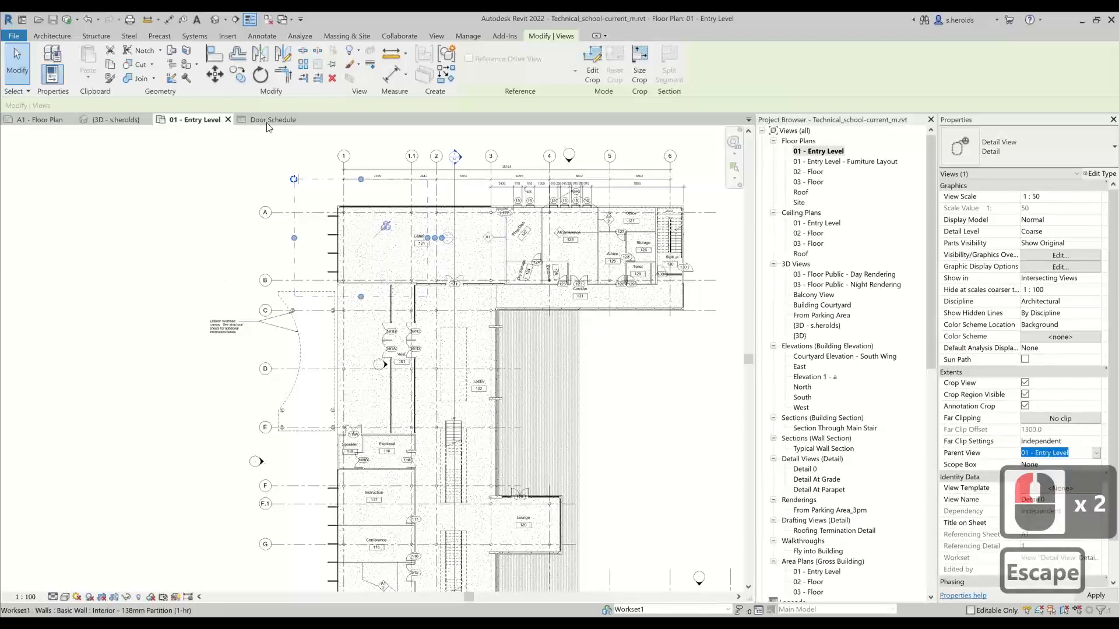
{"action": "key", "text": "Escape"}
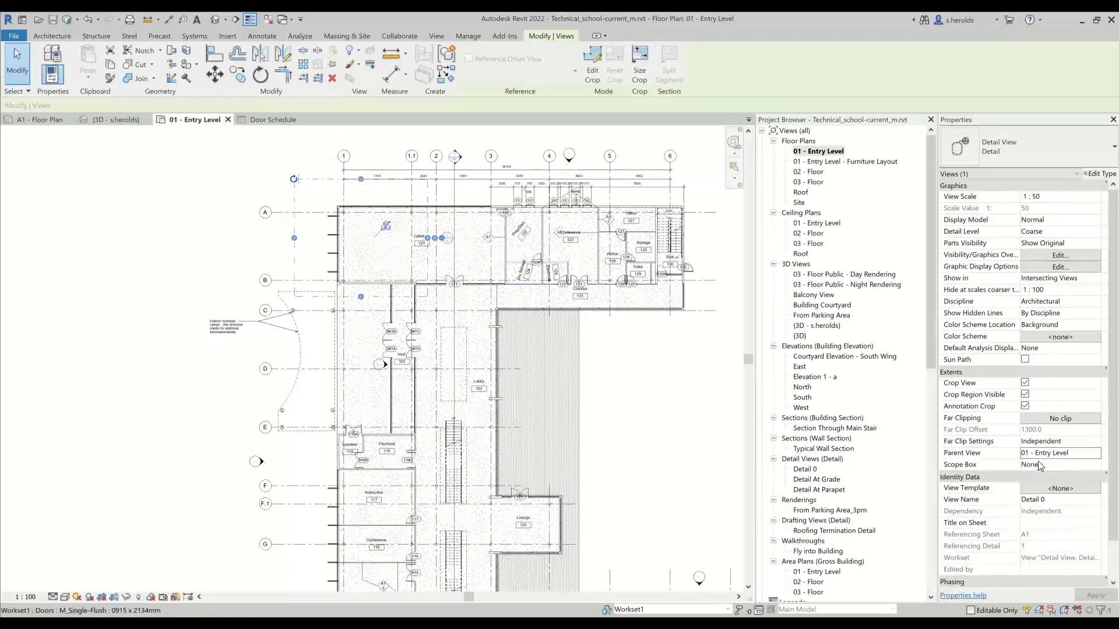
- Try to delete the 01 - Entry Level floor plan and cancel at the choice about its dependent callout views
{"action": "right_click", "coordinate": [813, 153]}
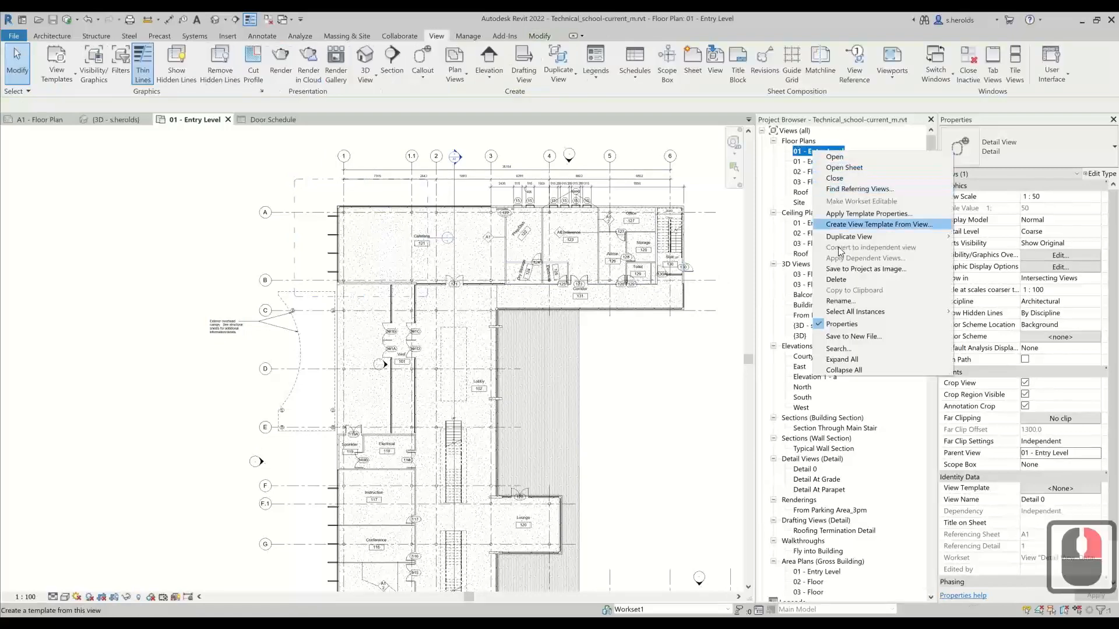
{"action": "left_click", "coordinate": [836, 280]}
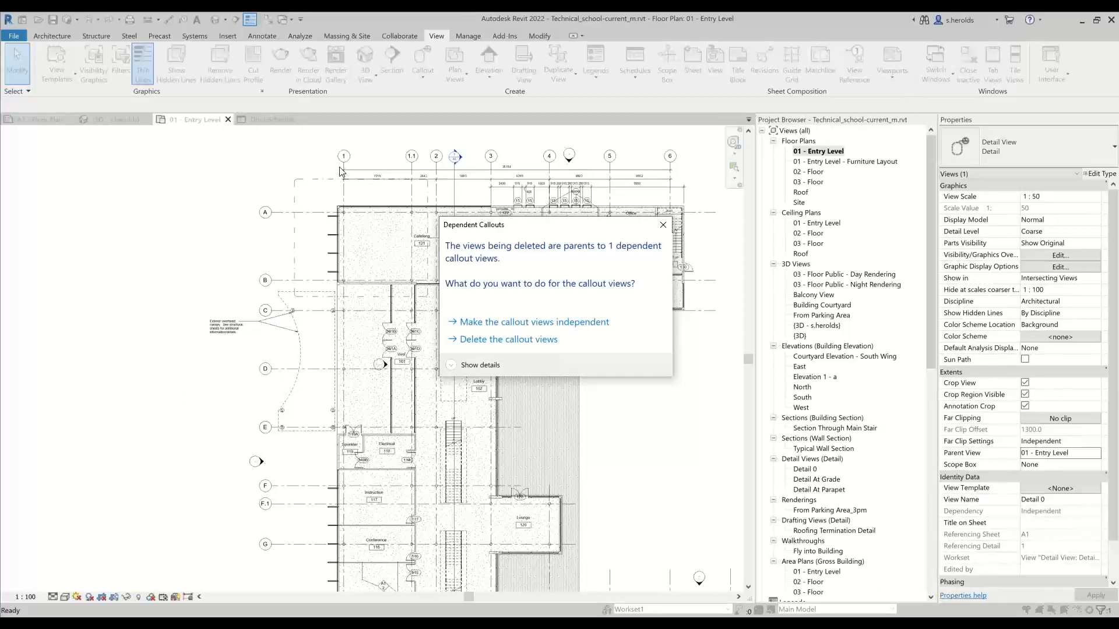
{"action": "left_click", "coordinate": [662, 225]}
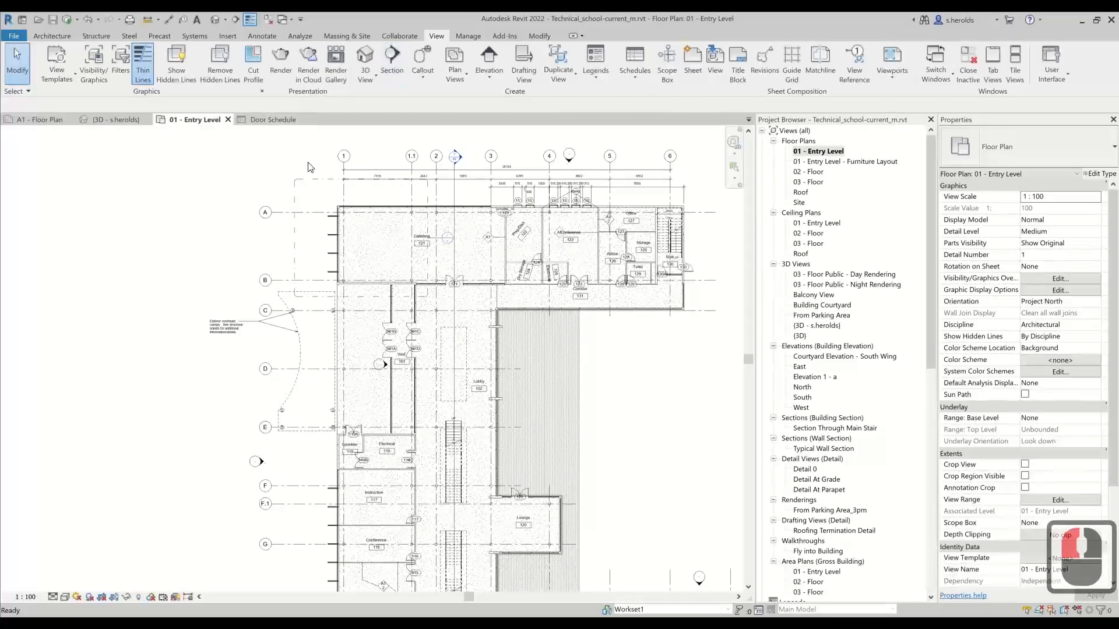
{"action": "left_click_drag", "start_coordinate": [308, 163], "coordinate": [308, 163]}
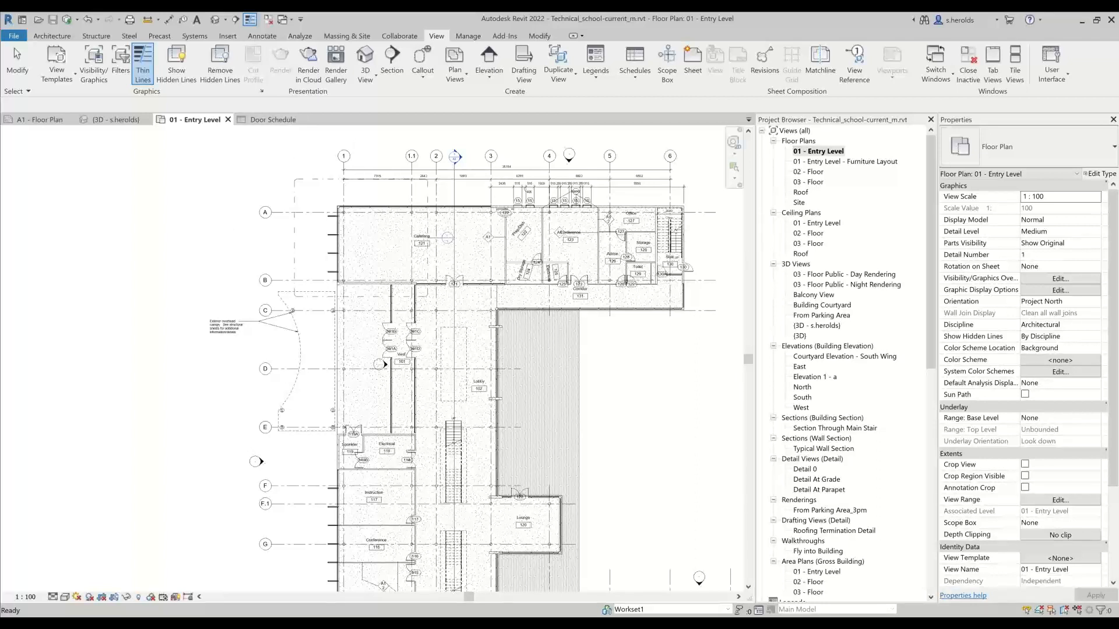
- Search the Load Autodesk Family library for casework, browse its Base Cabinets, and clear the search
{"action": "scroll", "coordinate": [376, 358], "scroll_direction": "down", "scroll_amount": 2}
{"action": "left_click", "coordinate": [225, 36]}
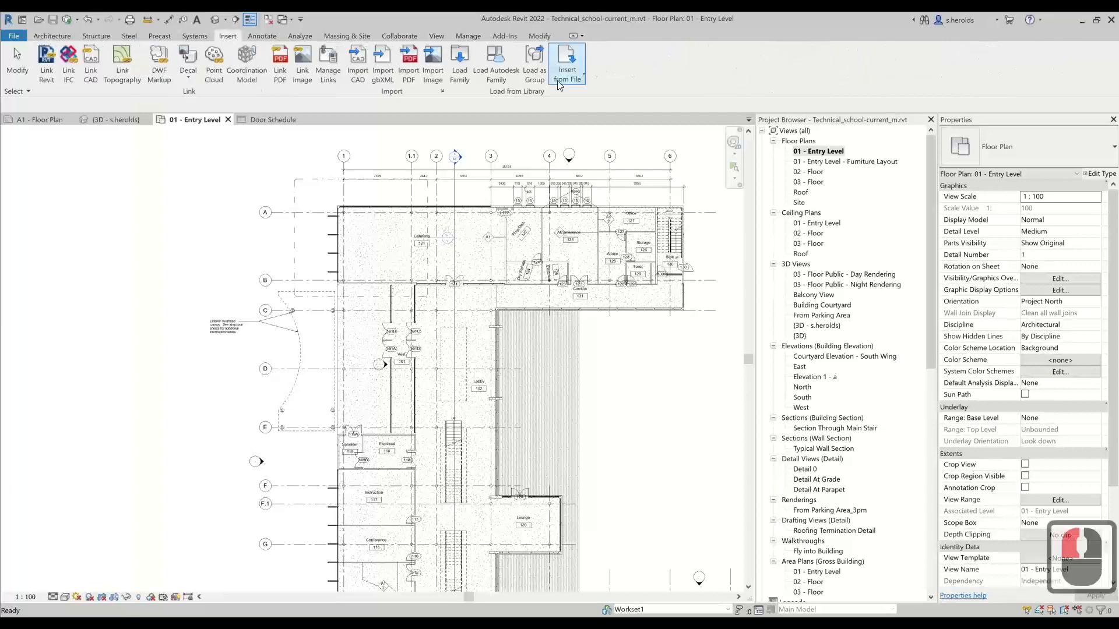
{"action": "left_click", "coordinate": [512, 79]}
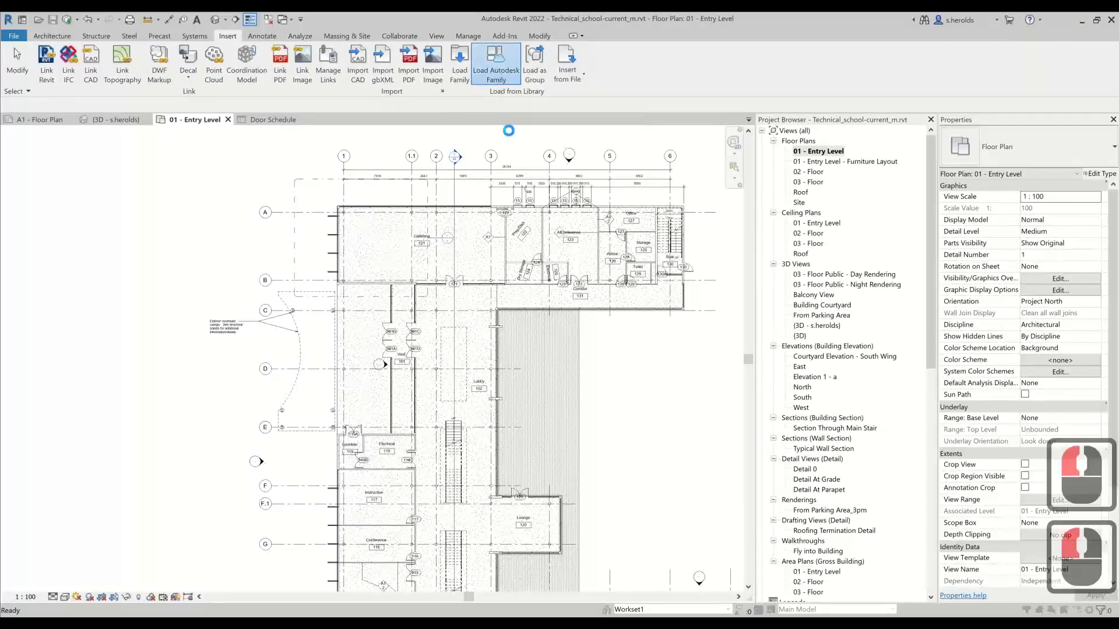
{"action": "left_click", "coordinate": [650, 231]}
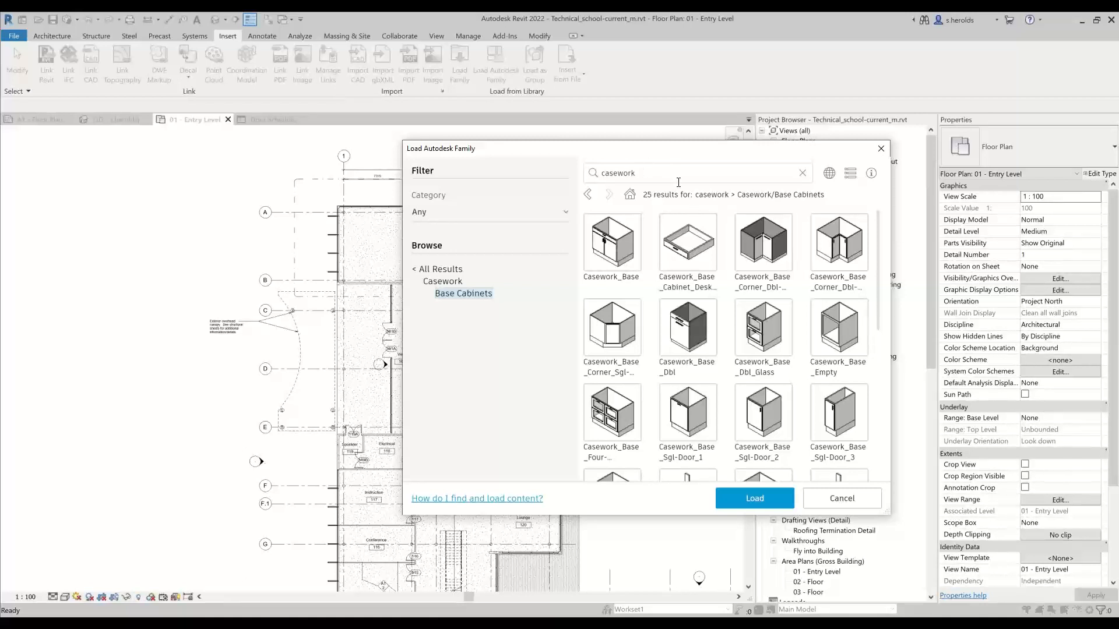
{"action": "left_click", "coordinate": [803, 174]}
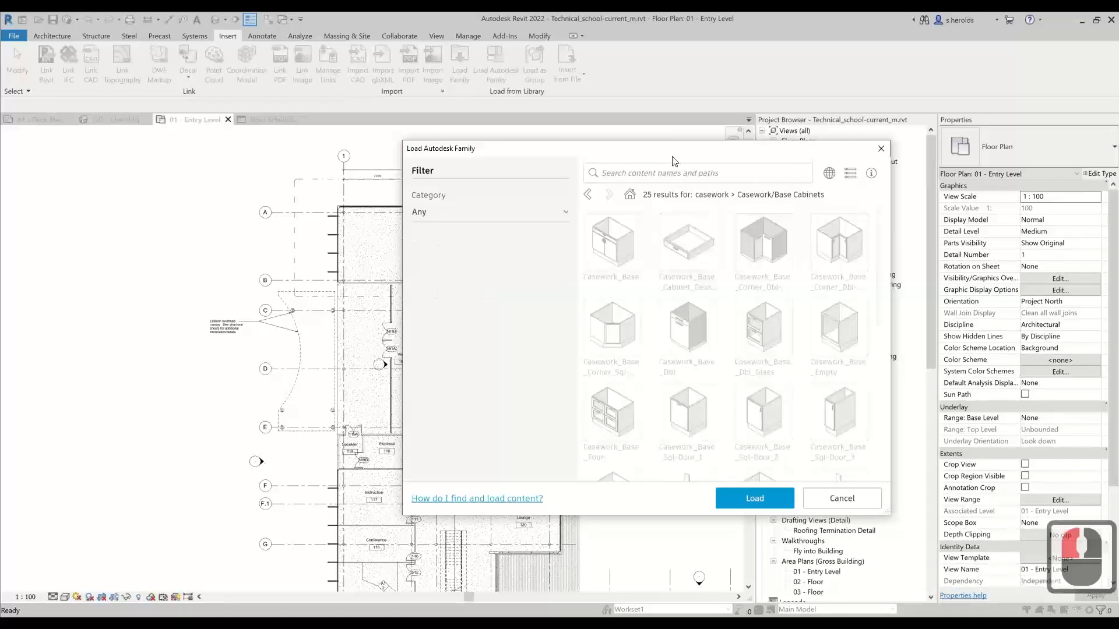
- Step back through the Load Autodesk Family search history to the full library and forward again to the Base Cabinets results
{"action": "left_click", "coordinate": [633, 174]}
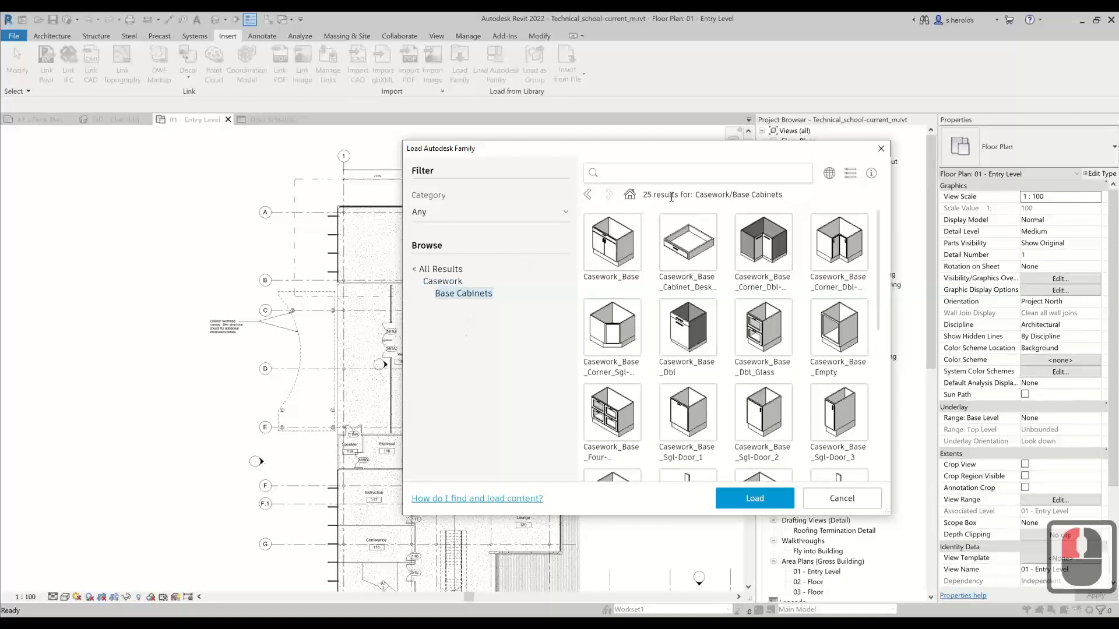
{"action": "left_click", "coordinate": [589, 195]}
{"action": "left_click", "coordinate": [588, 196]}
{"action": "left_click", "coordinate": [589, 196]}
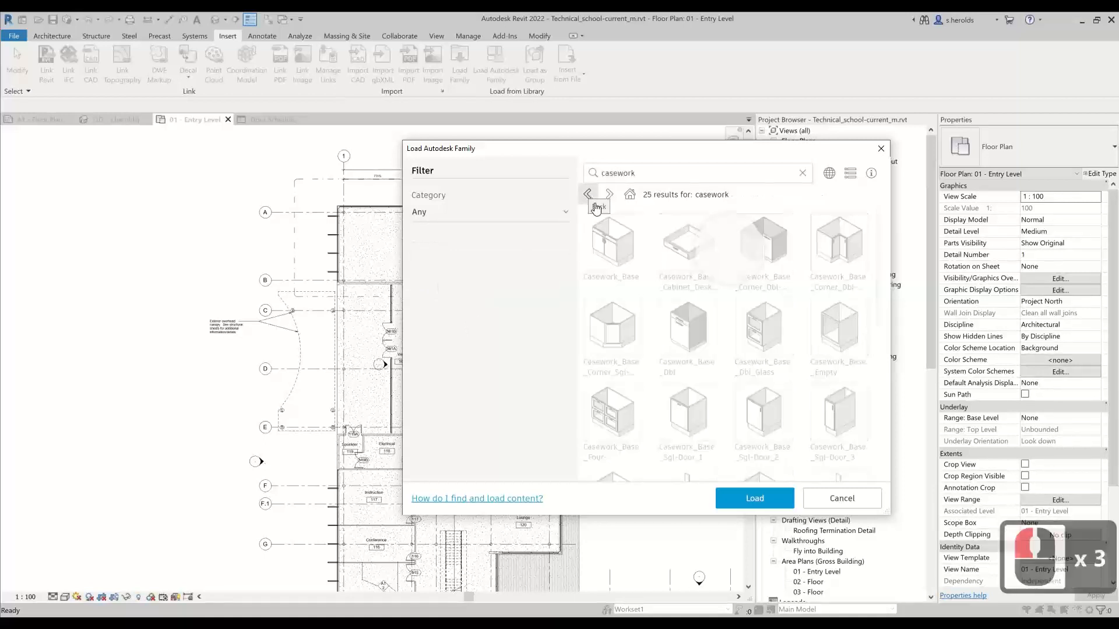
{"action": "left_click", "coordinate": [609, 194]}
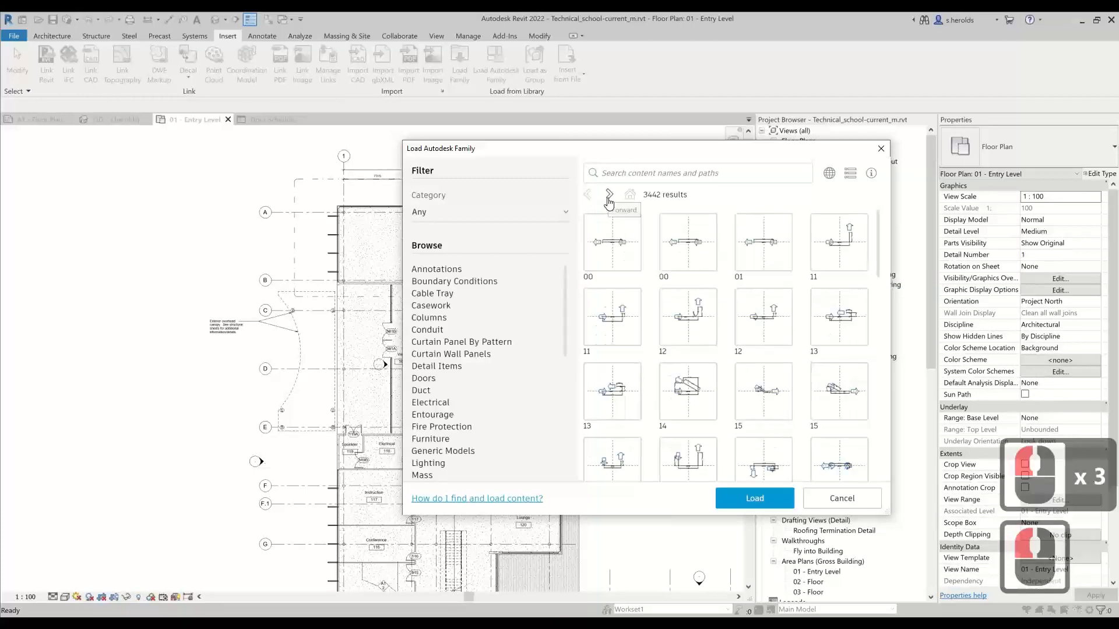
{"action": "left_click", "coordinate": [609, 195]}
{"action": "left_click", "coordinate": [609, 195]}
{"action": "left_click", "coordinate": [609, 195]}
{"action": "left_click", "coordinate": [609, 194]}
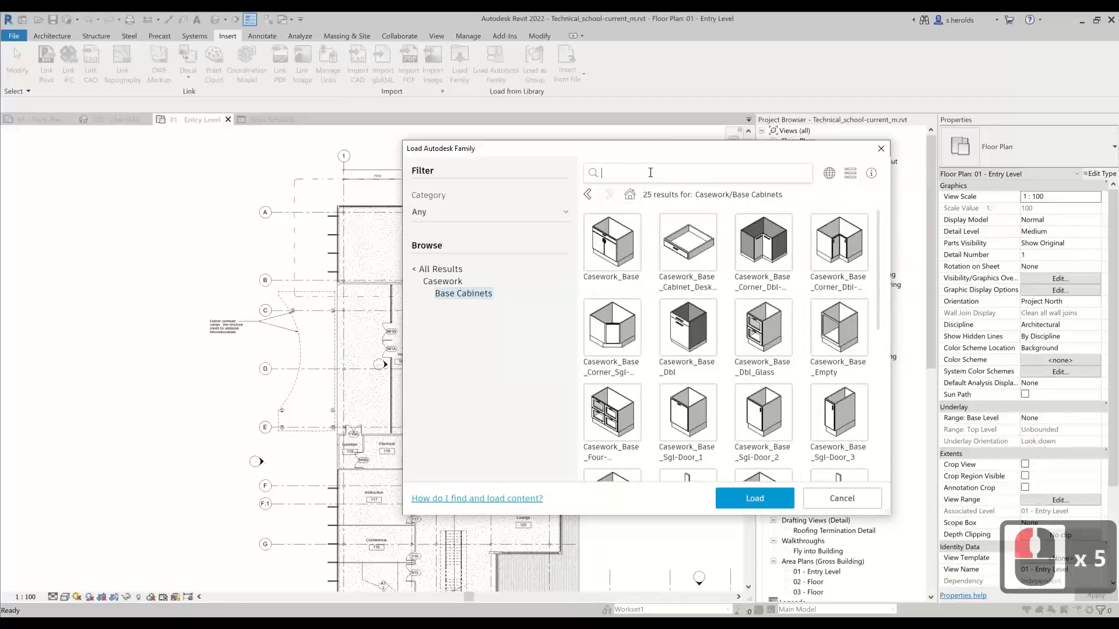
- Search the Base Cabinets for door, and step back and forward through the previous casework results
{"action": "type", "text": "door"}
{"action": "key", "text": "Return"}
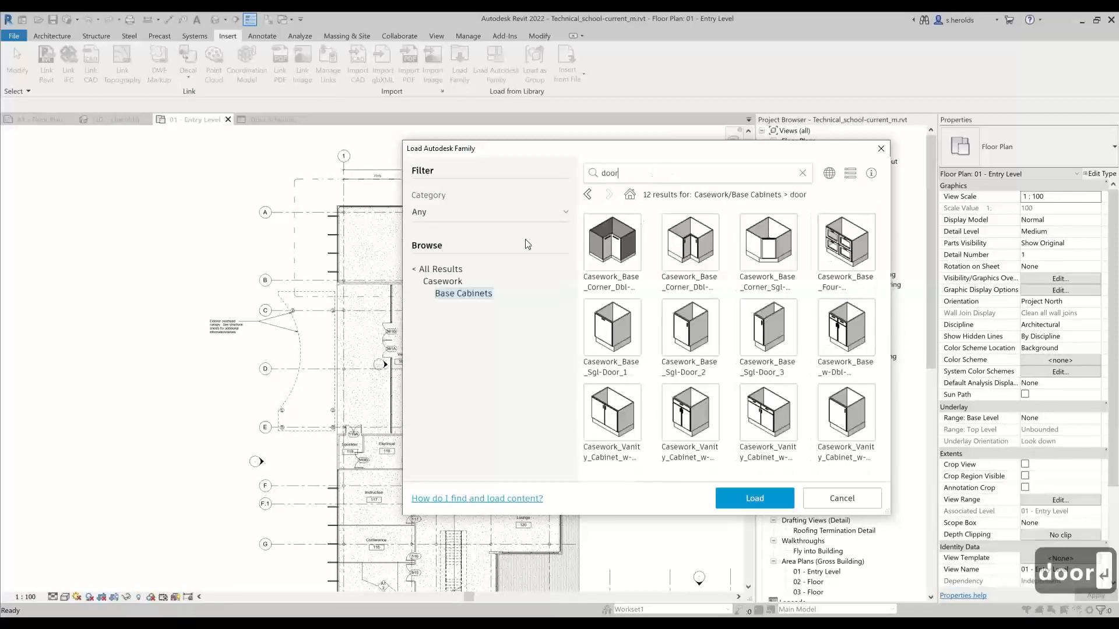
{"action": "left_click", "coordinate": [586, 195]}
{"action": "left_click", "coordinate": [586, 195]}
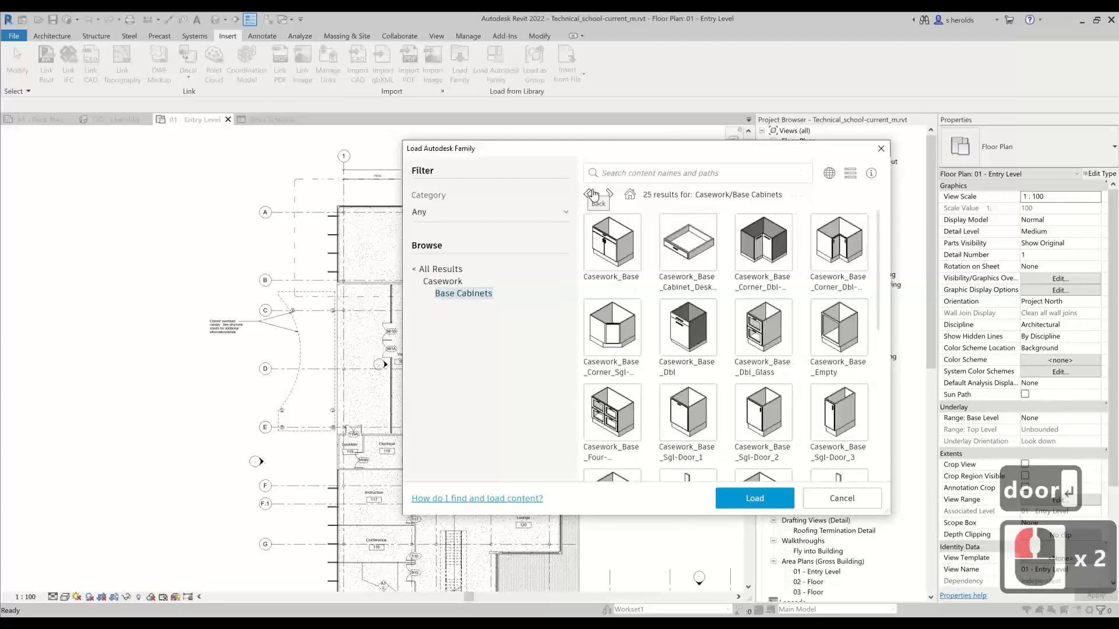
{"action": "left_click", "coordinate": [586, 196]}
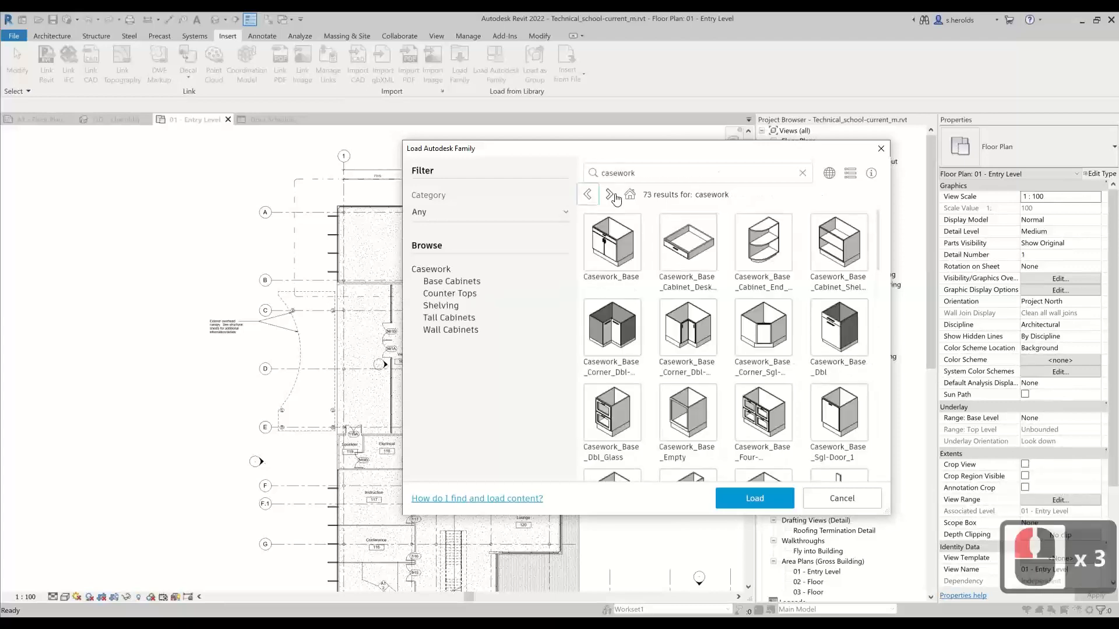
{"action": "left_click", "coordinate": [609, 195]}
{"action": "left_click", "coordinate": [610, 195]}
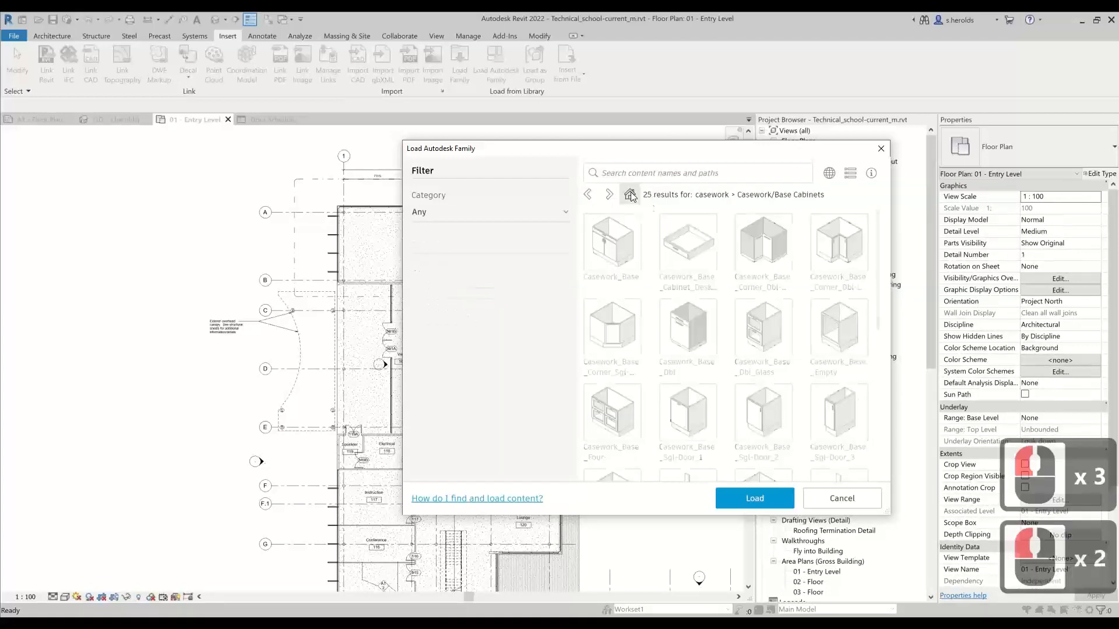
- Return to the family library's home, browse the Doors category, and go back to all results
{"action": "left_click", "coordinate": [630, 194]}
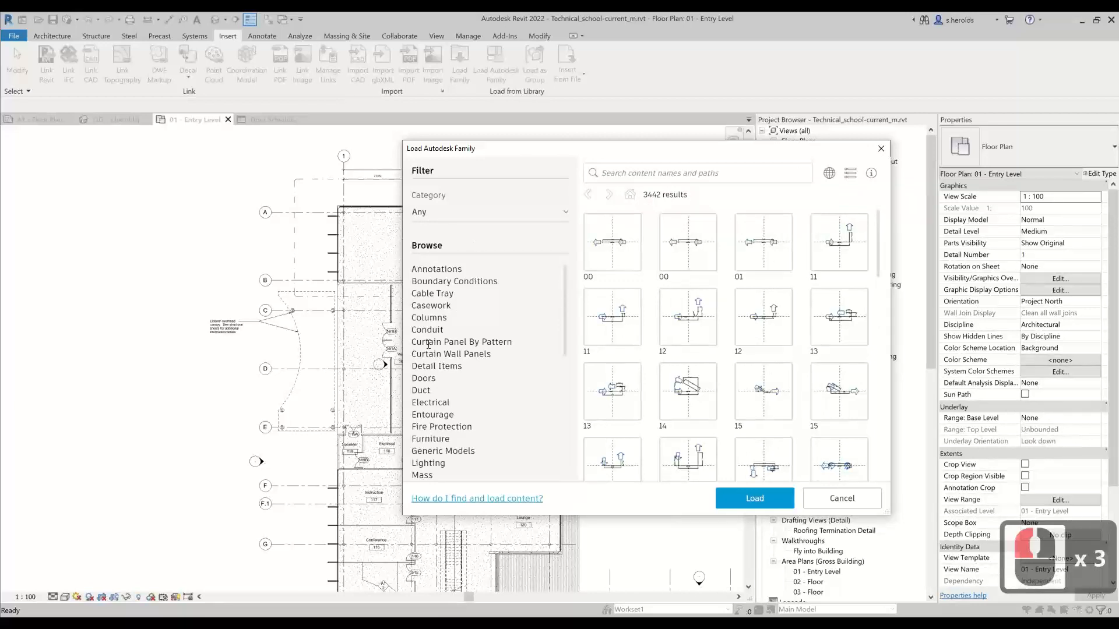
{"action": "left_click", "coordinate": [424, 379]}
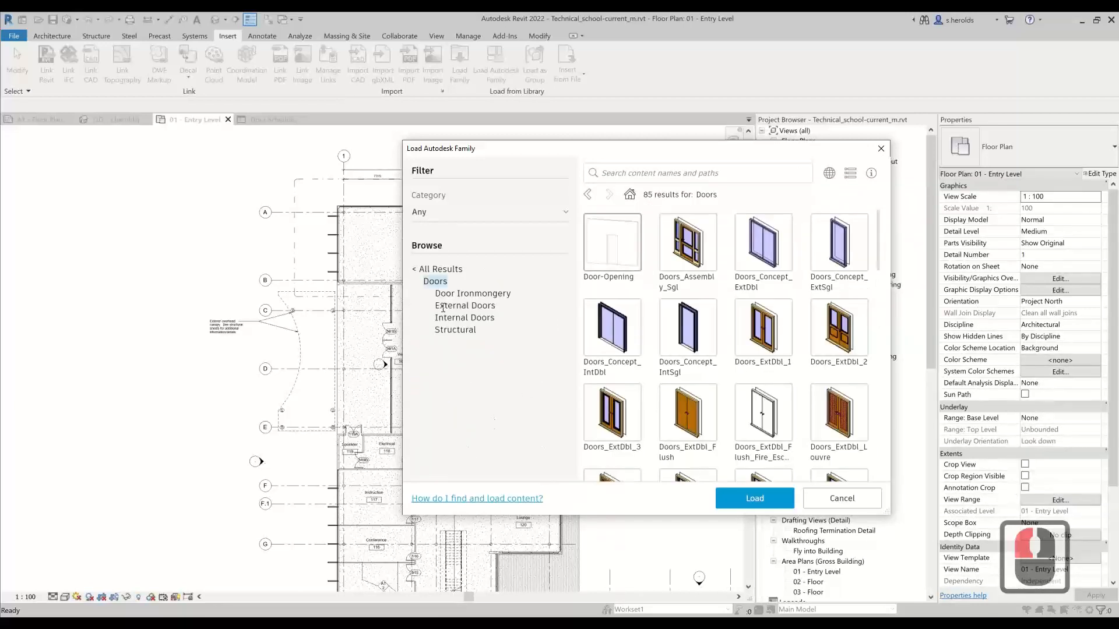
{"action": "left_click", "coordinate": [416, 270]}
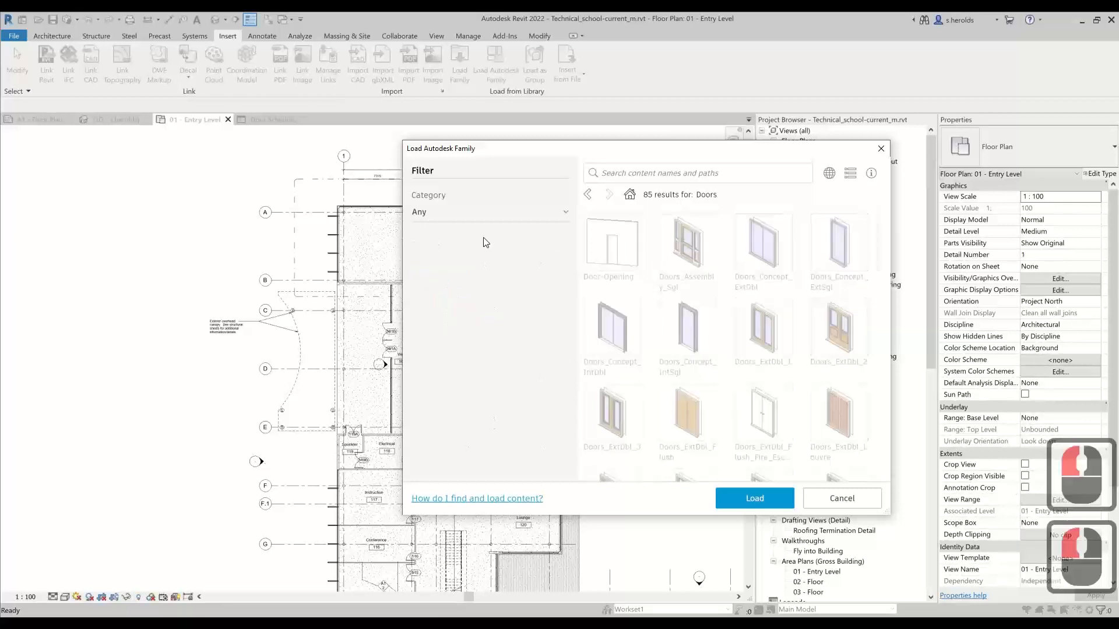
- Search the whole Autodesk family library for 1080 and clear the search
{"action": "left_click", "coordinate": [629, 170]}
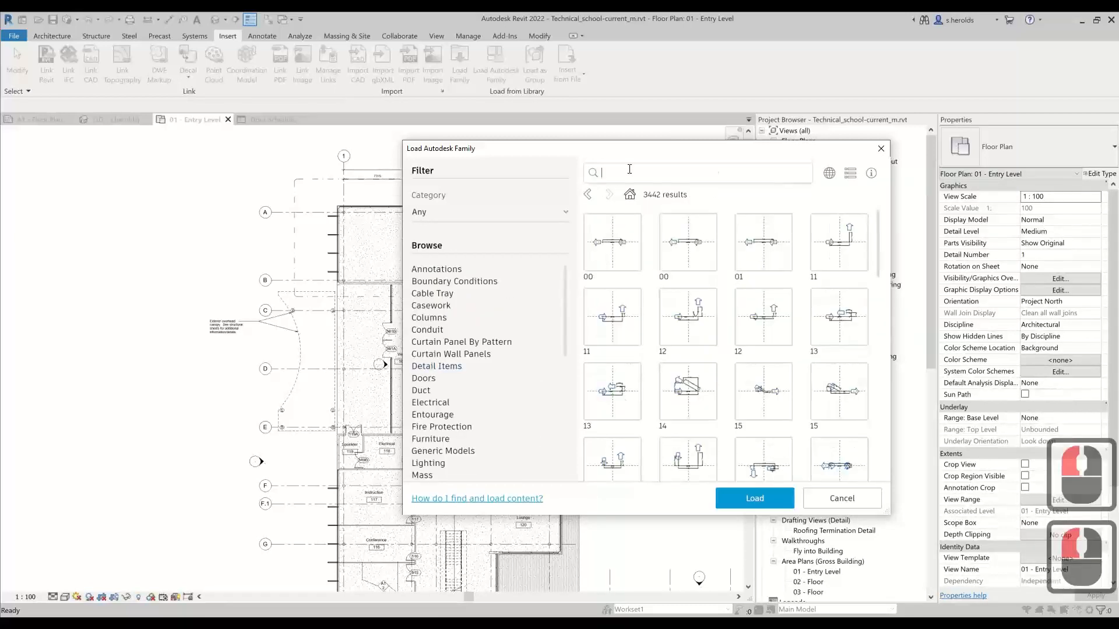
{"action": "left_click", "coordinate": [629, 169]}
{"action": "type", "text": "1080"}
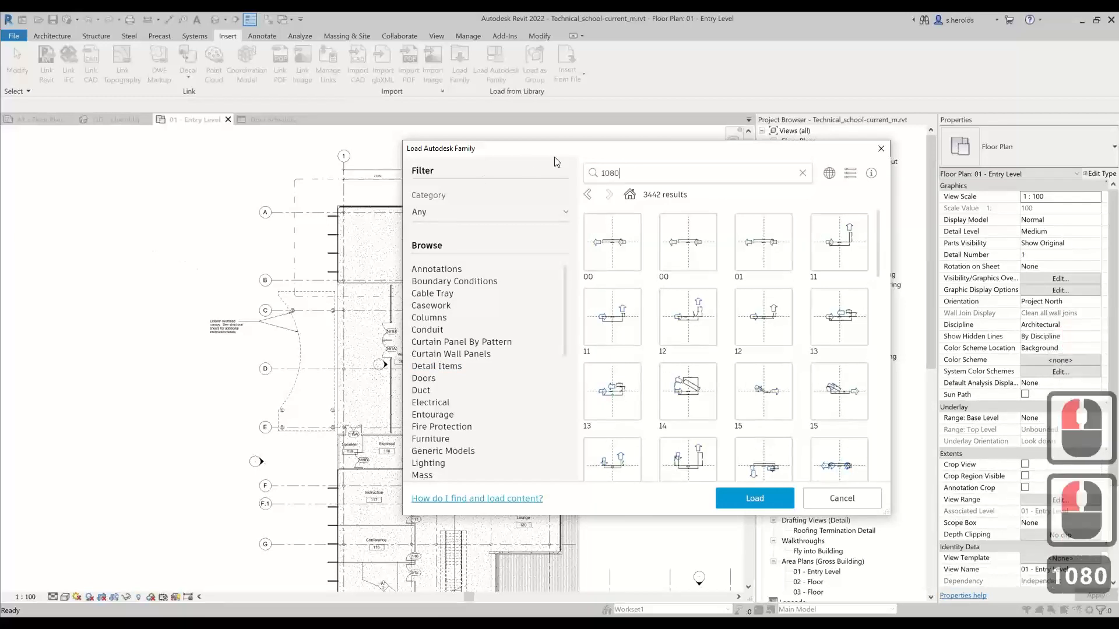
{"action": "key", "text": "Return"}
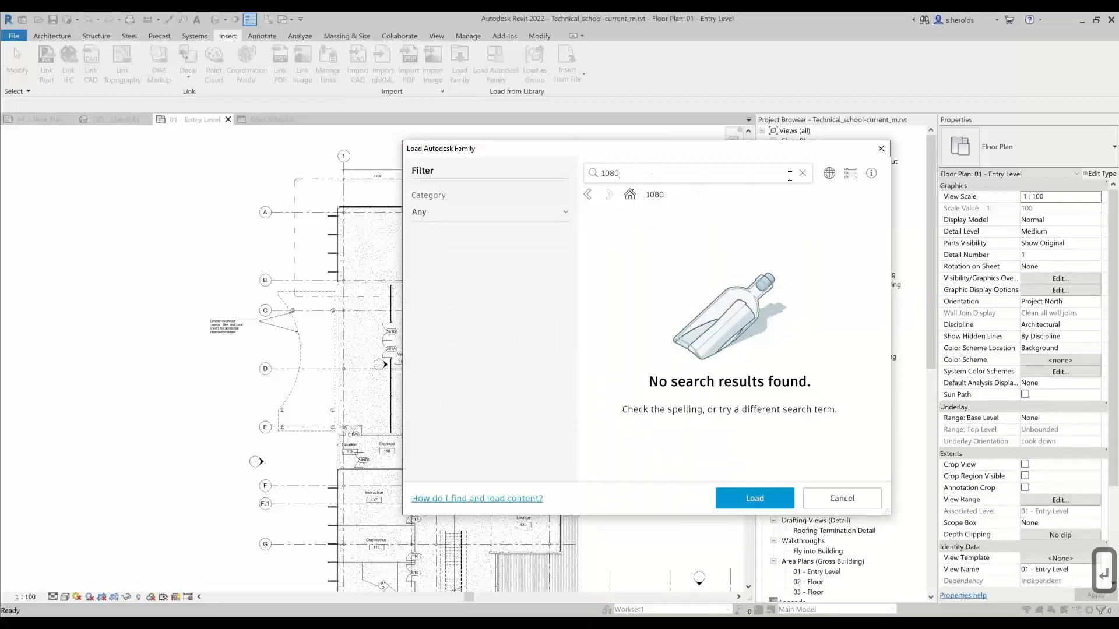
{"action": "double_click", "coordinate": [649, 179]}
{"action": "key", "text": "BackSpace"}
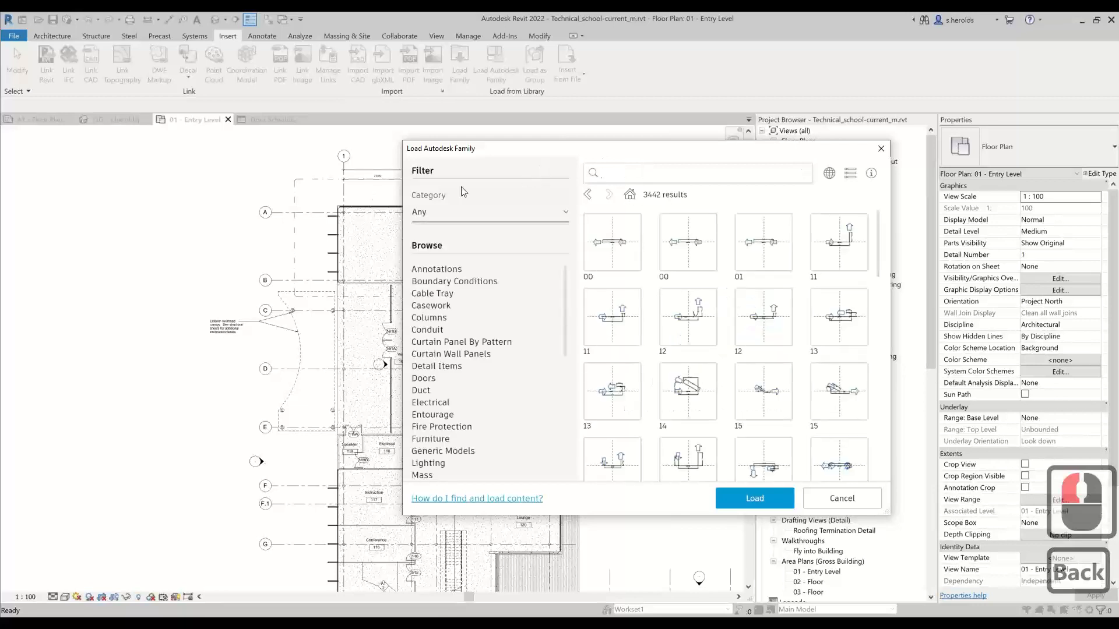
- Review the family library's Category filter options without choosing one, and close the library after briefly reopening it
{"action": "left_click", "coordinate": [429, 216]}
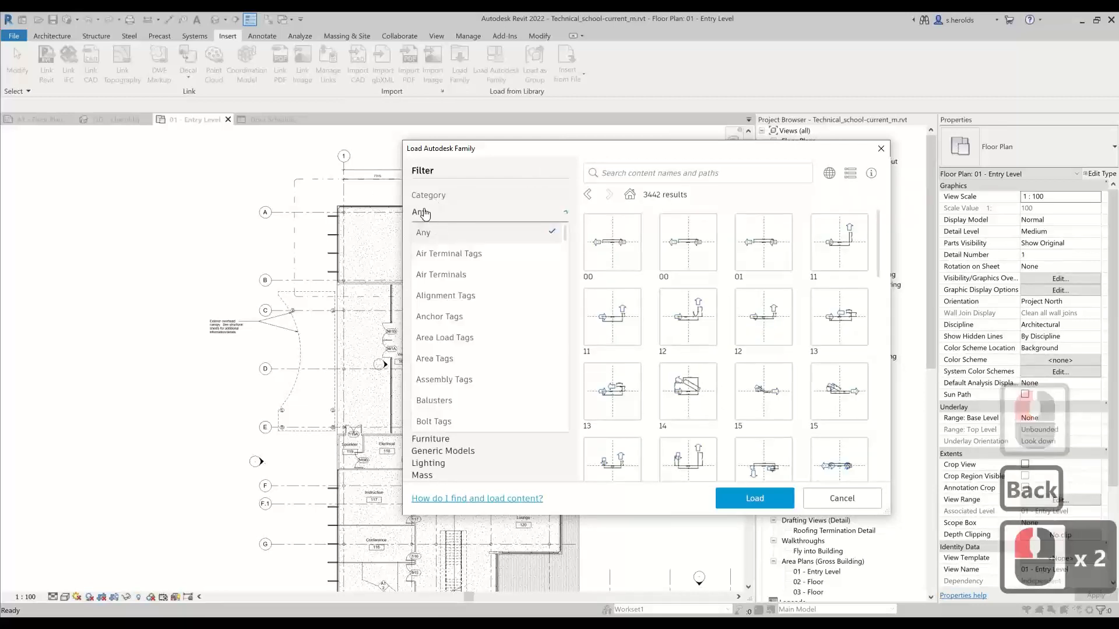
{"action": "key", "text": "Escape"}
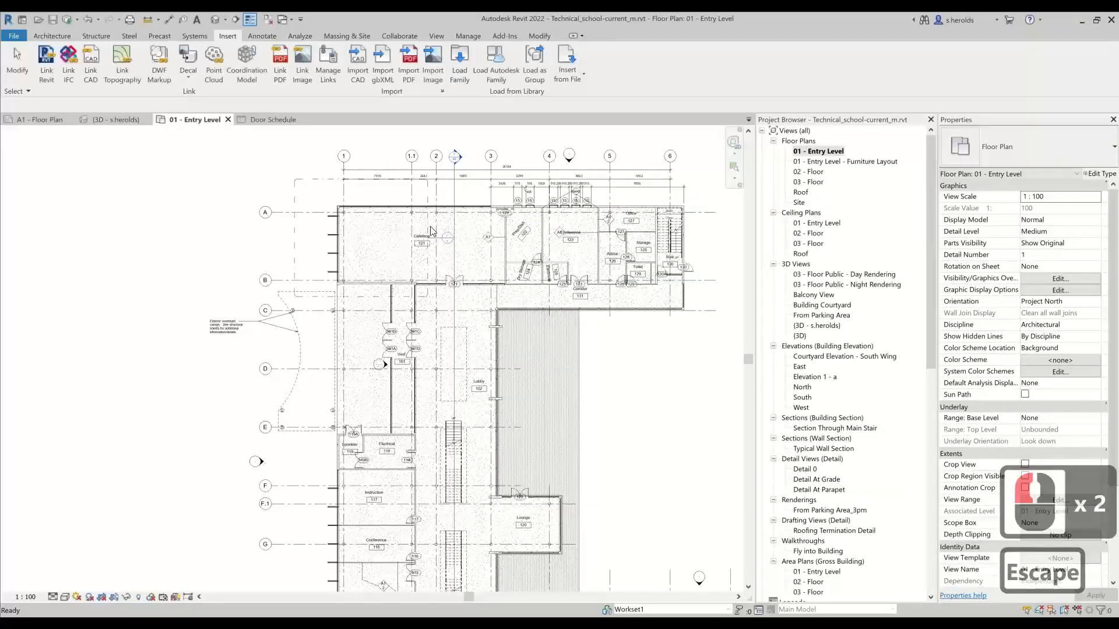
{"action": "left_click", "coordinate": [496, 65]}
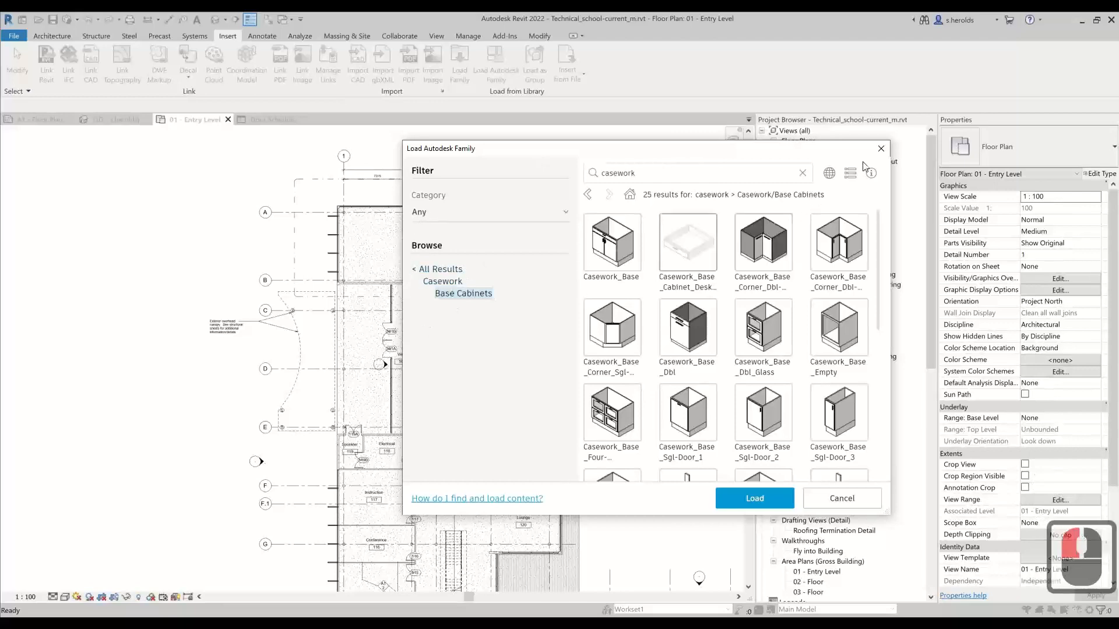
{"action": "key", "text": "Escape"}
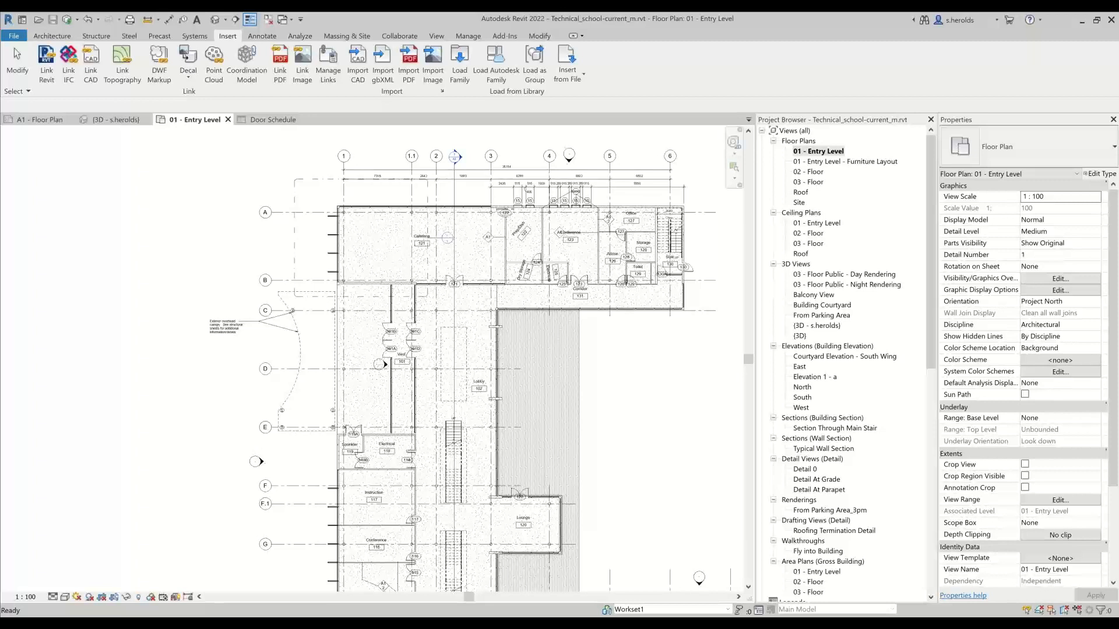
{"action": "scroll", "coordinate": [373, 358], "scroll_direction": "up", "scroll_amount": 11}
{"action": "scroll", "coordinate": [373, 358], "scroll_direction": "down", "scroll_amount": 3}
{"action": "scroll", "coordinate": [373, 358], "scroll_direction": "up", "scroll_amount": 4}
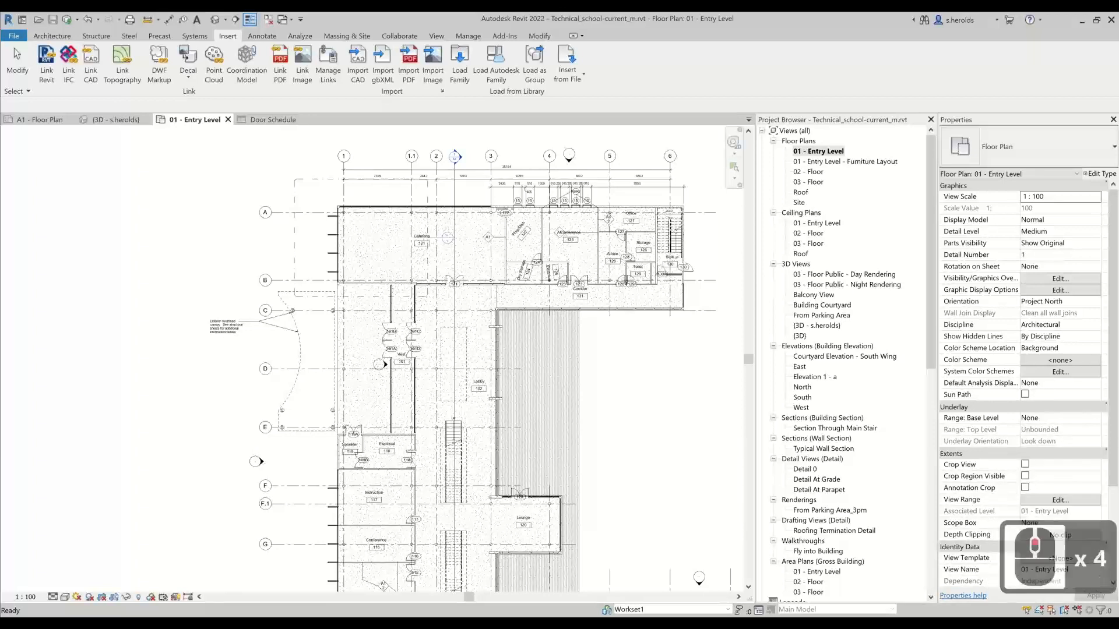
{"action": "scroll", "coordinate": [373, 358], "scroll_direction": "up", "scroll_amount": 10}
{"action": "scroll", "coordinate": [373, 358], "scroll_direction": "down", "scroll_amount": 7}
{"action": "scroll", "coordinate": [374, 359], "scroll_direction": "down", "scroll_amount": 1}
{"action": "scroll", "coordinate": [374, 358], "scroll_direction": "up", "scroll_amount": 6}
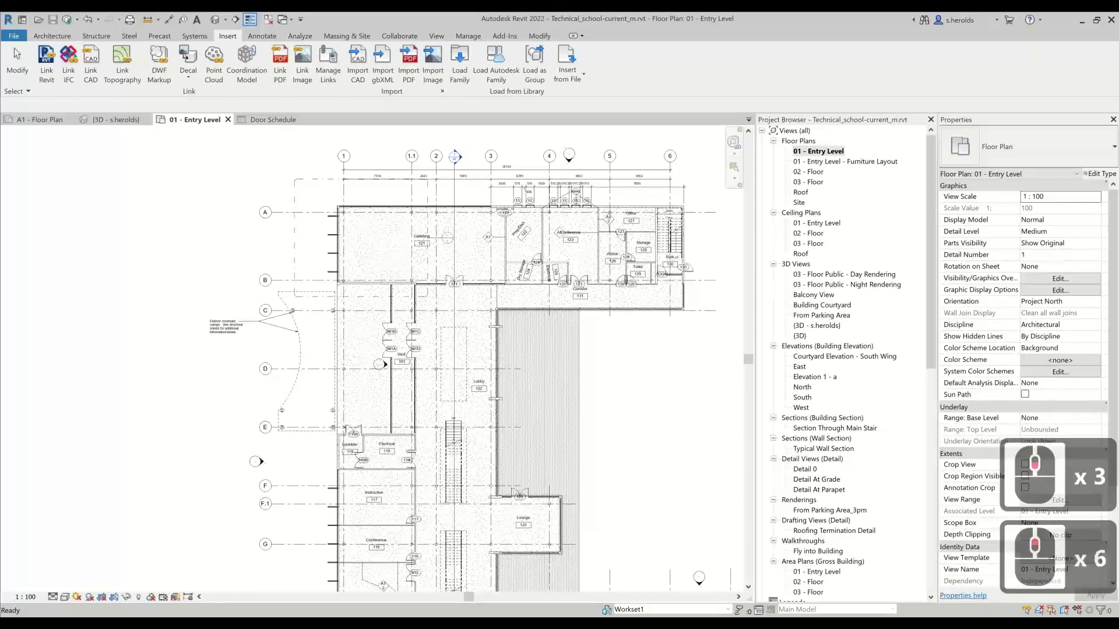
{"action": "middle_click", "coordinate": [374, 358]}
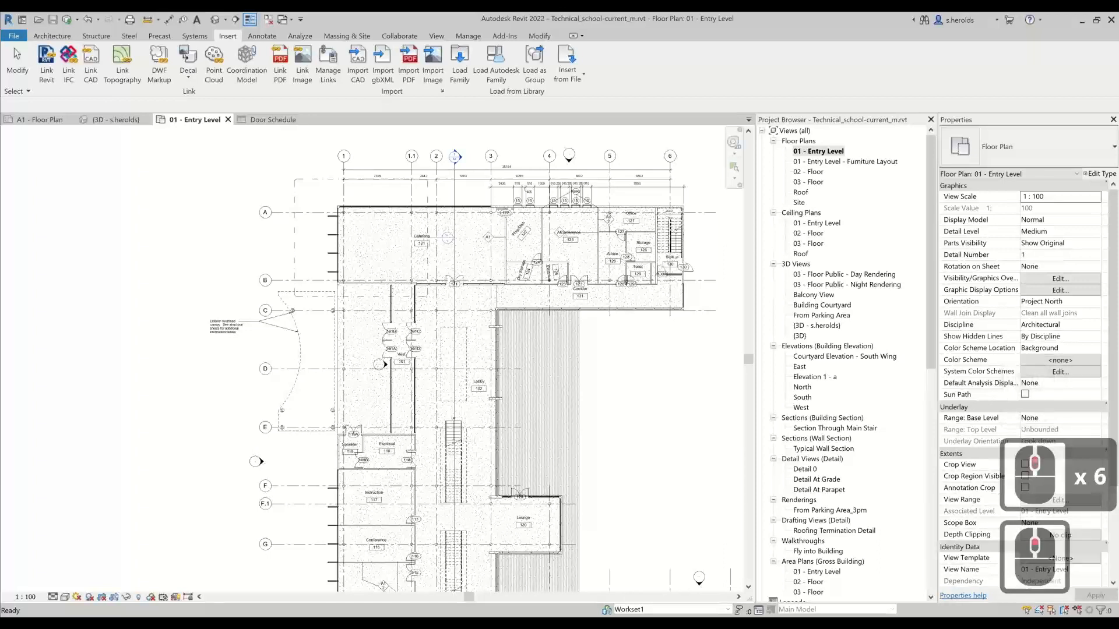
{"action": "scroll", "coordinate": [375, 358], "scroll_direction": "up", "scroll_amount": 2}
{"action": "scroll", "coordinate": [379, 364], "scroll_direction": "up", "scroll_amount": 3}
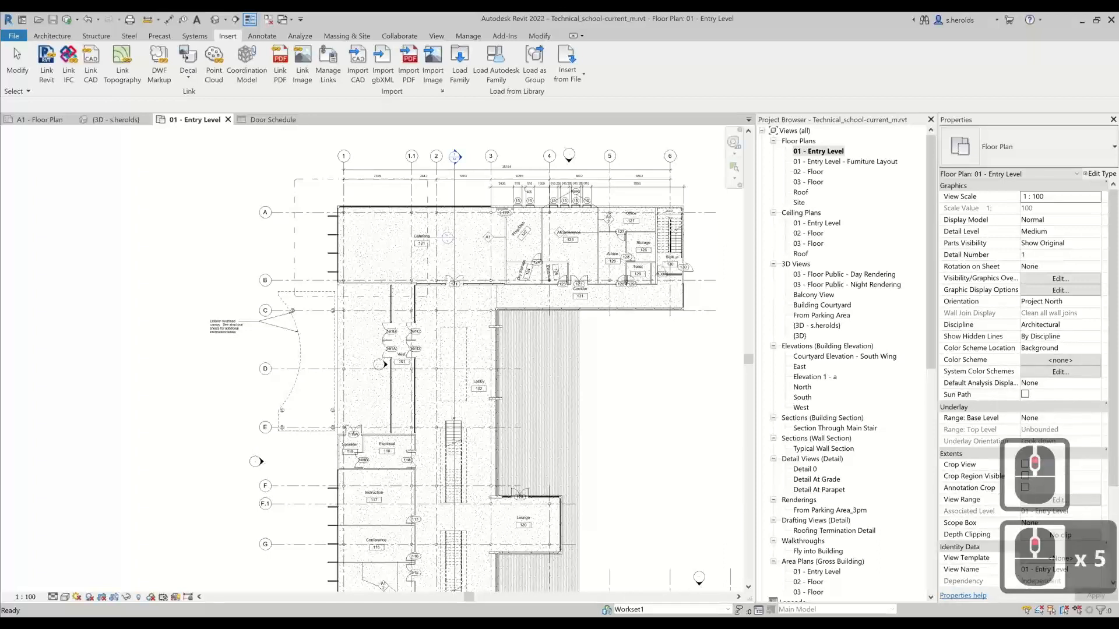